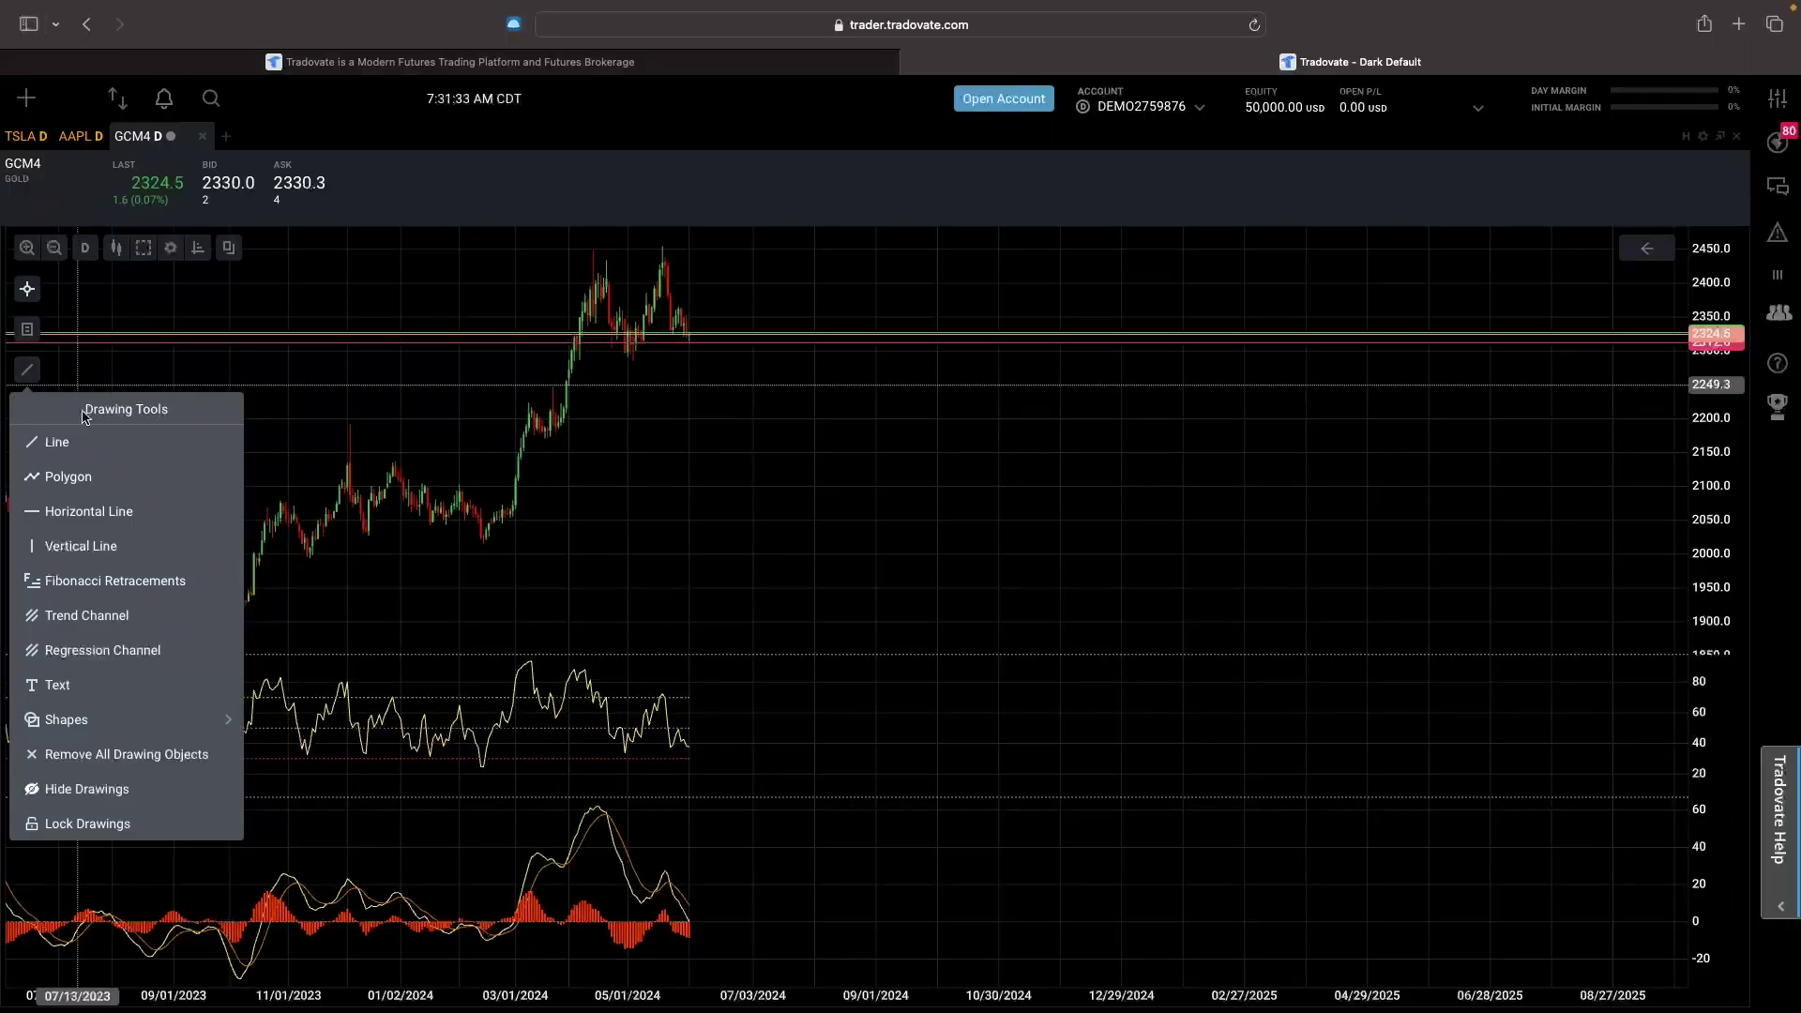
# - Draw a line along the recent highs on the GCM4 daily chart
pyautogui.click(75, 442)
pyautogui.moveTo(574, 278); pyautogui.dragTo(731, 240)
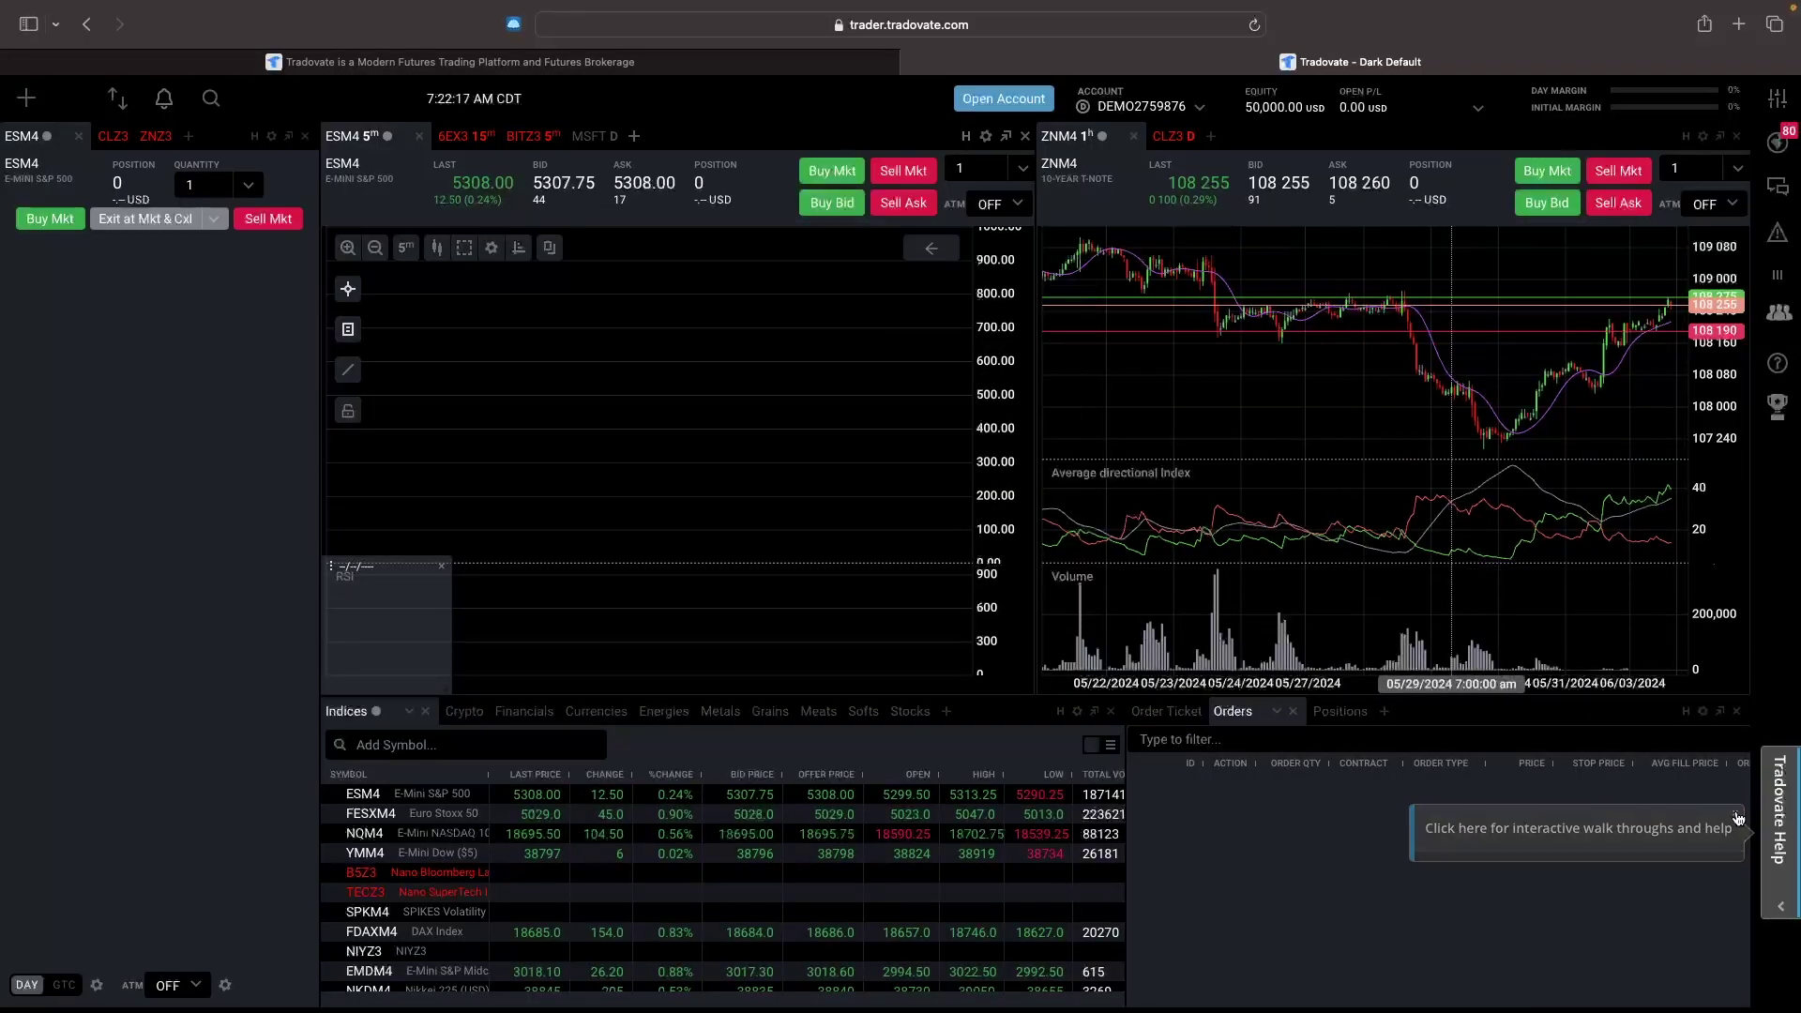
# - Dismiss the interactive help tip and remove all the default modules from the workspace, leaving it empty
pyautogui.click(1737, 818)
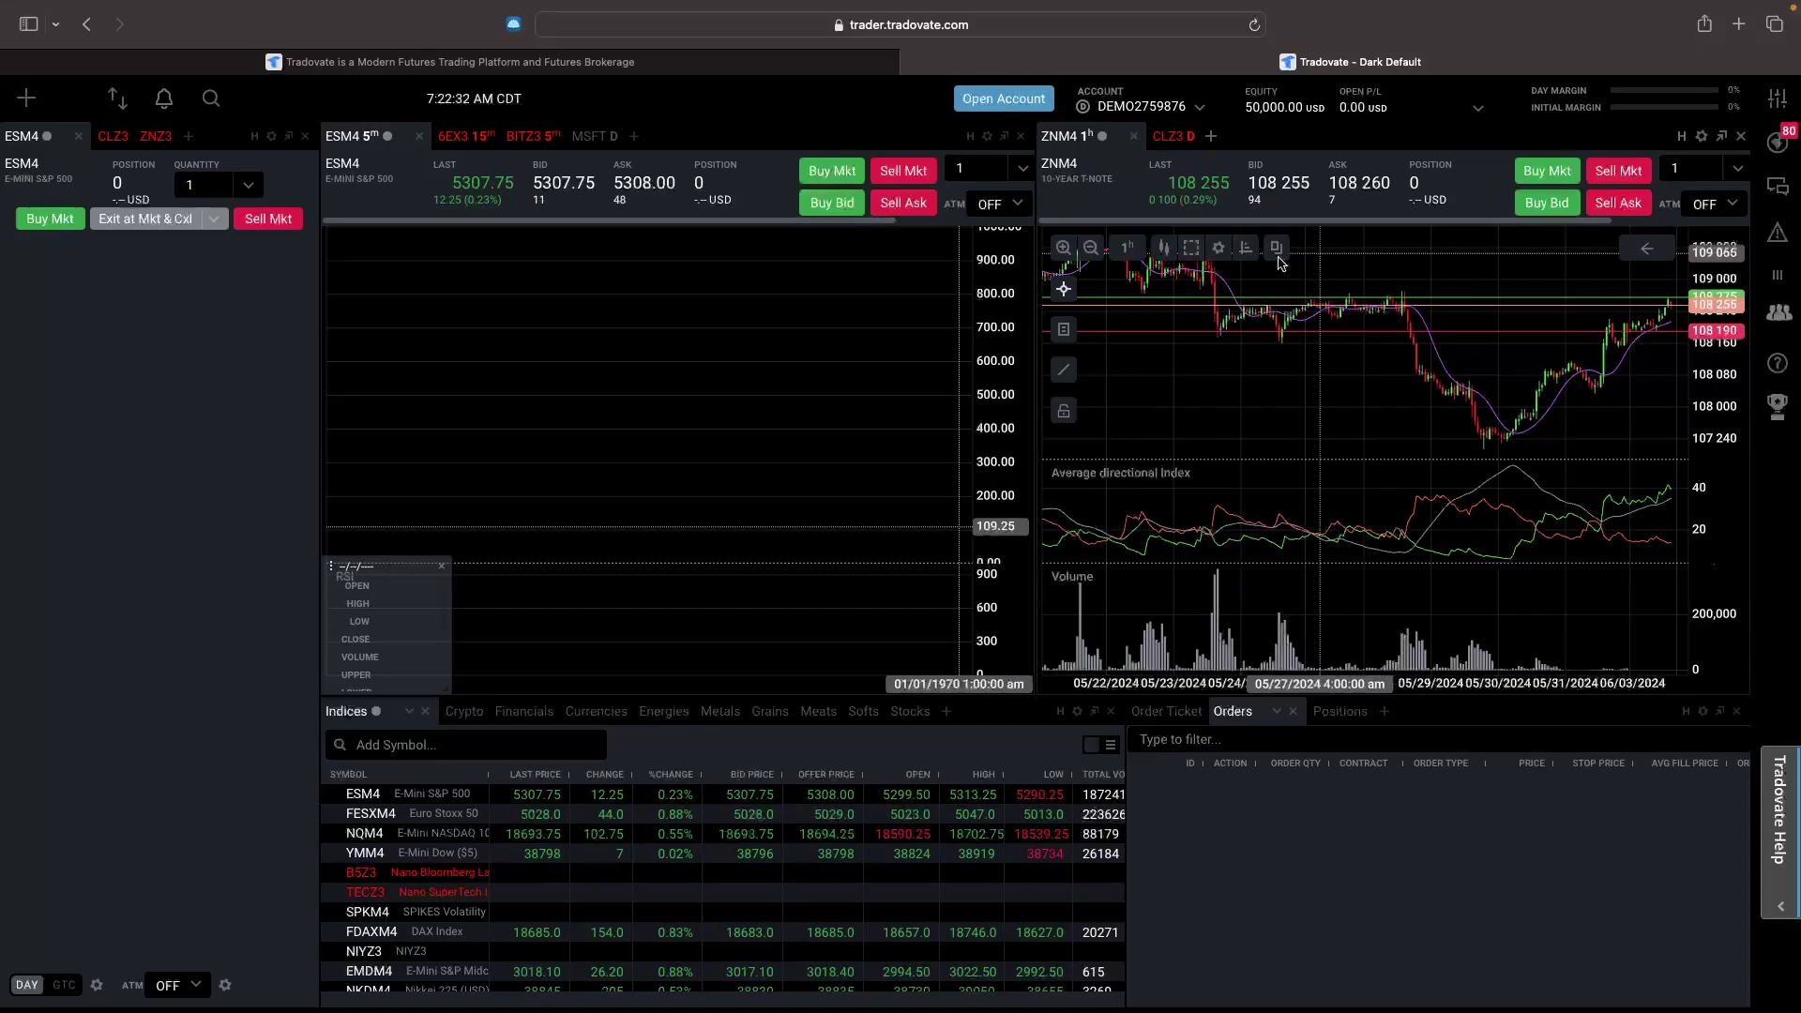
pyautogui.click(1023, 138)
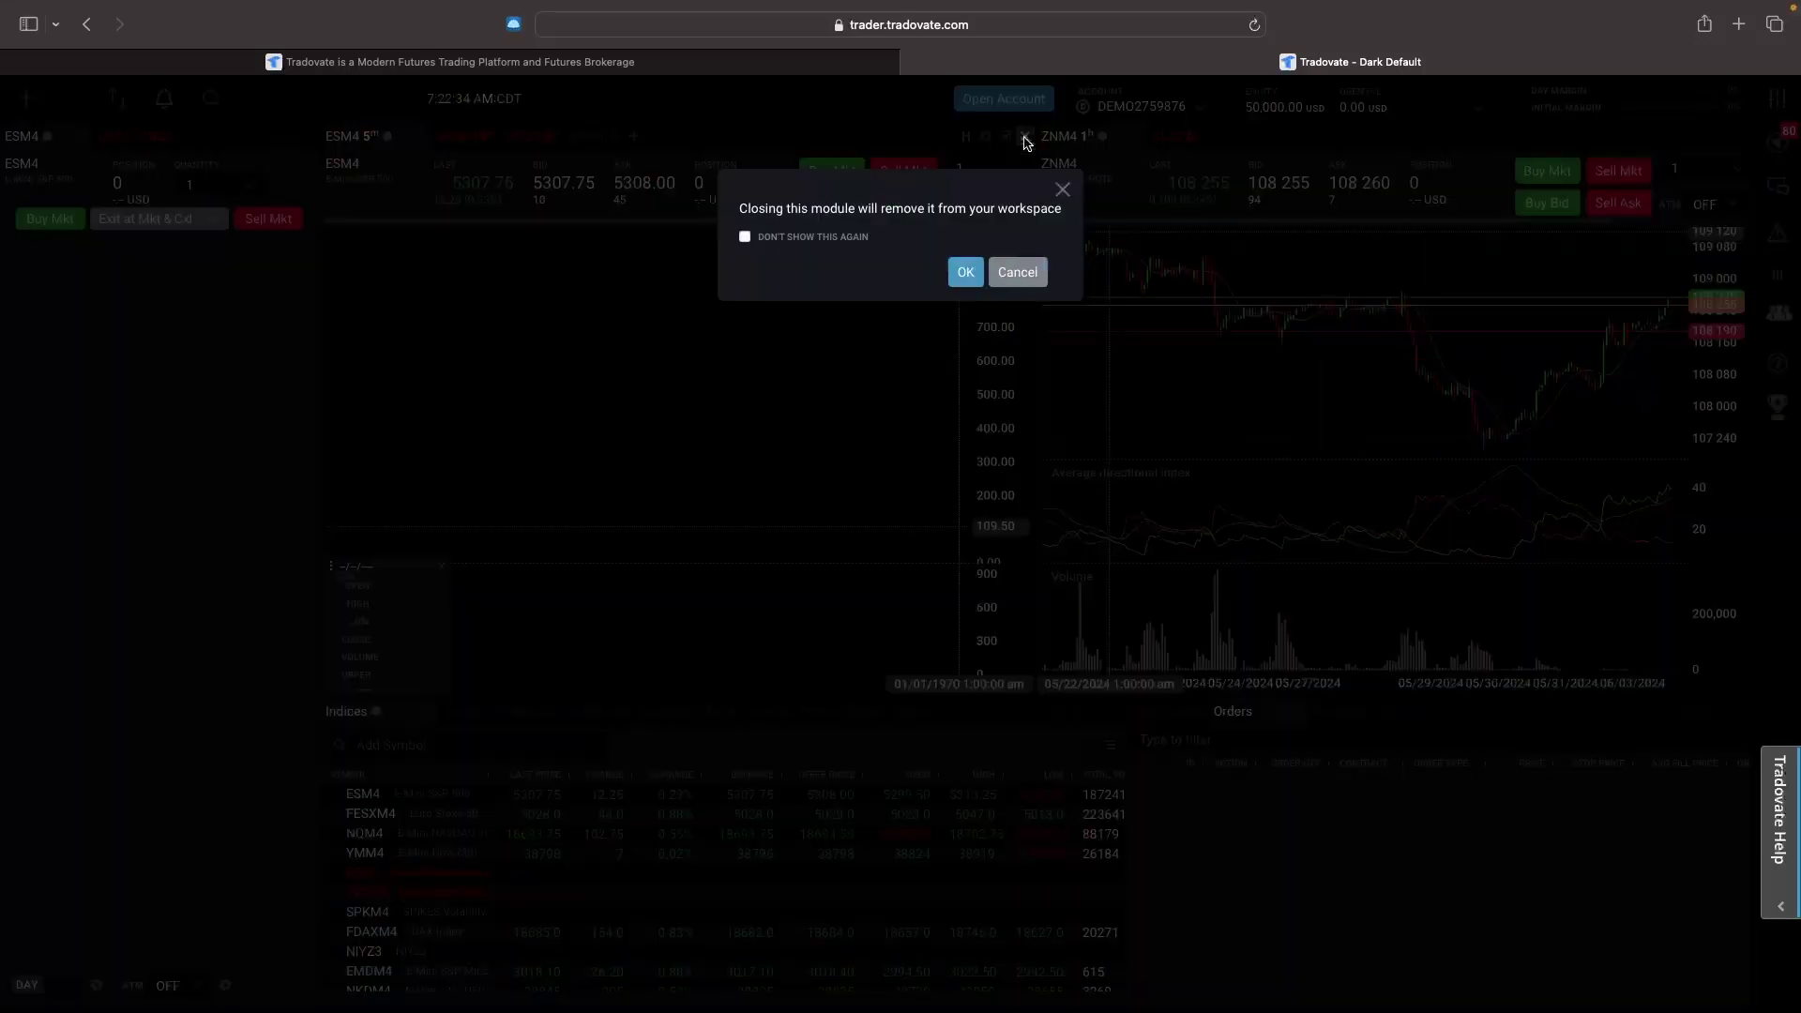
pyautogui.click(972, 274)
pyautogui.click(1737, 137)
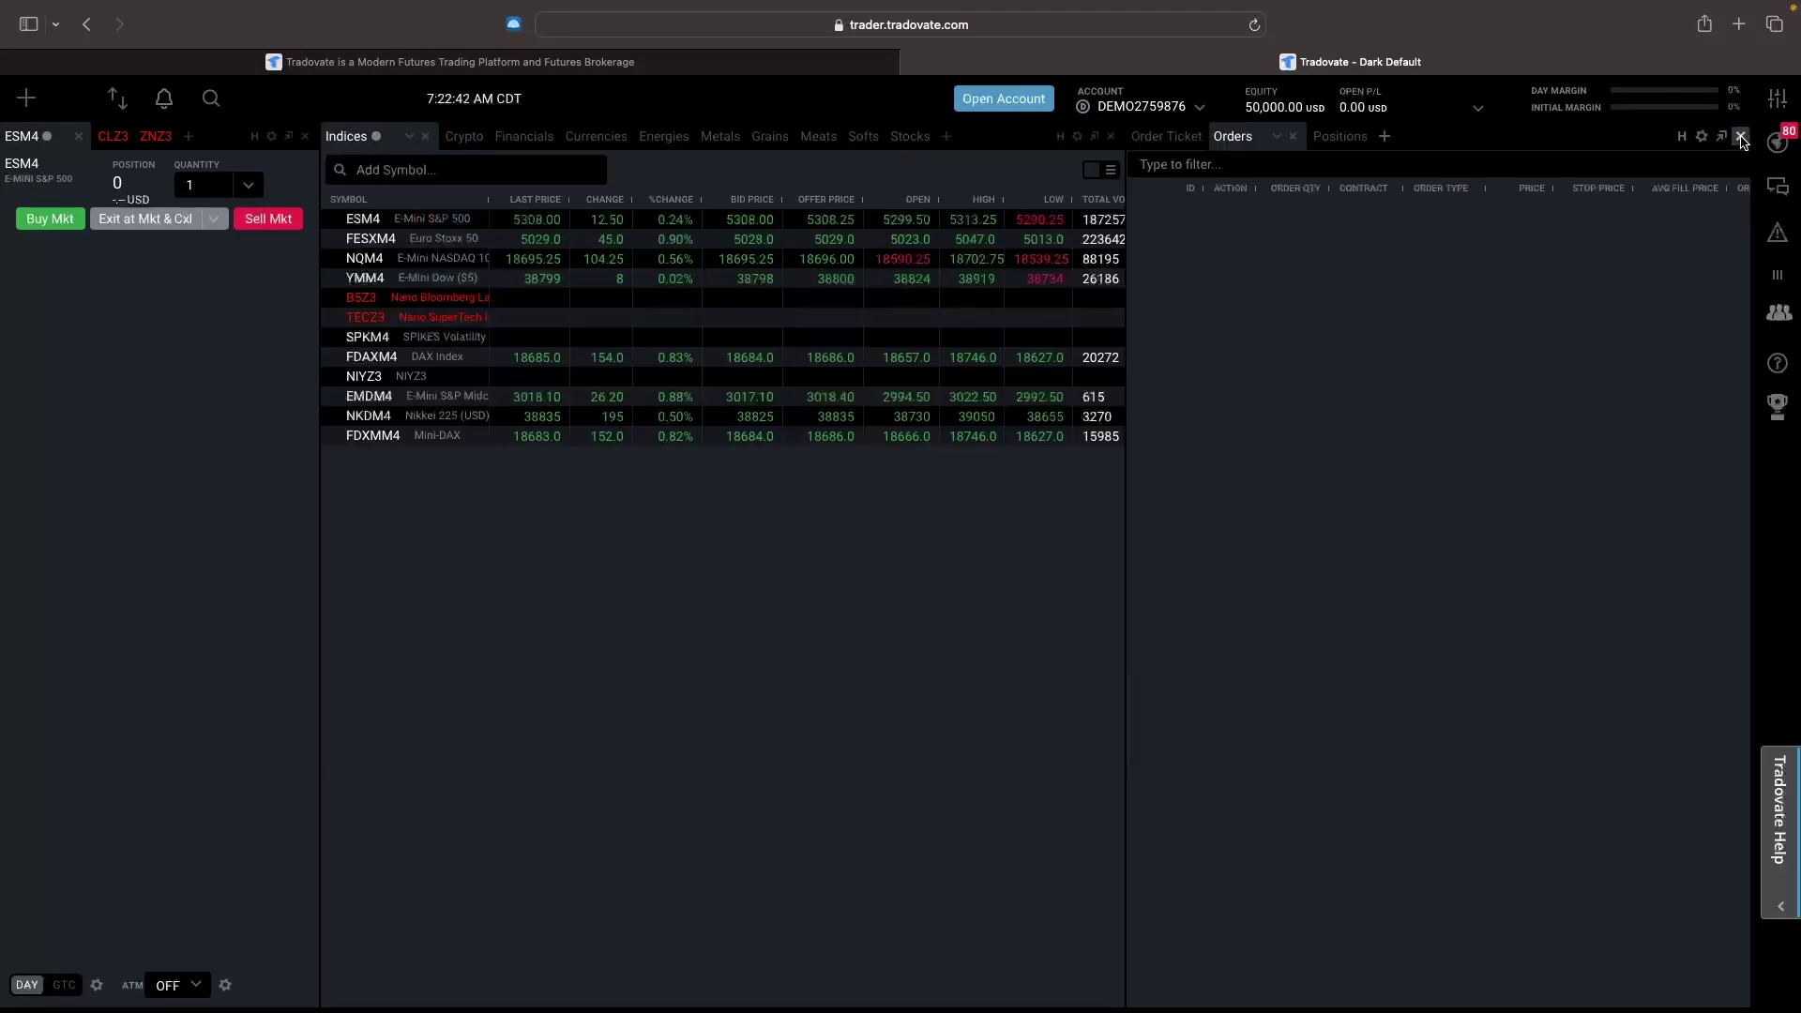
pyautogui.click(1741, 137)
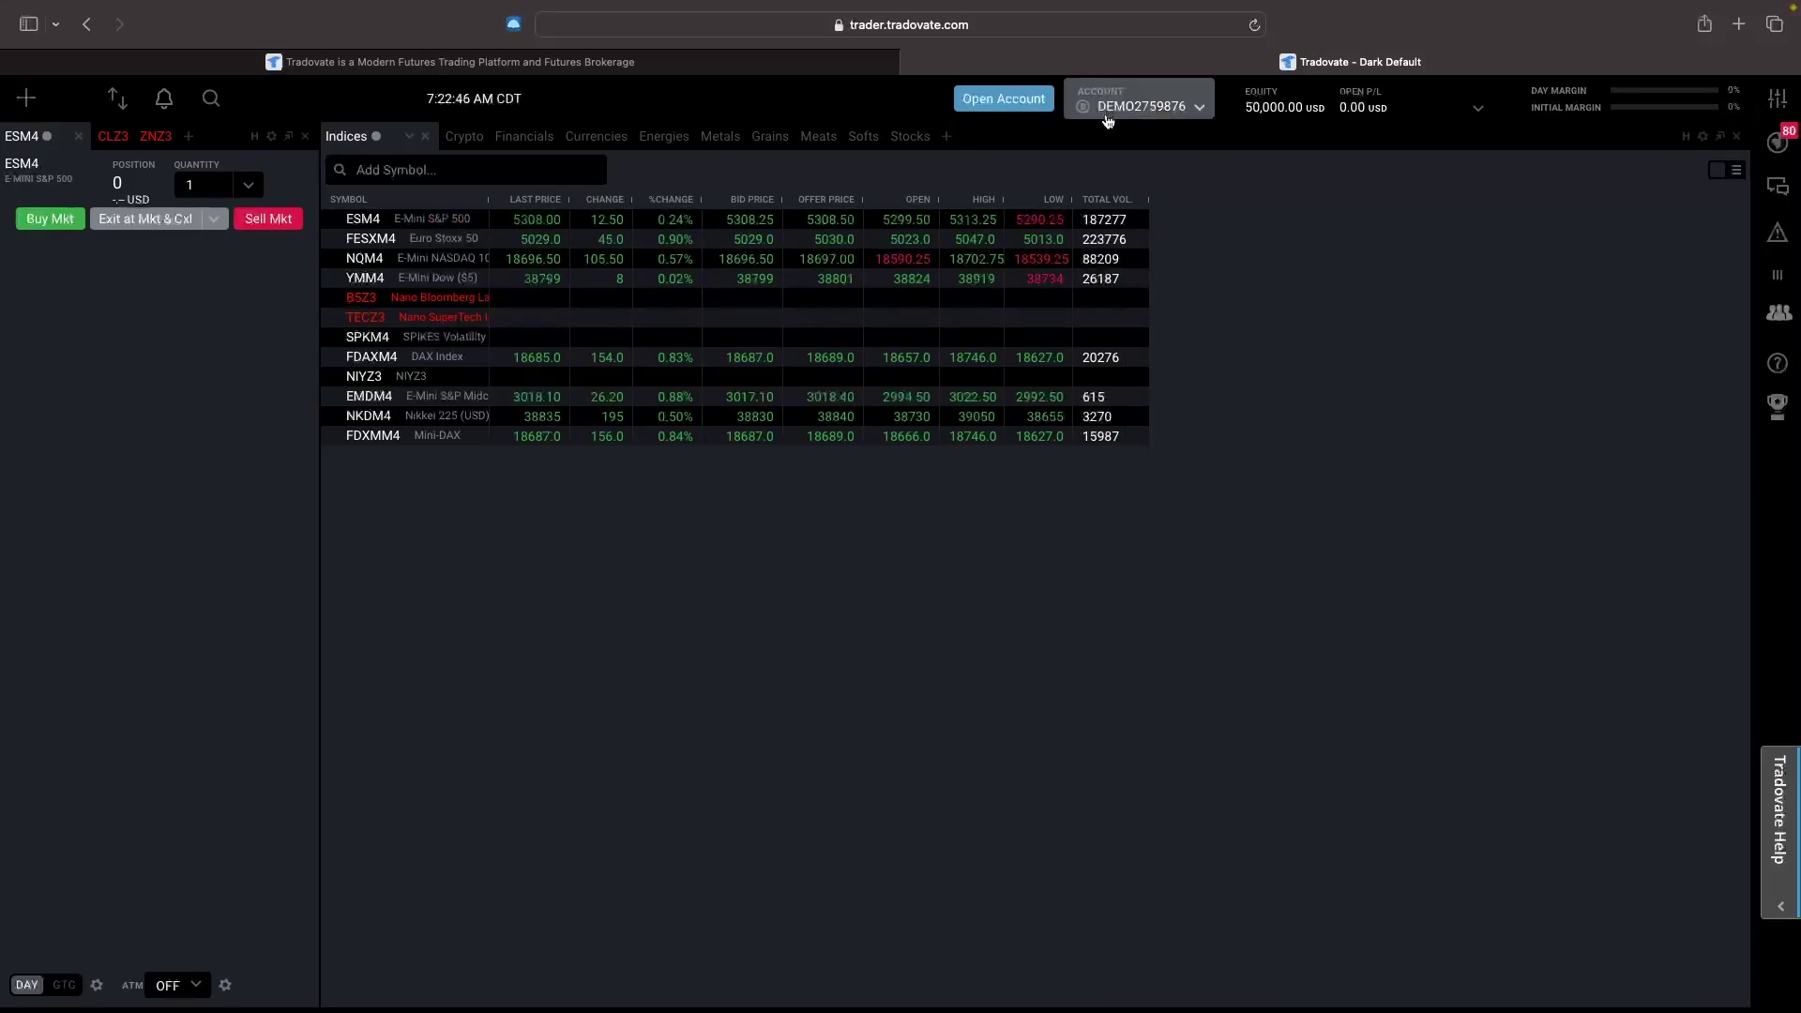
pyautogui.click(1741, 137)
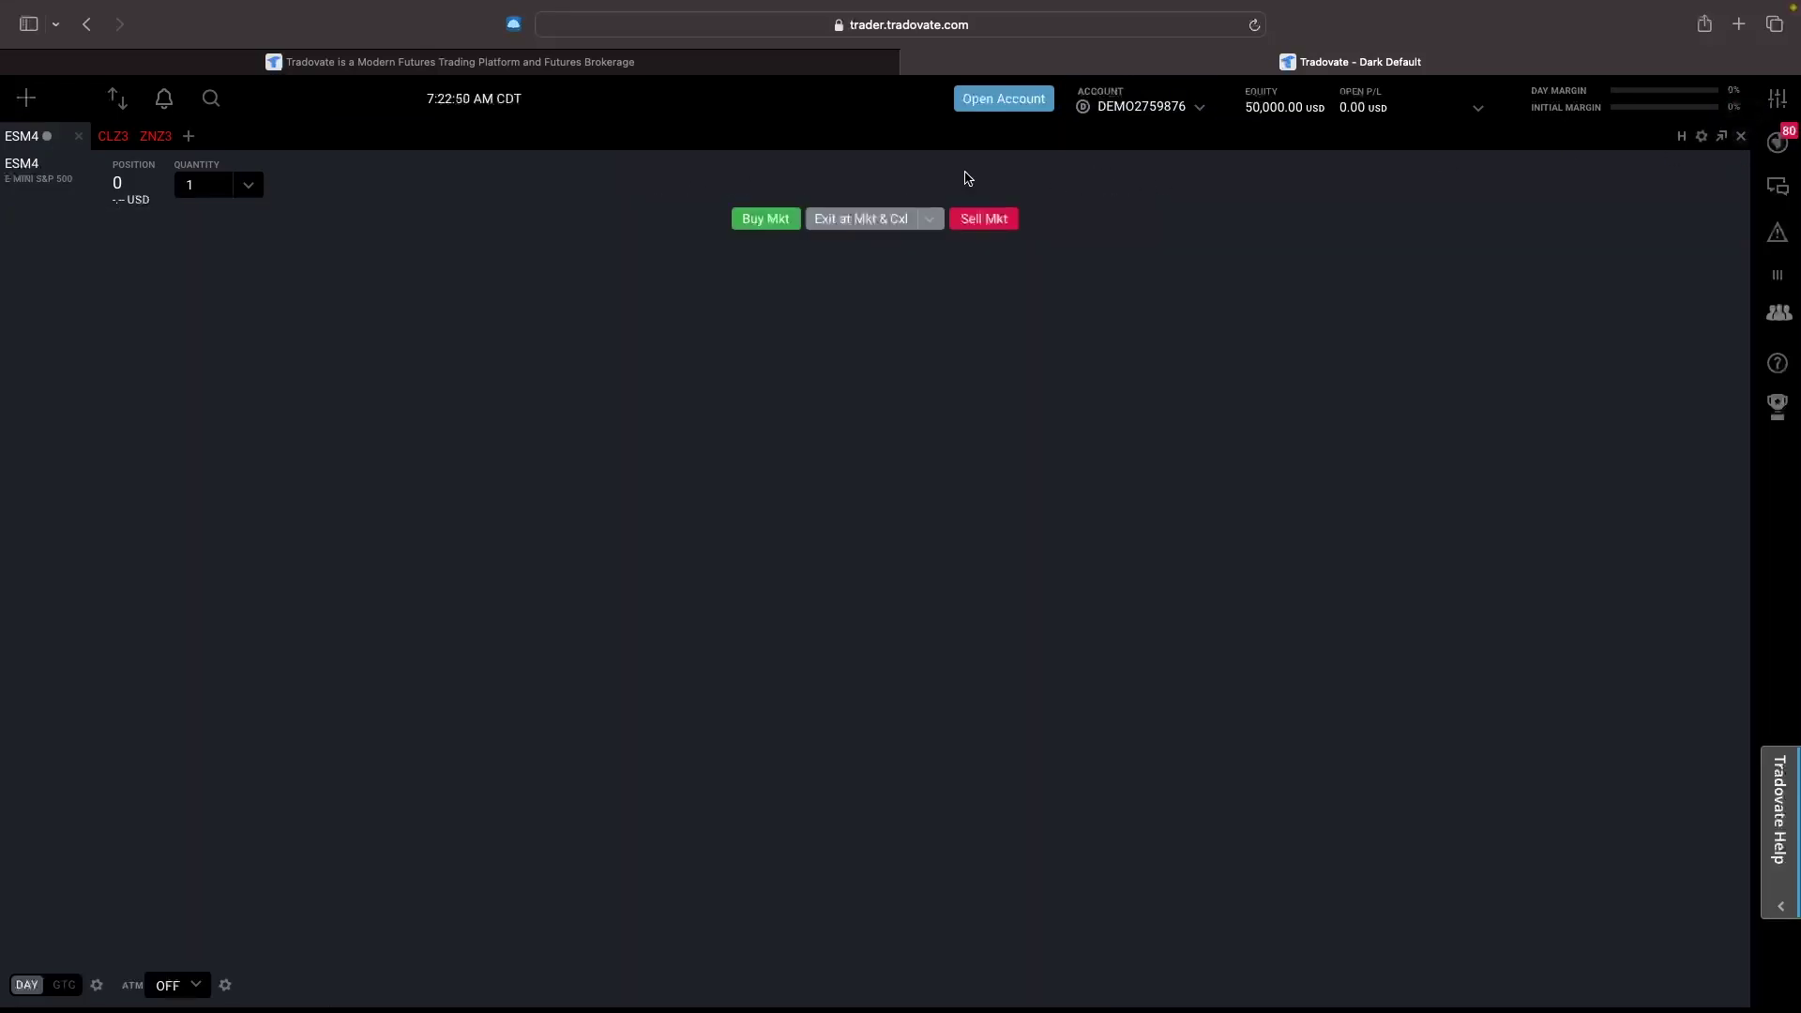
pyautogui.click(1737, 137)
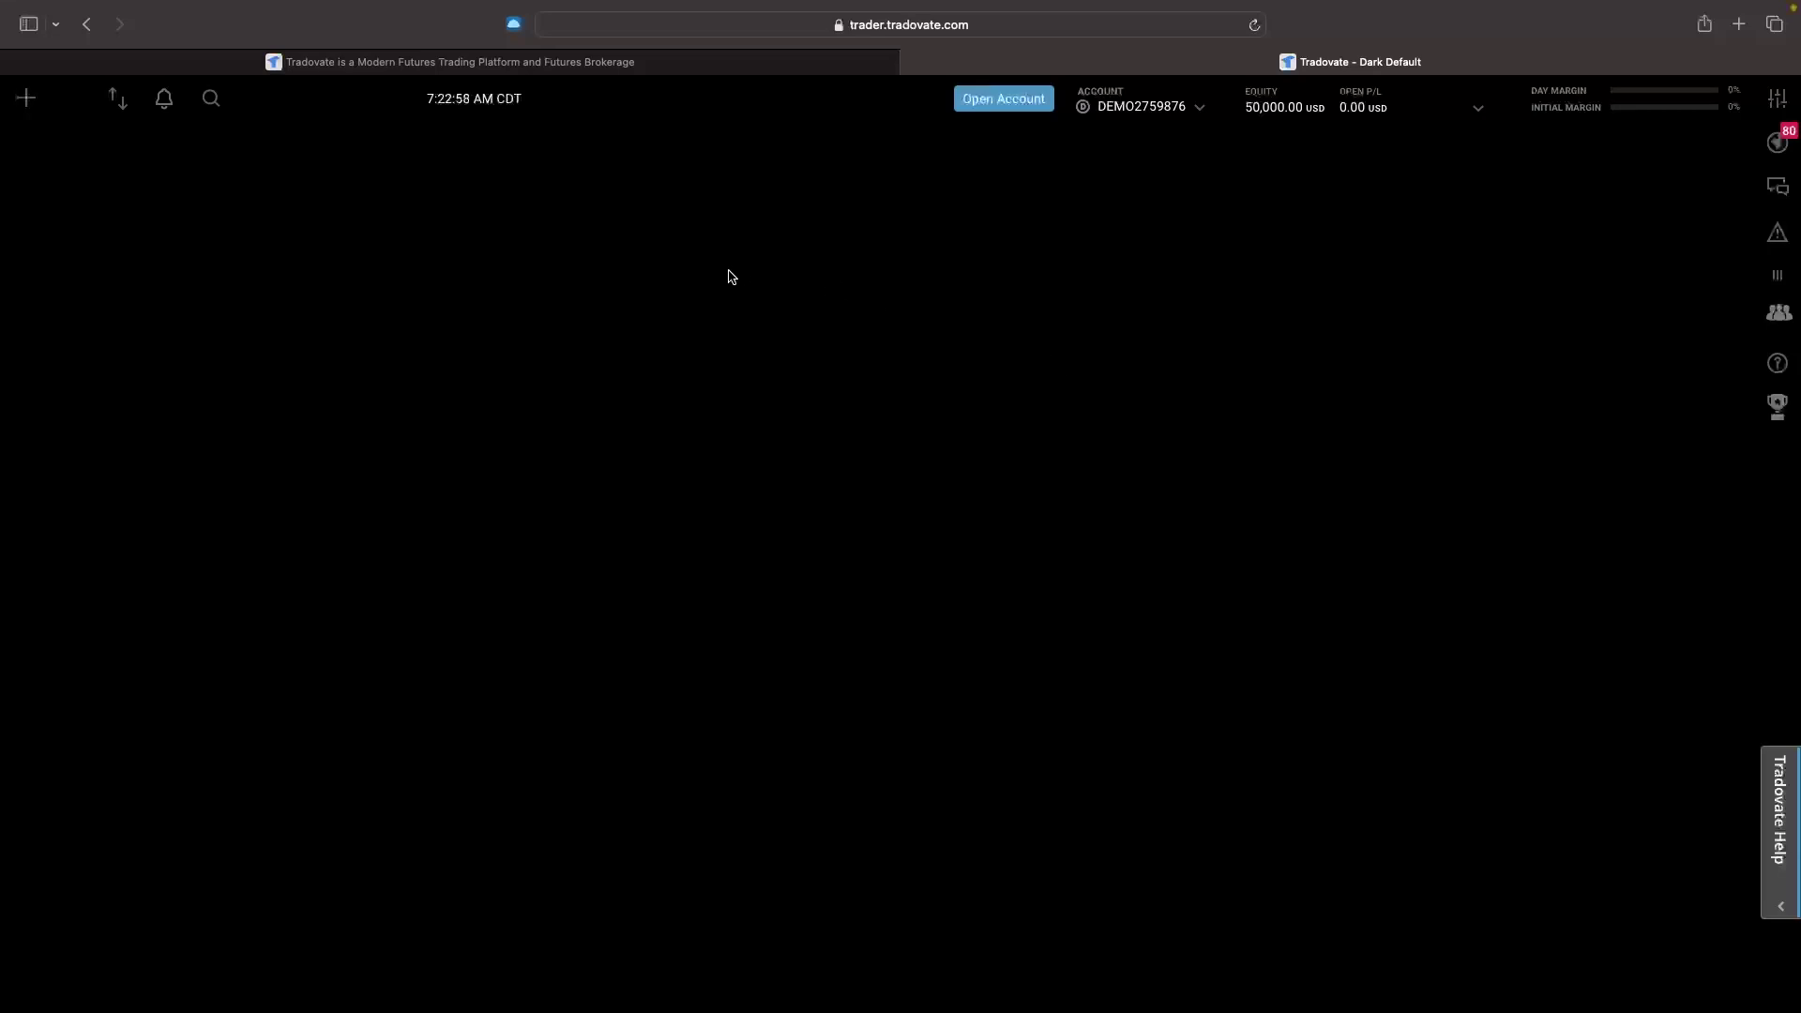
# - Add a Chart module to the empty workspace and load the symbol AAPL in it
pyautogui.click(26, 101)
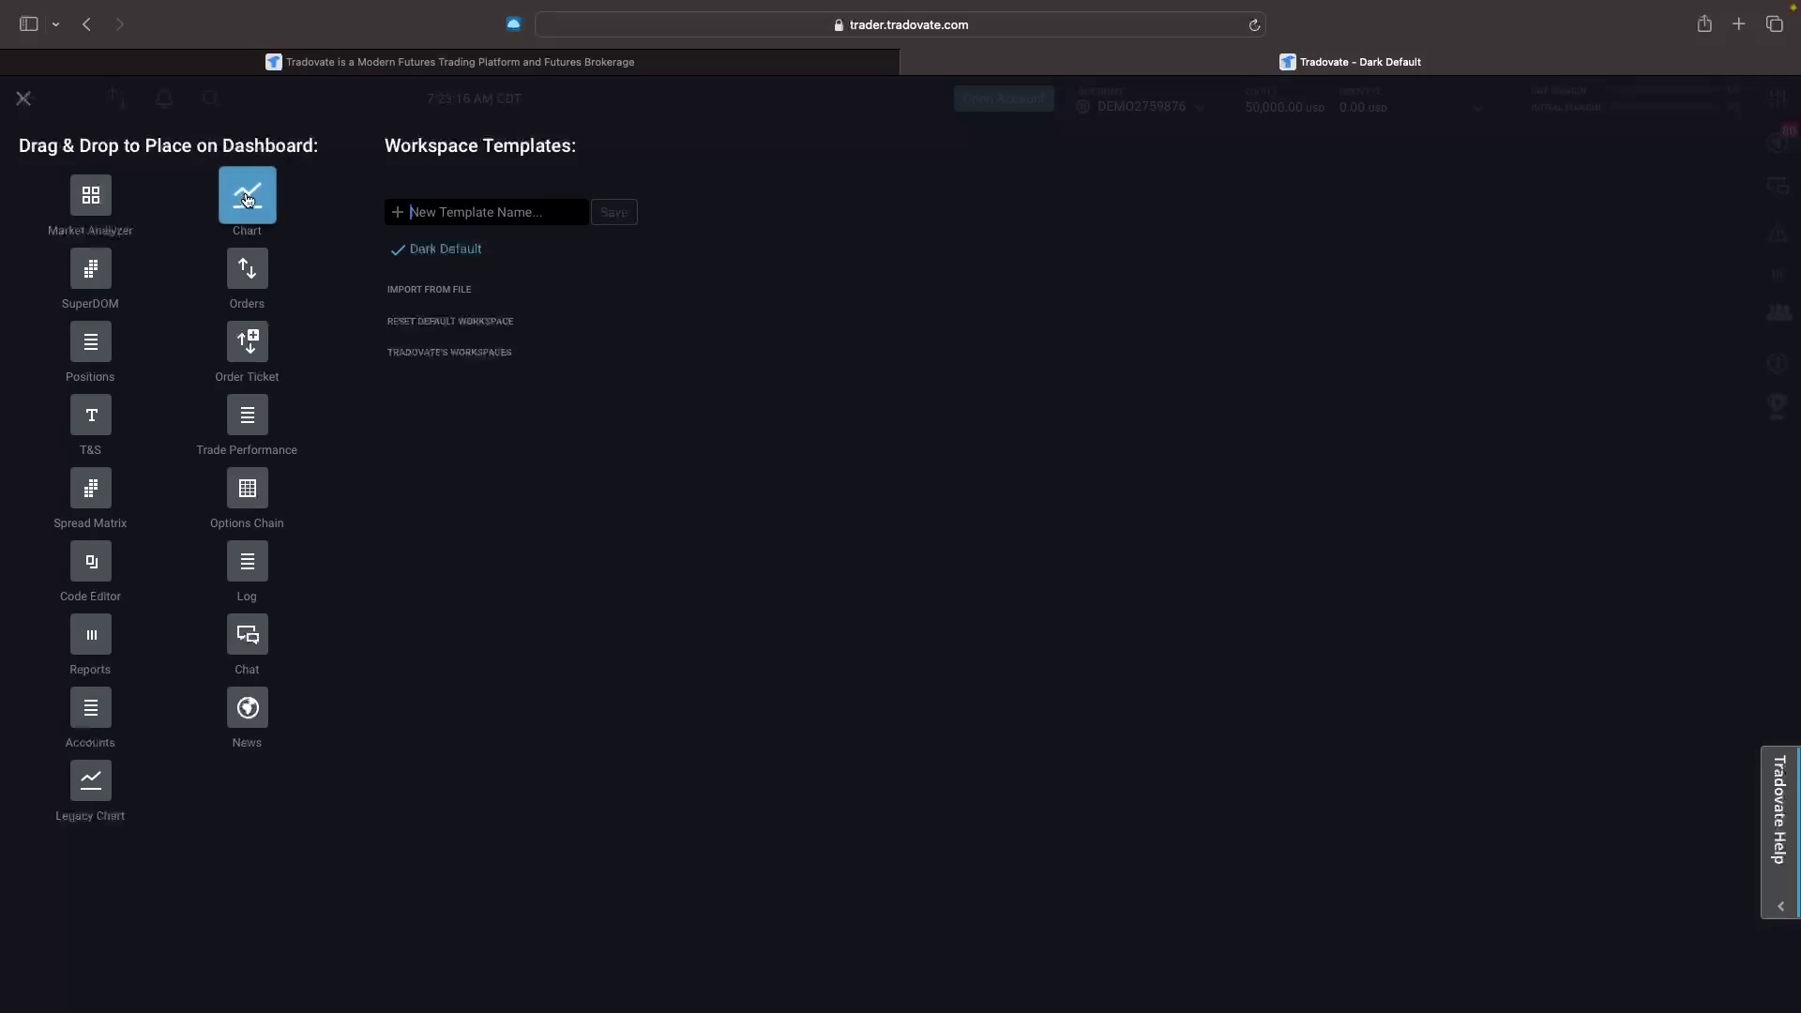
pyautogui.moveTo(247, 200); pyautogui.dragTo(804, 380)
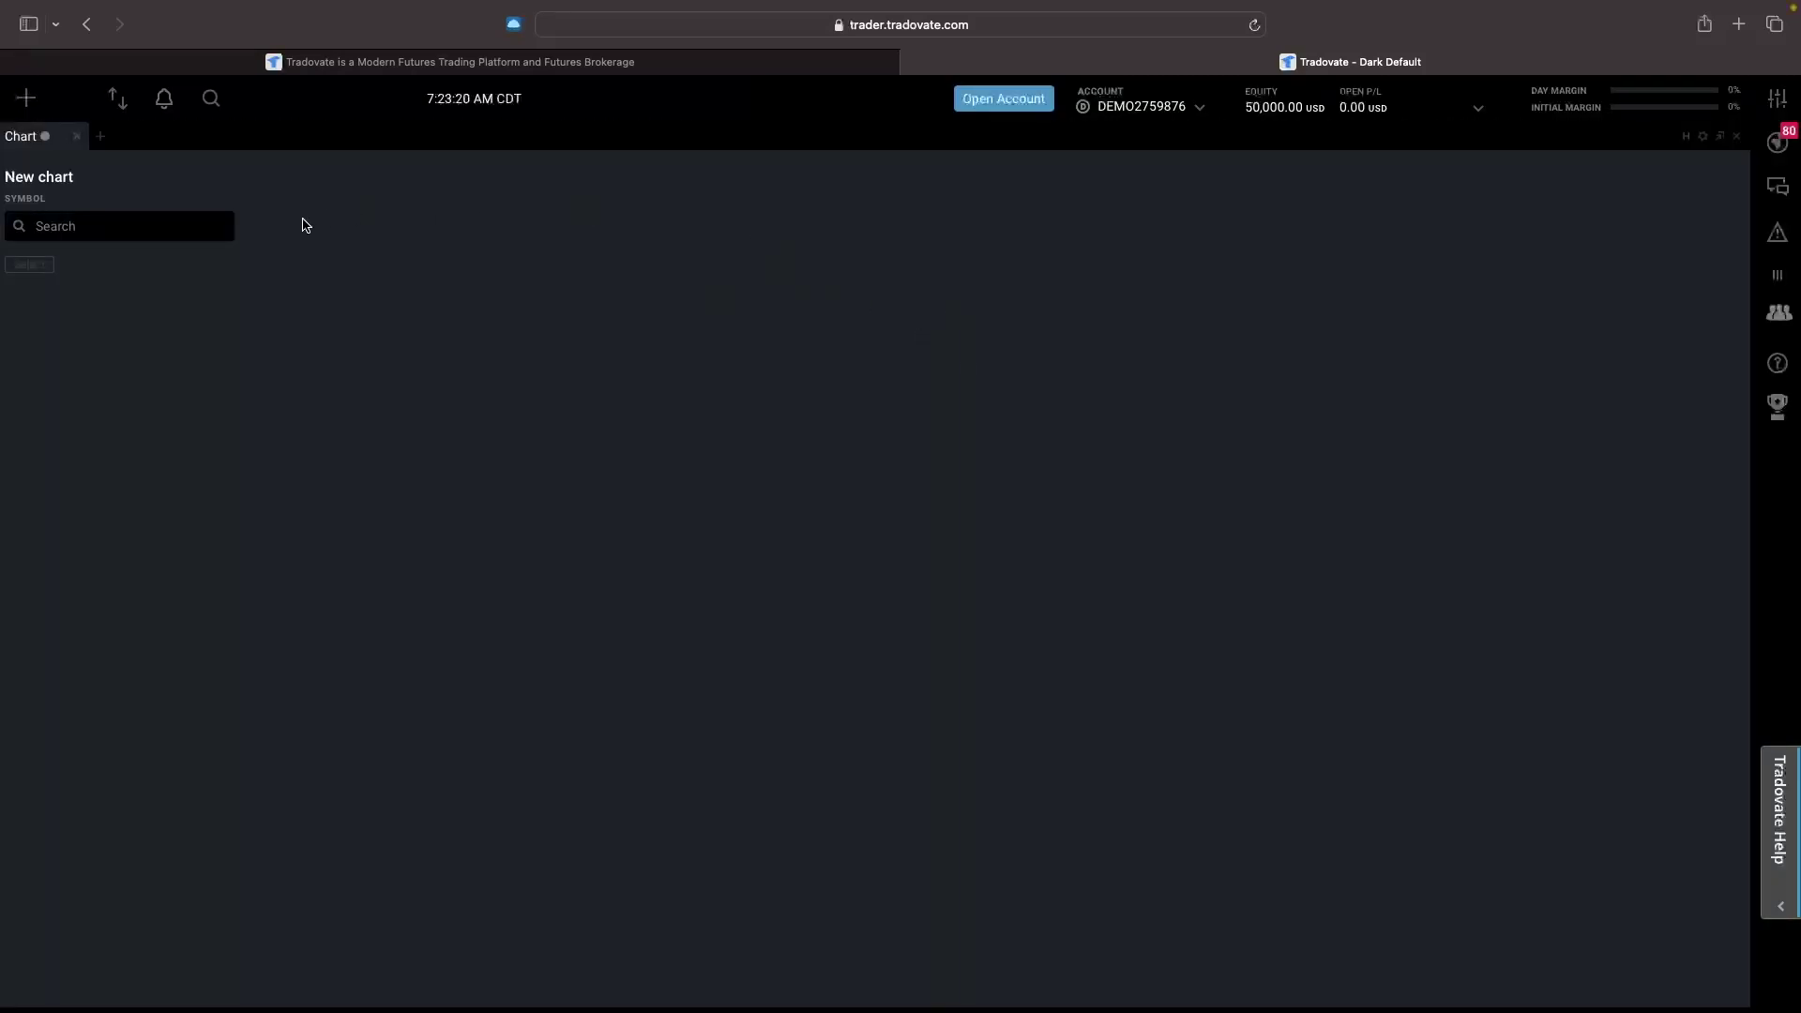
pyautogui.click(168, 226)
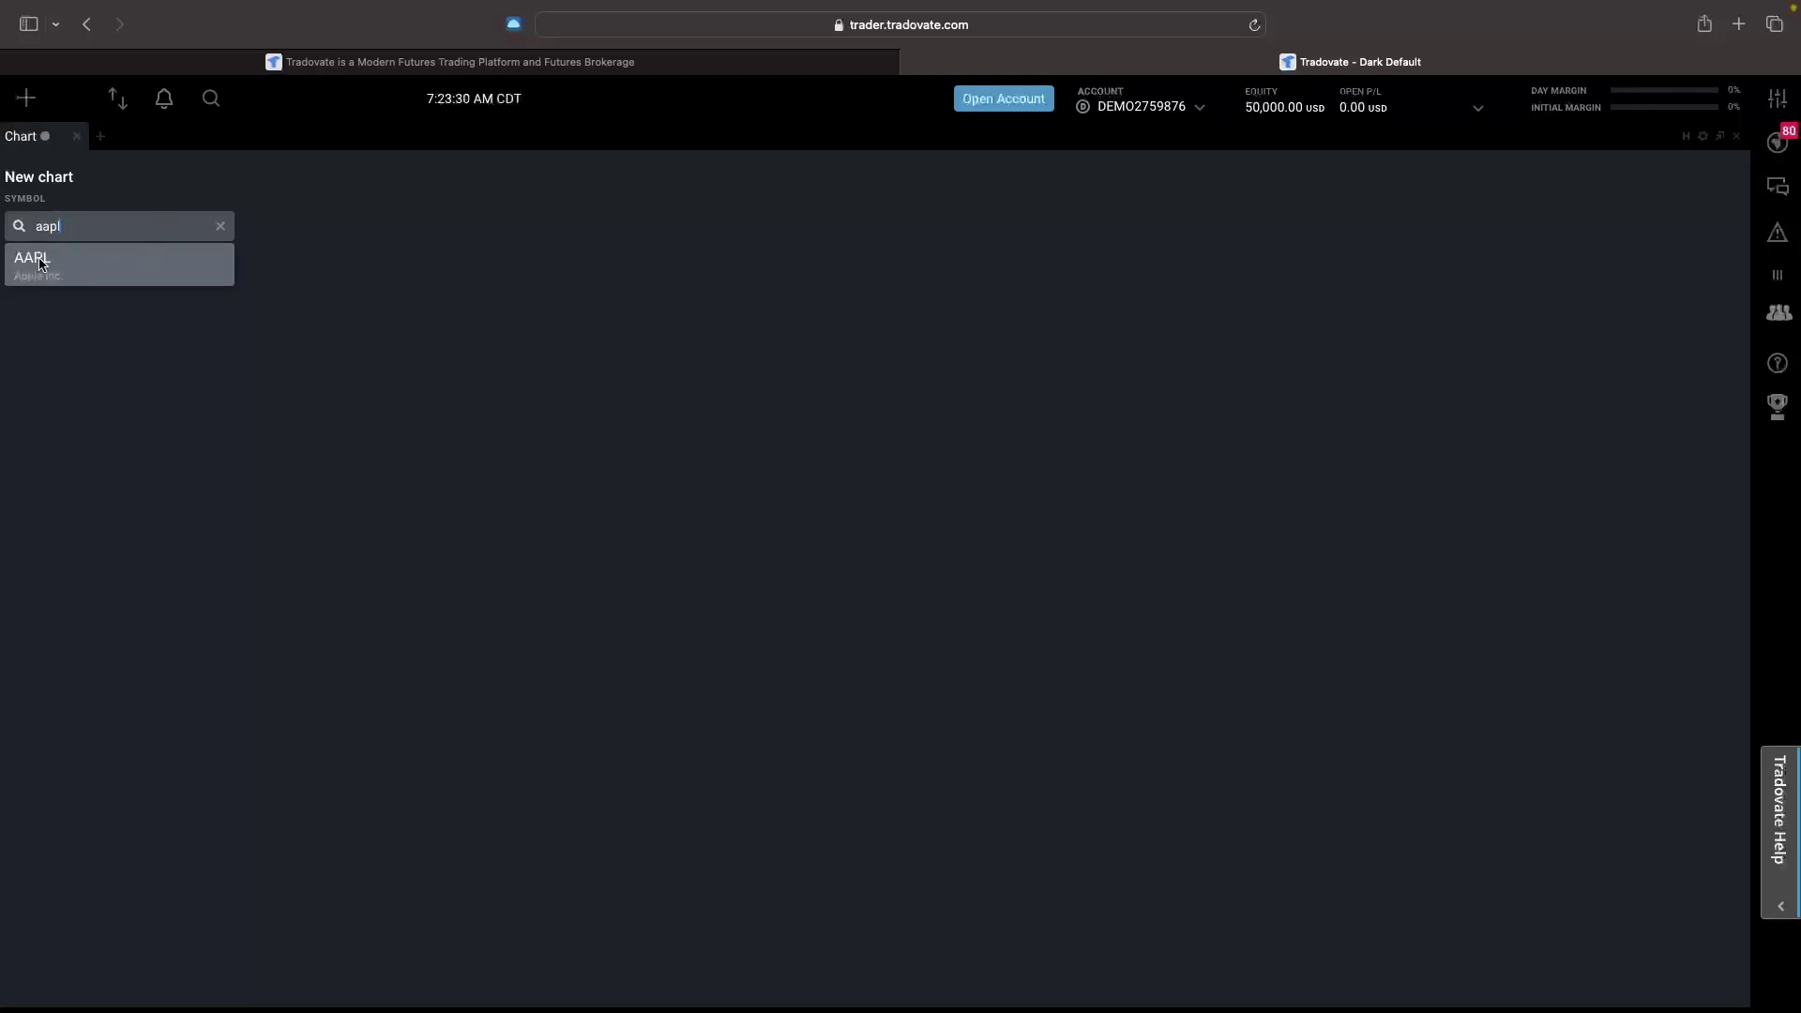
pyautogui.click(41, 264)
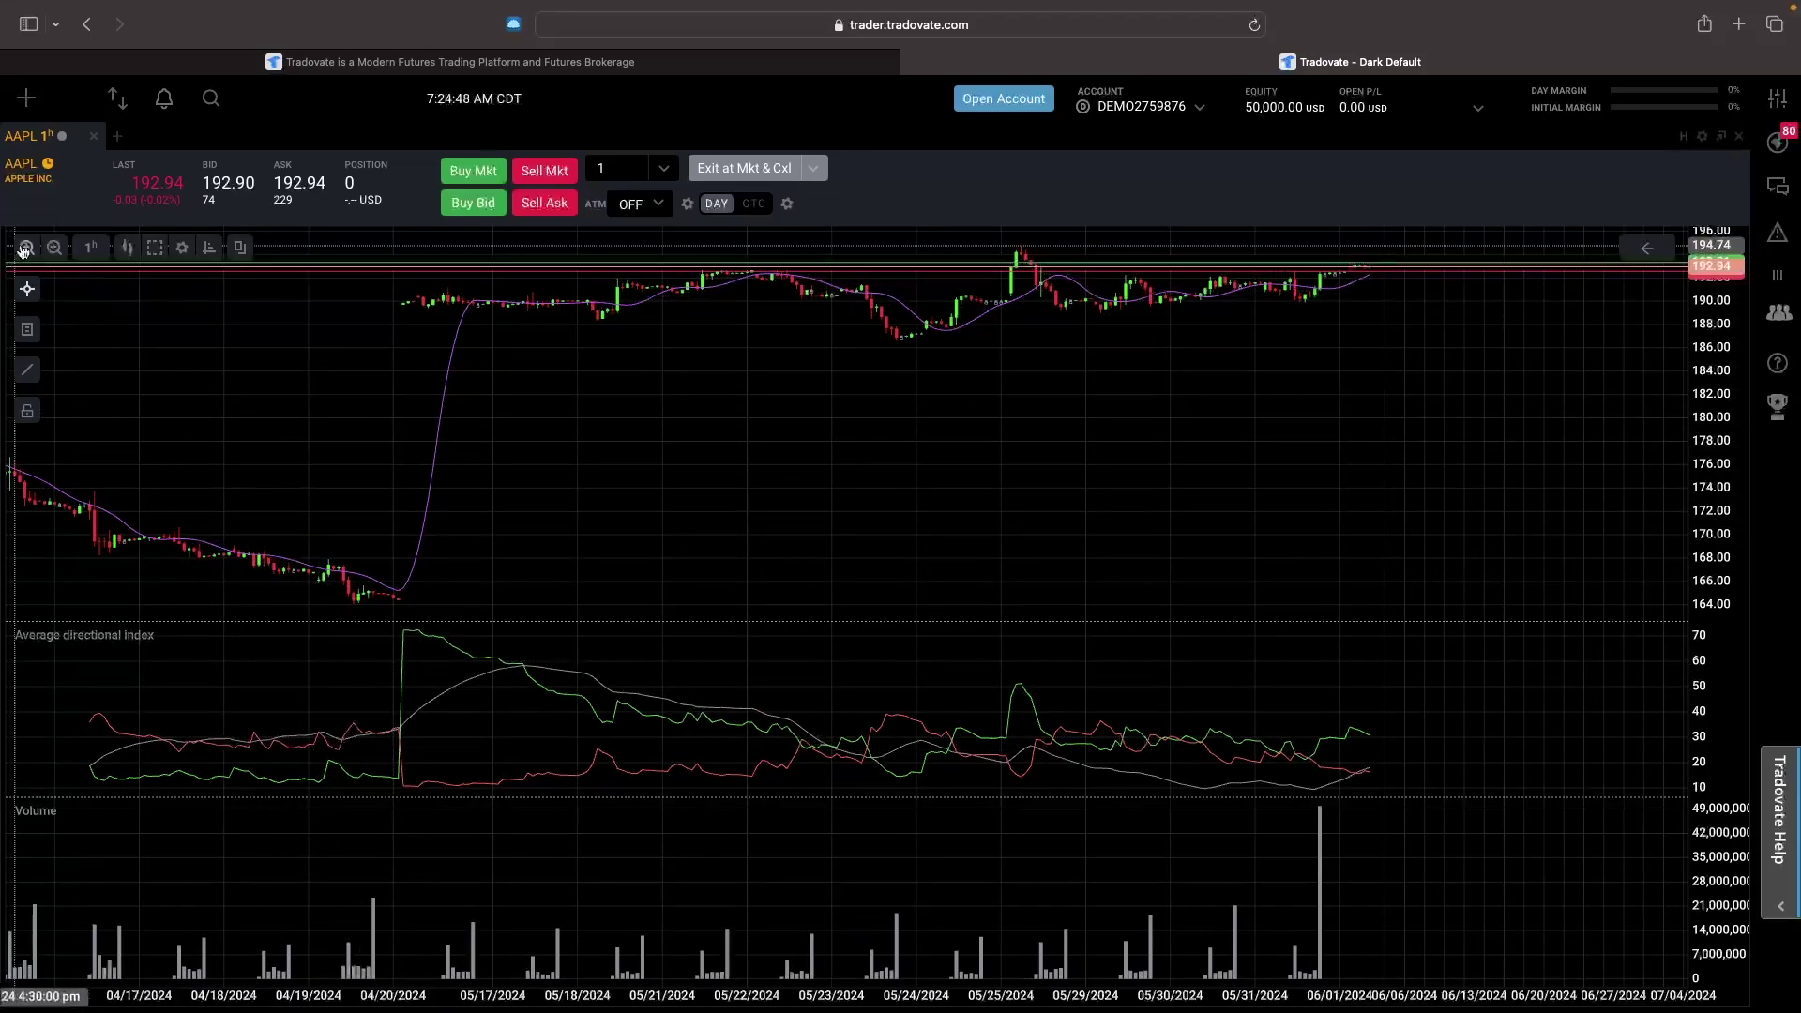
# - Remove the Average directional index, Volume and TMA indicators from the AAPL chart
pyautogui.click(183, 248)
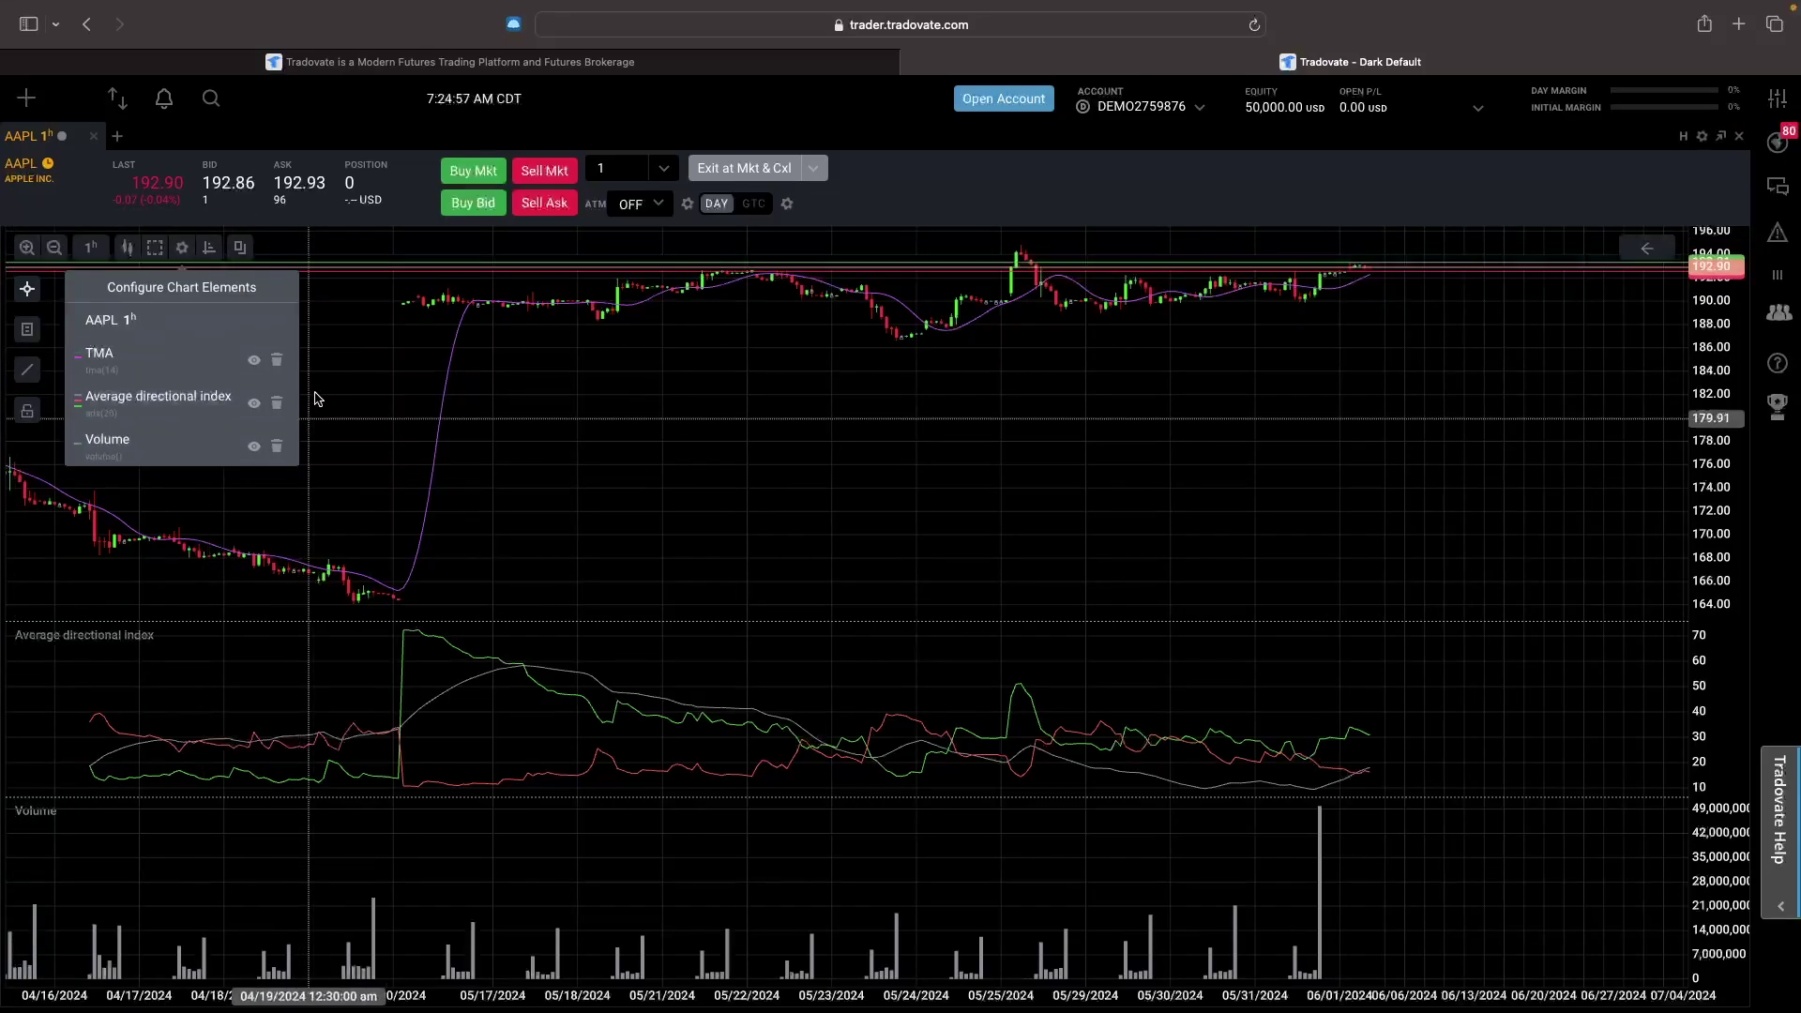
pyautogui.click(254, 404)
pyautogui.click(254, 404)
pyautogui.click(276, 403)
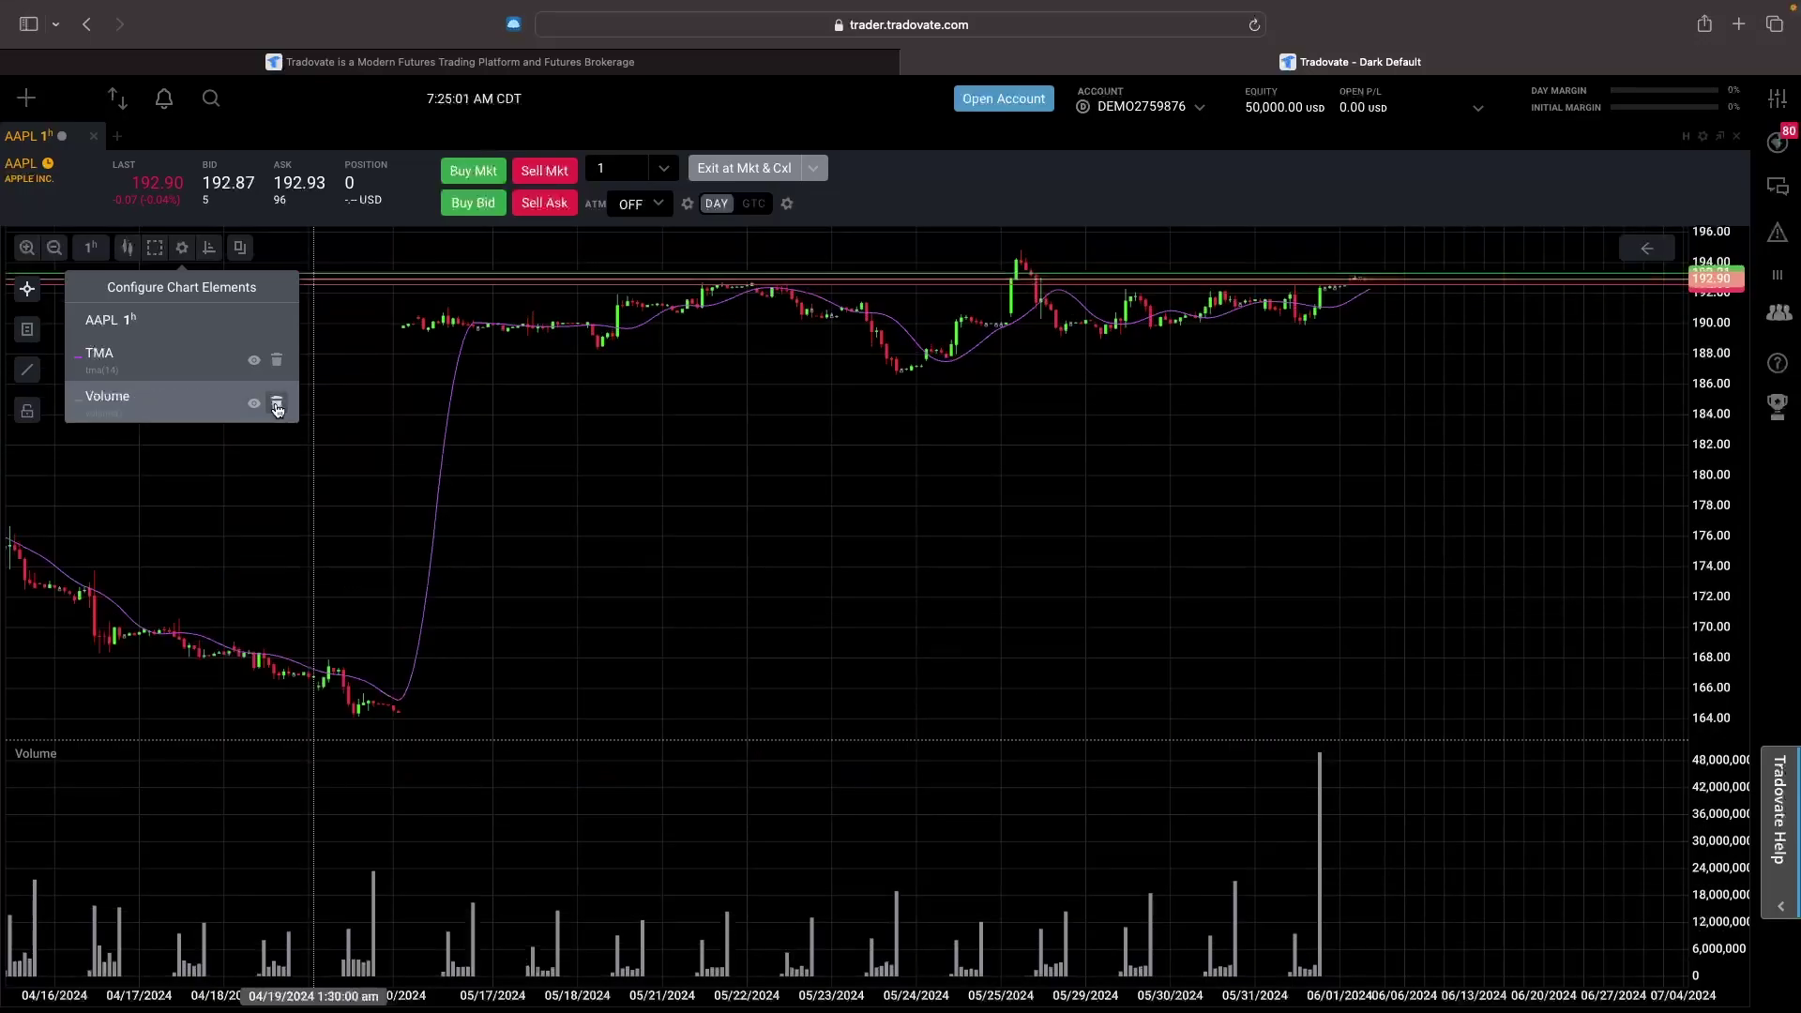
pyautogui.click(277, 360)
pyautogui.click(277, 363)
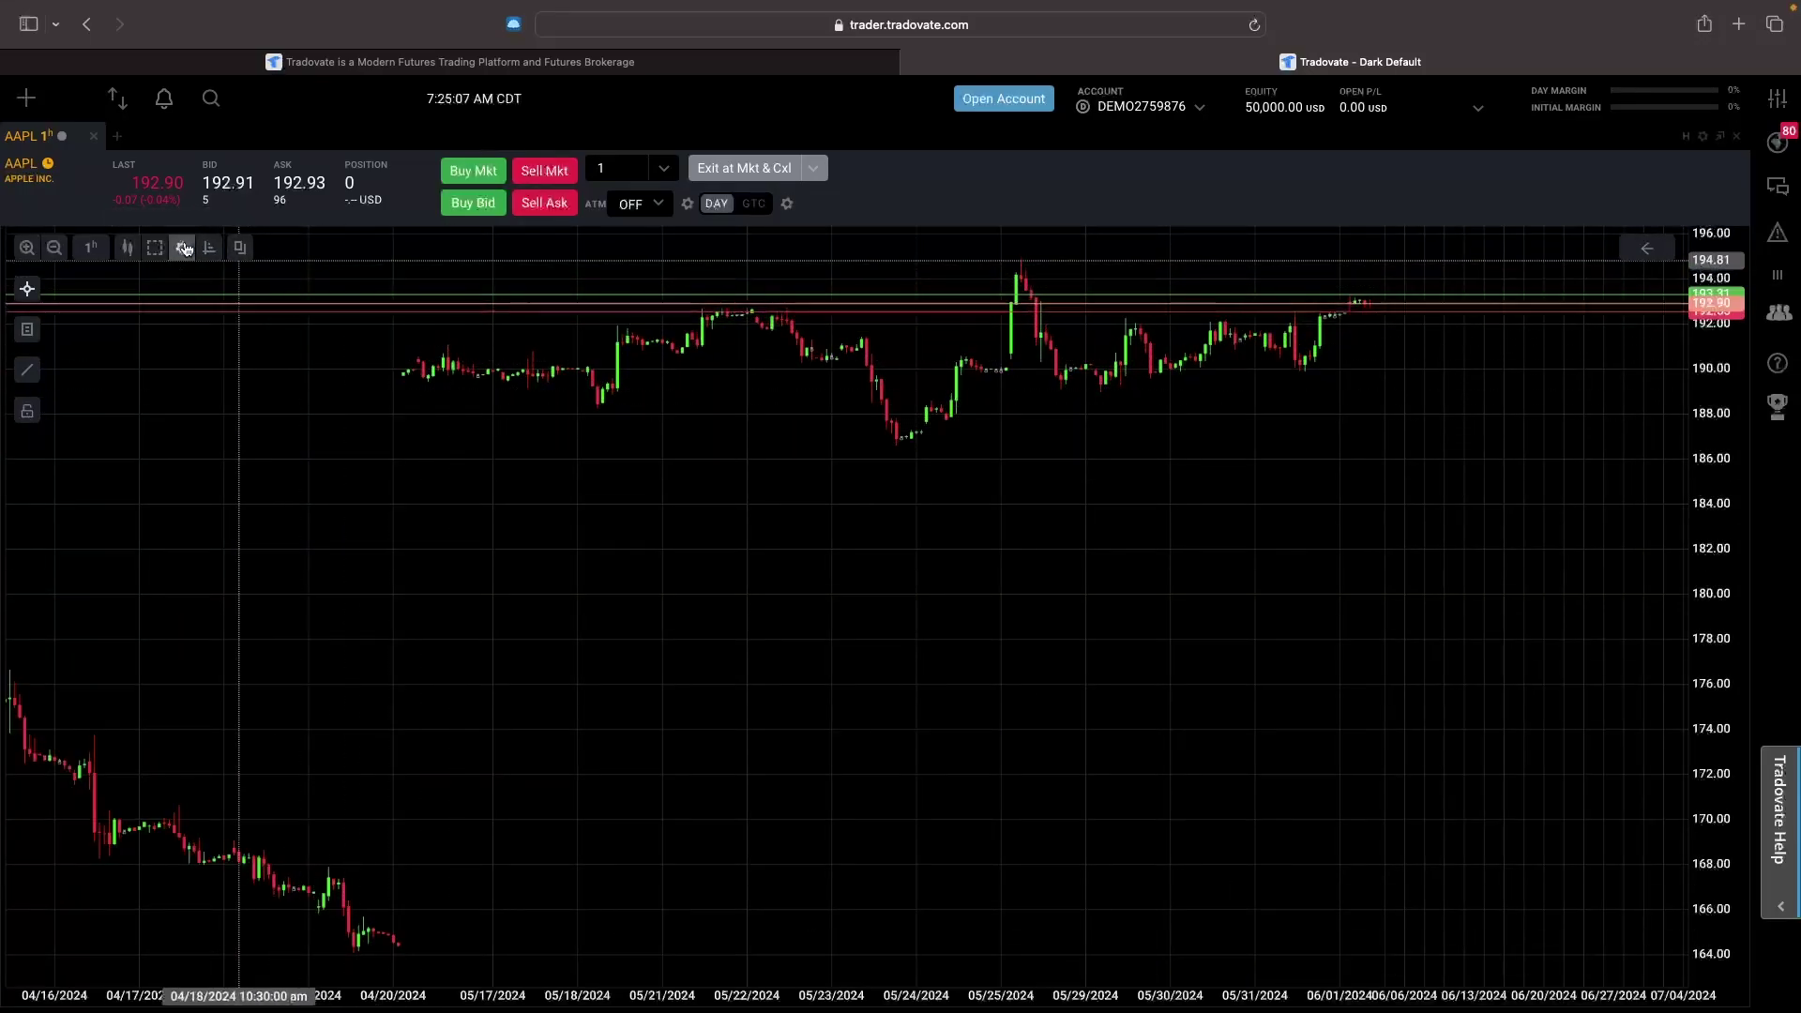
# - Find the RSI indicator and add it to the AAPL chart with its default settings
pyautogui.moveTo(436, 504); pyautogui.dragTo(608, 511)
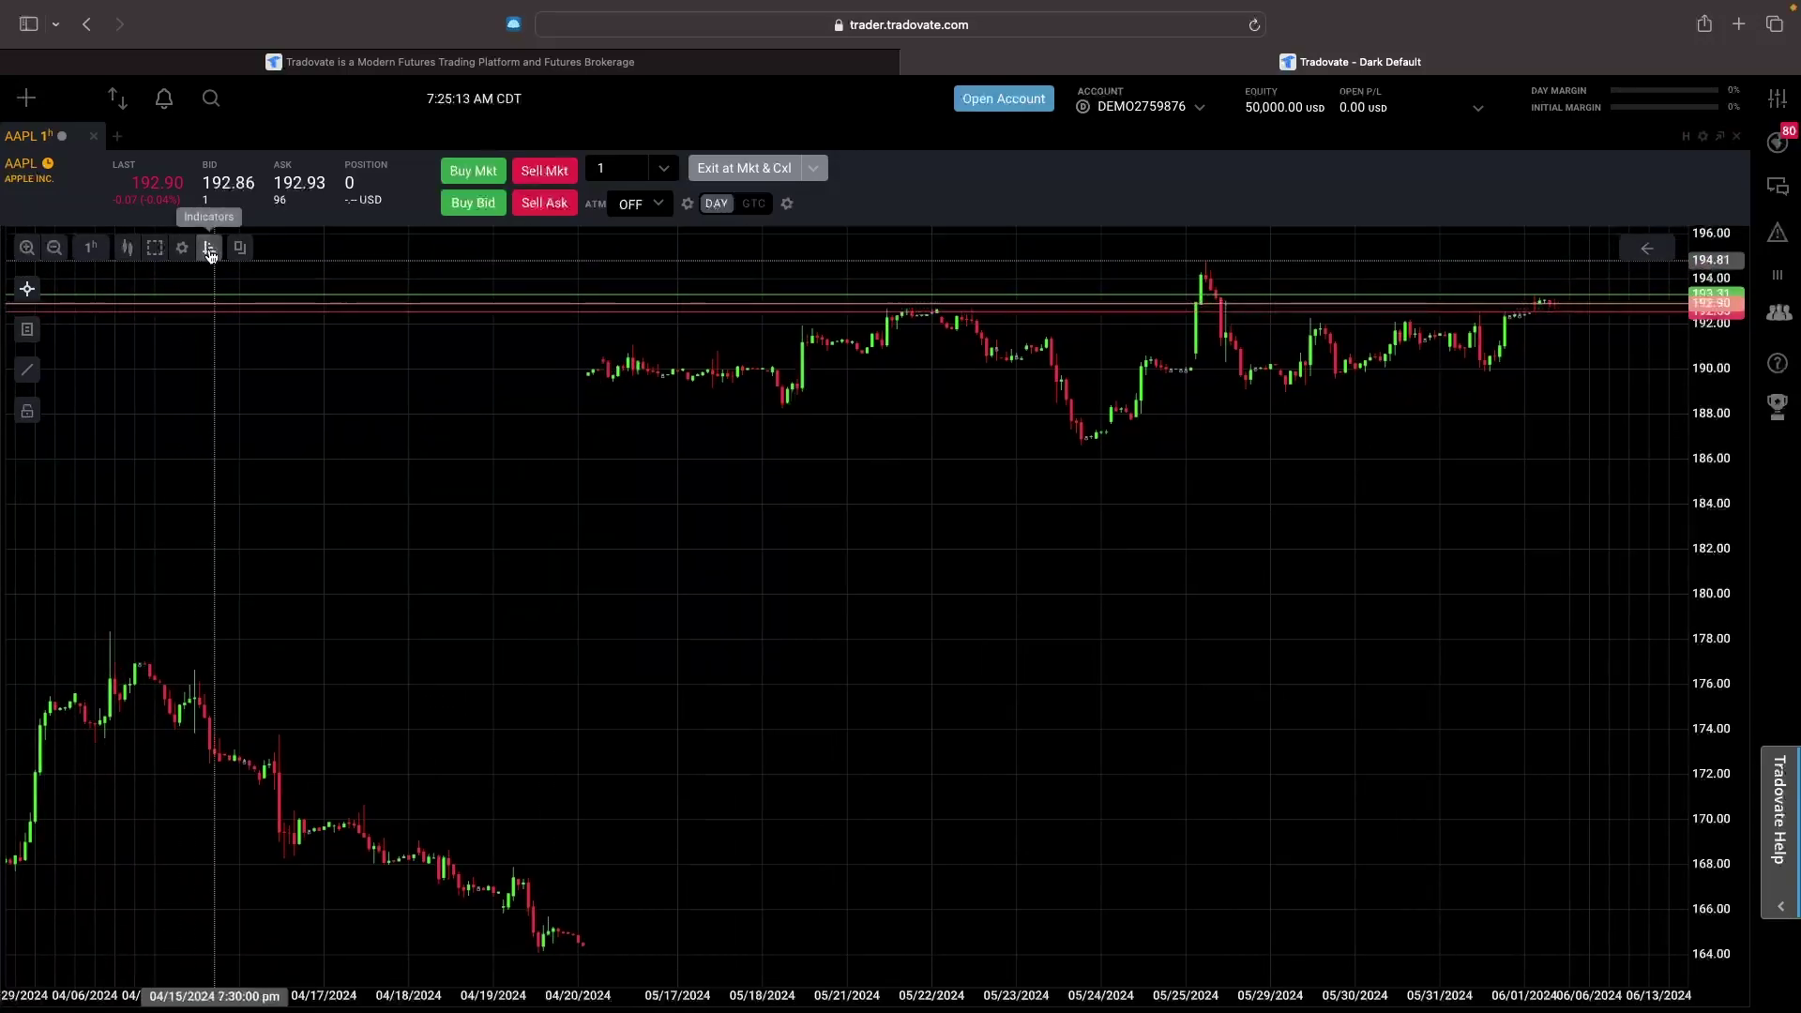
pyautogui.click(209, 250)
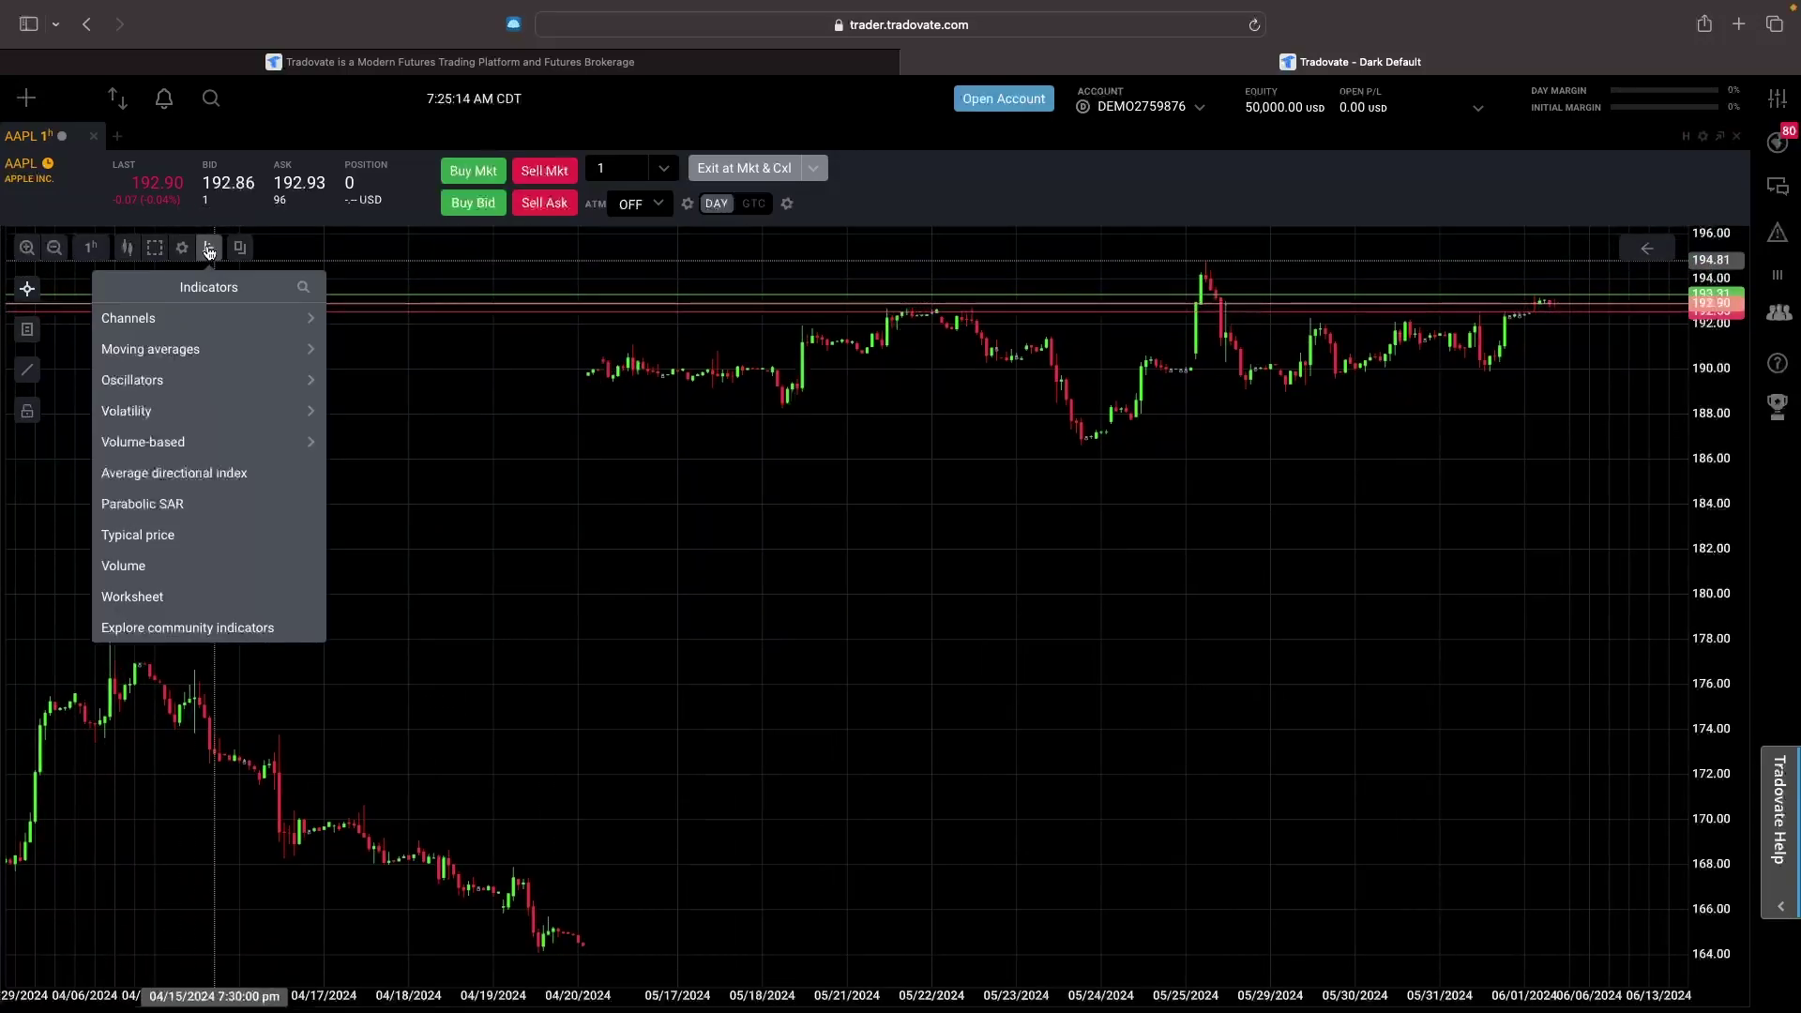
pyautogui.click(165, 353)
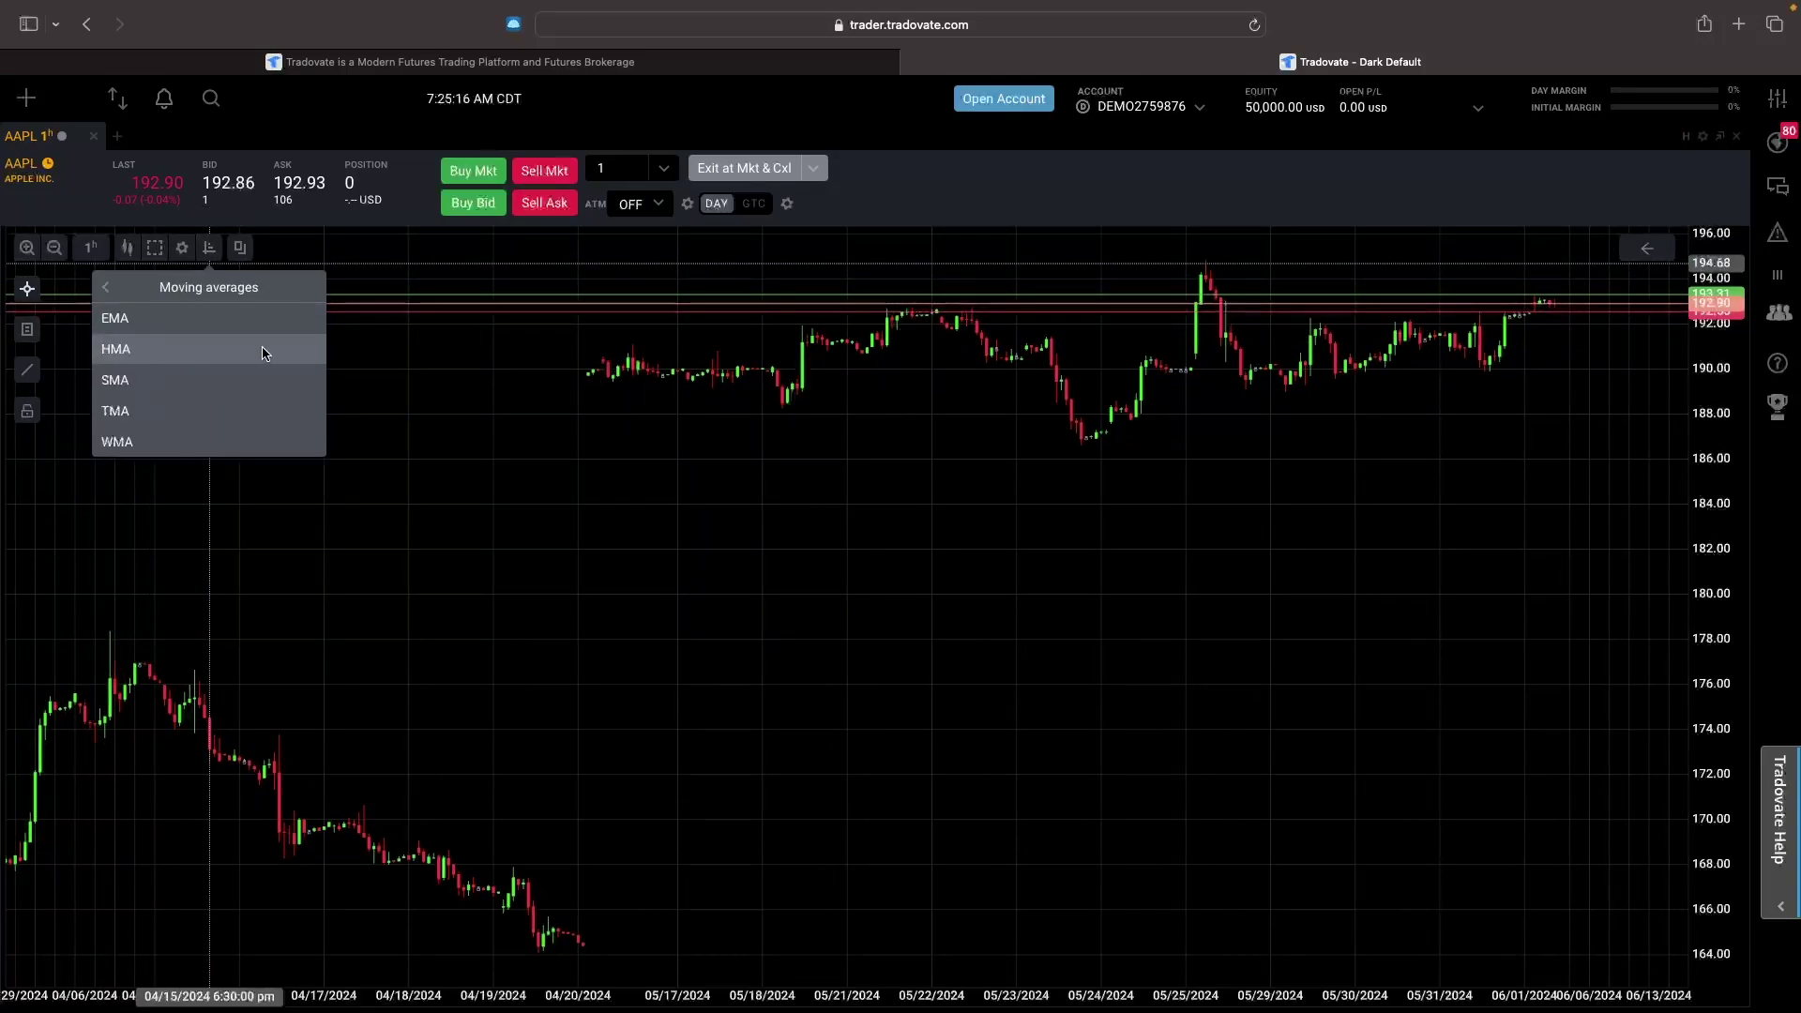
pyautogui.click(111, 289)
pyautogui.click(304, 289)
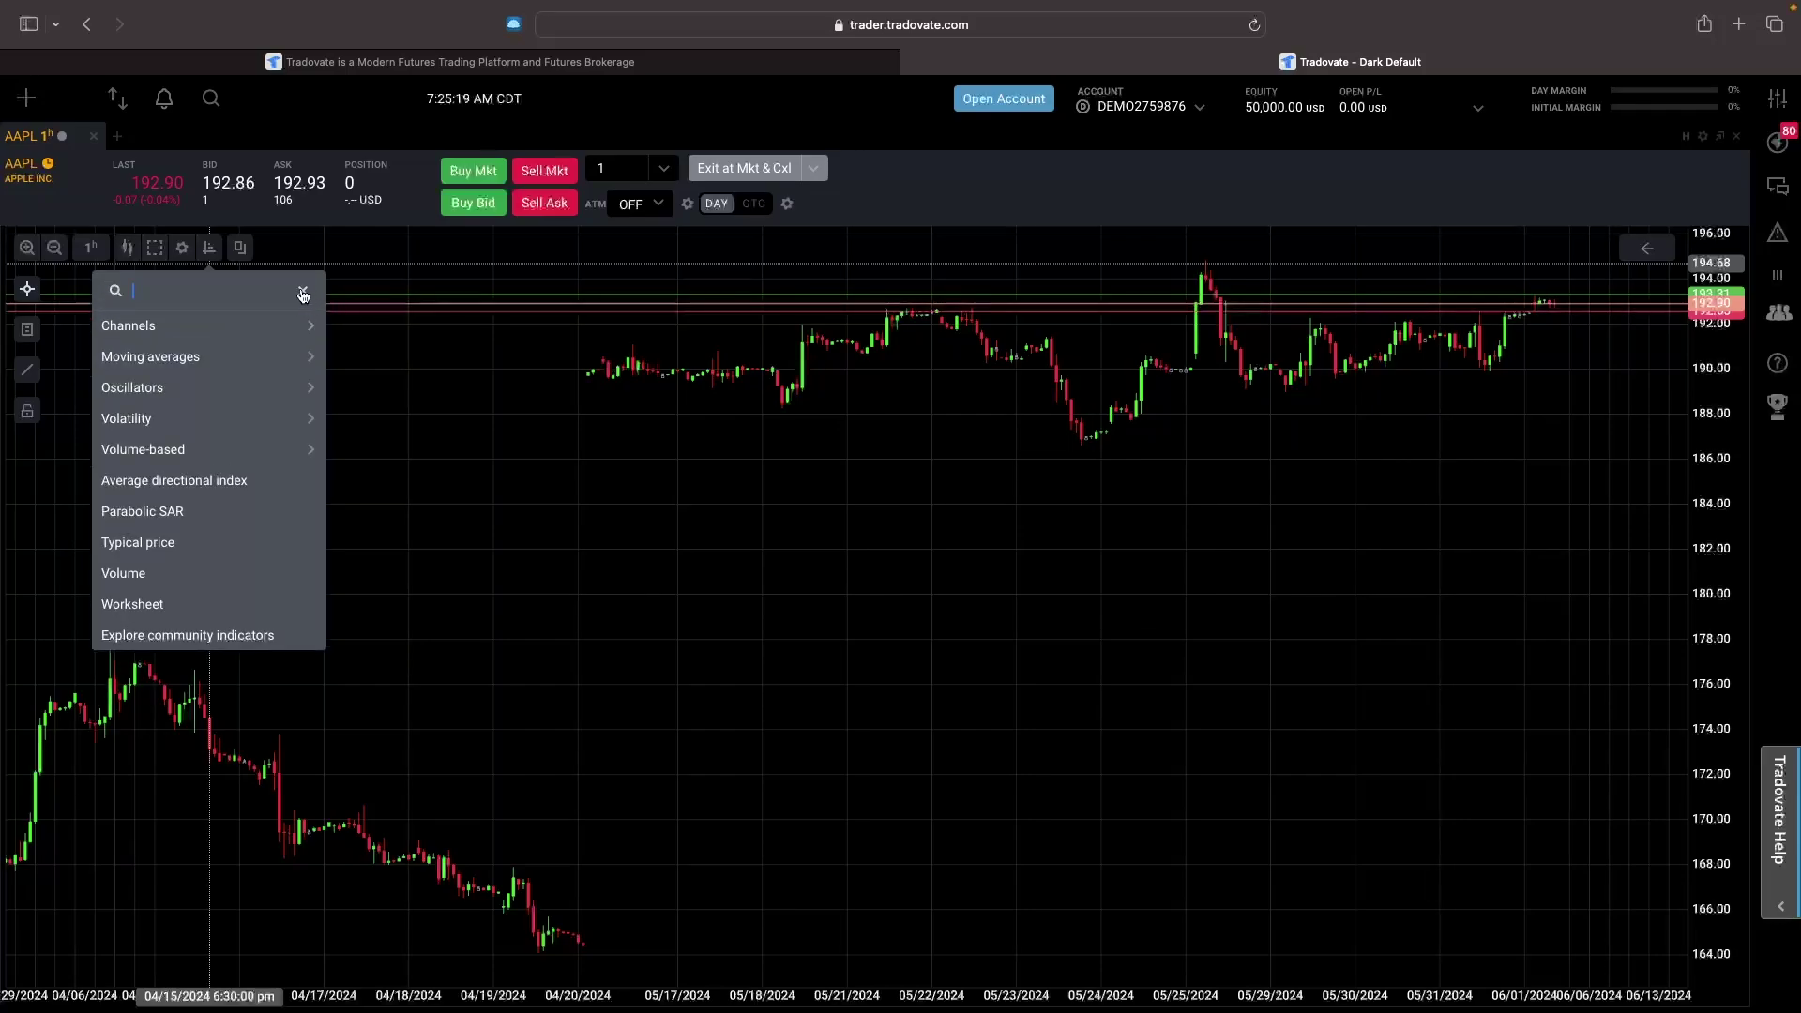
pyautogui.write('rsi')
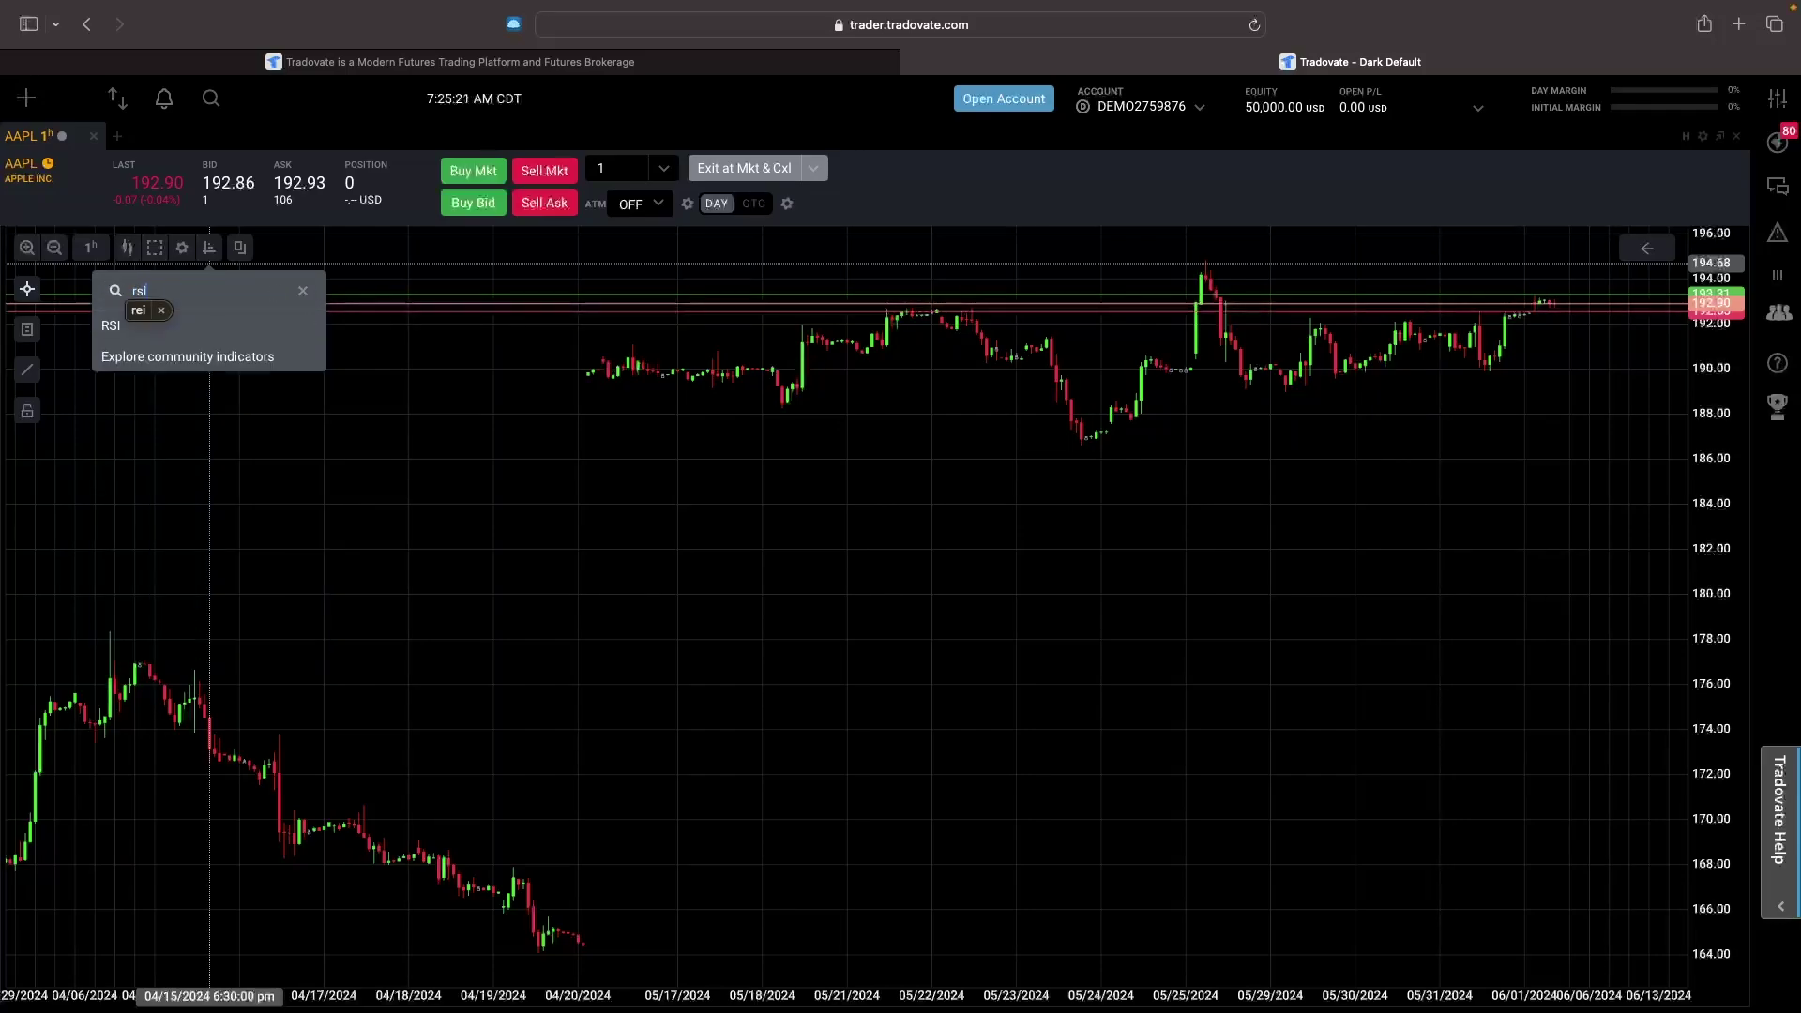
pyautogui.click(132, 328)
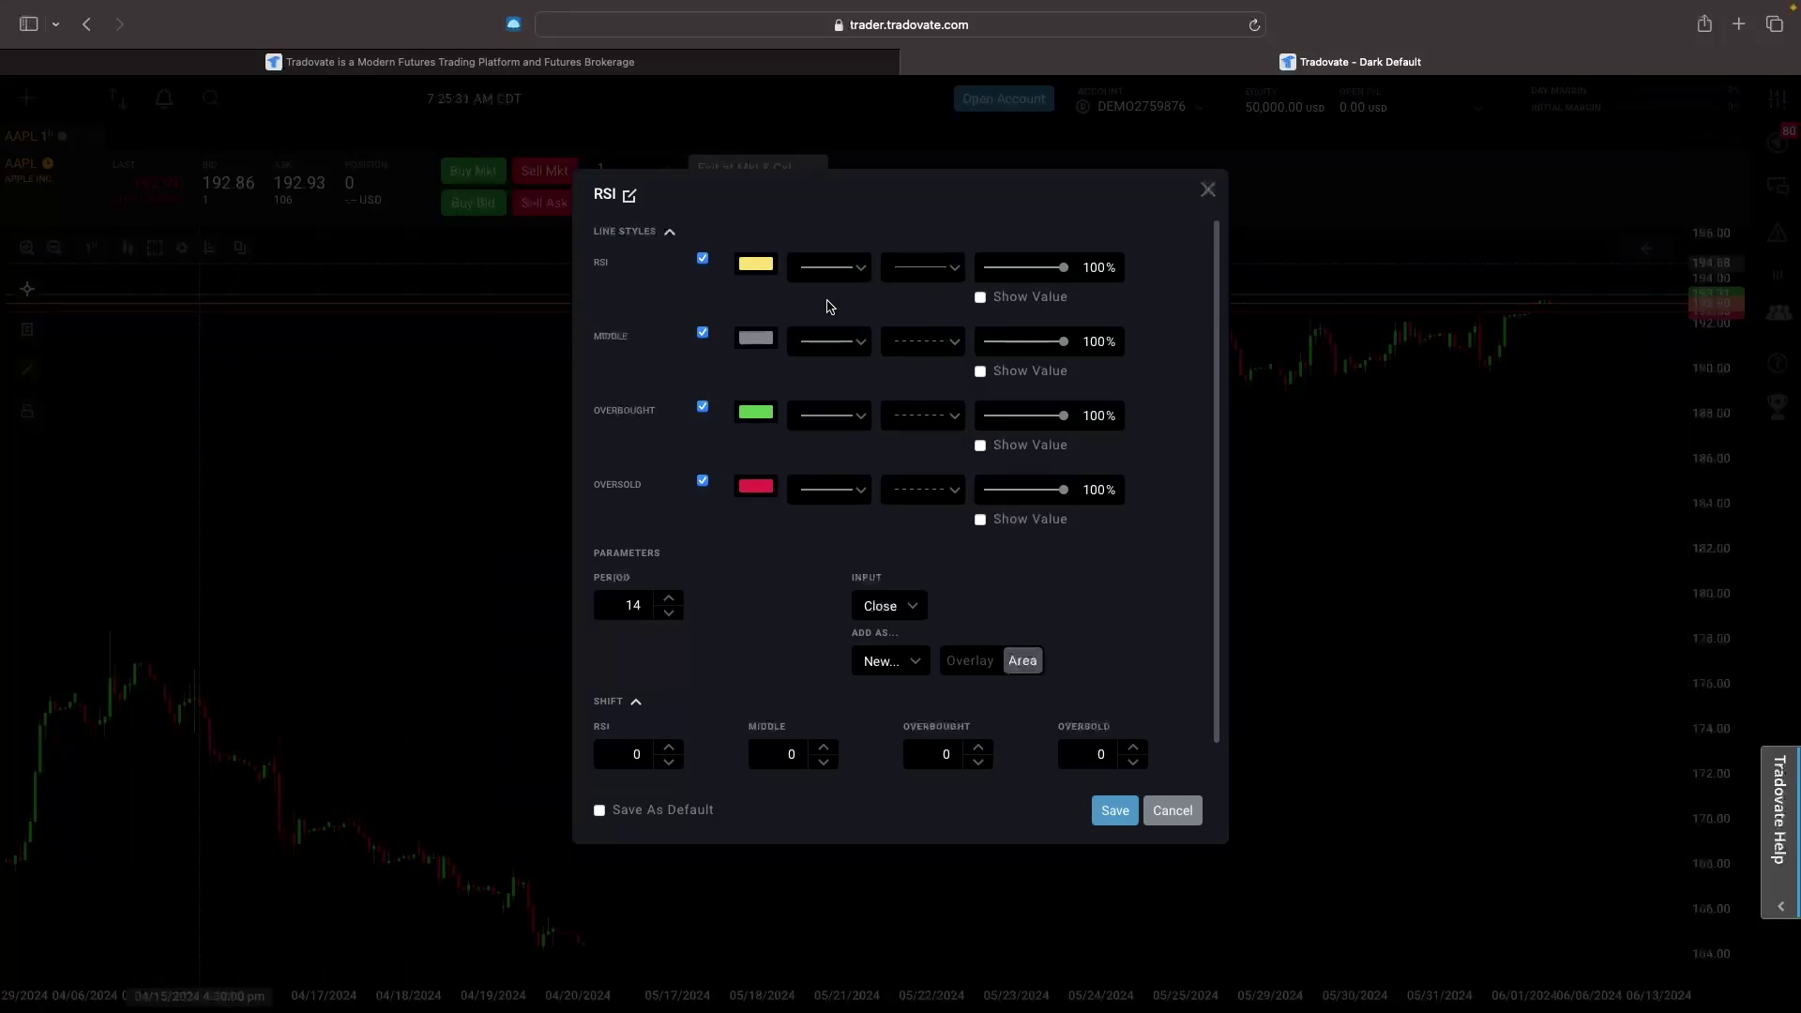
pyautogui.scroll(-1, 809, 422)
pyautogui.scroll(1, 919, 441)
pyautogui.click(1115, 811)
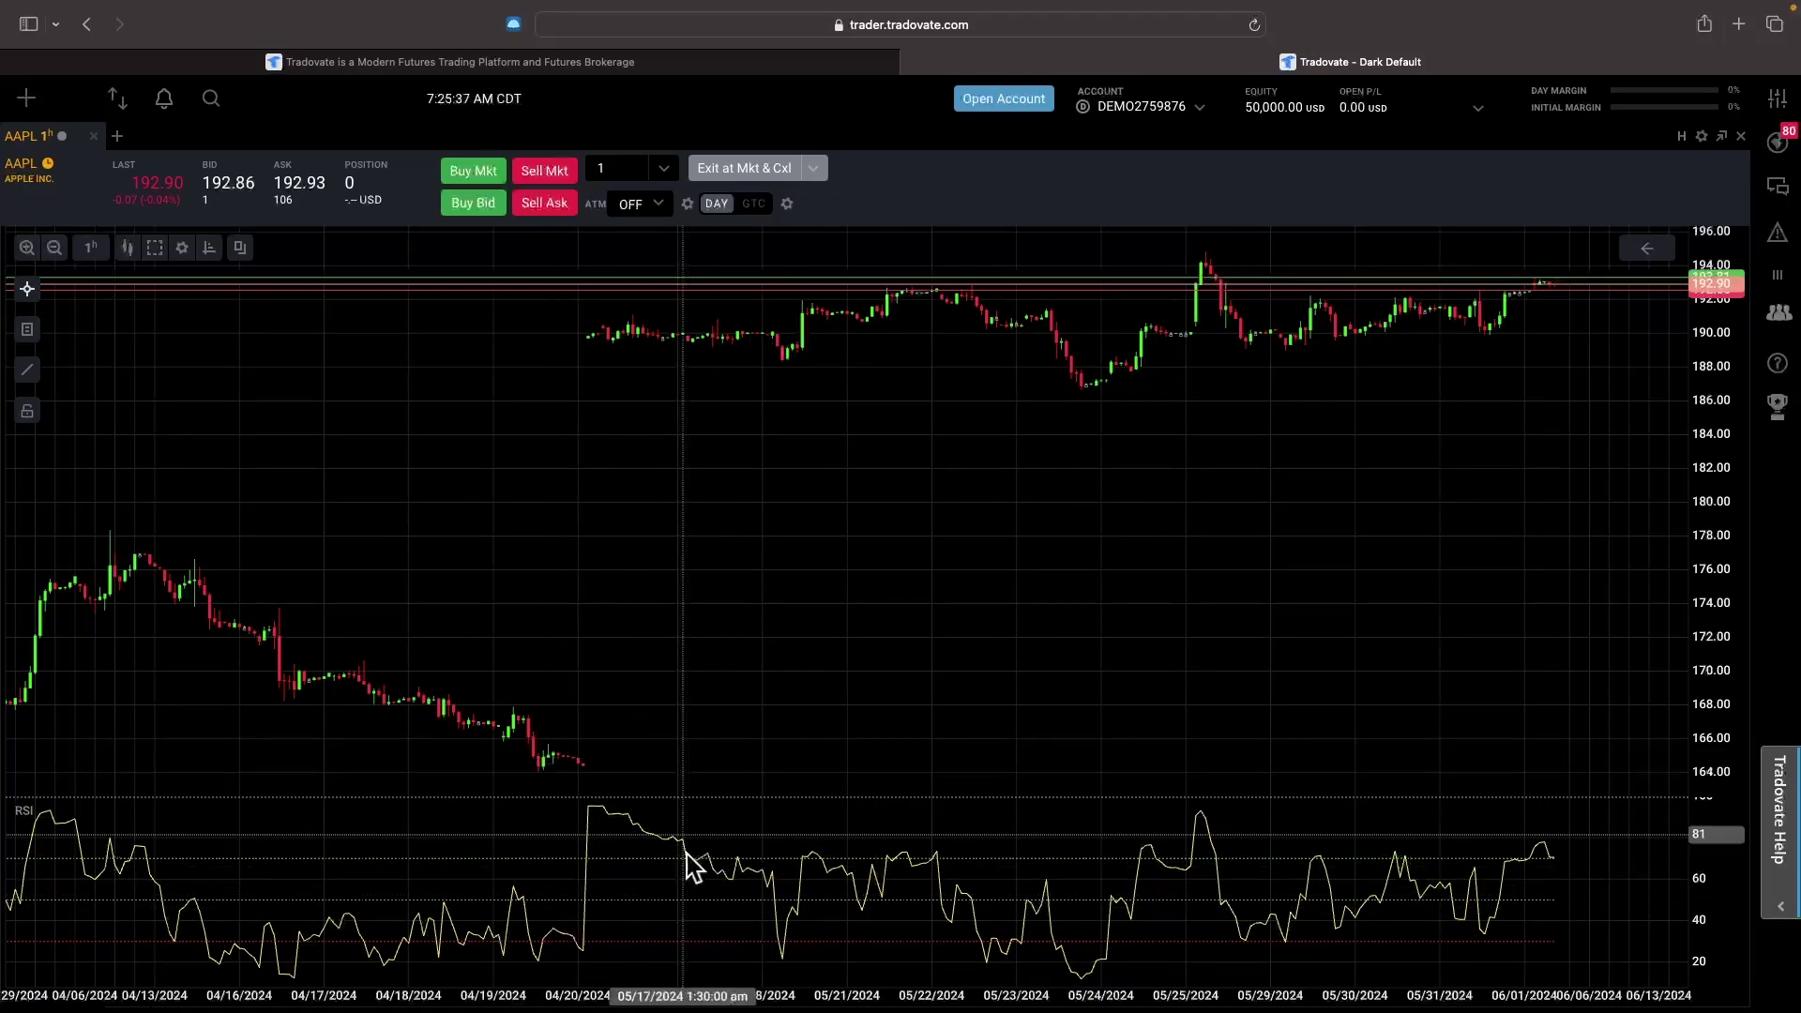
# - Find the MACD indicator and add it to the AAPL chart with its default settings
pyautogui.click(209, 247)
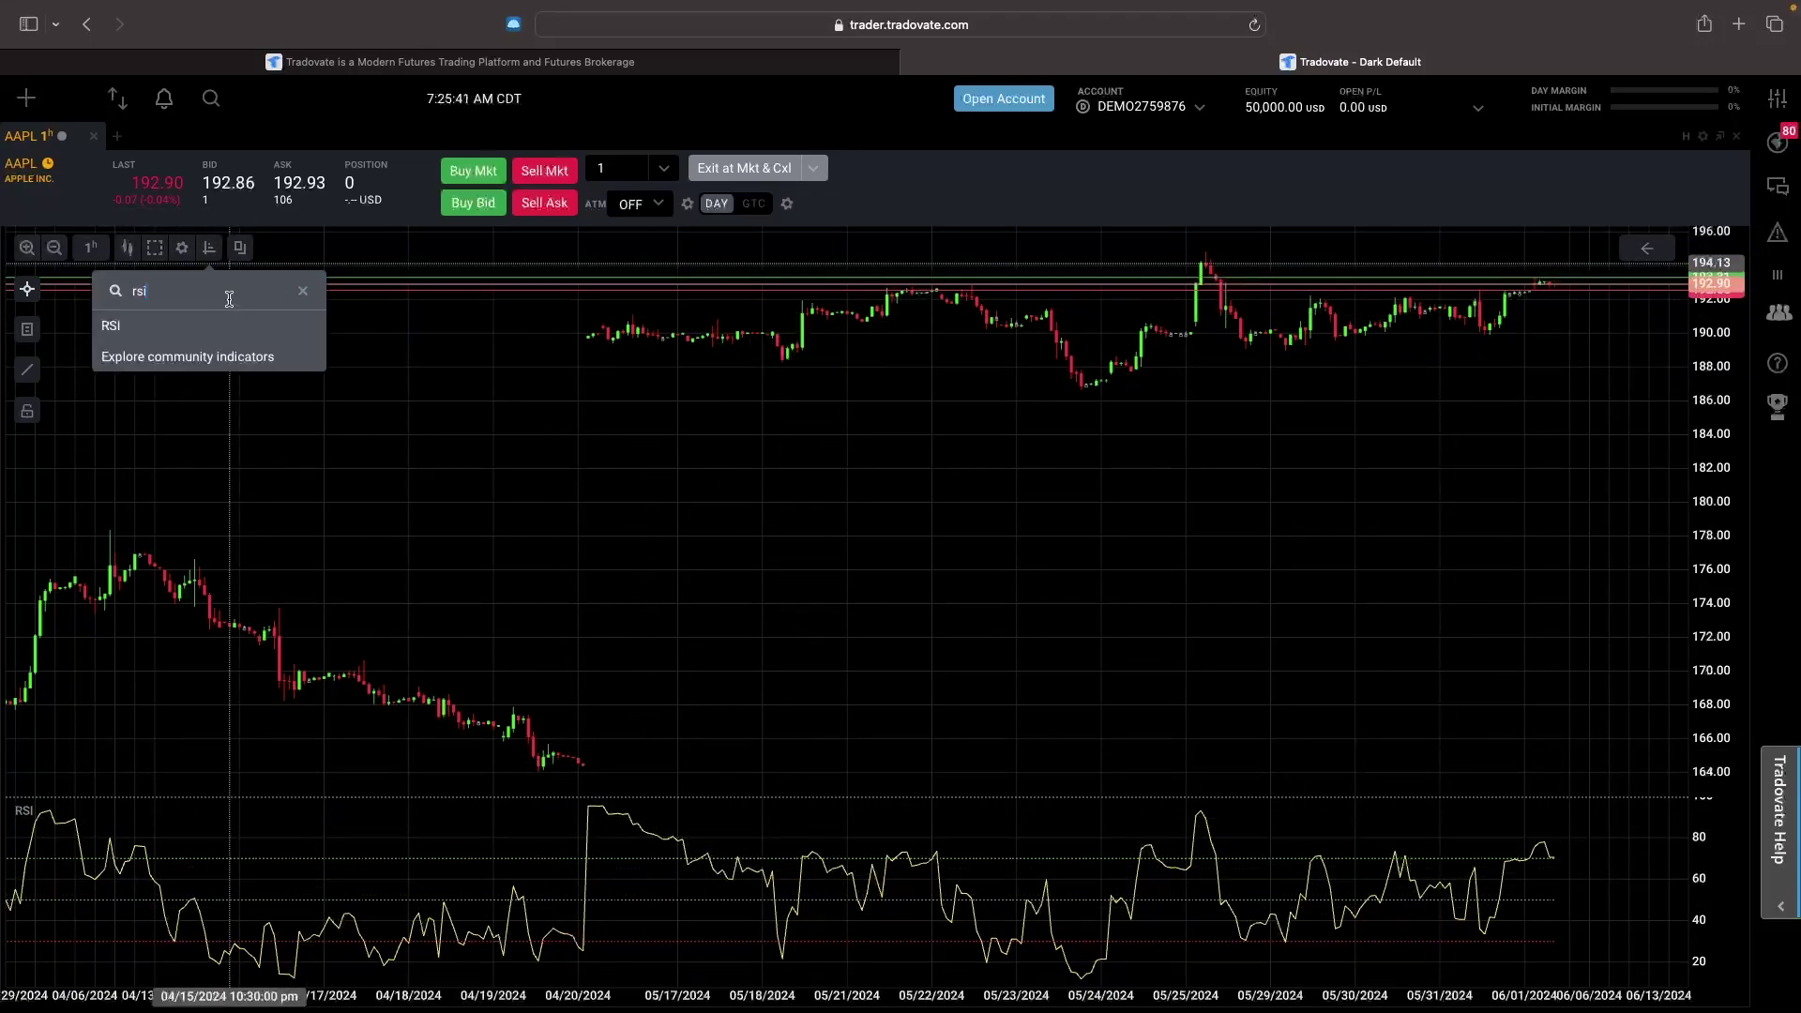
pyautogui.write('macd')
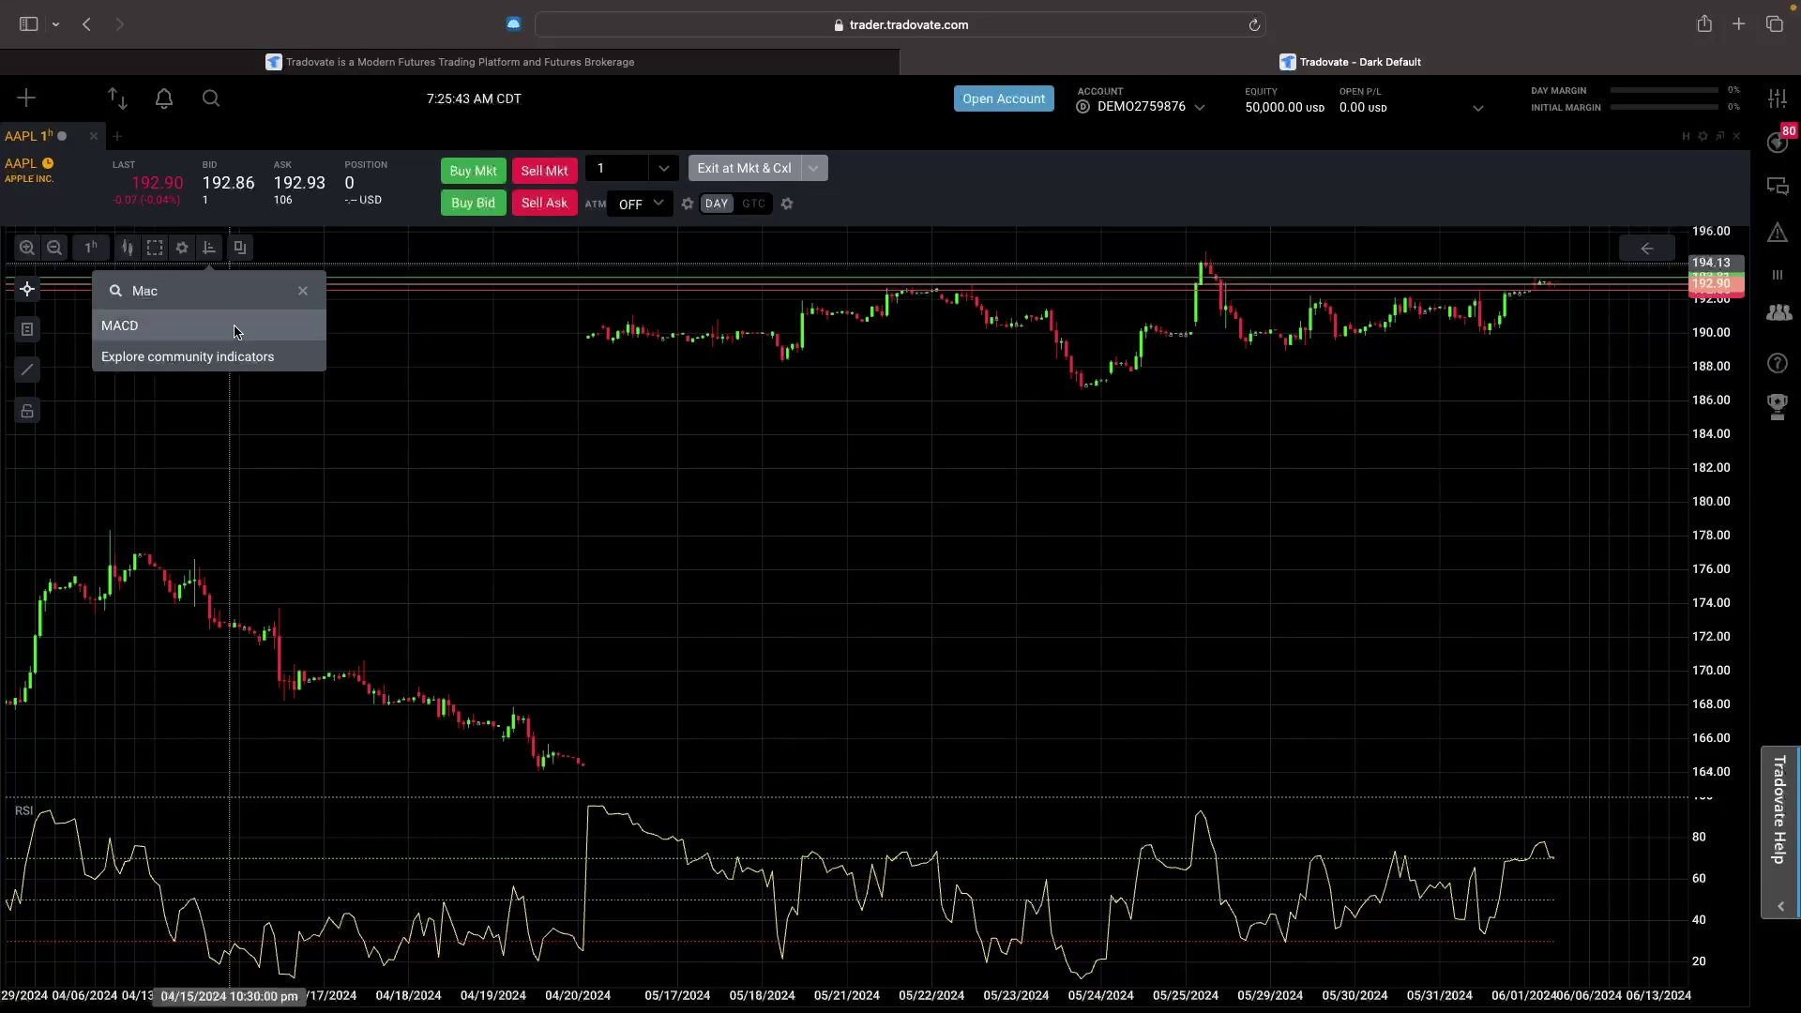
pyautogui.click(235, 326)
pyautogui.scroll(-3, 717, 265)
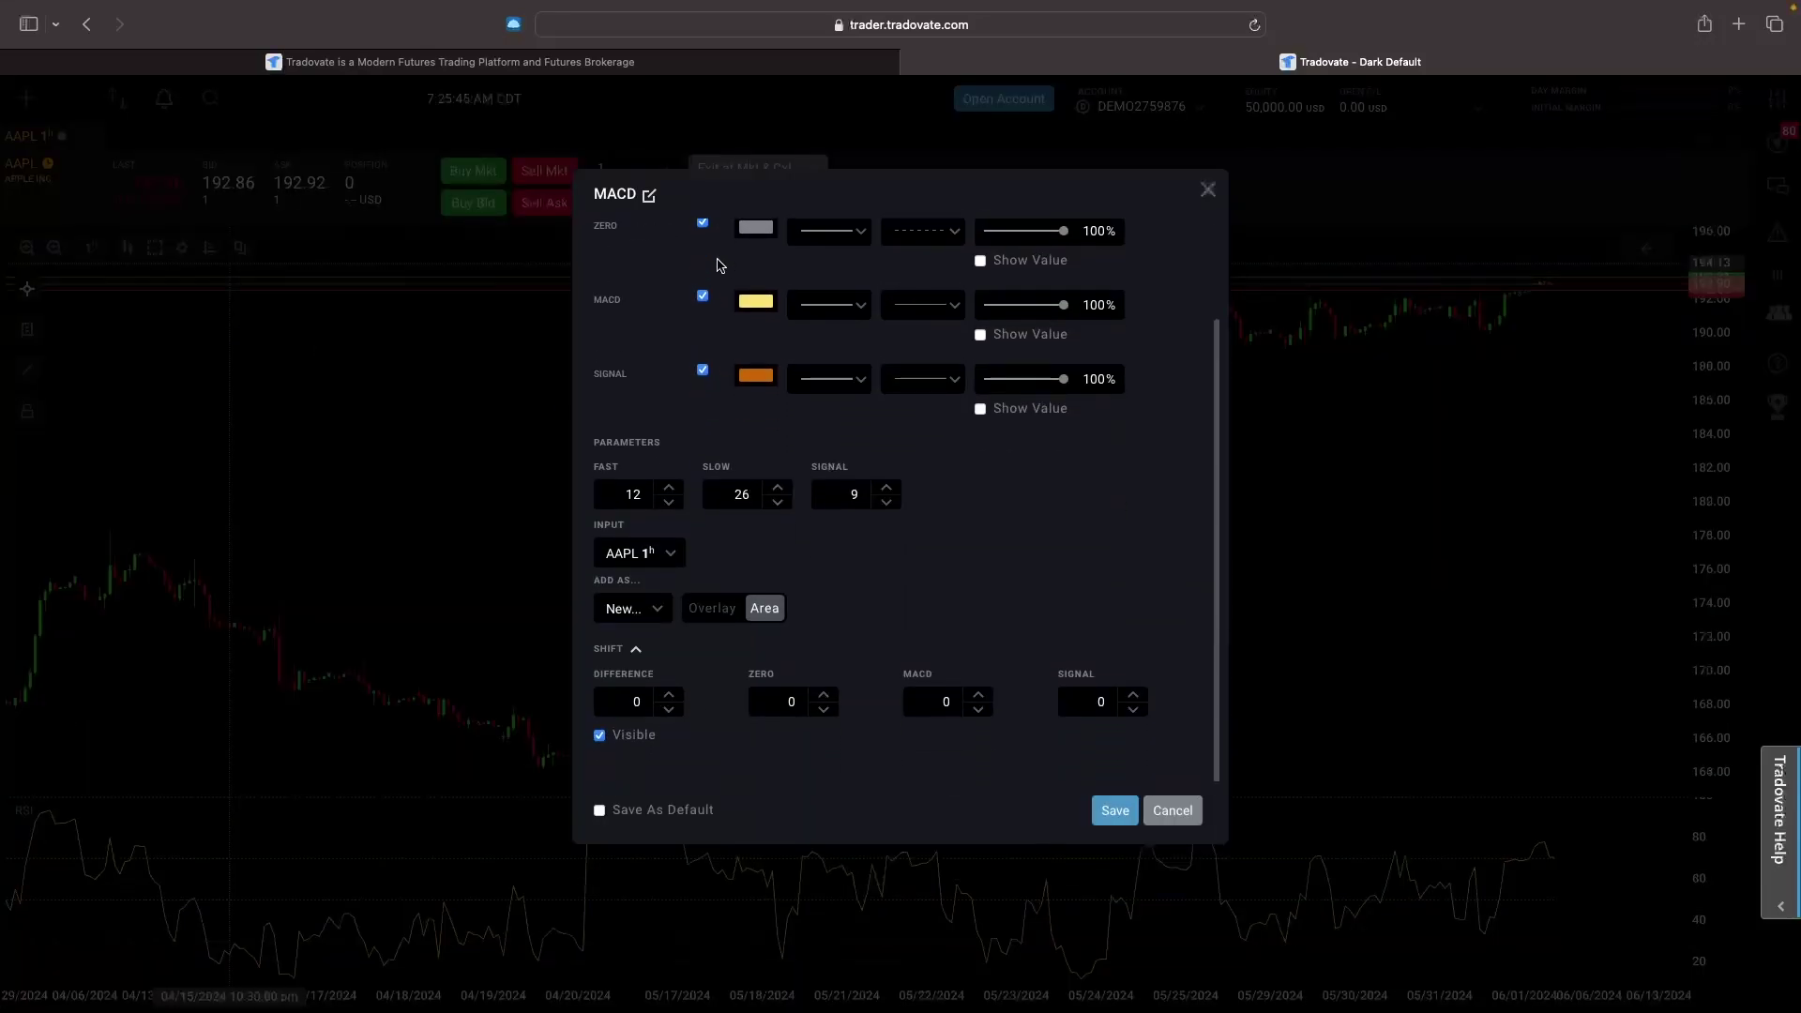
pyautogui.scroll(3, 717, 262)
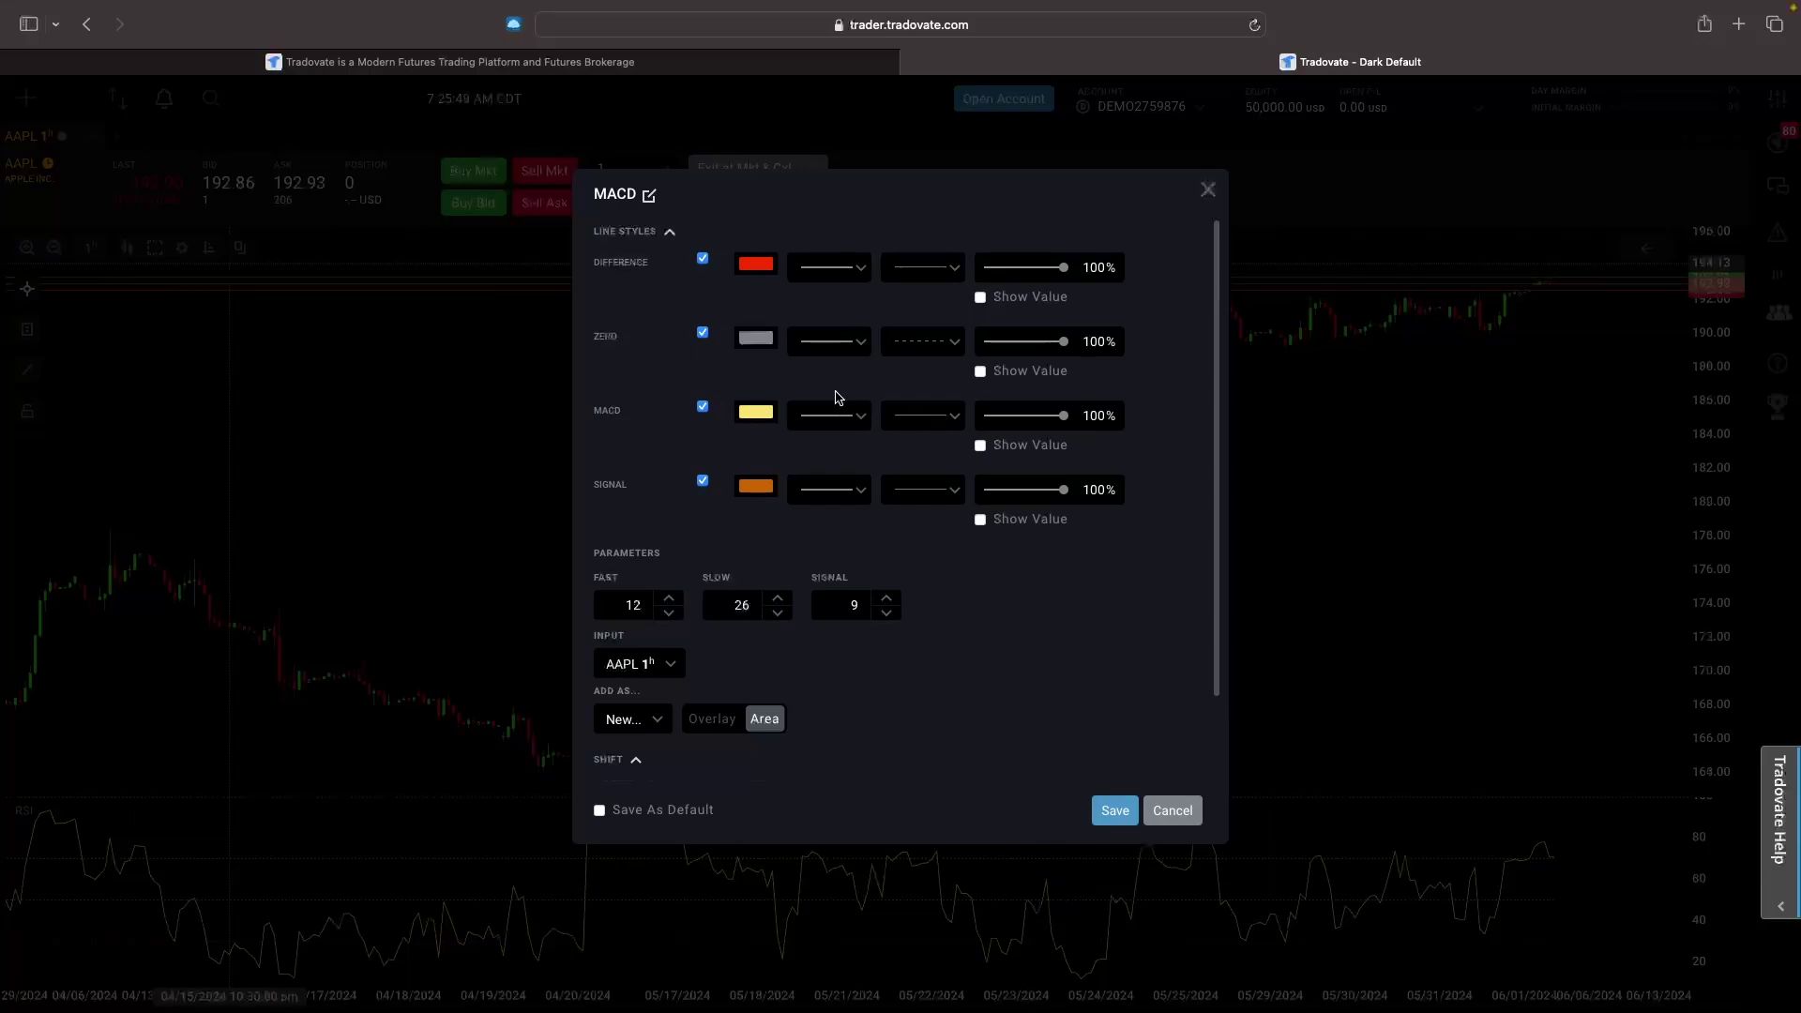
pyautogui.click(1113, 811)
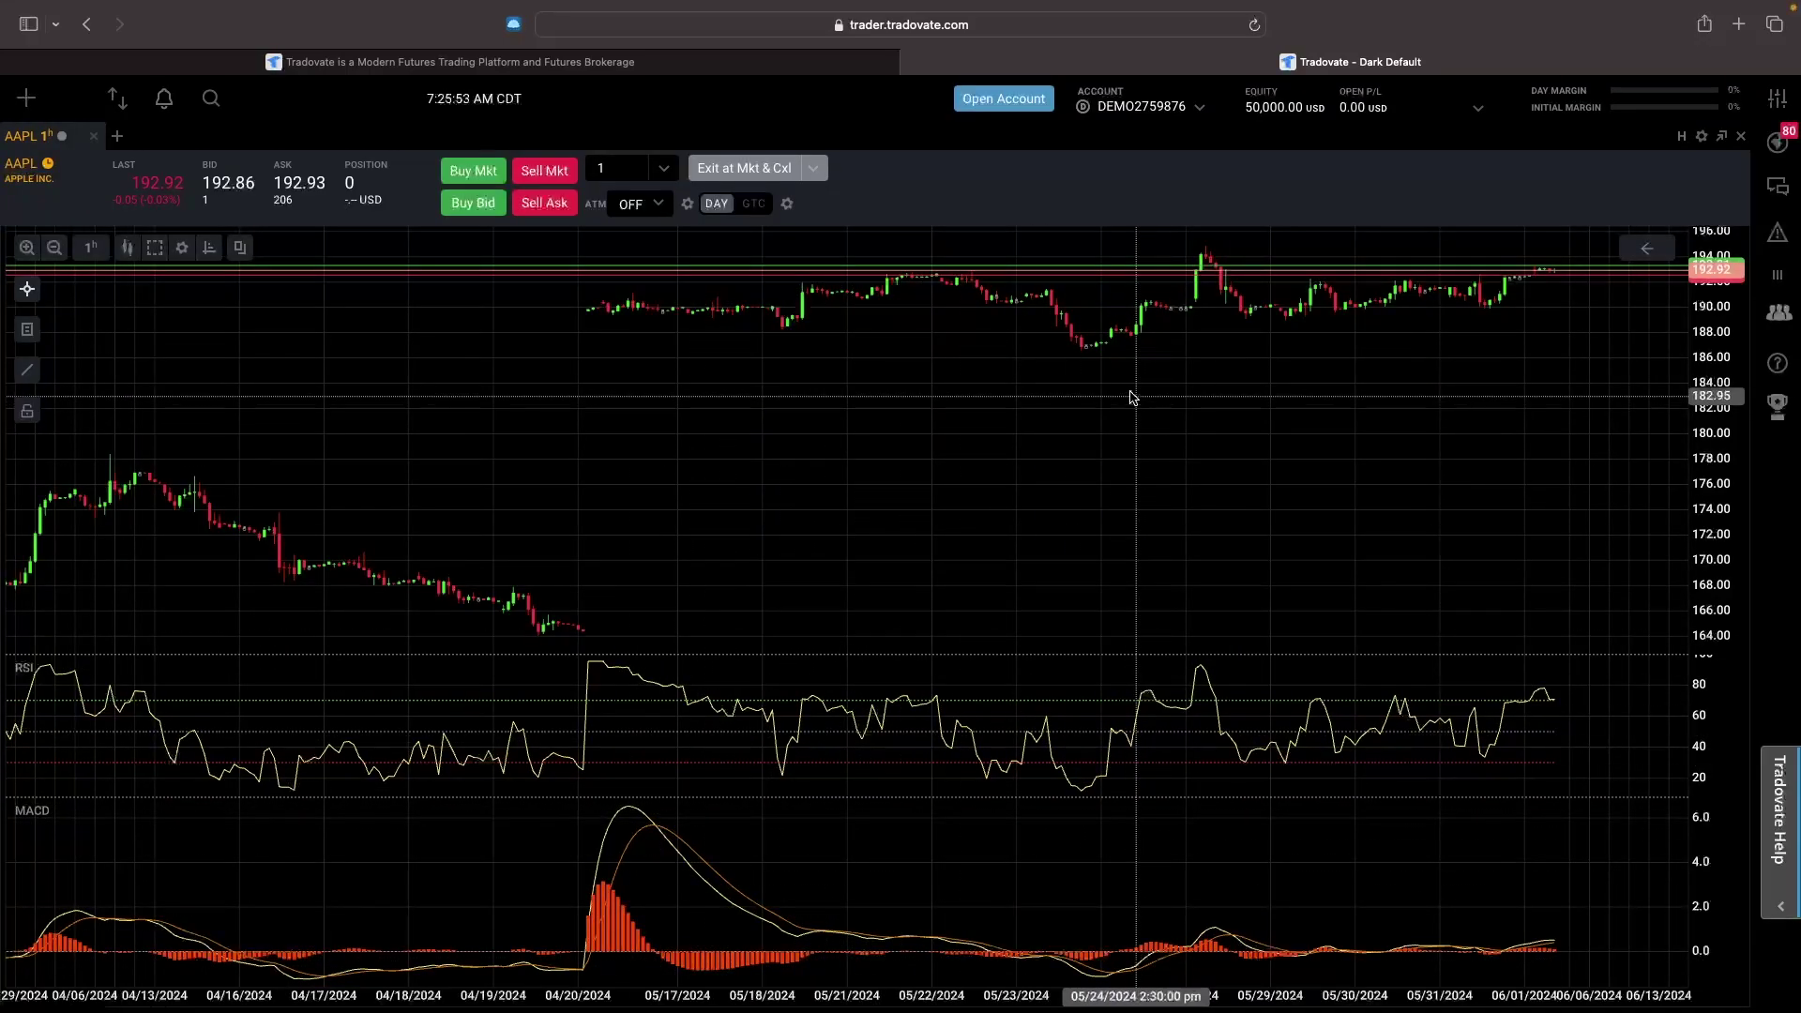
# - Set the AAPL chart's time period to 1 minute and view its price bars
pyautogui.hscroll(3, 1134, 394)
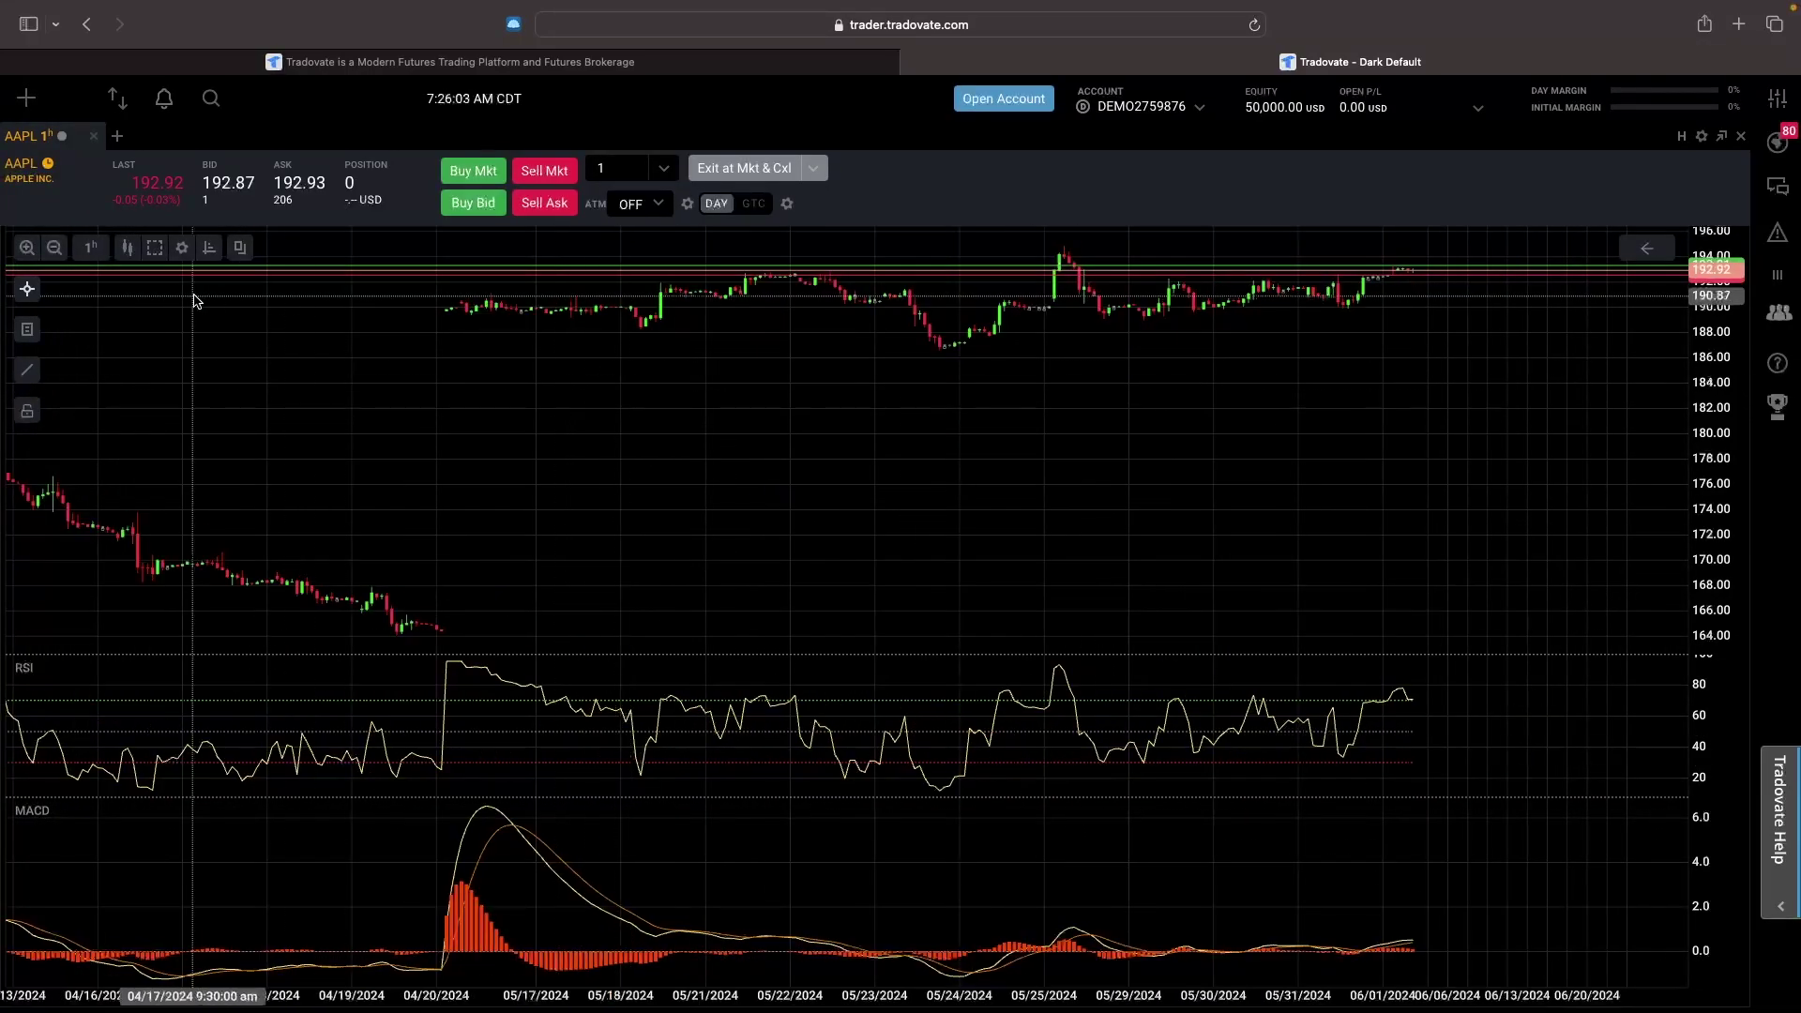
pyautogui.click(50, 252)
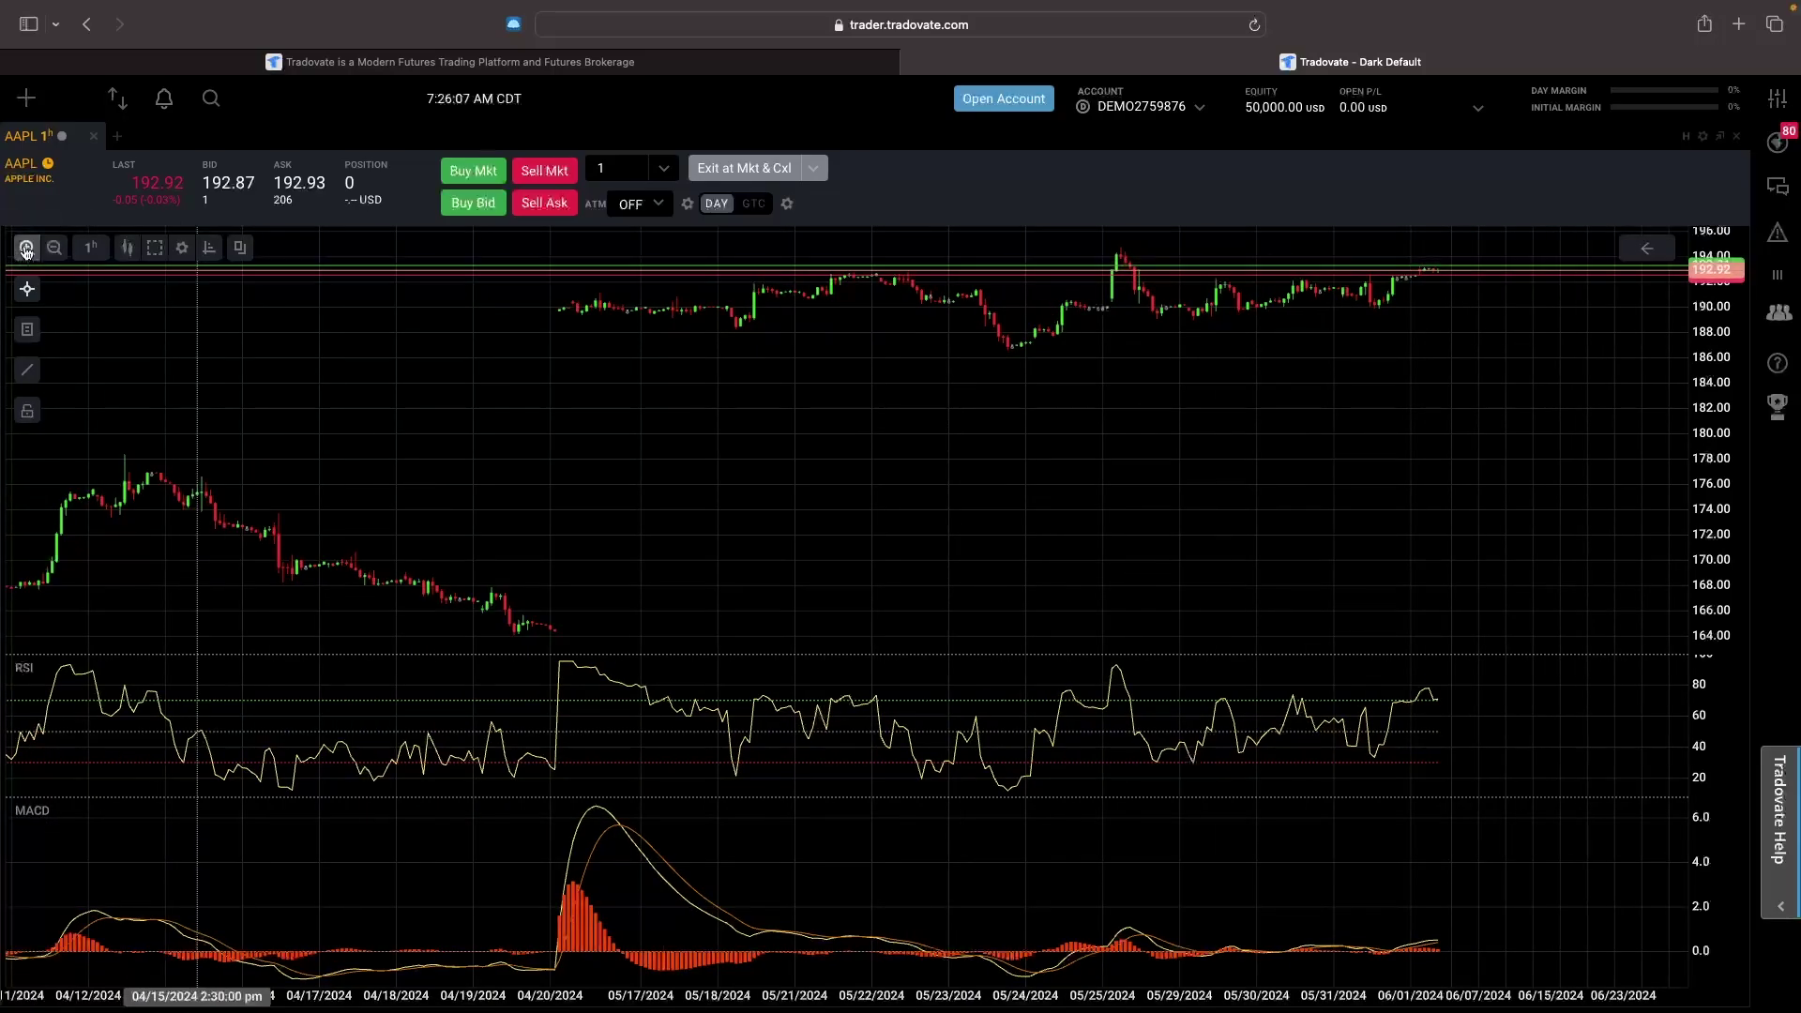
pyautogui.click(27, 247)
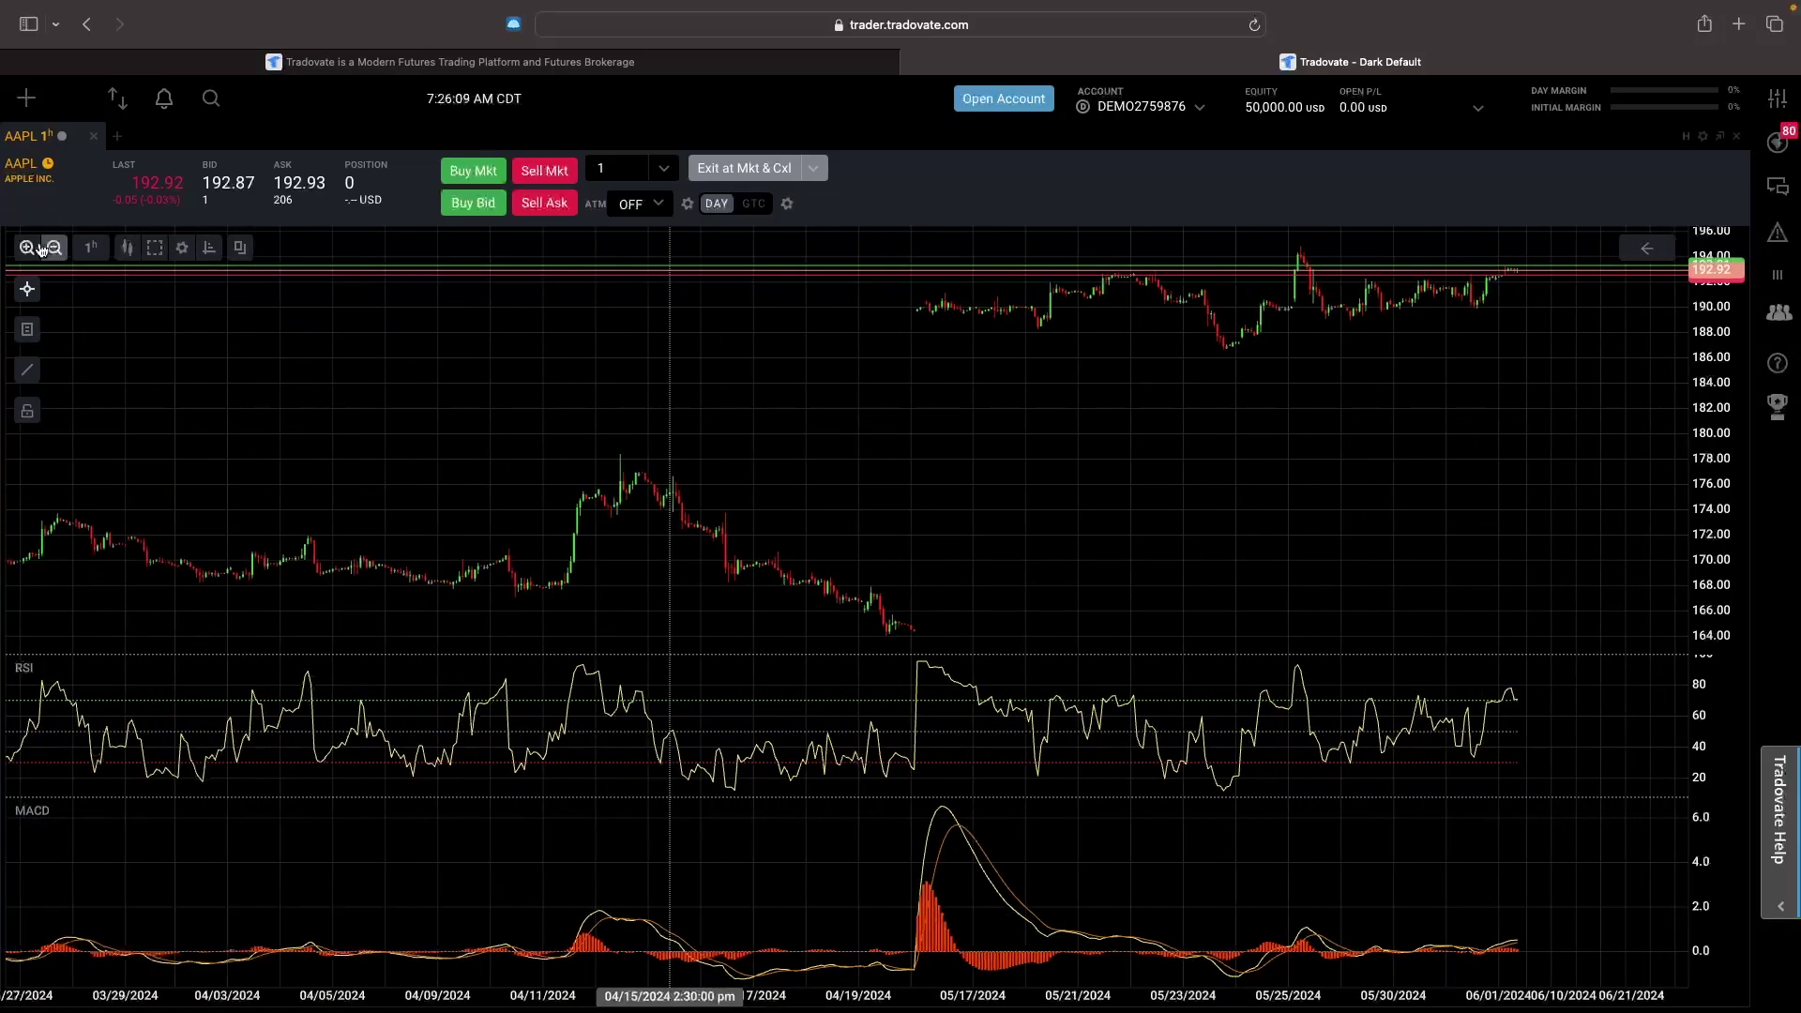
pyautogui.click(27, 249)
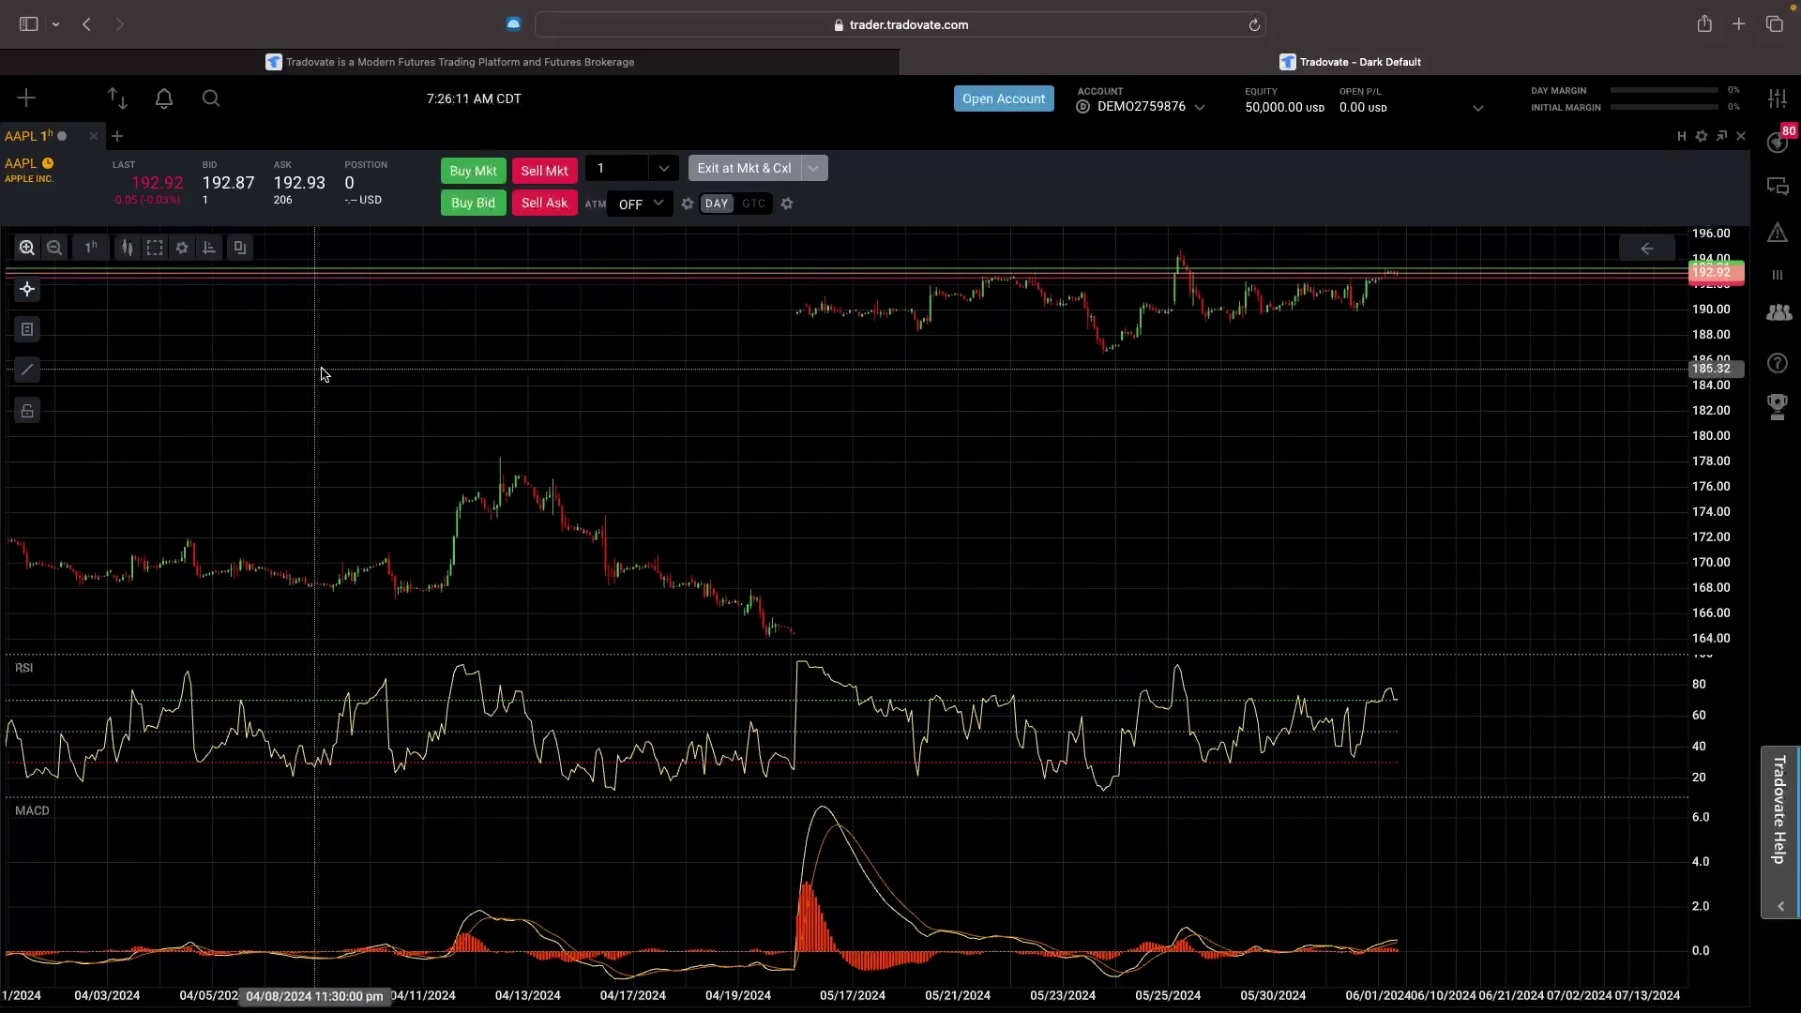
pyautogui.click(91, 247)
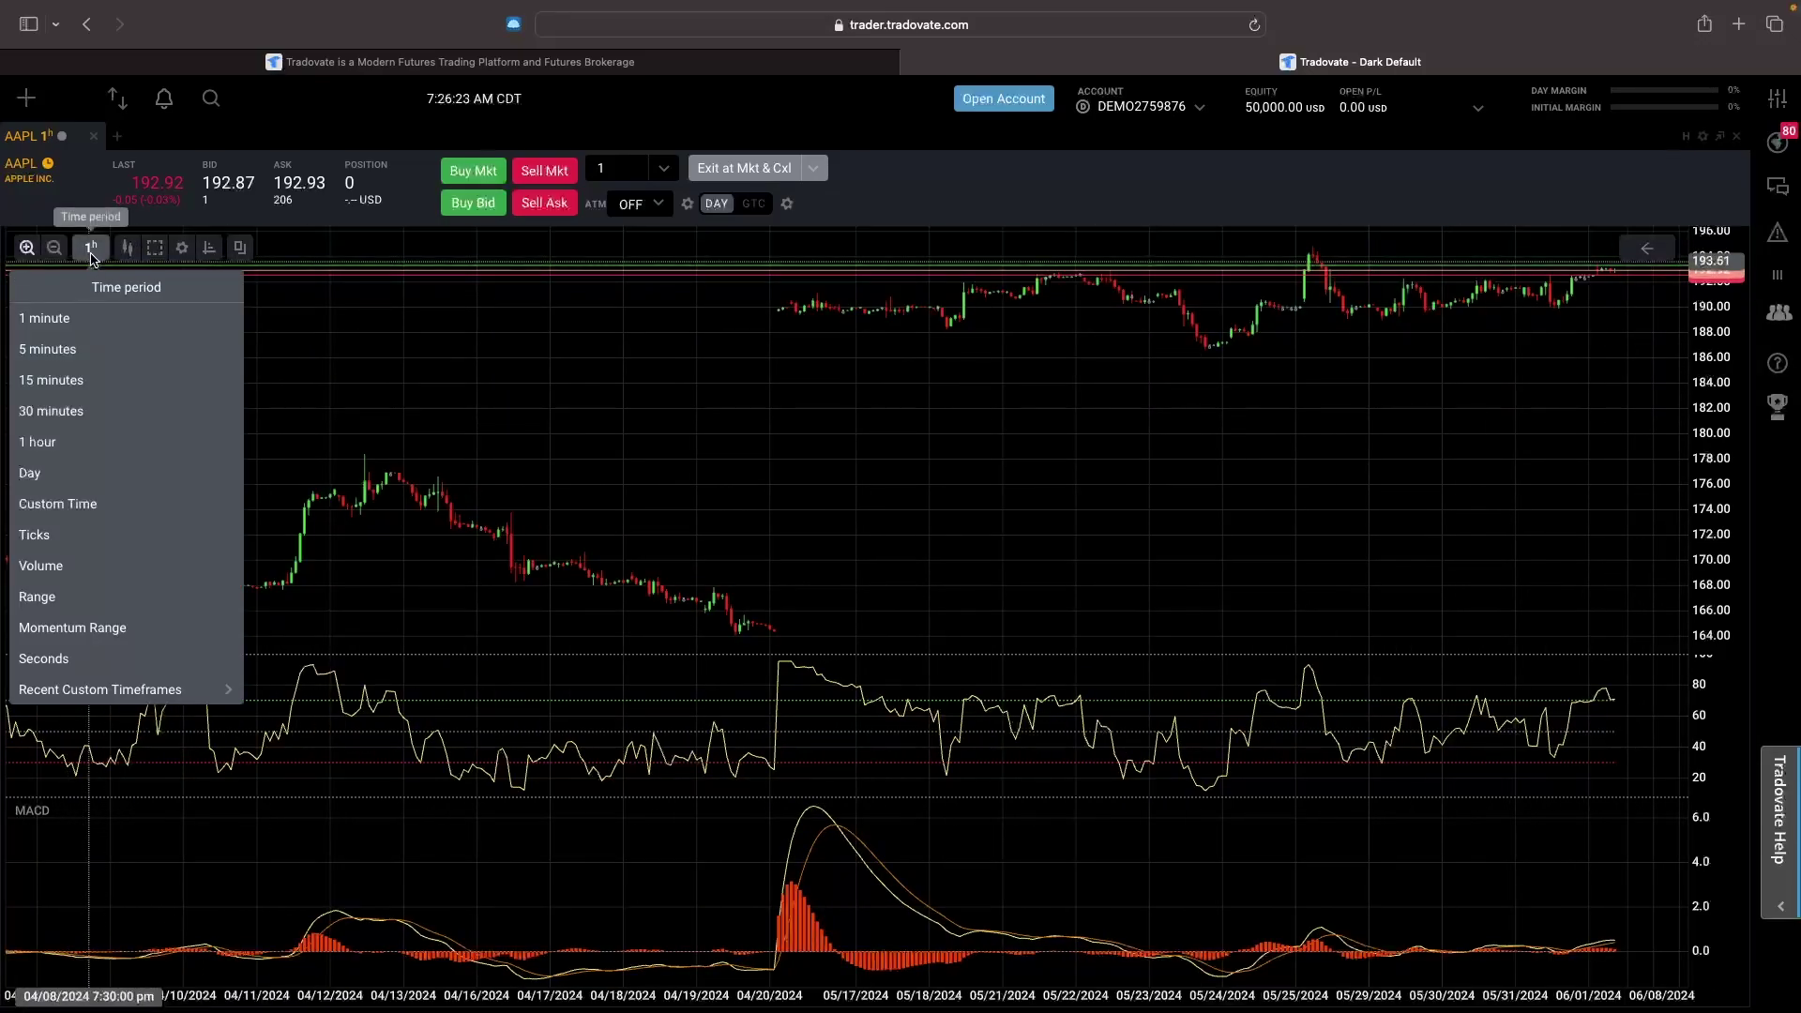
pyautogui.click(91, 319)
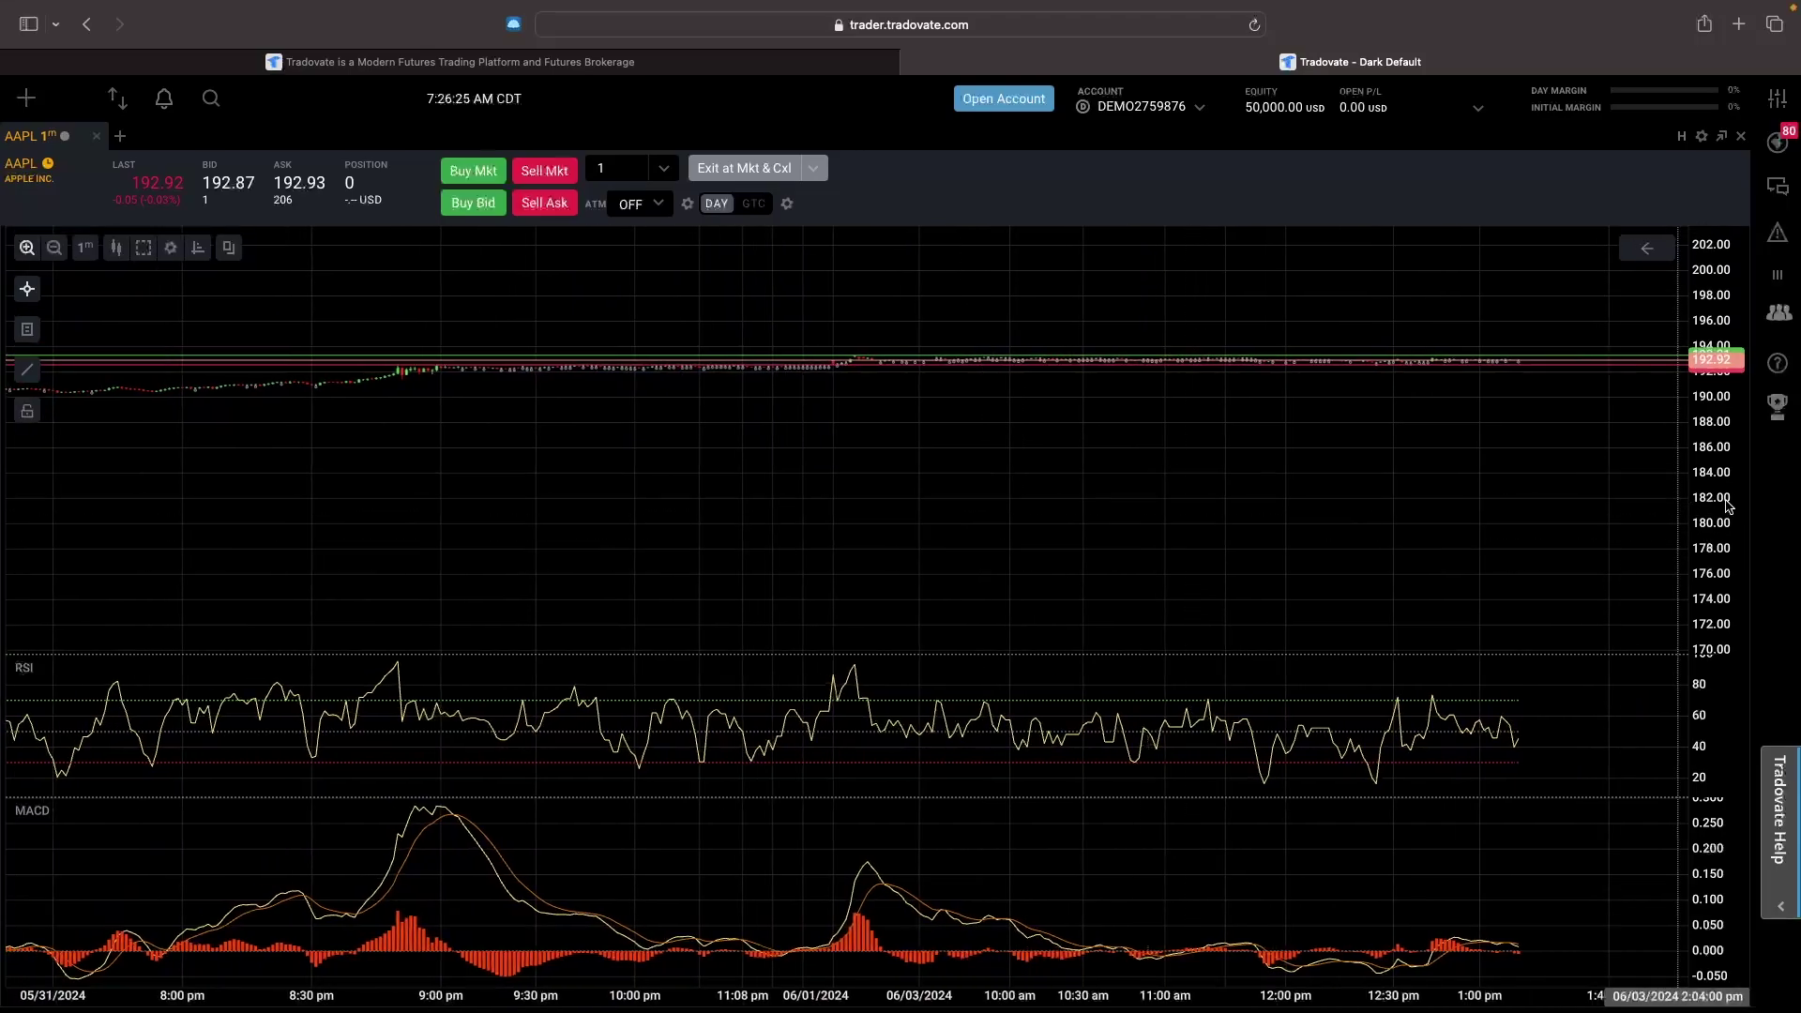
pyautogui.moveTo(1463, 394); pyautogui.dragTo(1308, 508)
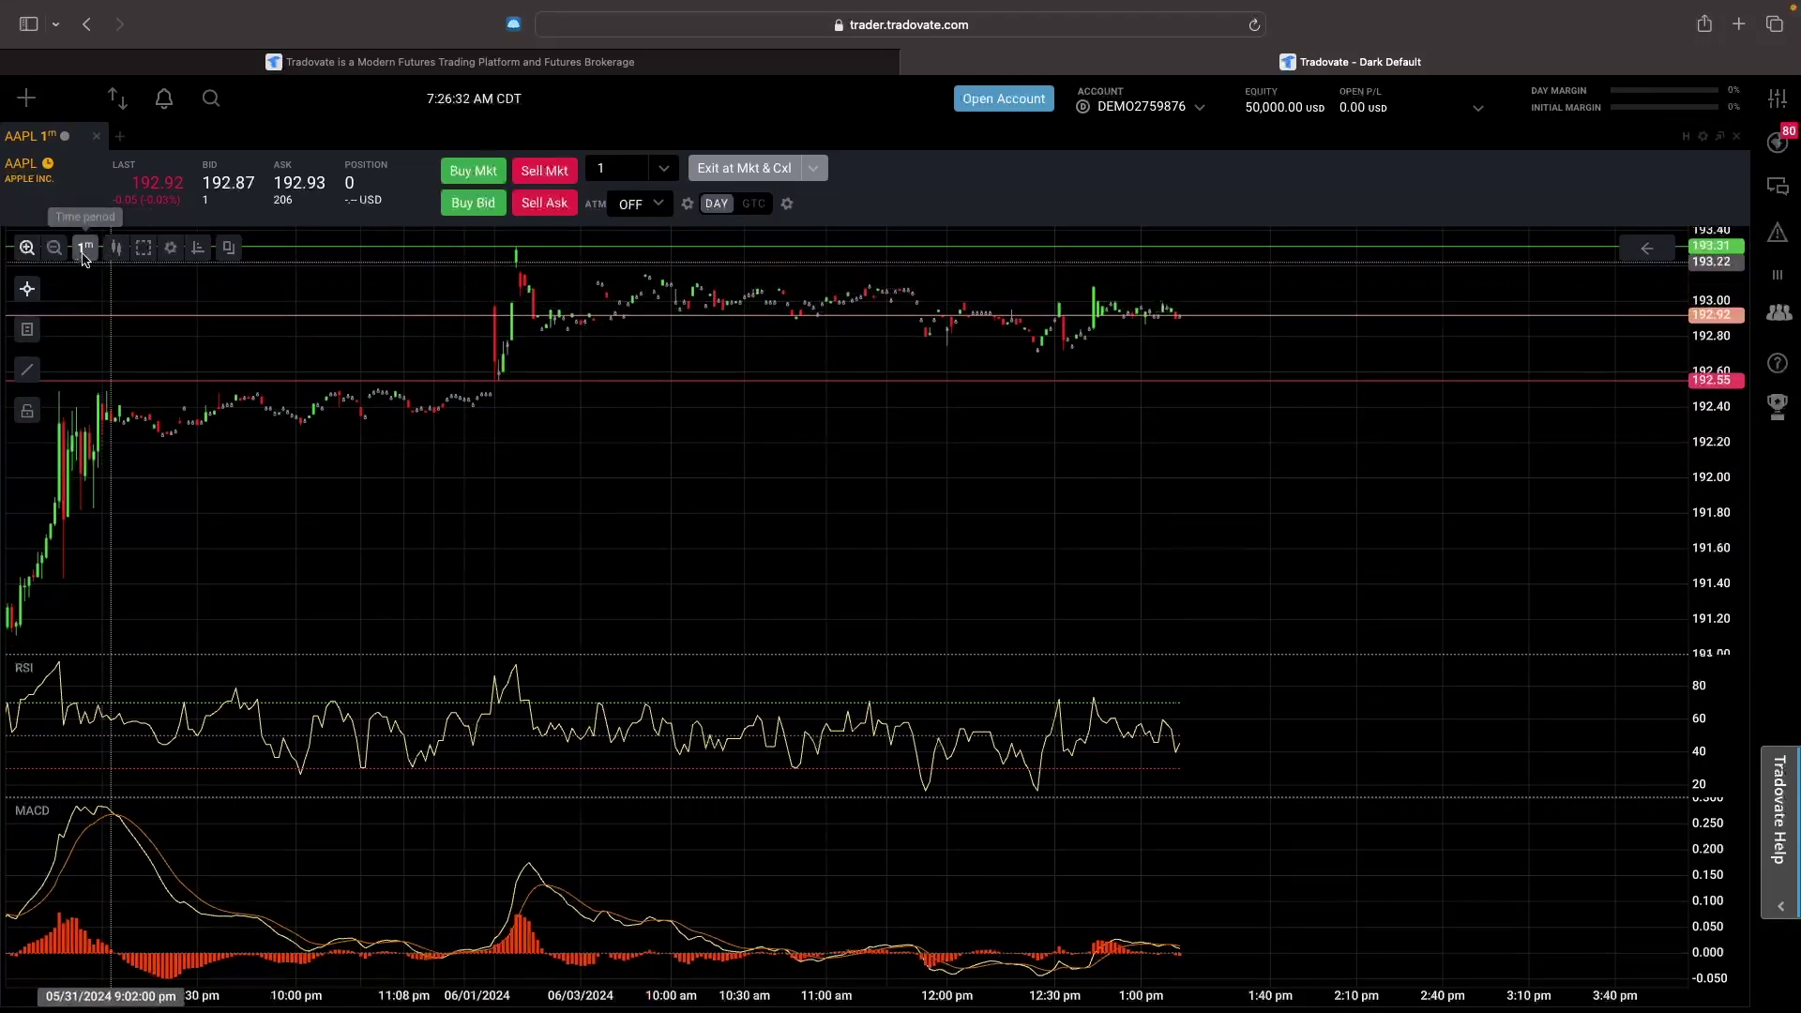
# - Switch the AAPL chart's time period to Day
pyautogui.click(86, 247)
pyautogui.click(120, 474)
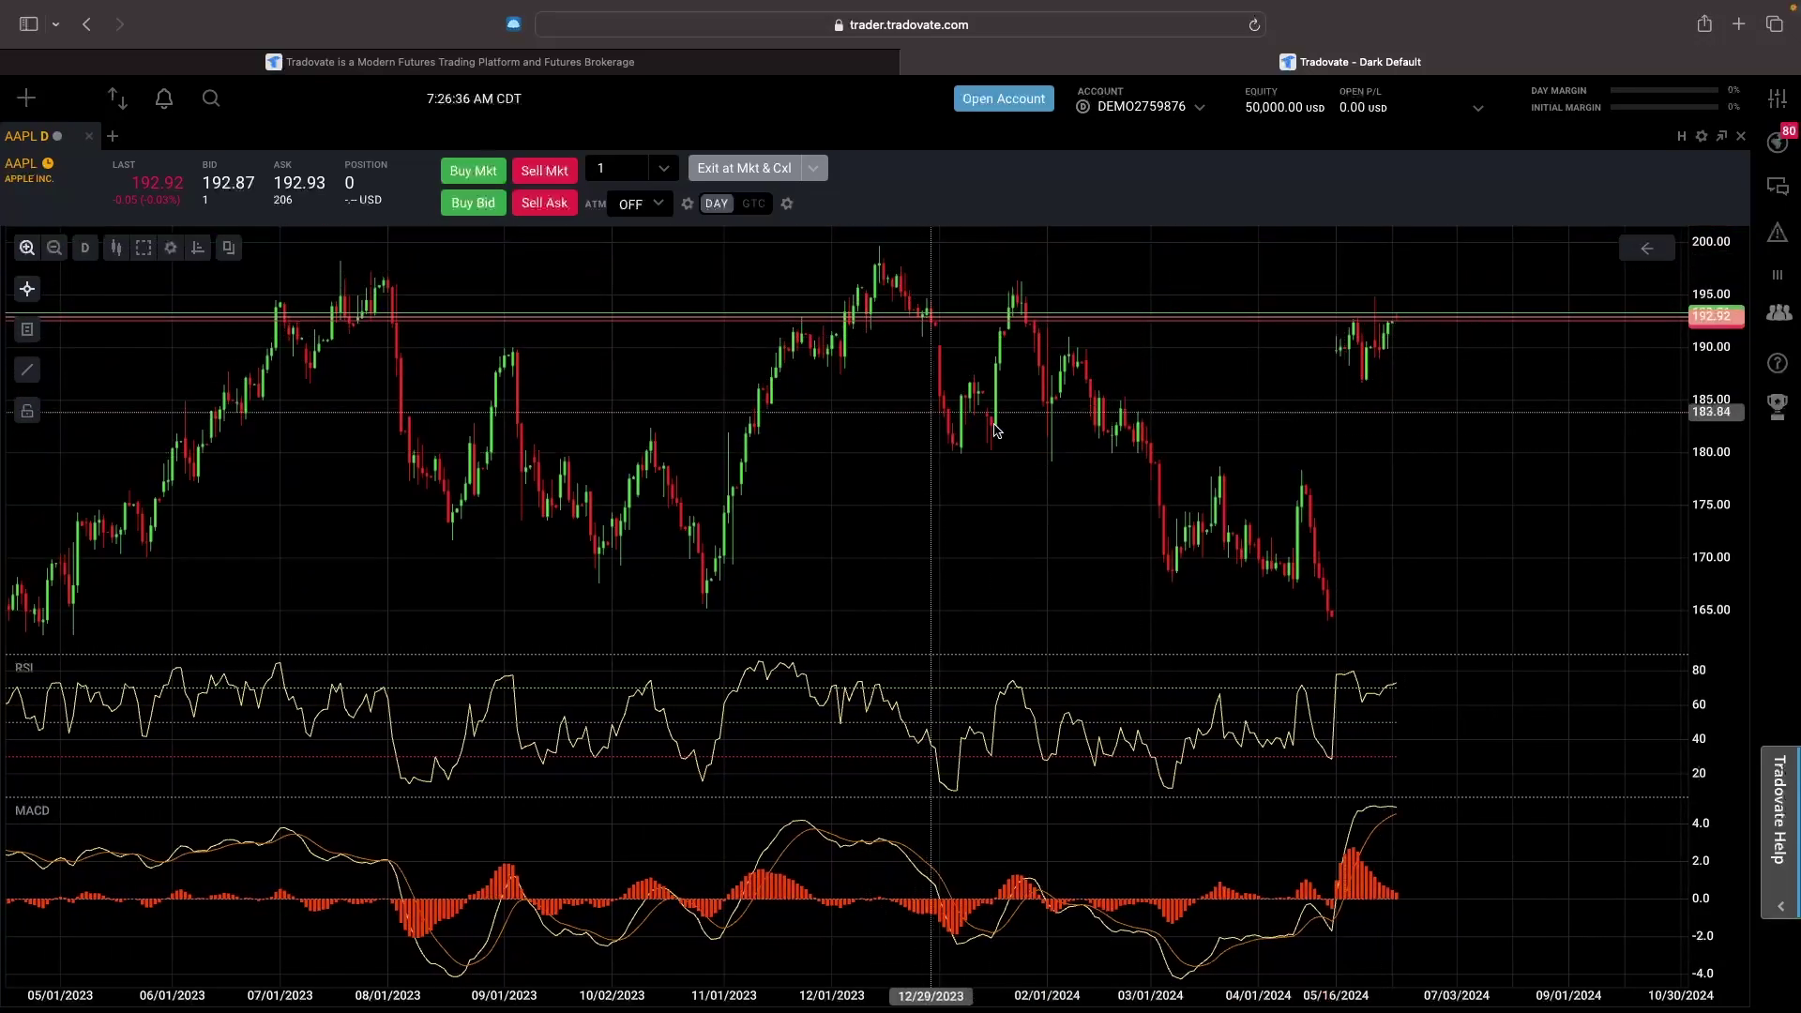
# - Turn the Show Orders option in the AAPL chart's fills and orders settings off and back on
pyautogui.click(142, 246)
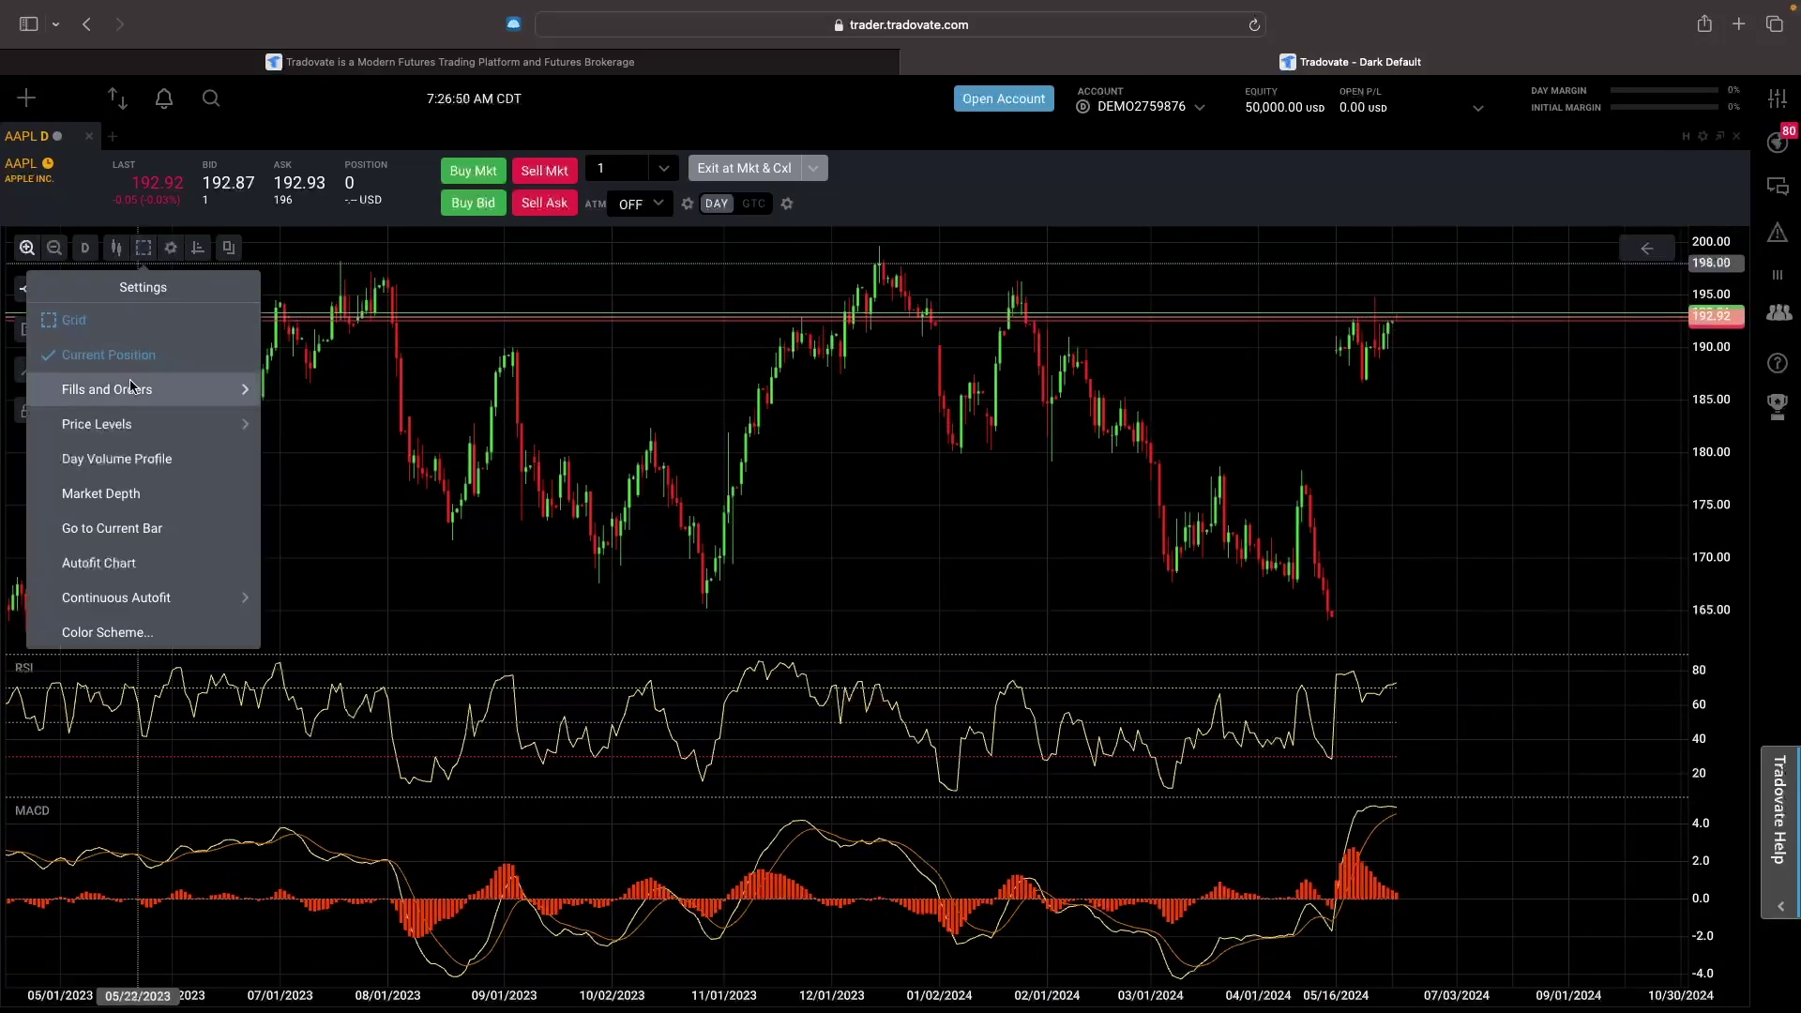
pyautogui.click(65, 394)
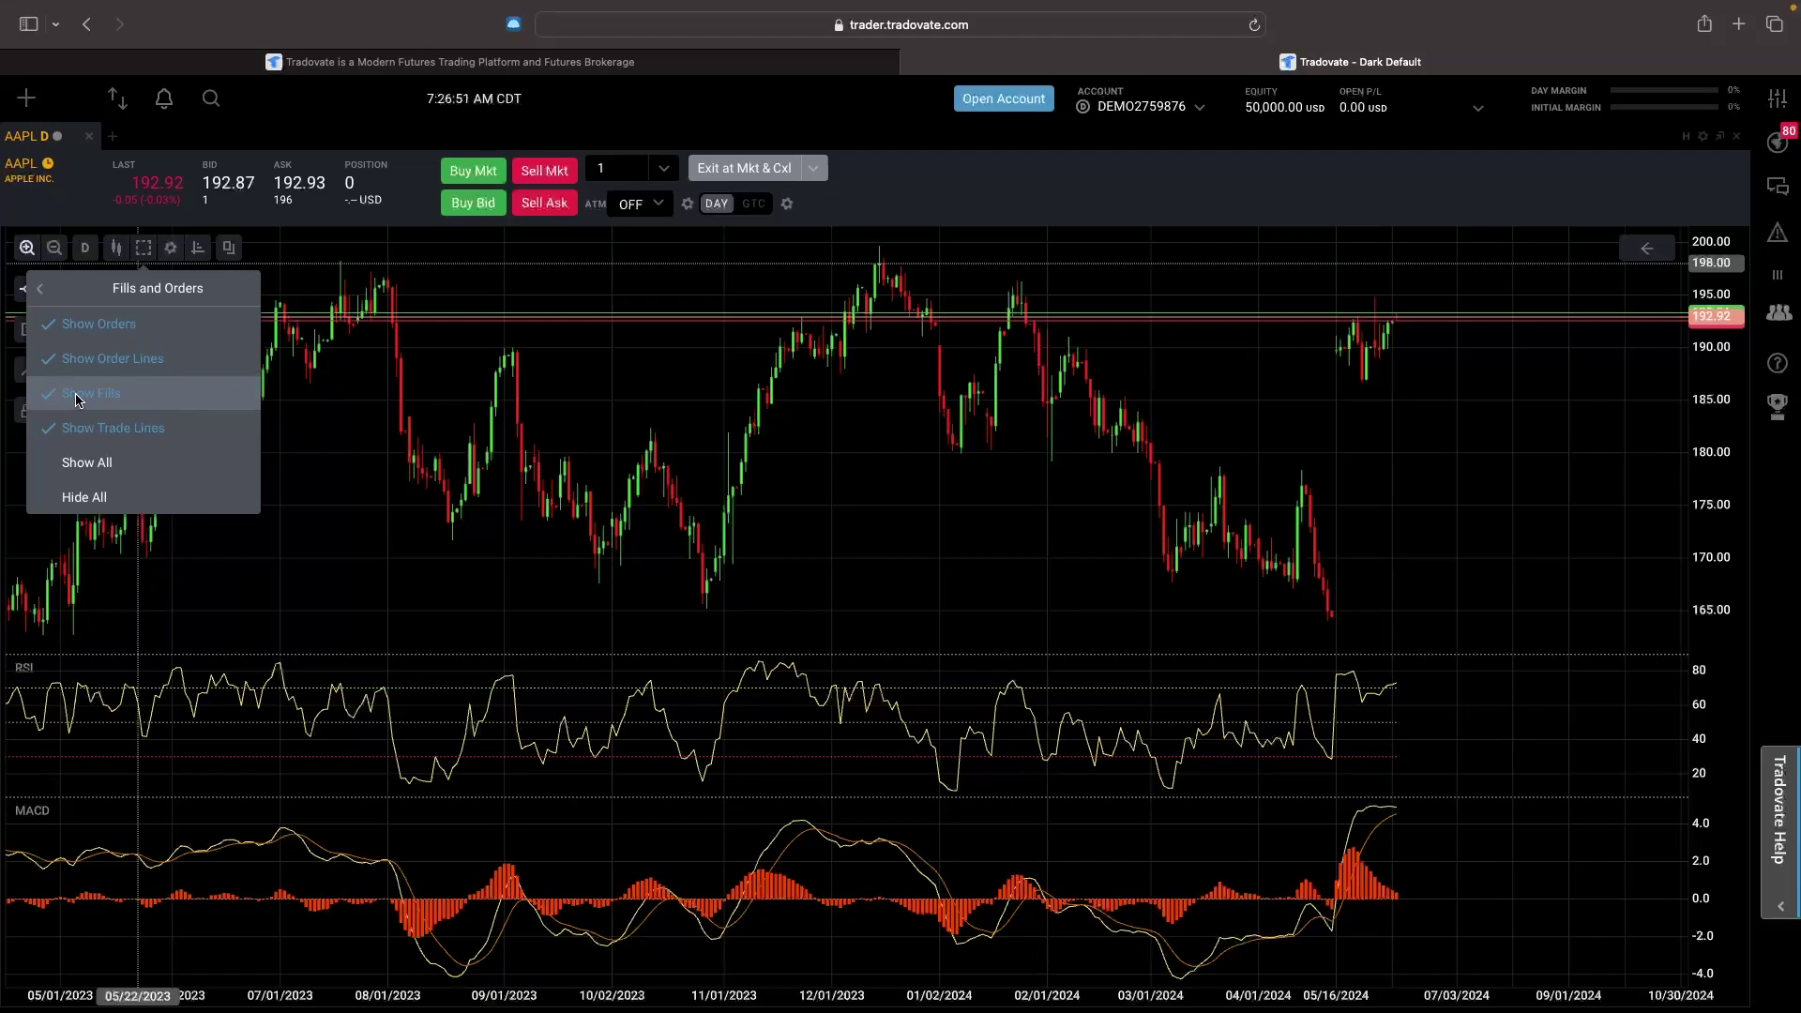
pyautogui.click(160, 324)
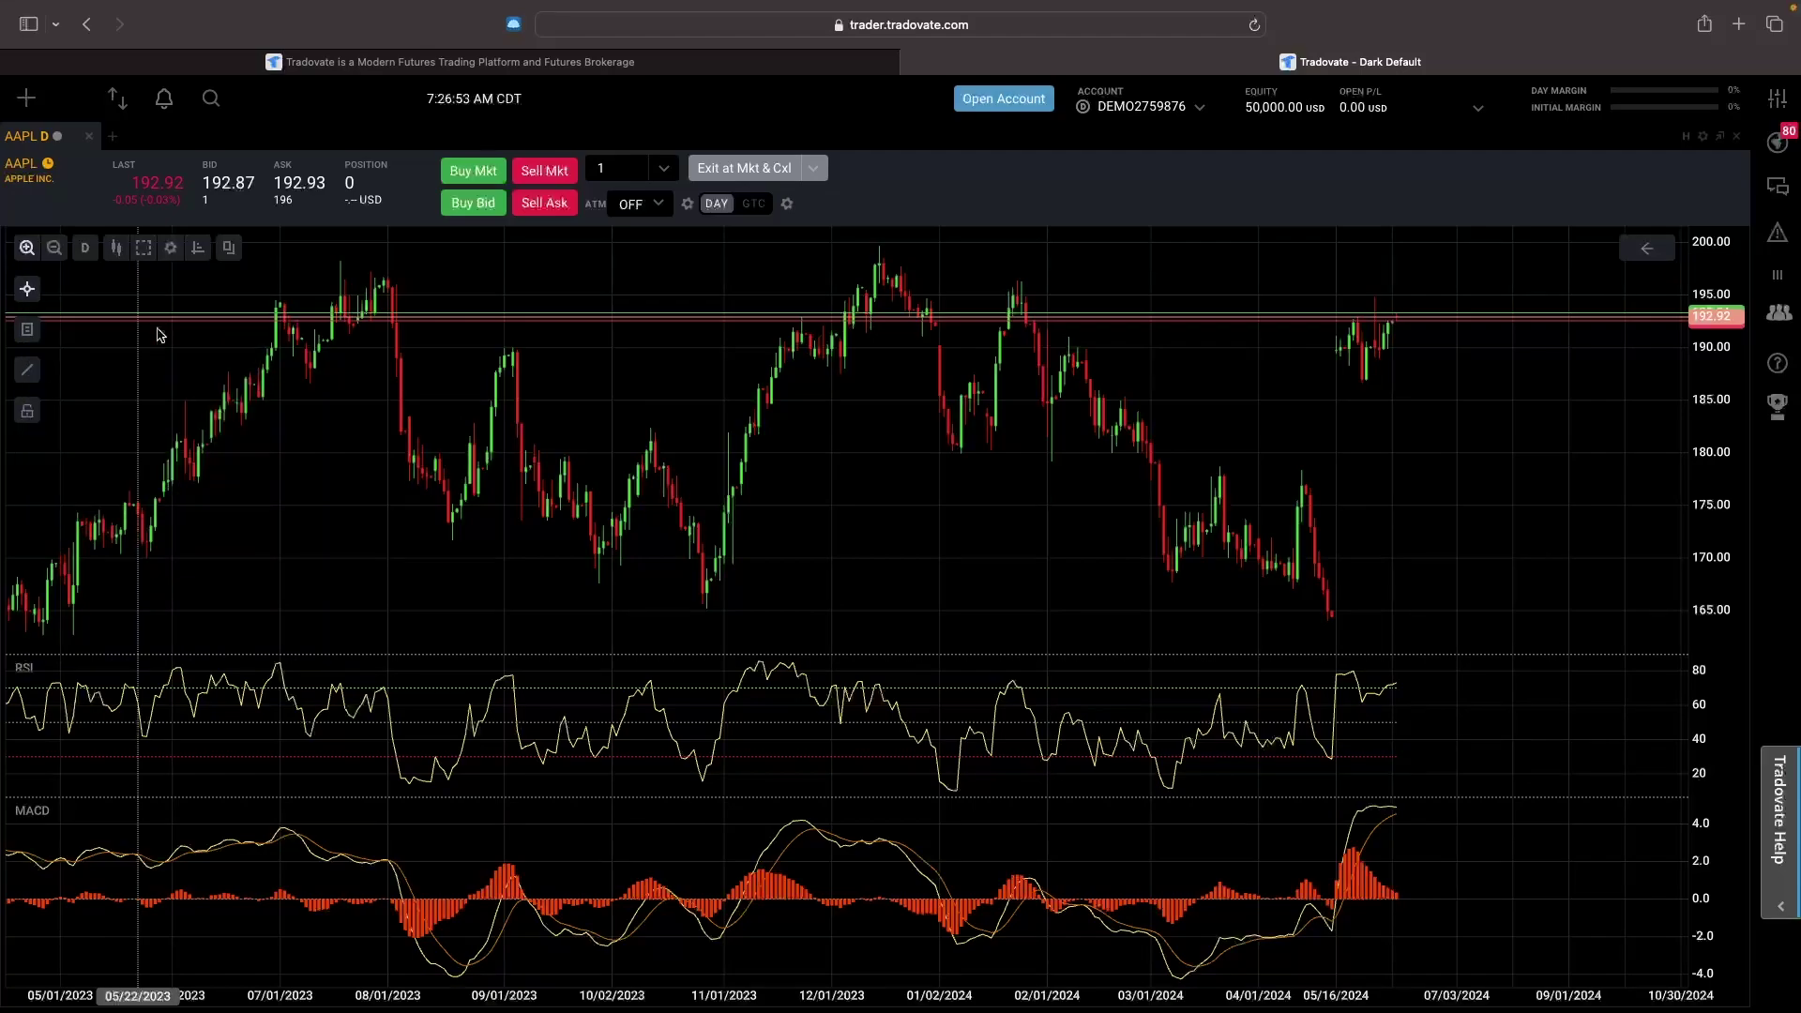
pyautogui.click(143, 247)
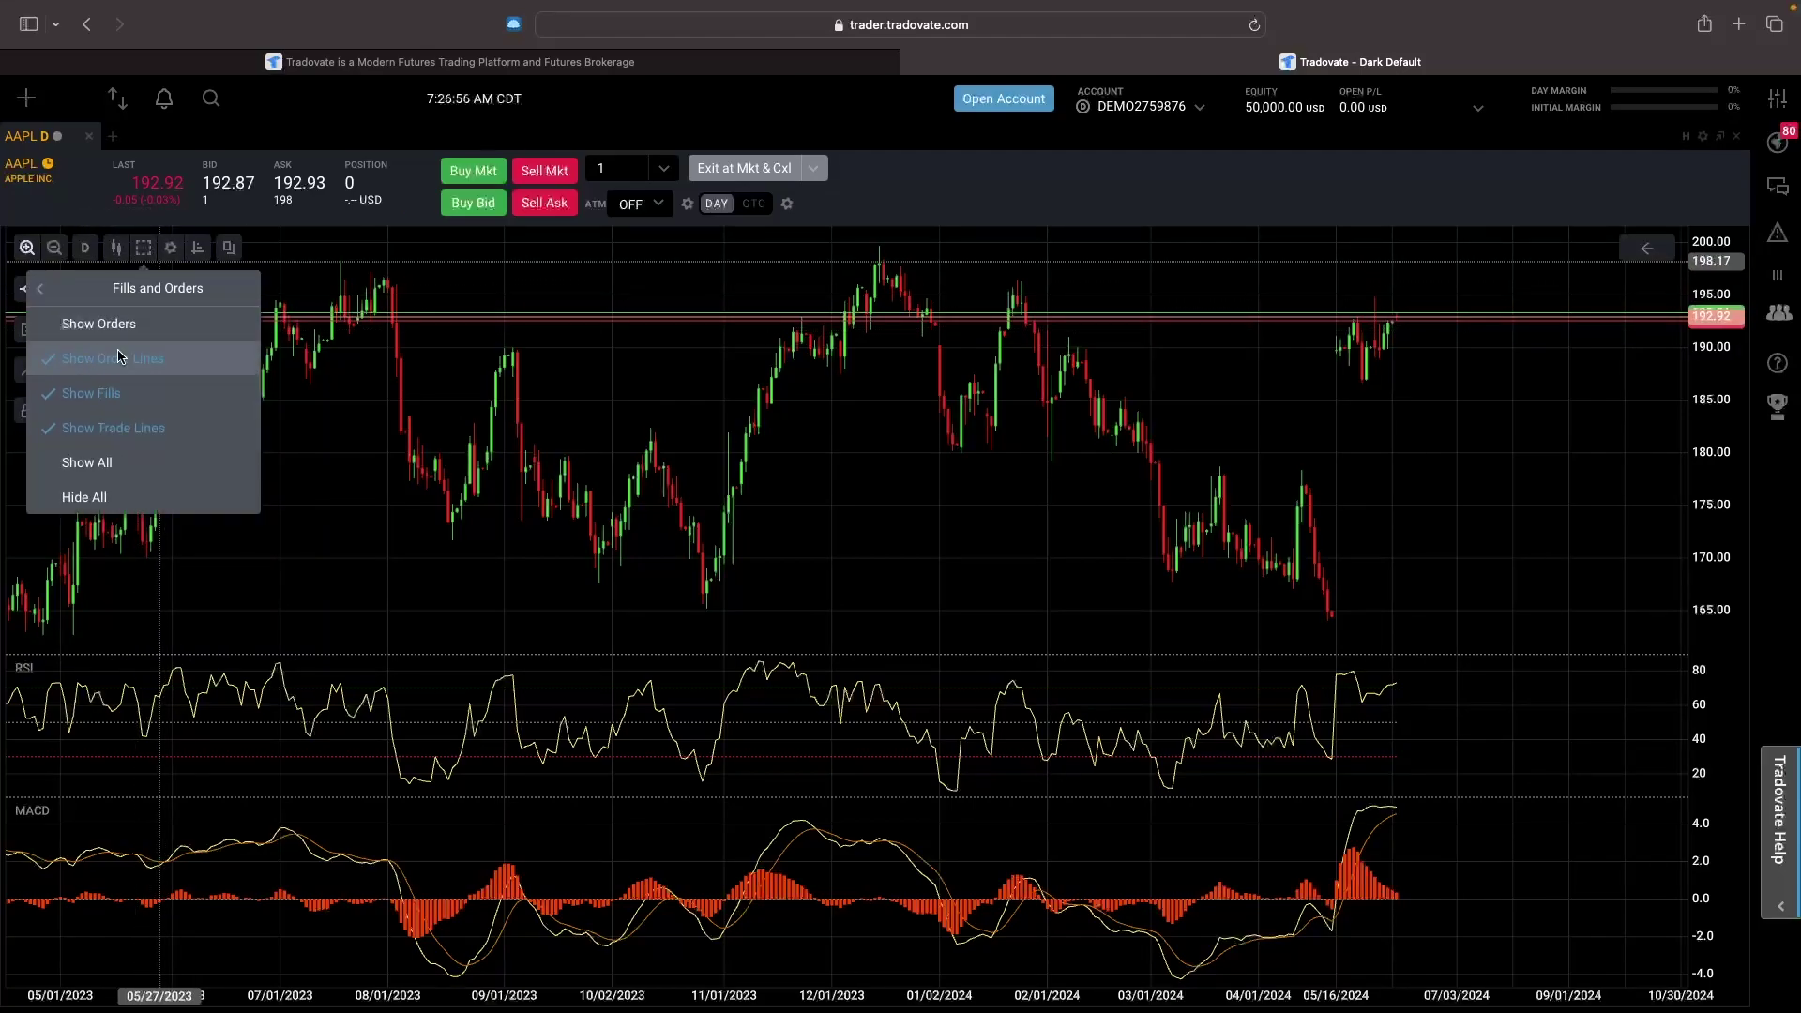
pyautogui.click(122, 323)
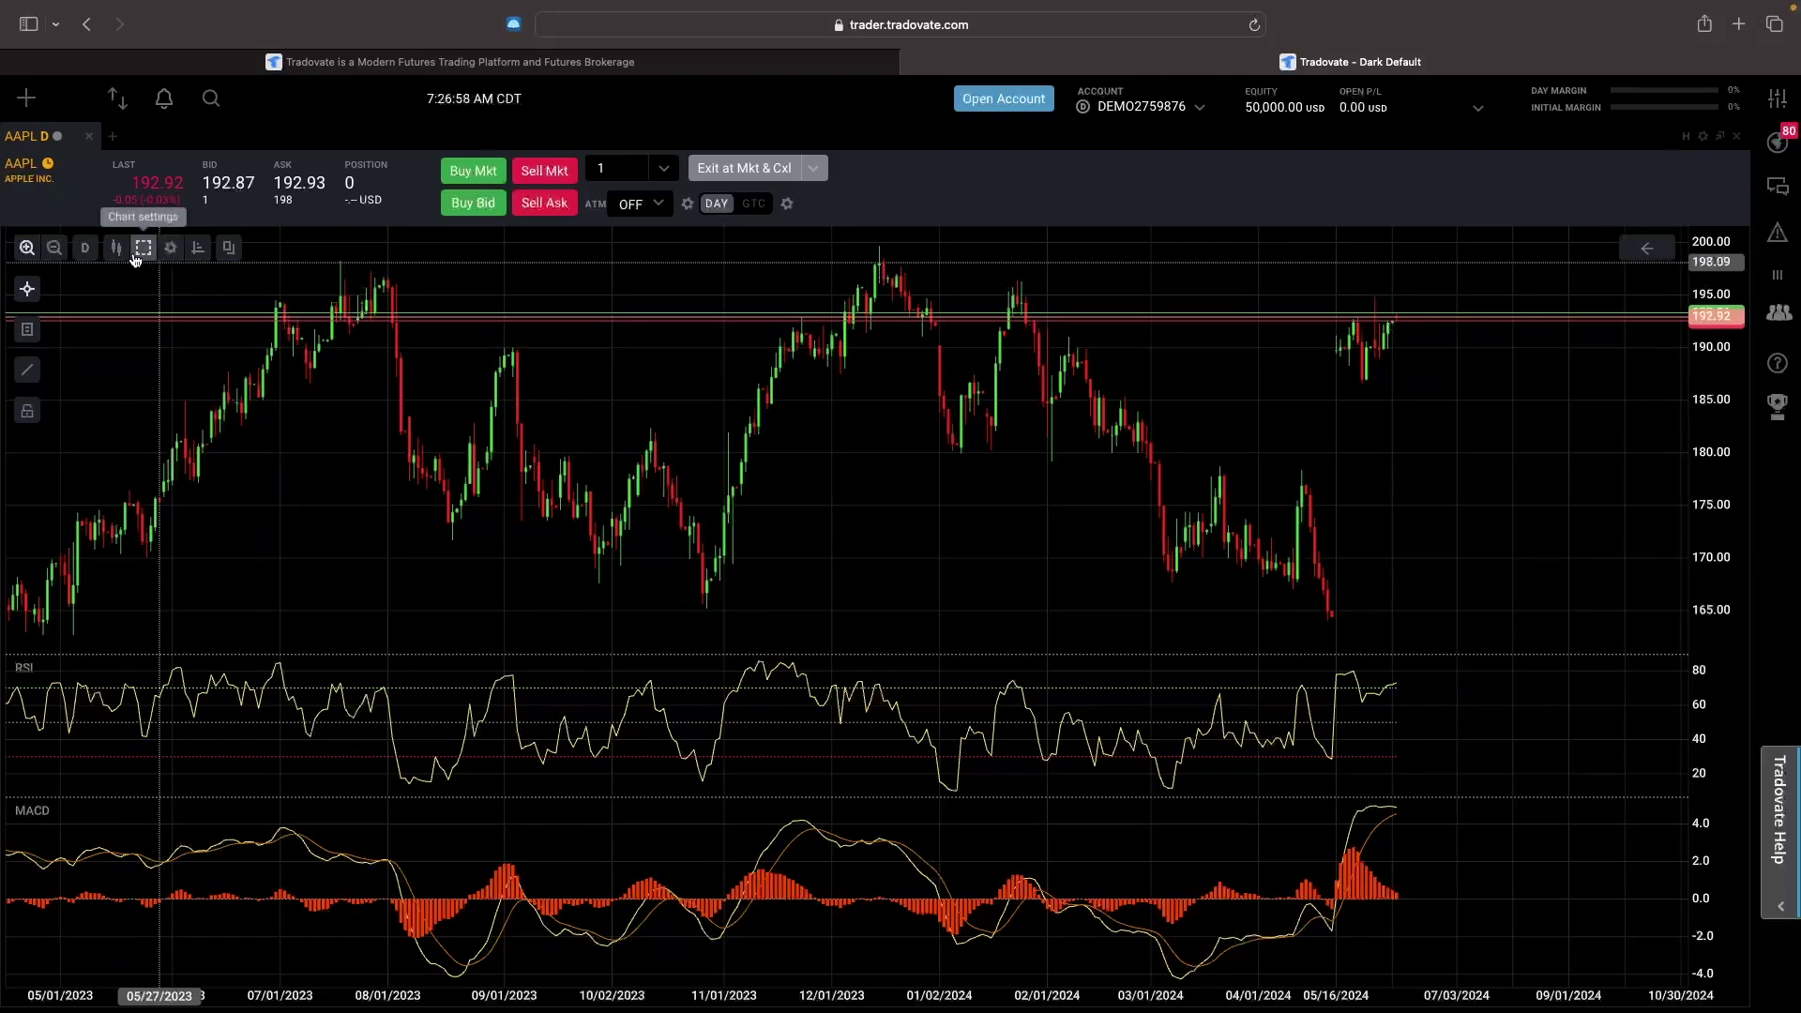
# - Review the RSI indicator's line styles, parameters and shift values in the chart elements and save its settings
pyautogui.click(169, 247)
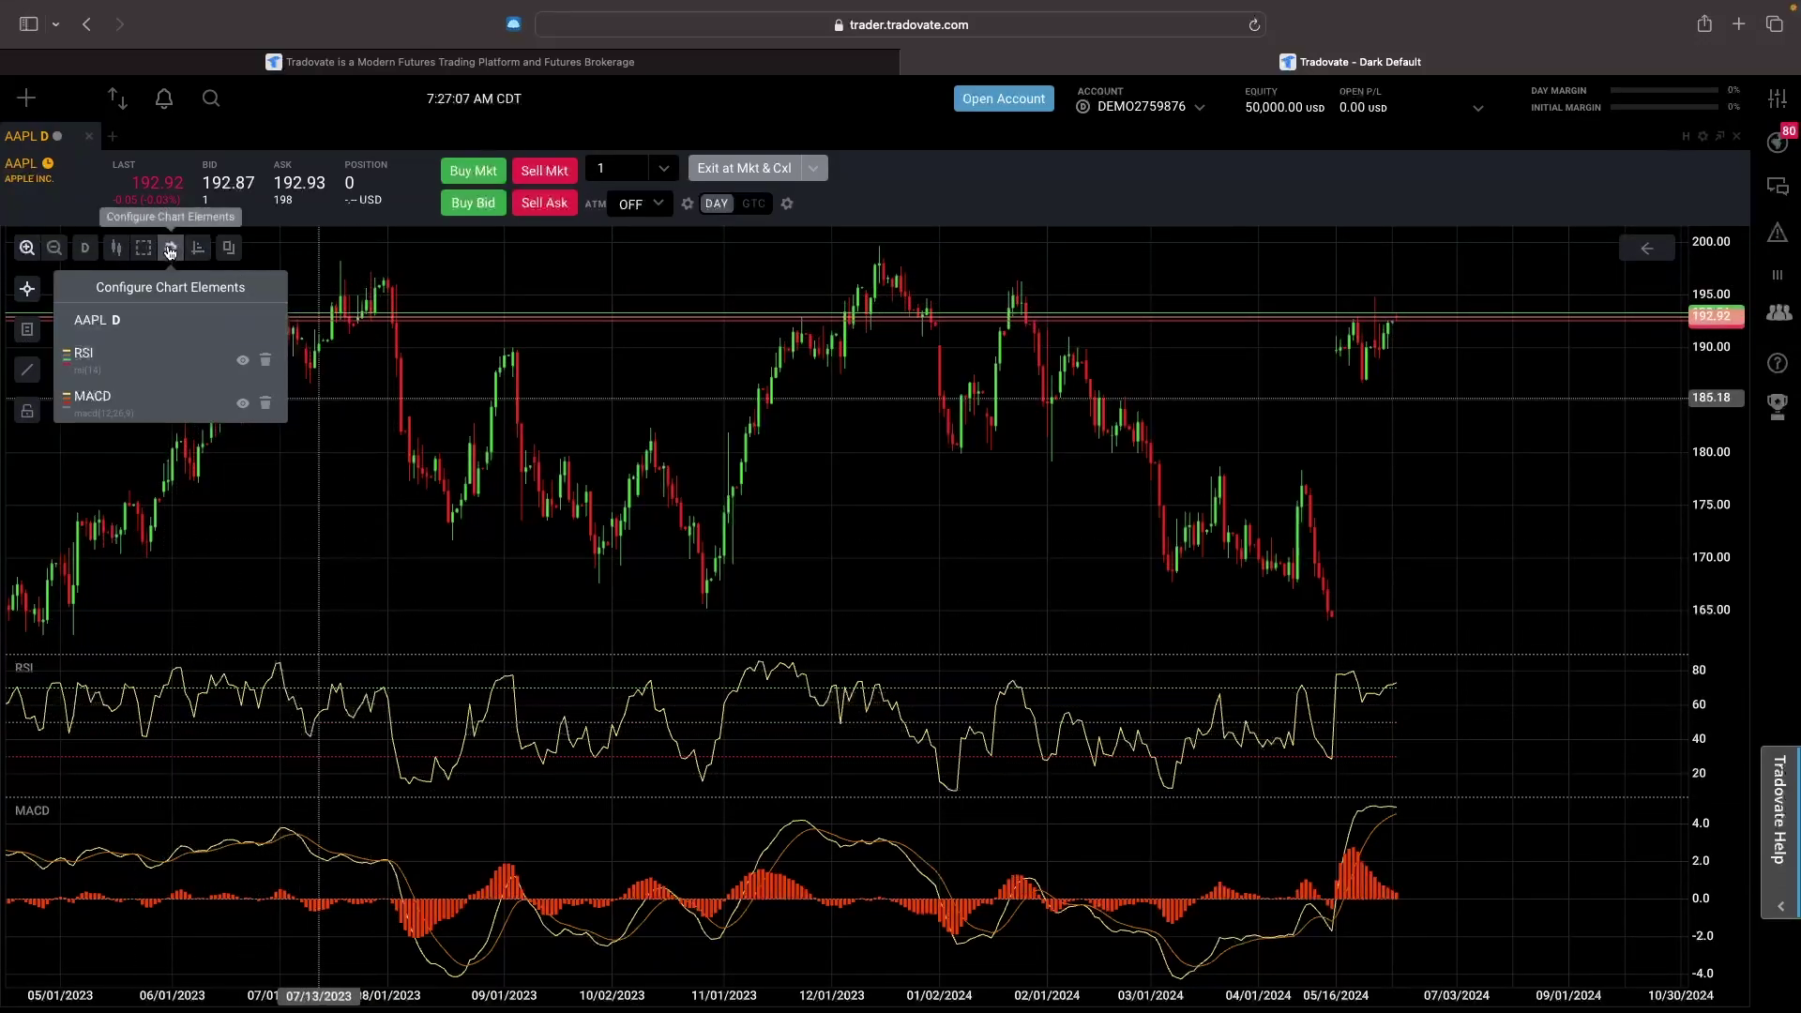
pyautogui.click(171, 248)
pyautogui.click(171, 248)
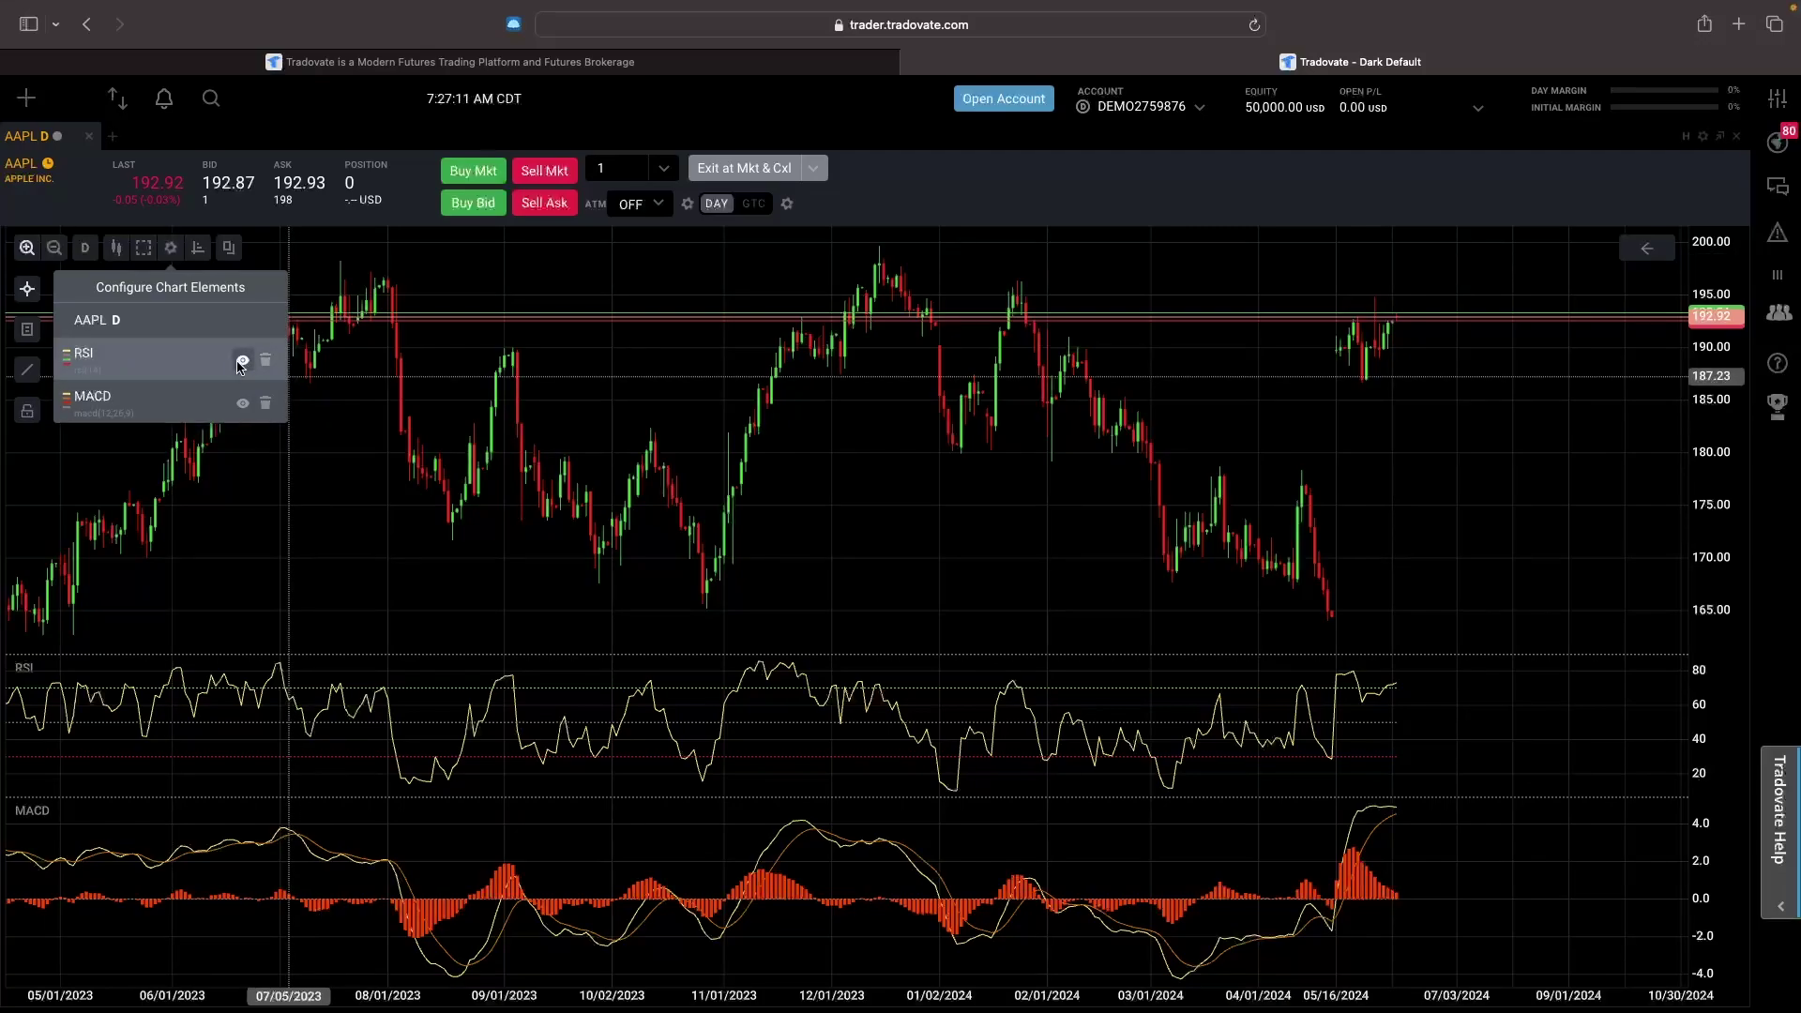
pyautogui.click(89, 362)
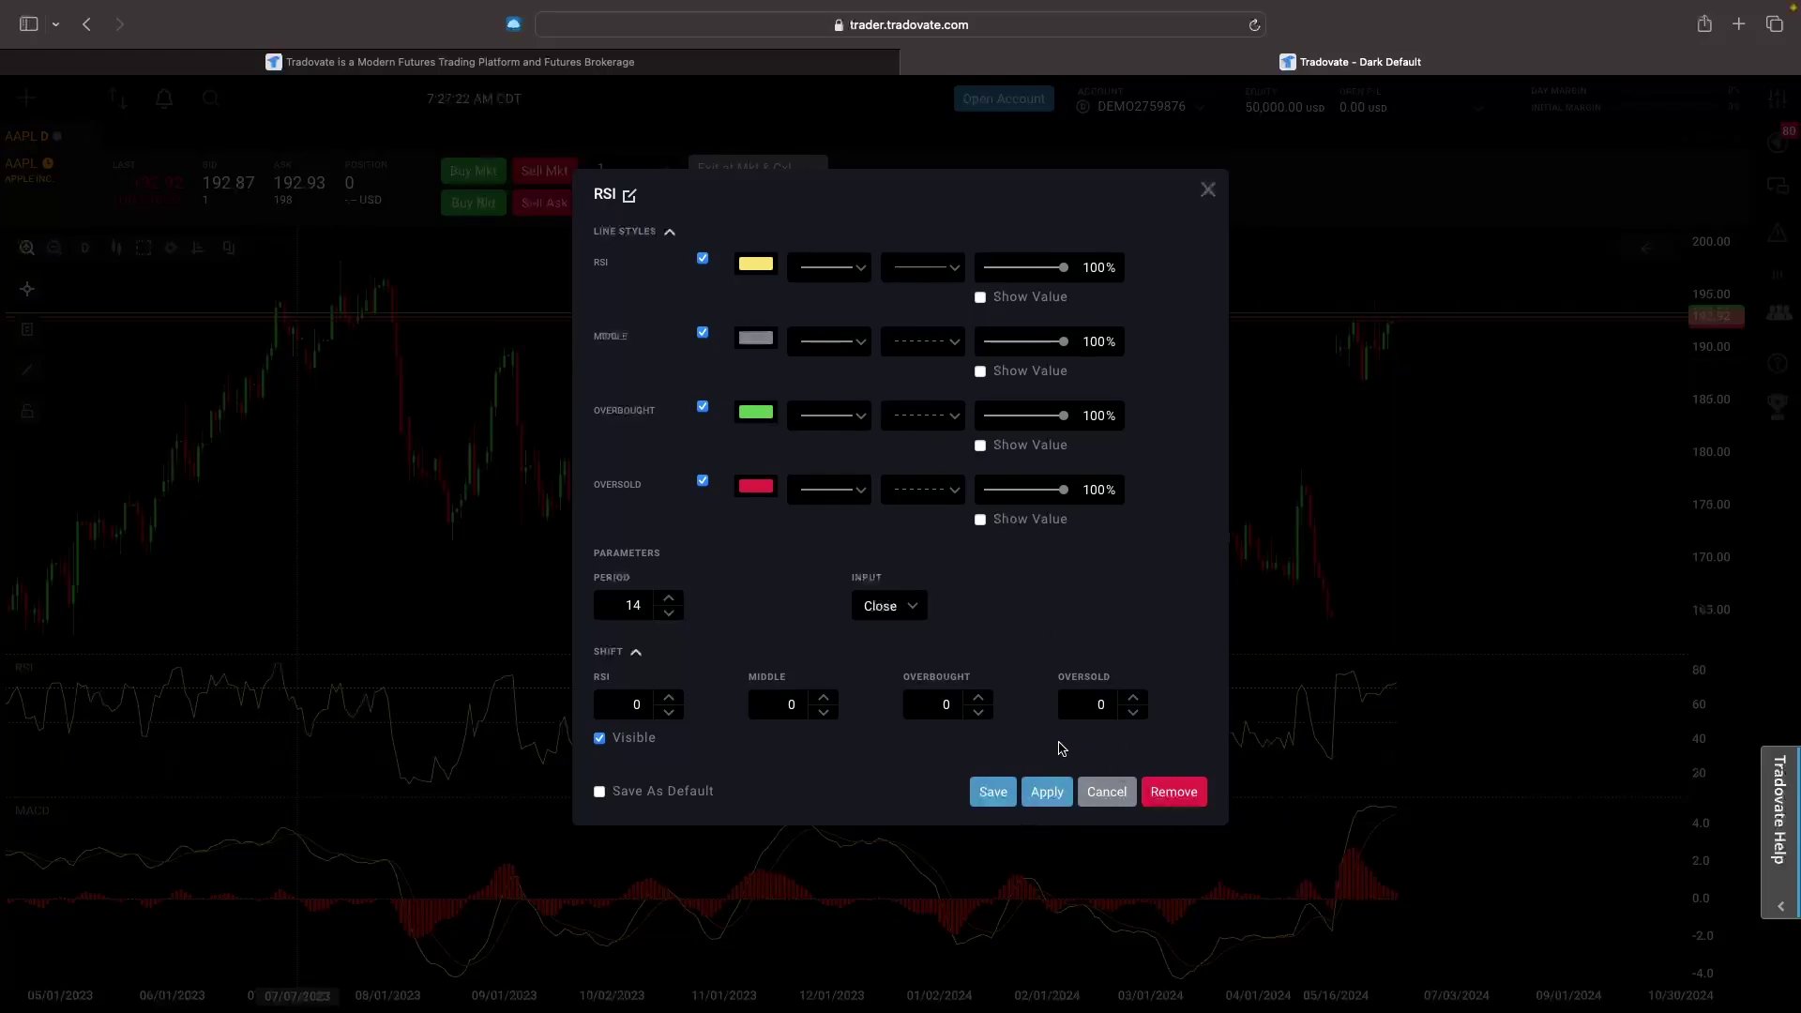
pyautogui.click(975, 799)
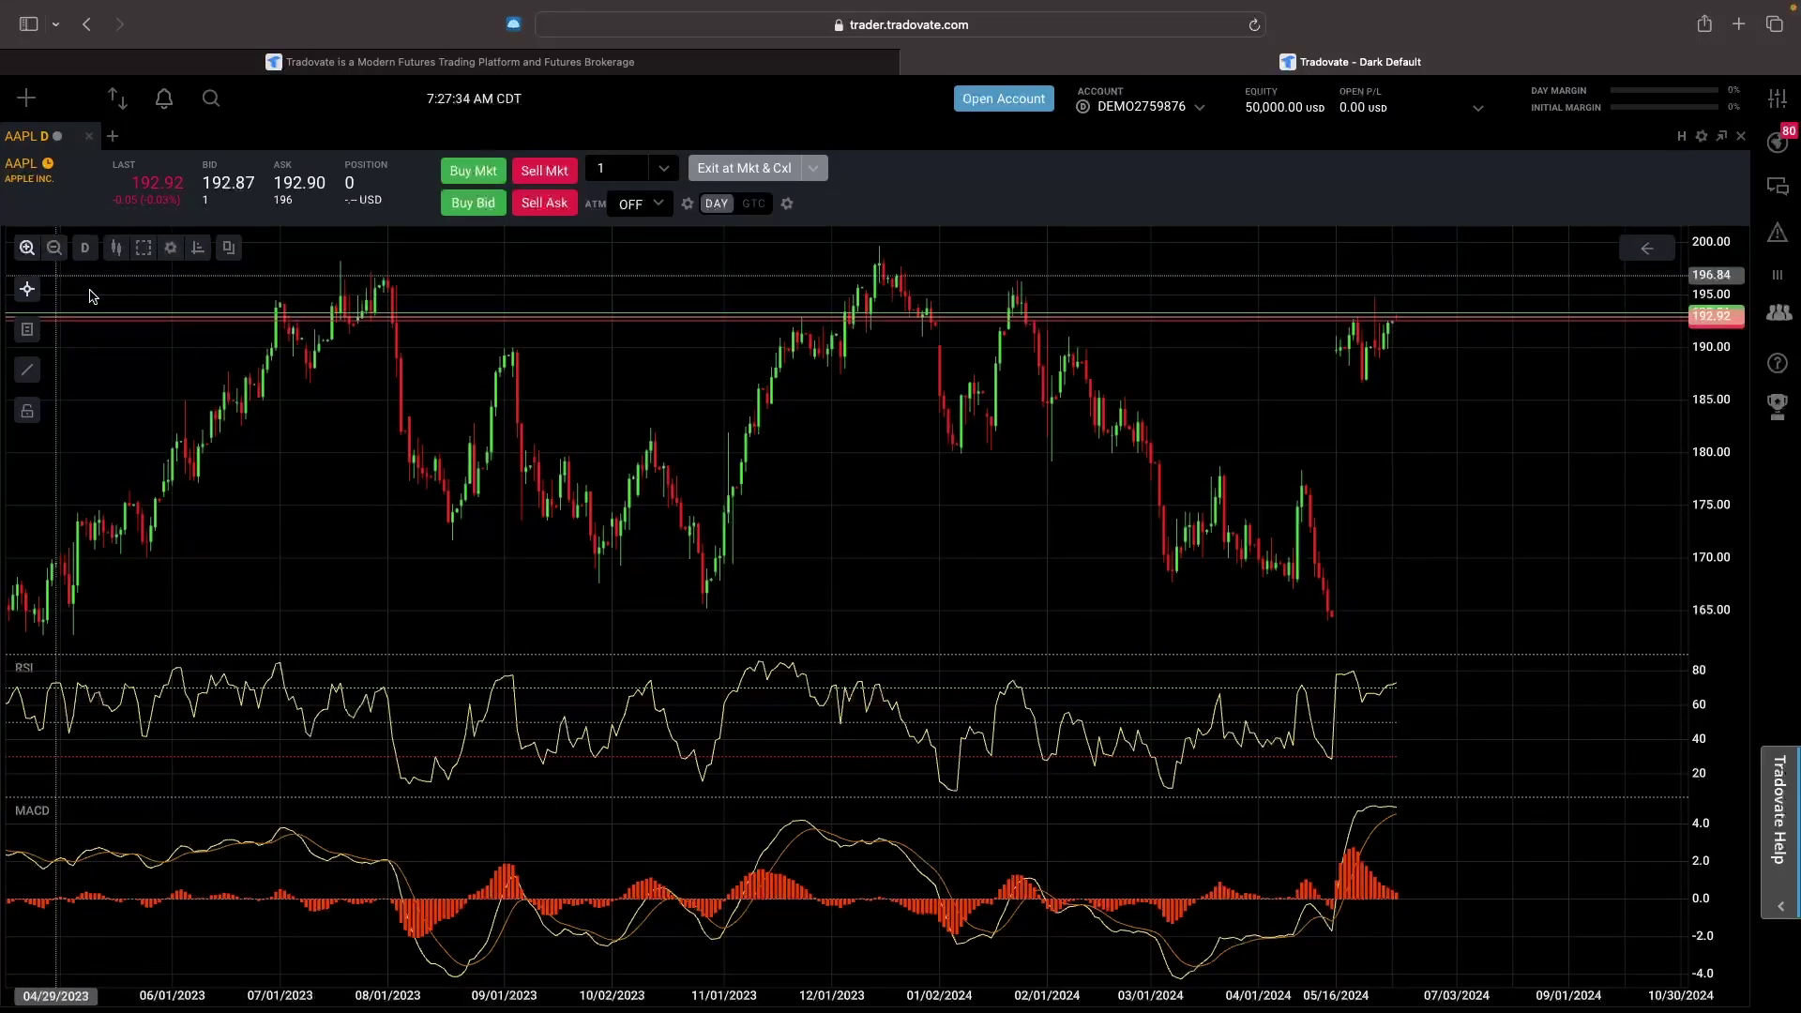
# - Draw a Fibonacci retracement on the AAPL chart from the late-October 2023 low near 165 to about 199.7 in August 2024
pyautogui.click(24, 375)
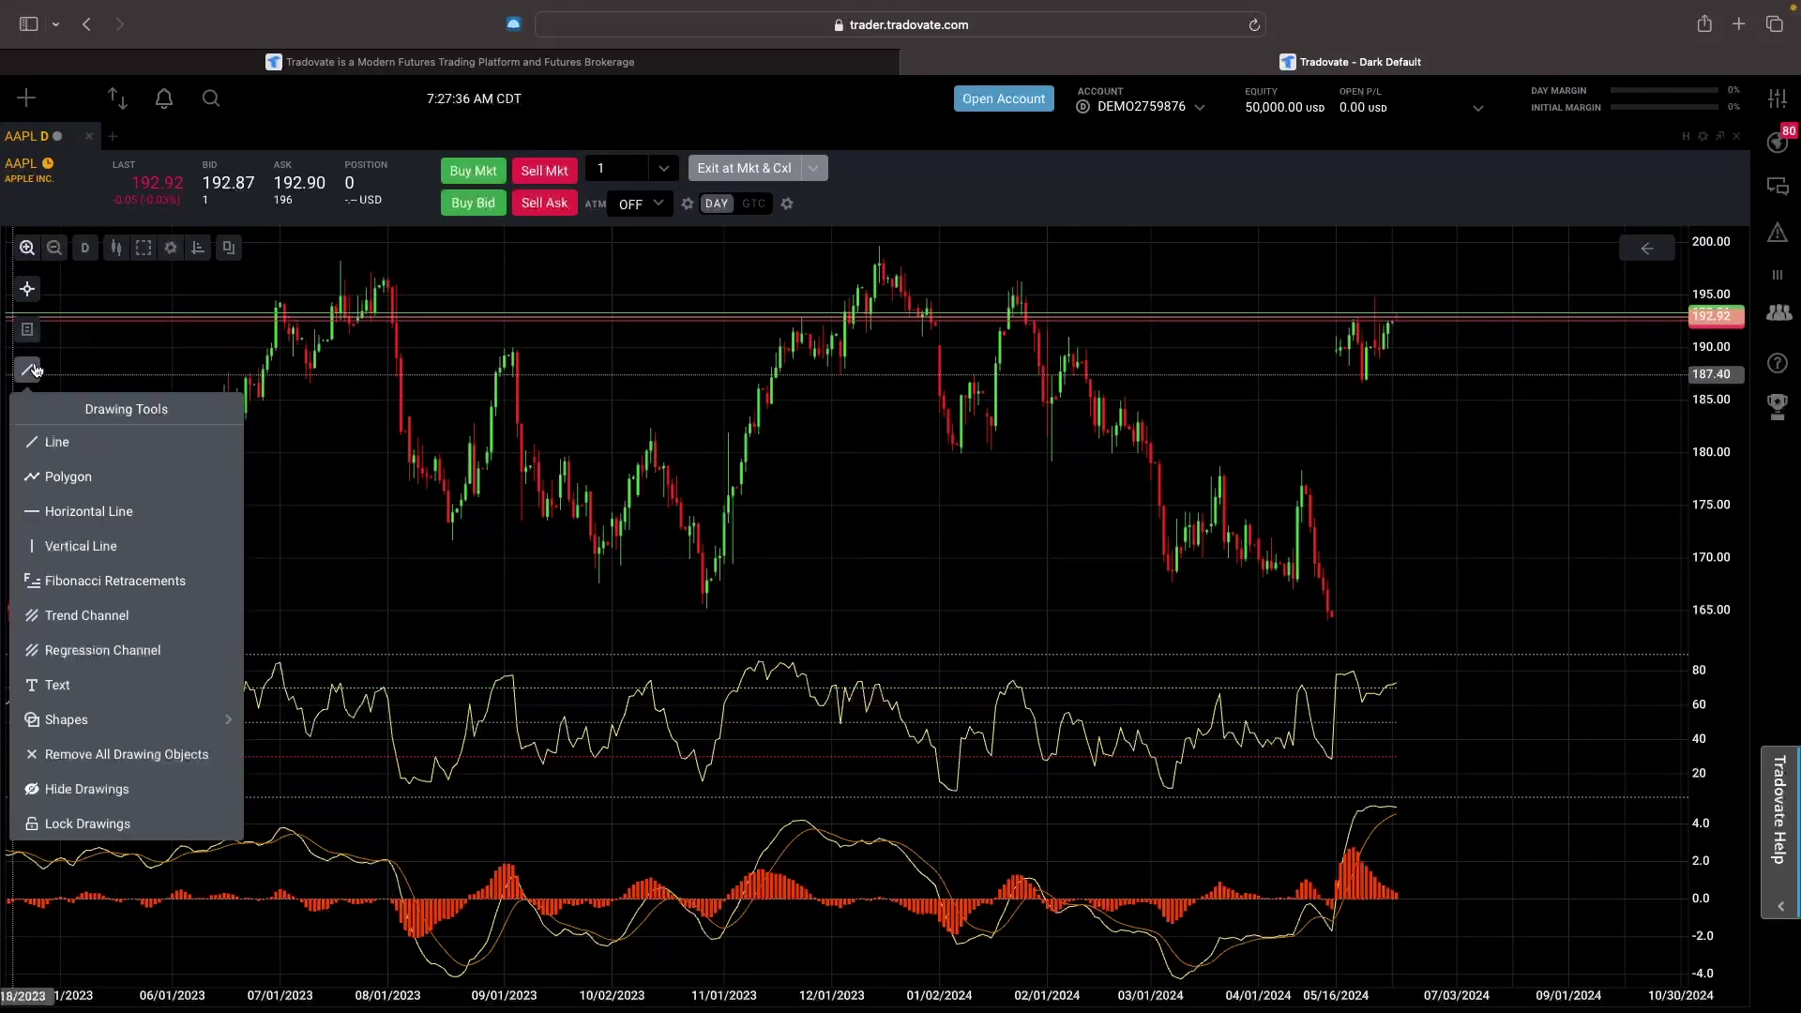
pyautogui.click(119, 597)
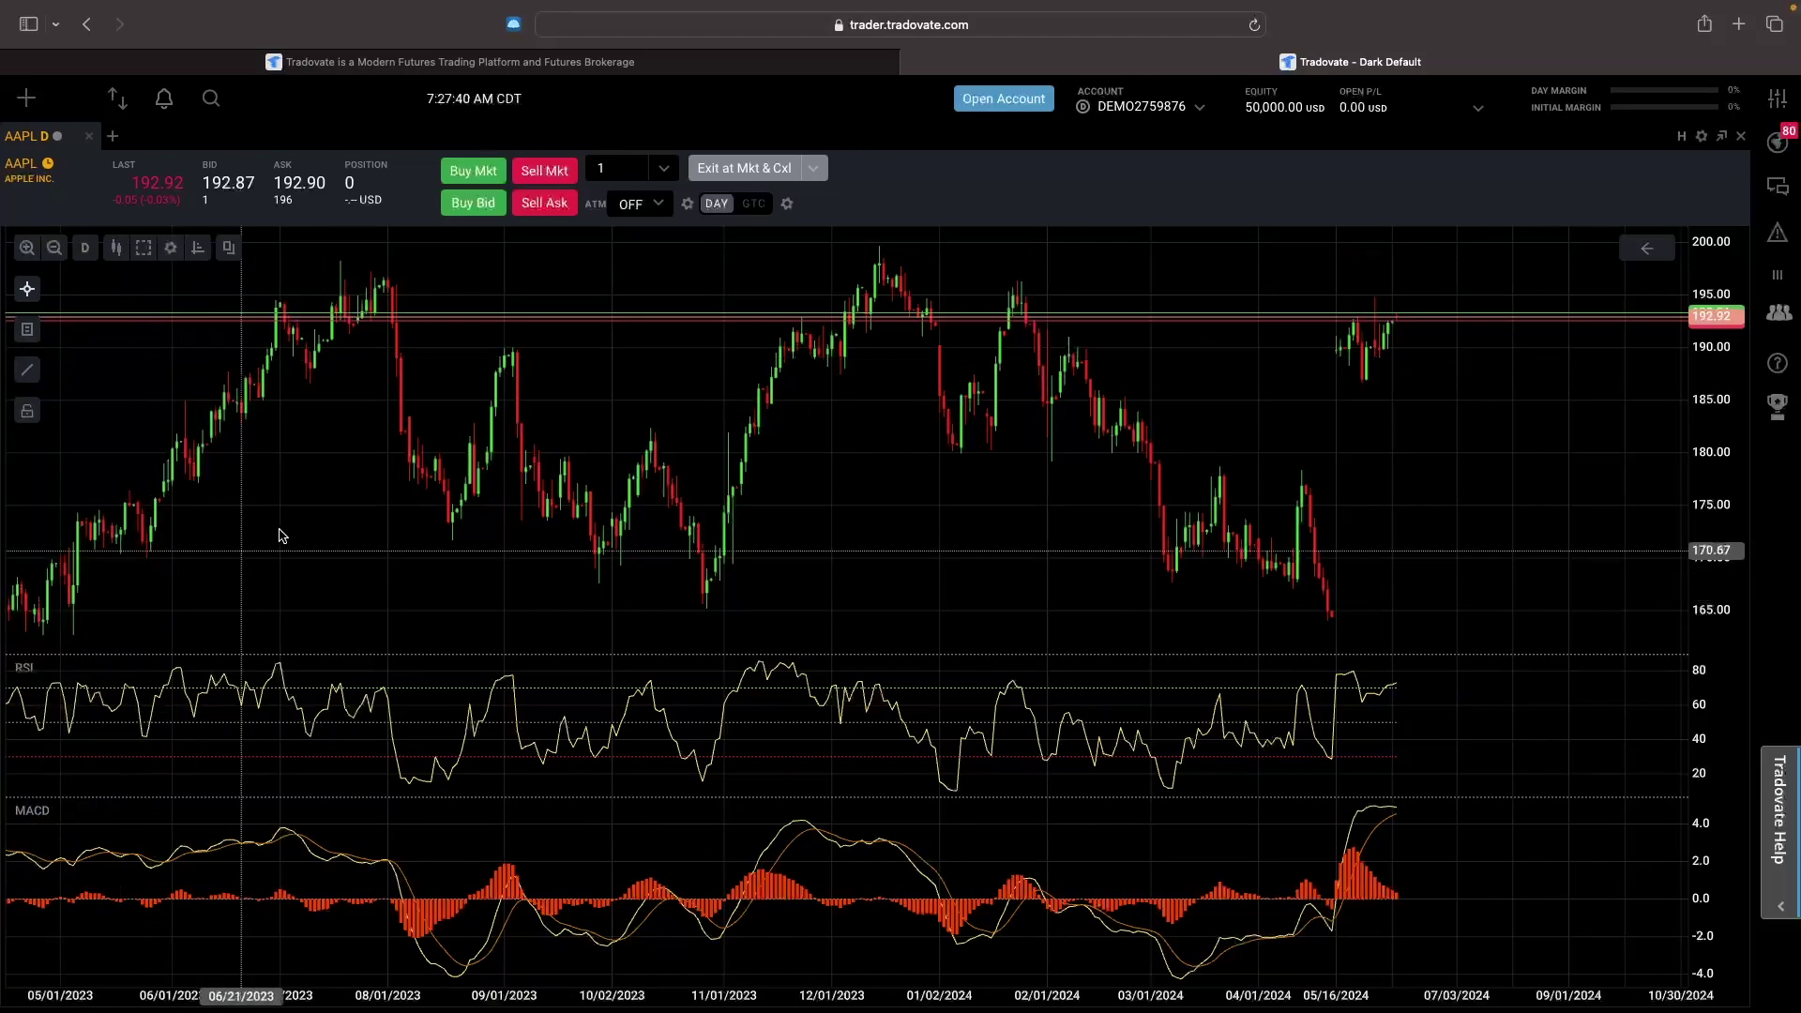
pyautogui.click(707, 609)
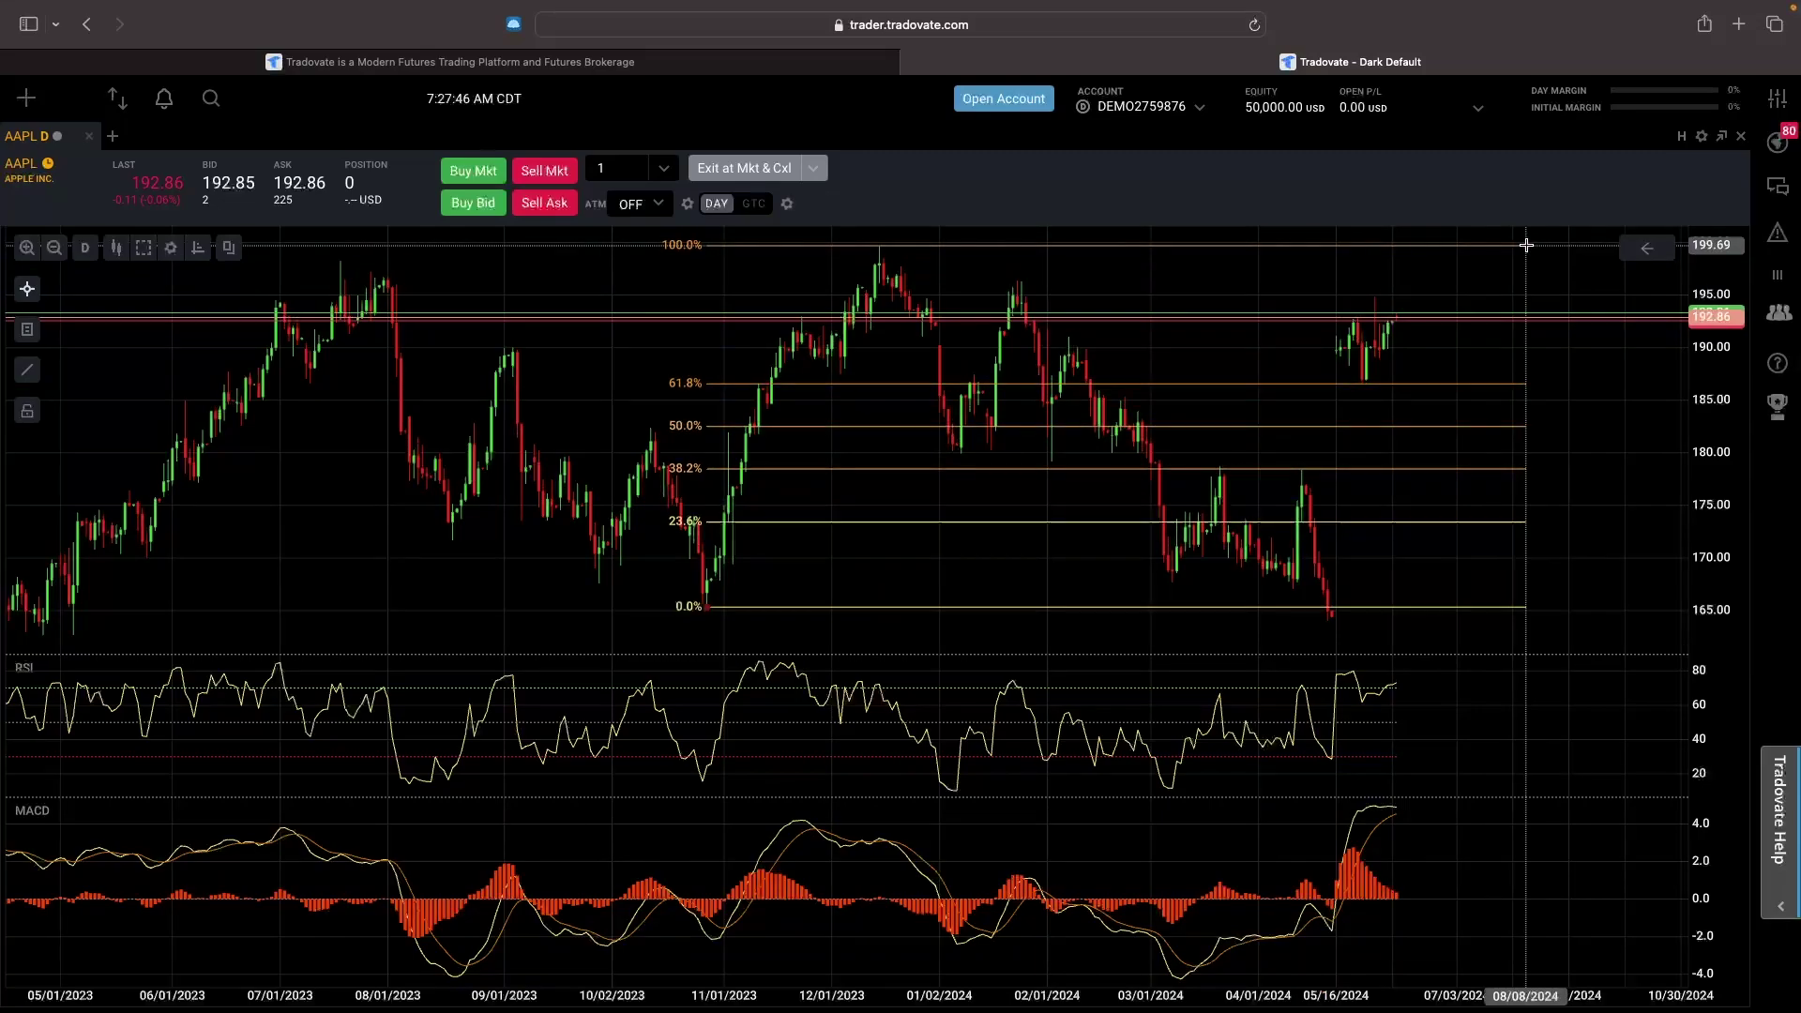
pyautogui.scroll(-6, 1560, 369)
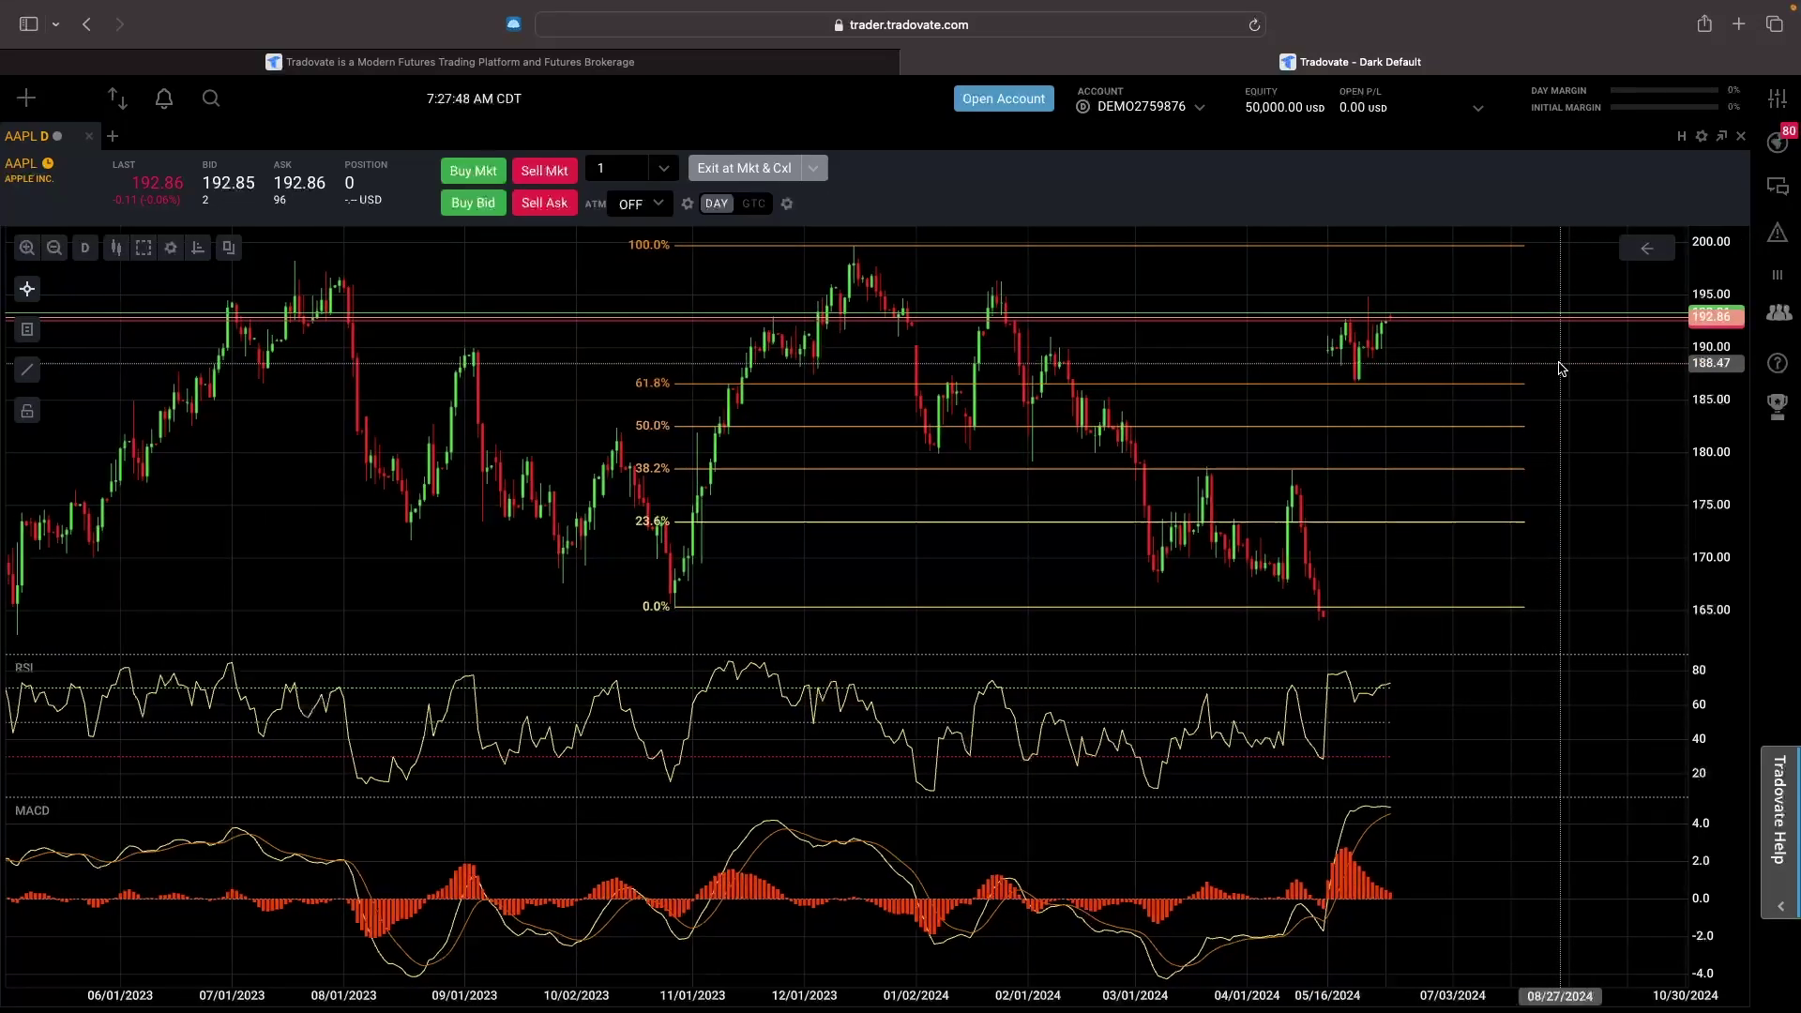
pyautogui.scroll(4, 1559, 370)
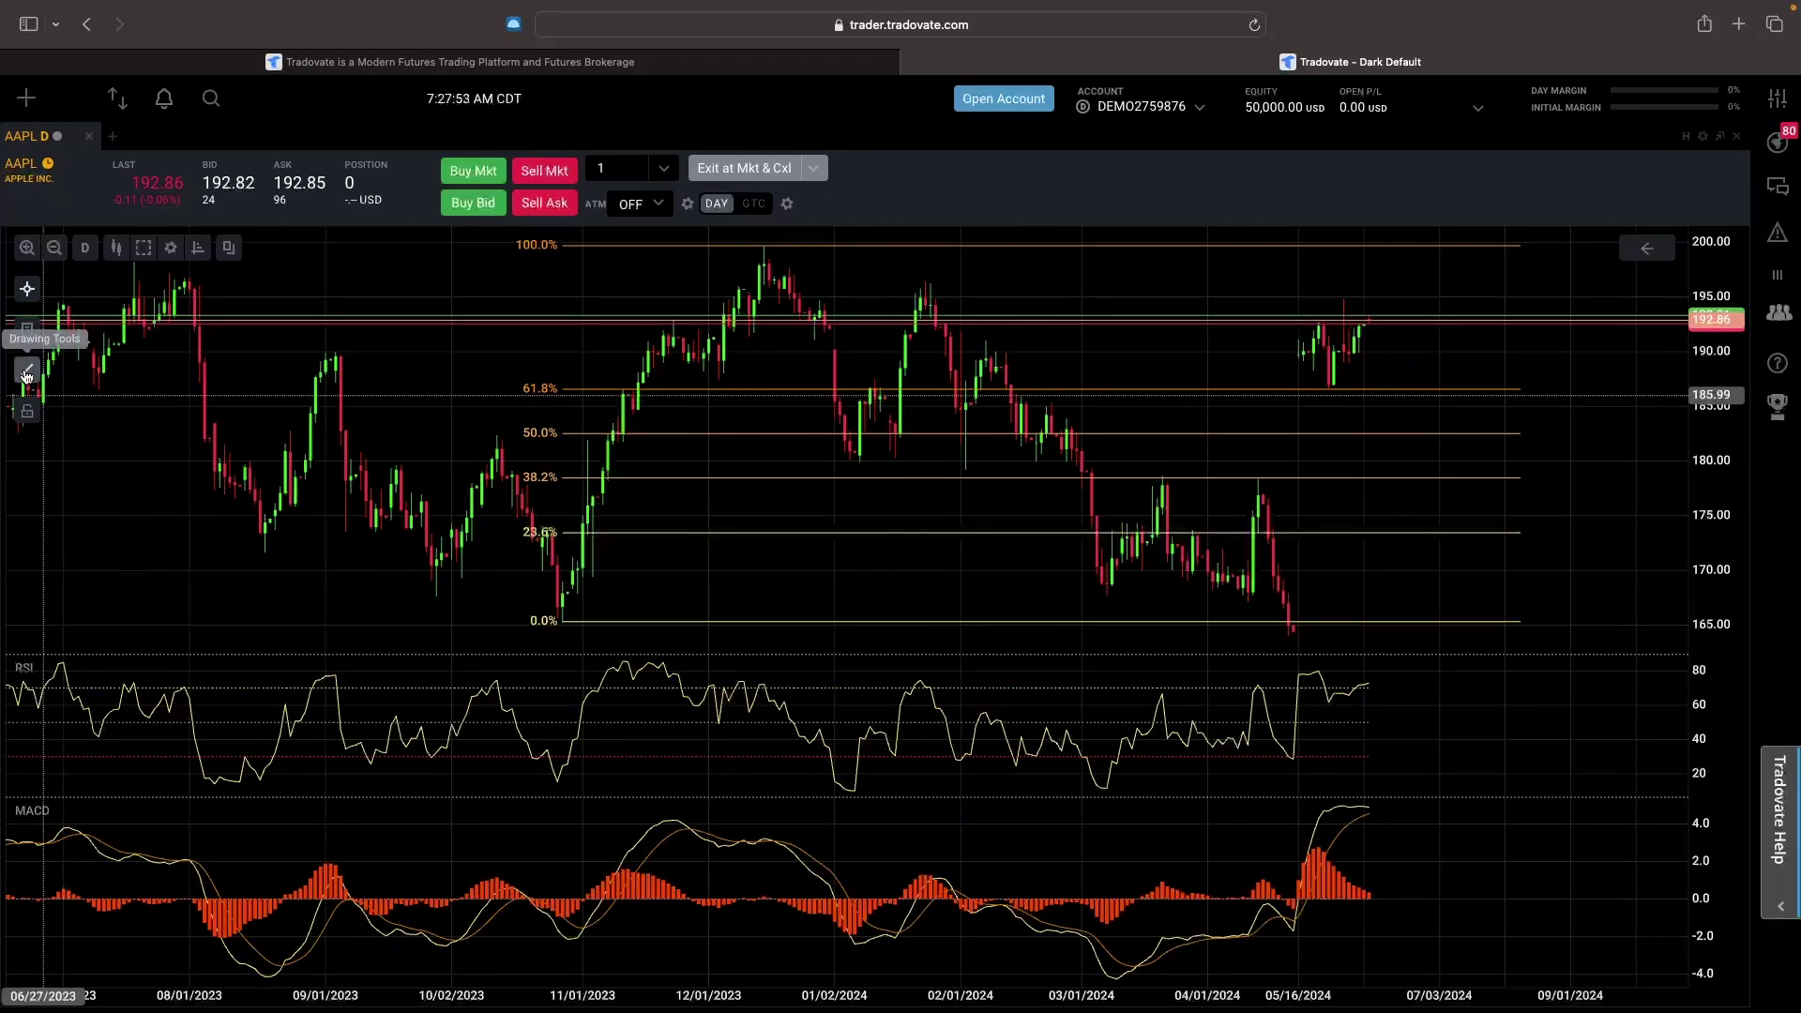
# - Draw a descending line on the AAPL chart from the early-September 2023 peak near 190 to about 168.5 in December 2023
pyautogui.click(28, 368)
pyautogui.click(62, 443)
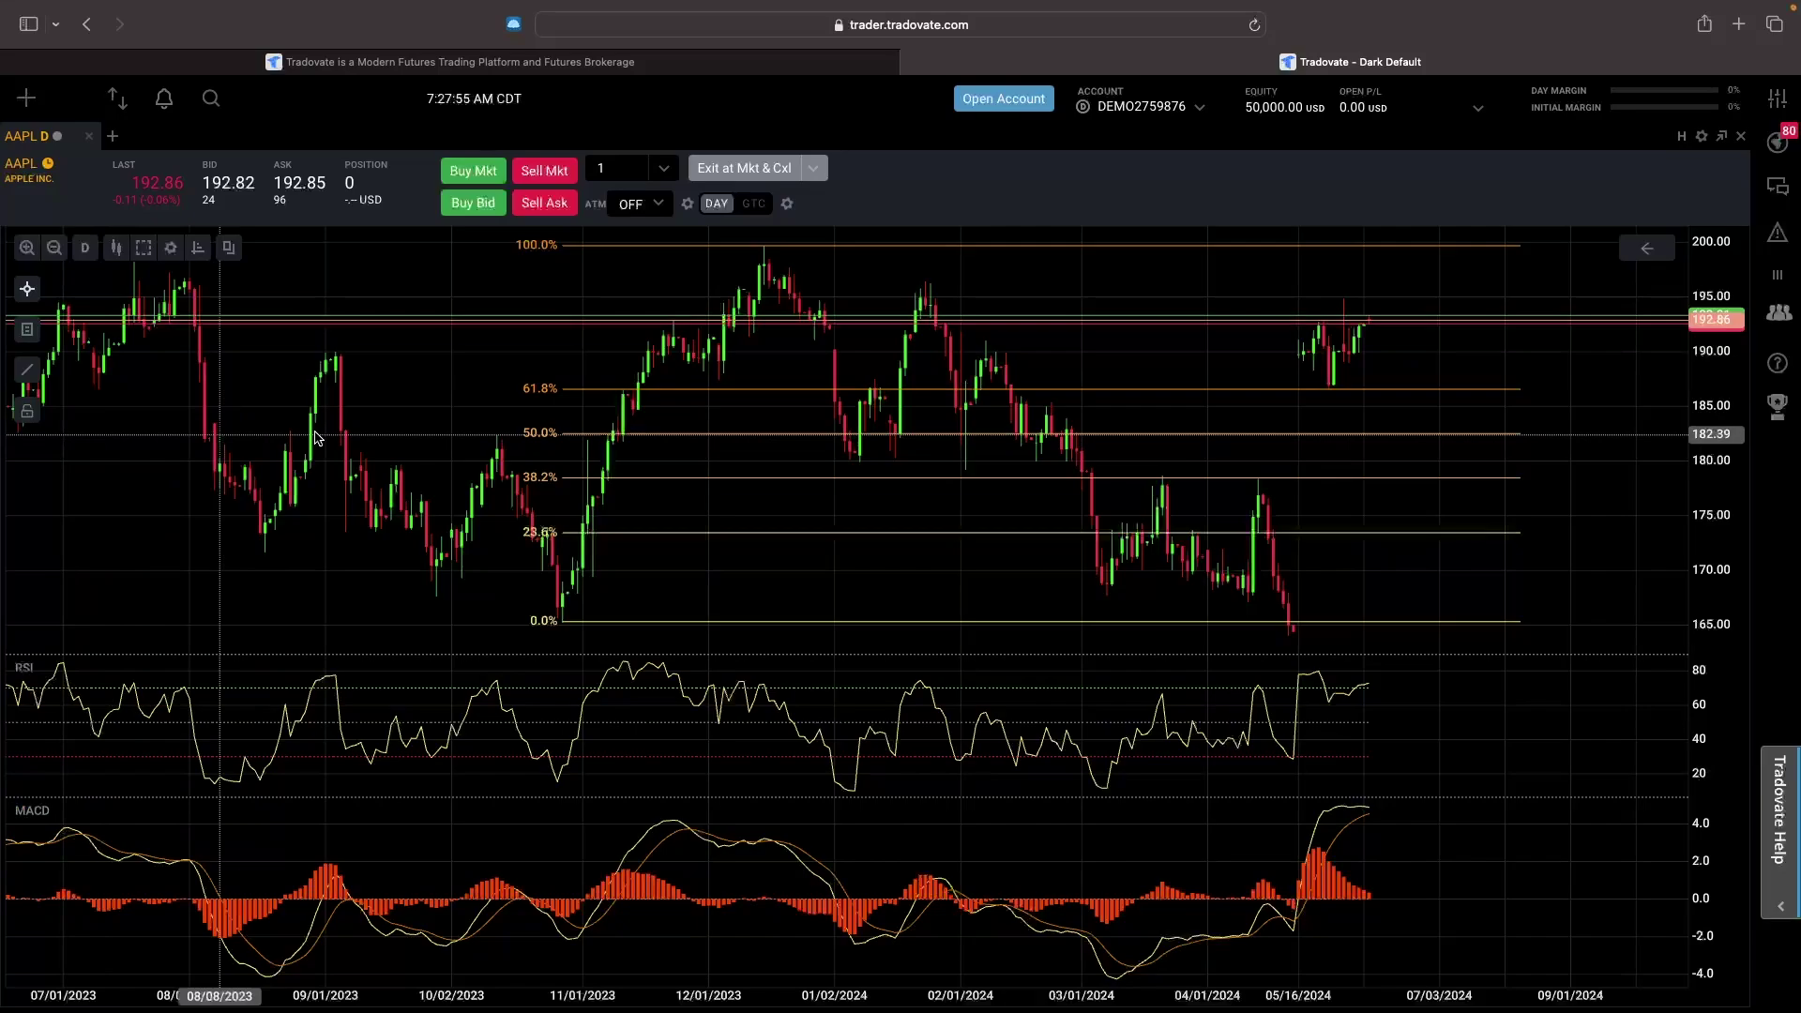
pyautogui.click(330, 346)
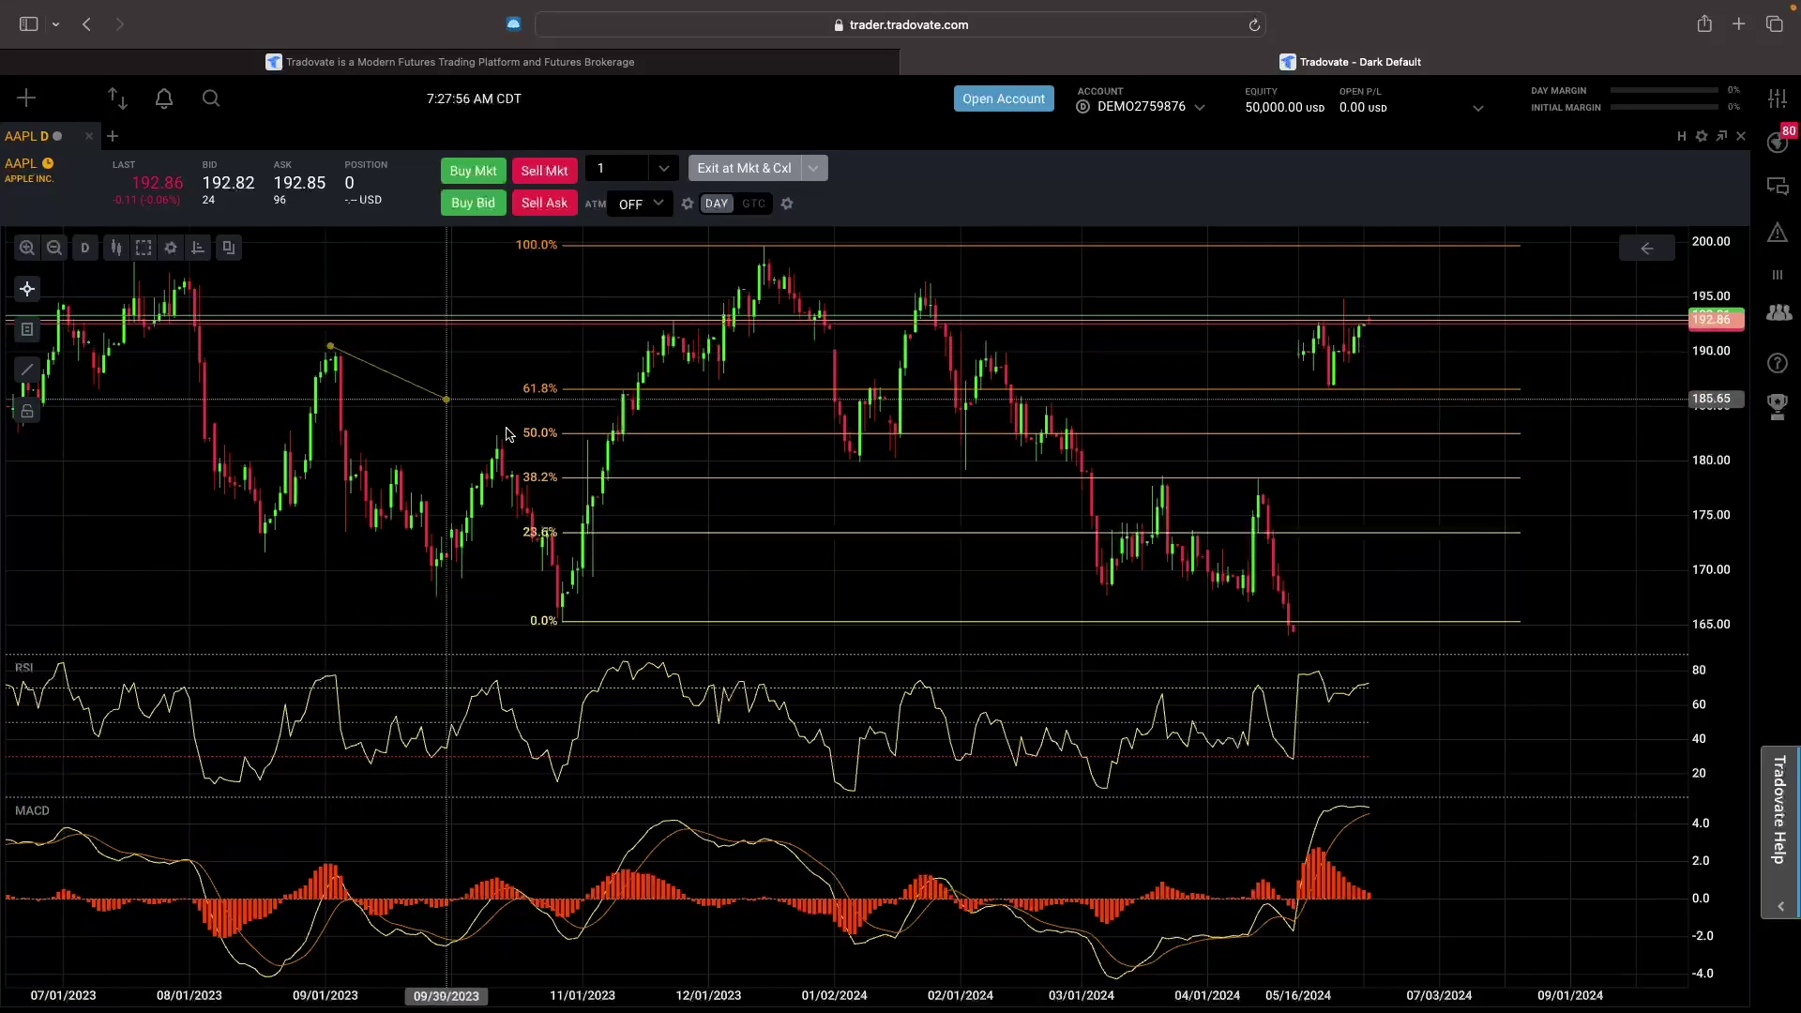
pyautogui.click(784, 586)
# - Explore the drawing shapes and remove the Fibonacci retracement from the AAPL chart
pyautogui.click(28, 369)
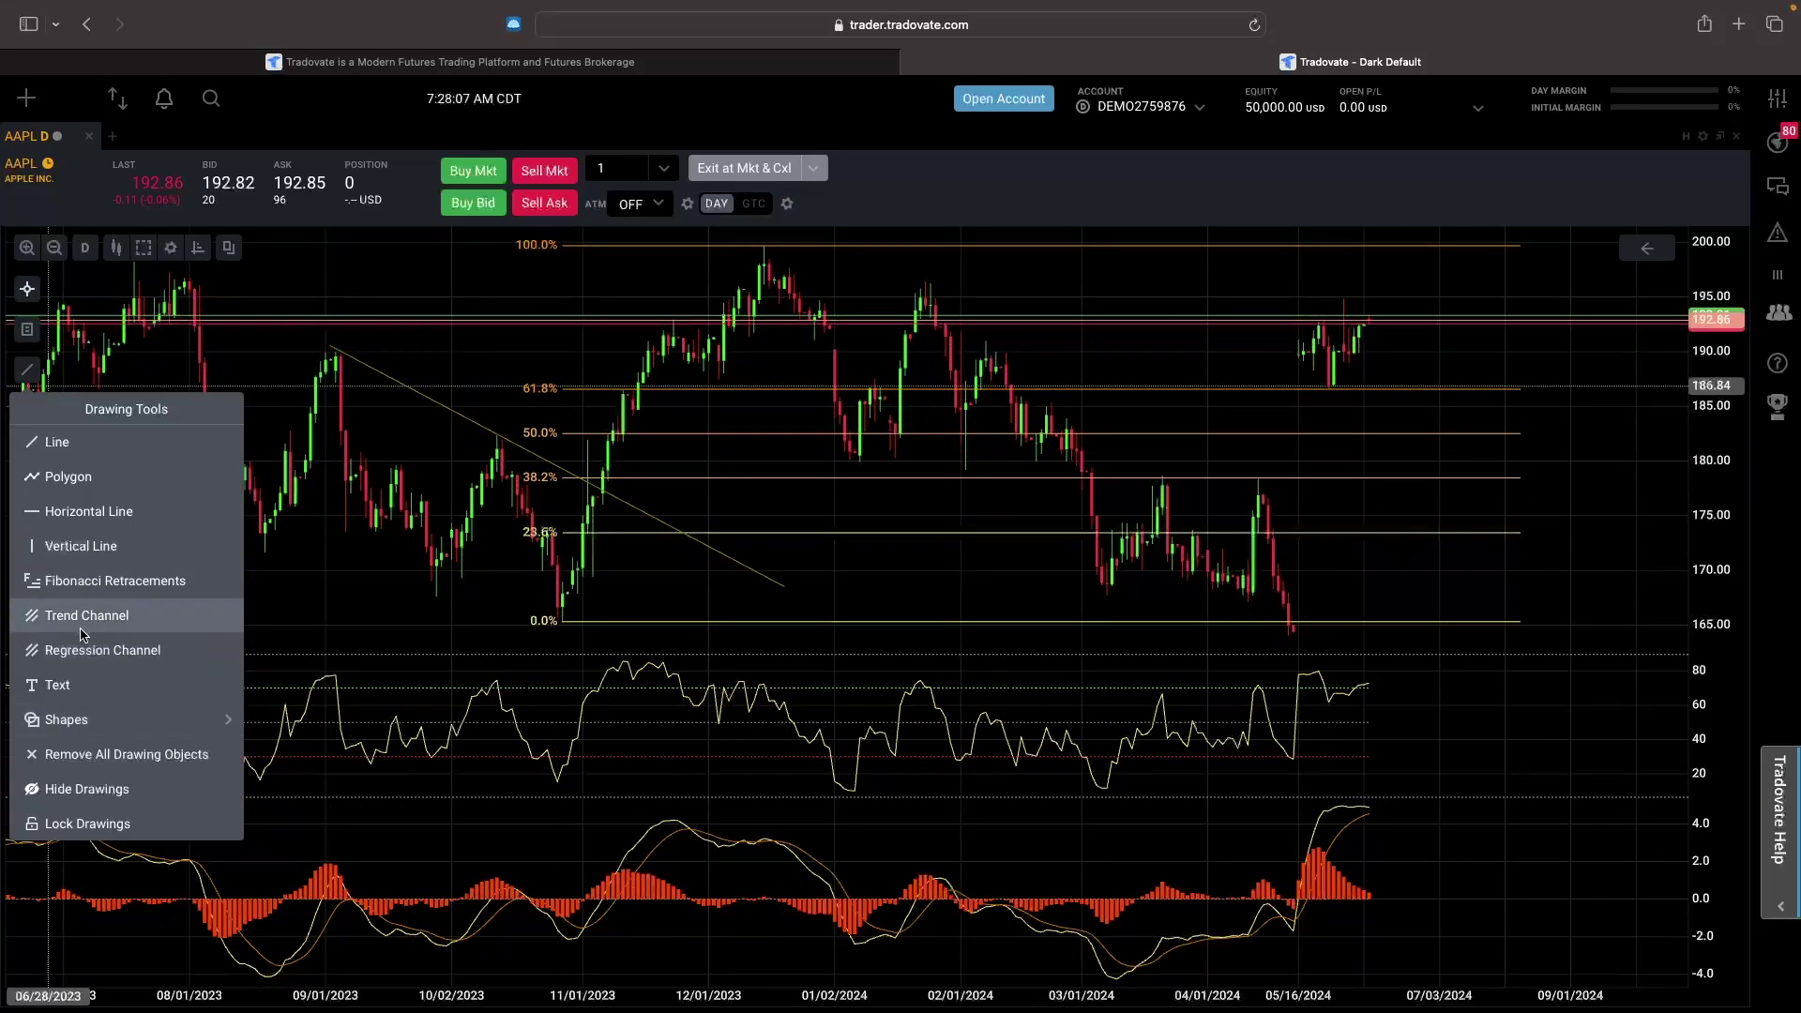
pyautogui.click(80, 719)
pyautogui.click(185, 477)
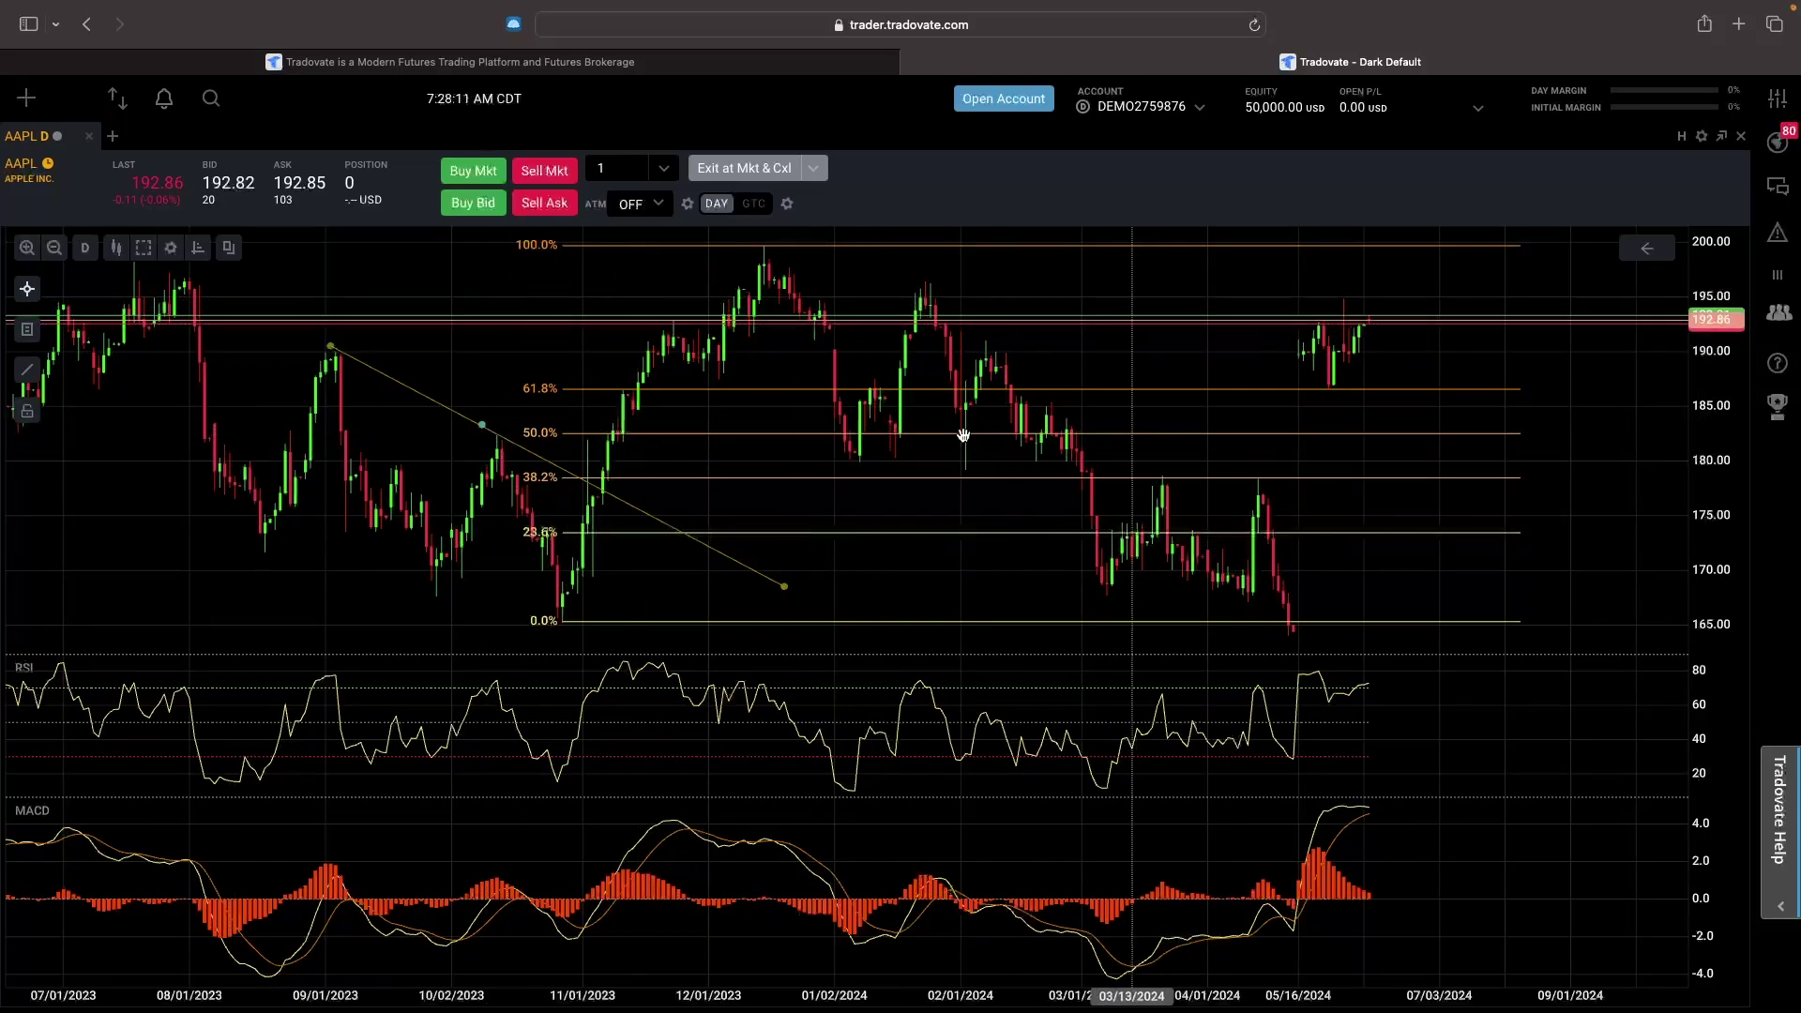
pyautogui.click(481, 425)
pyautogui.click(1414, 466)
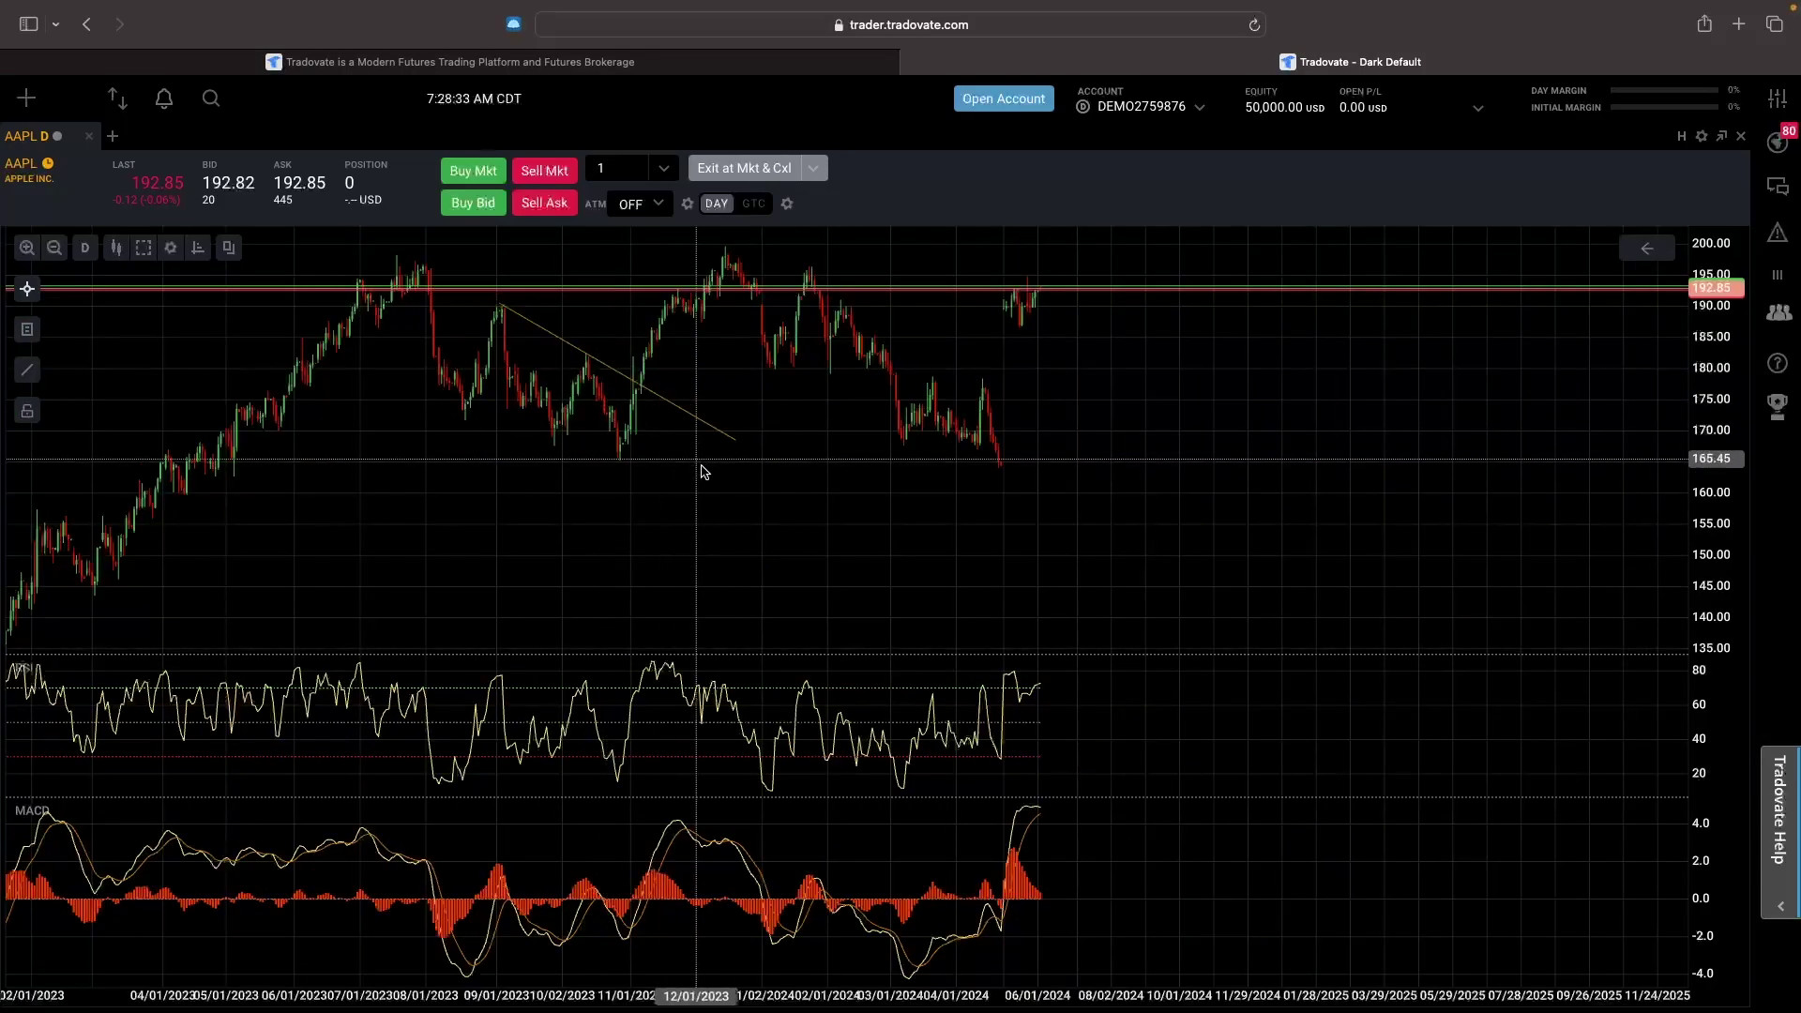
# - Preview sell stop and buy limit orders on the AAPL chart at 169.21, 161.09 and 177.48, and dismiss them without placing any
pyautogui.click(720, 434)
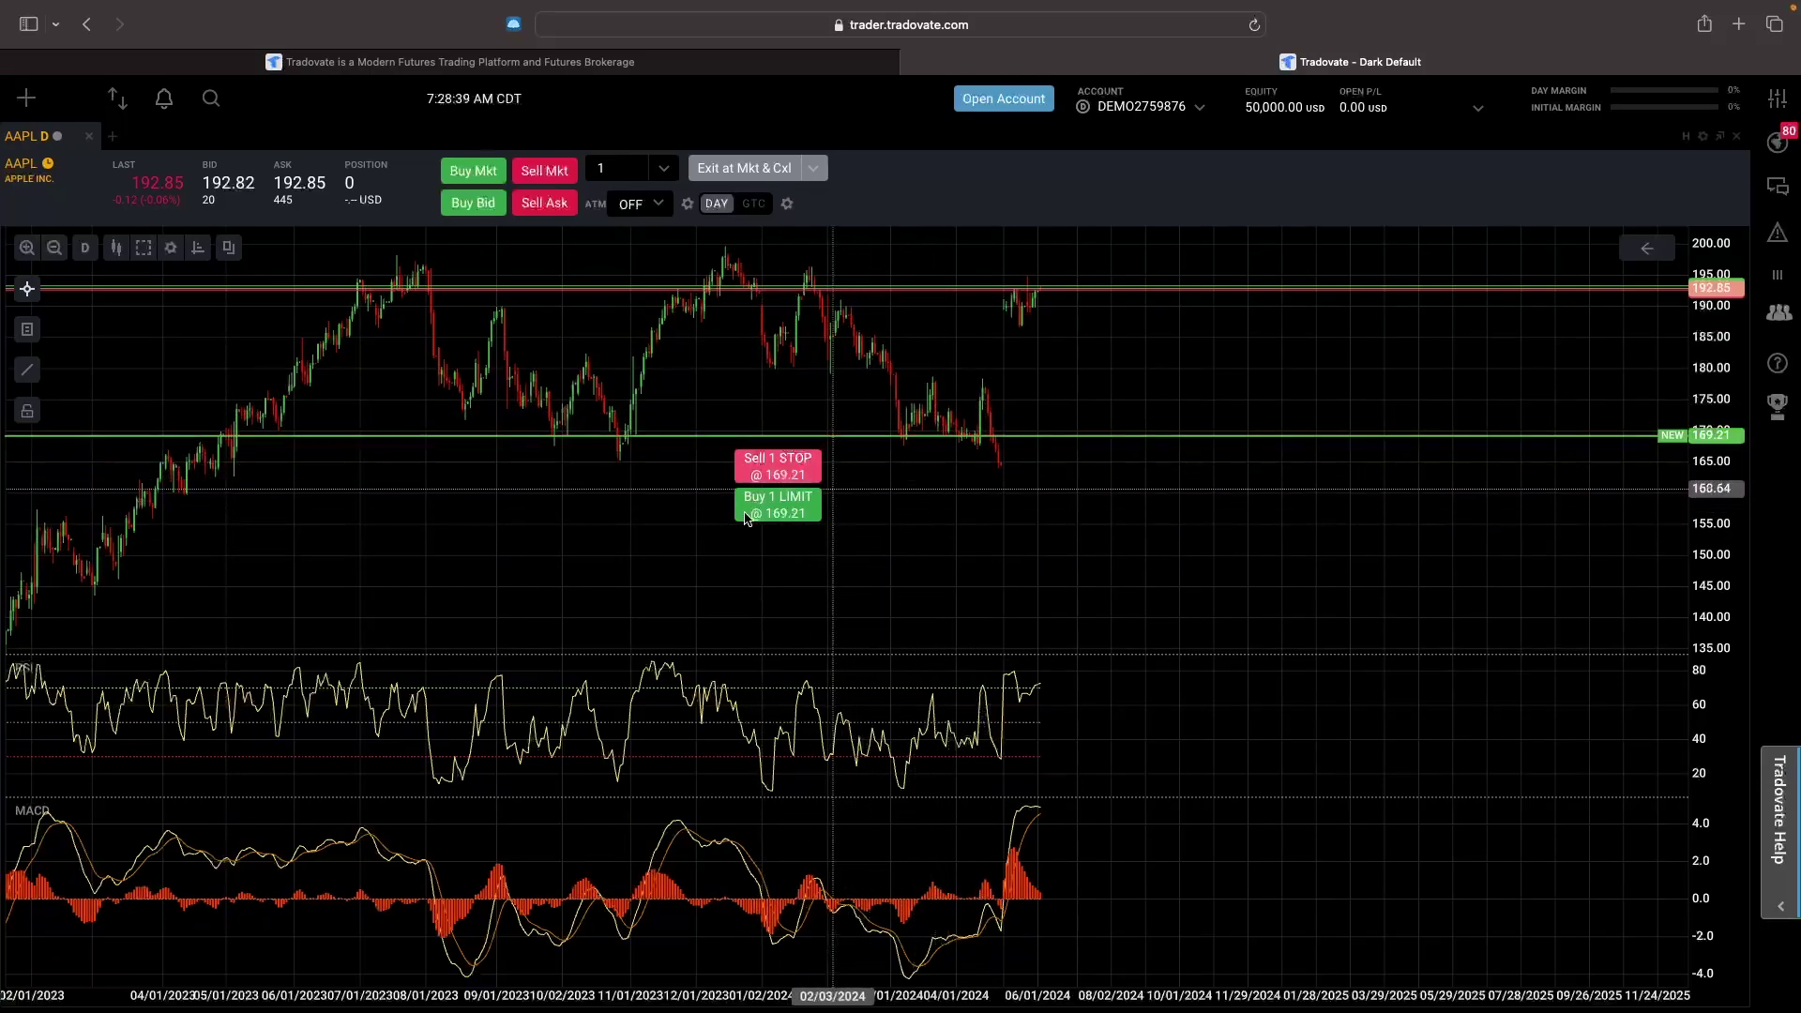
pyautogui.click(1134, 486)
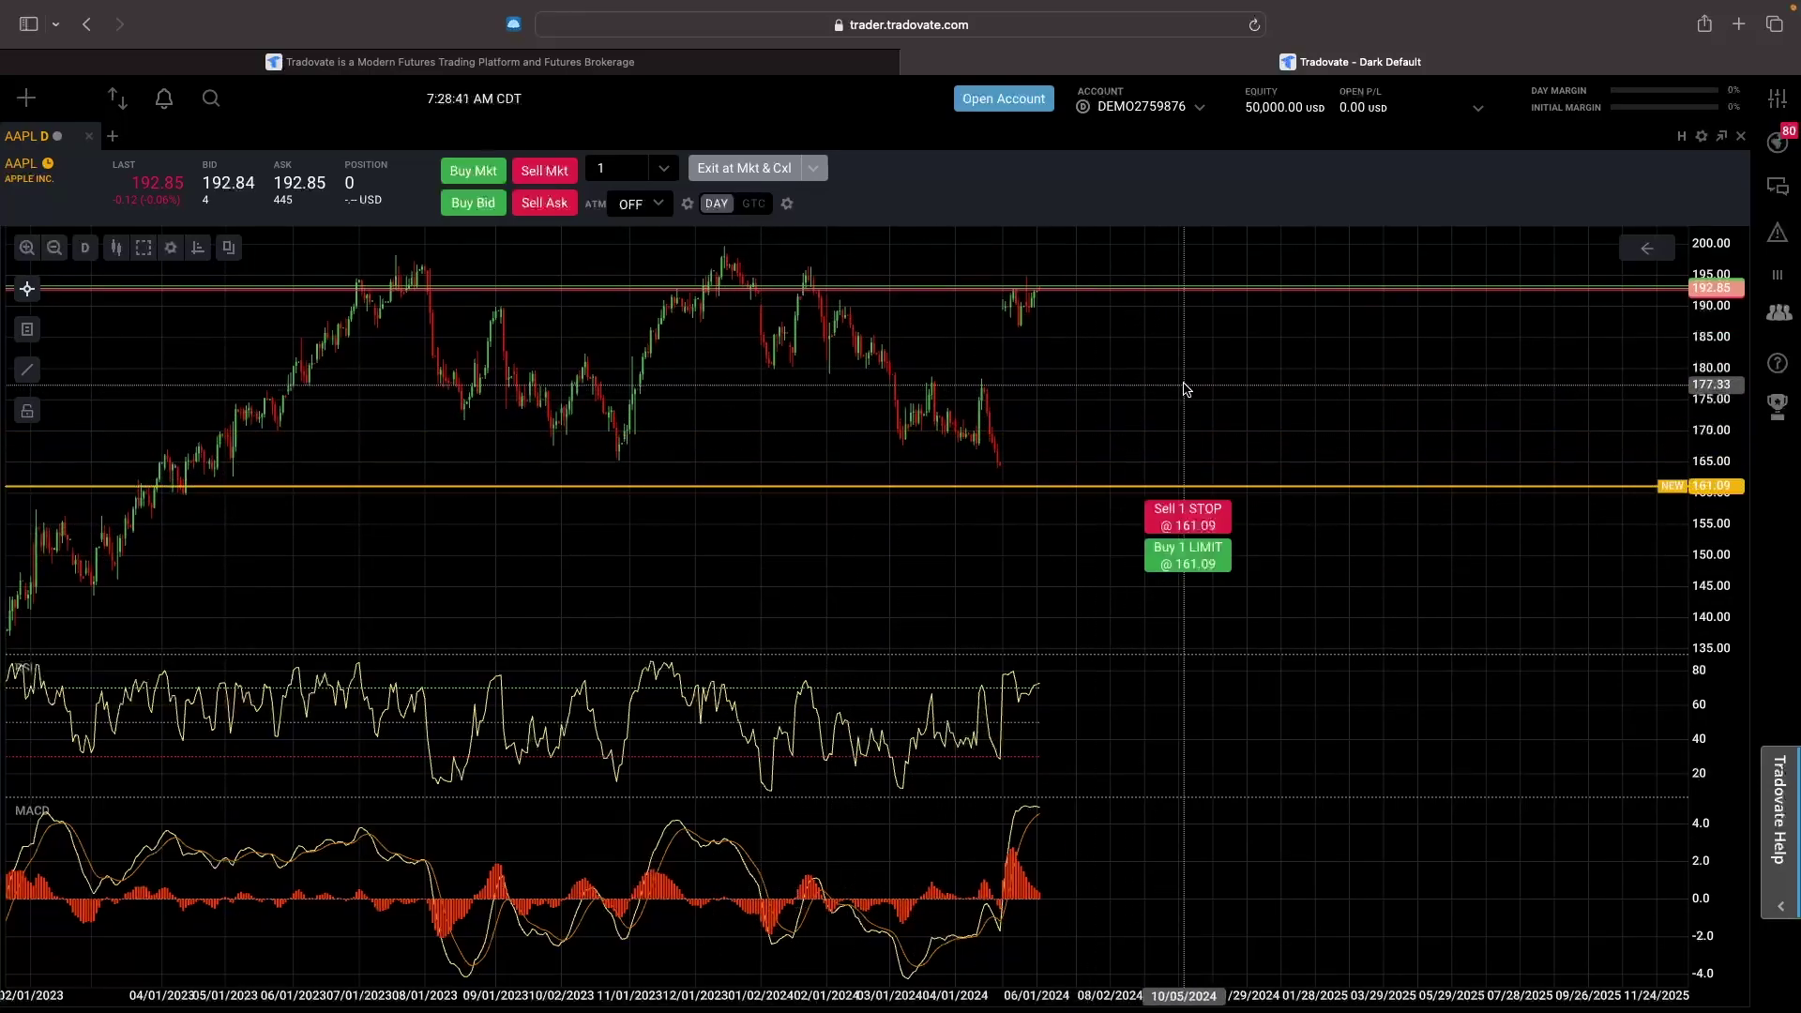
pyautogui.click(1185, 384)
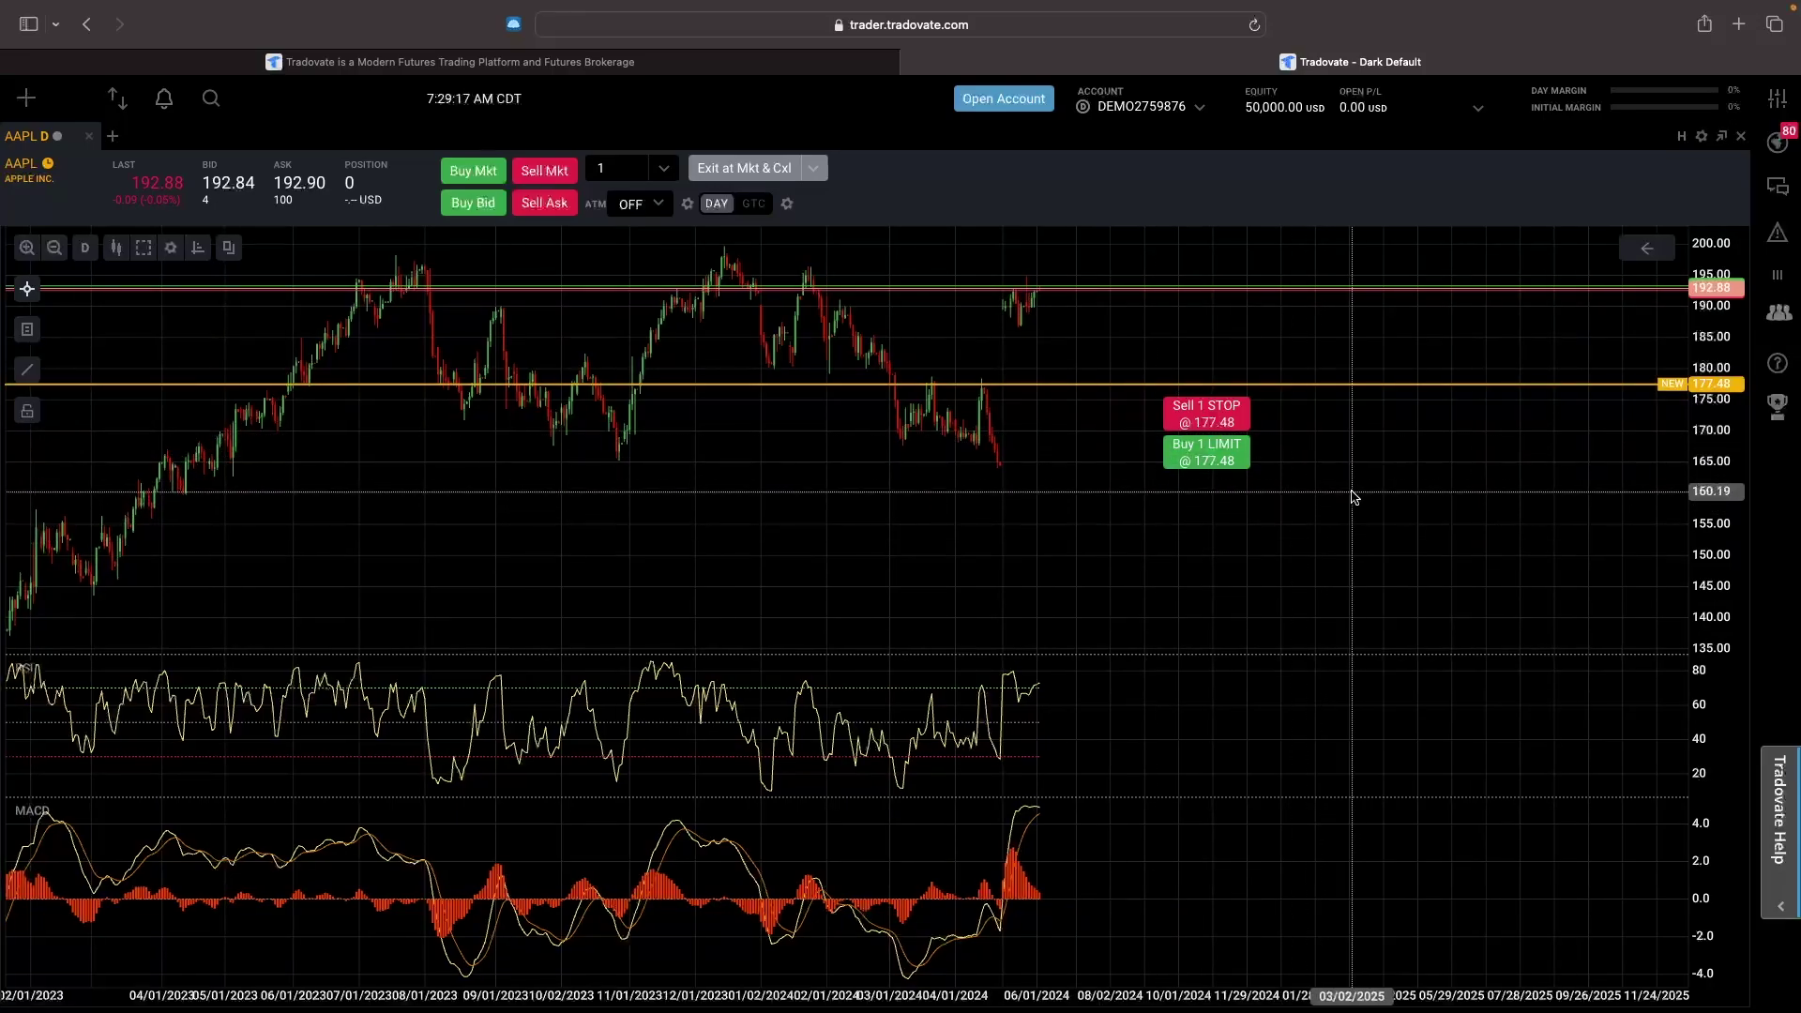
pyautogui.press('Escape')
pyautogui.click(873, 560)
pyautogui.press('Escape')
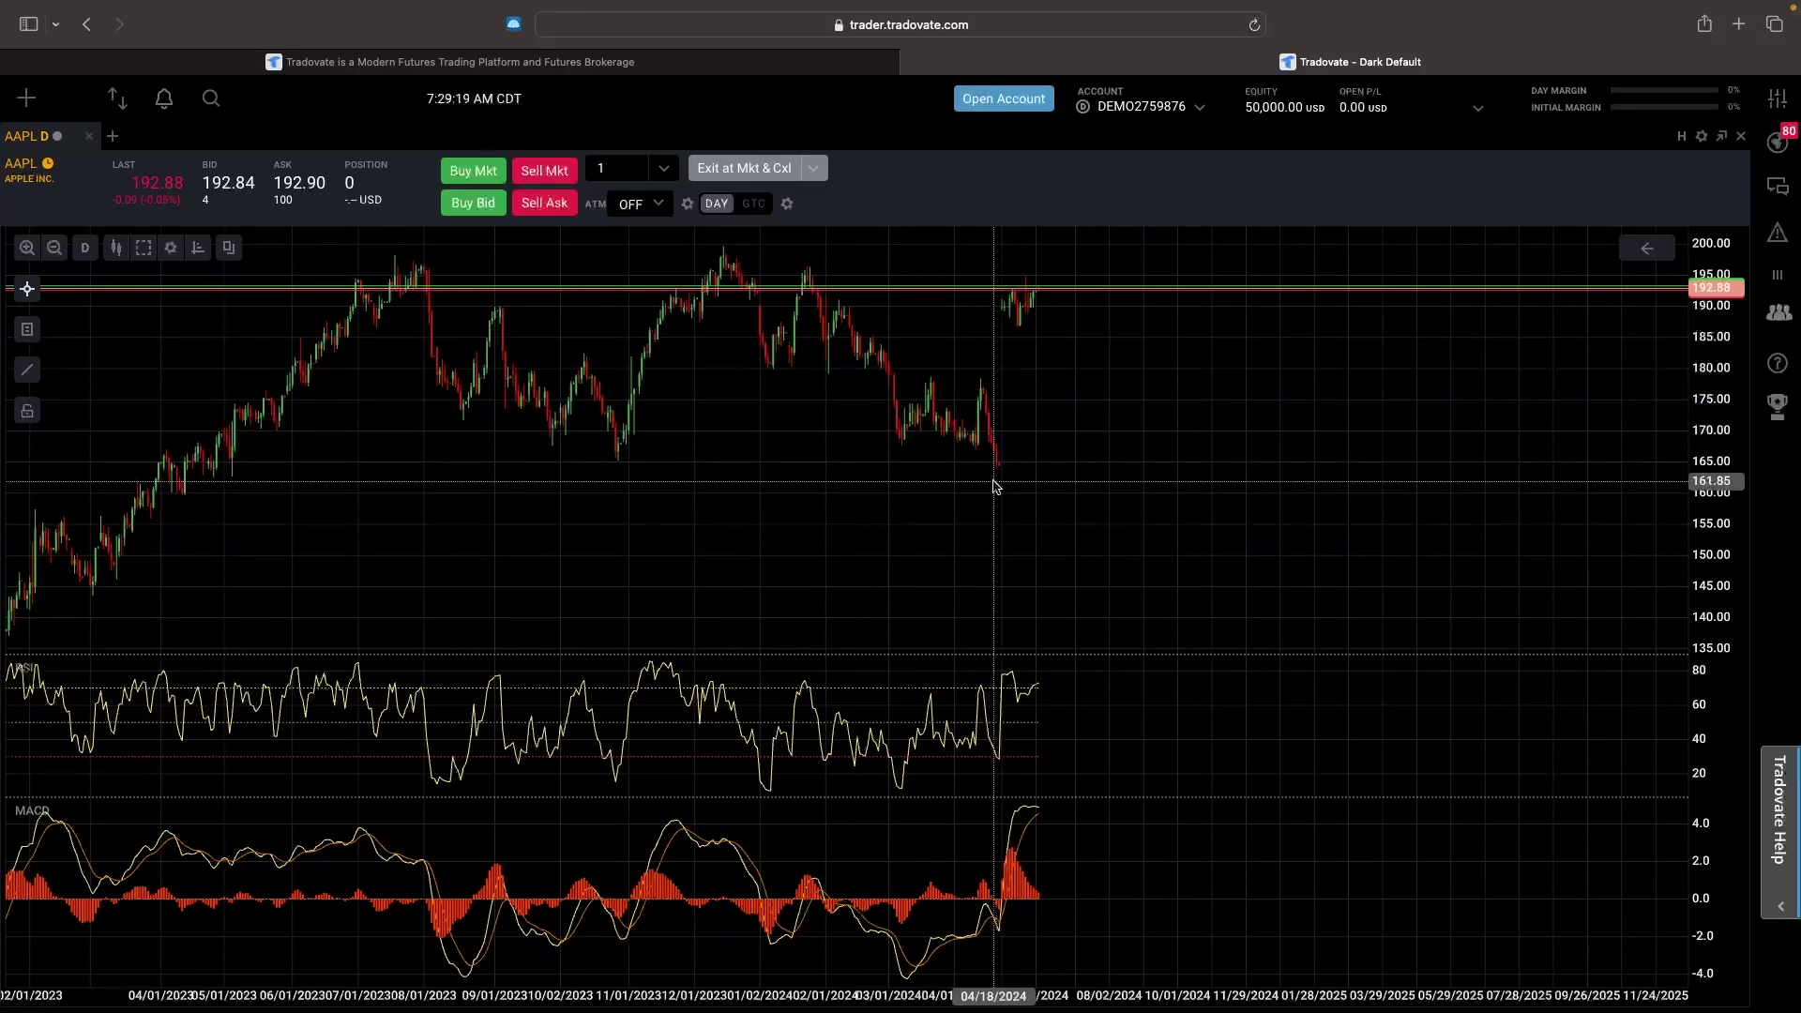
pyautogui.click(995, 469)
pyautogui.press('Escape')
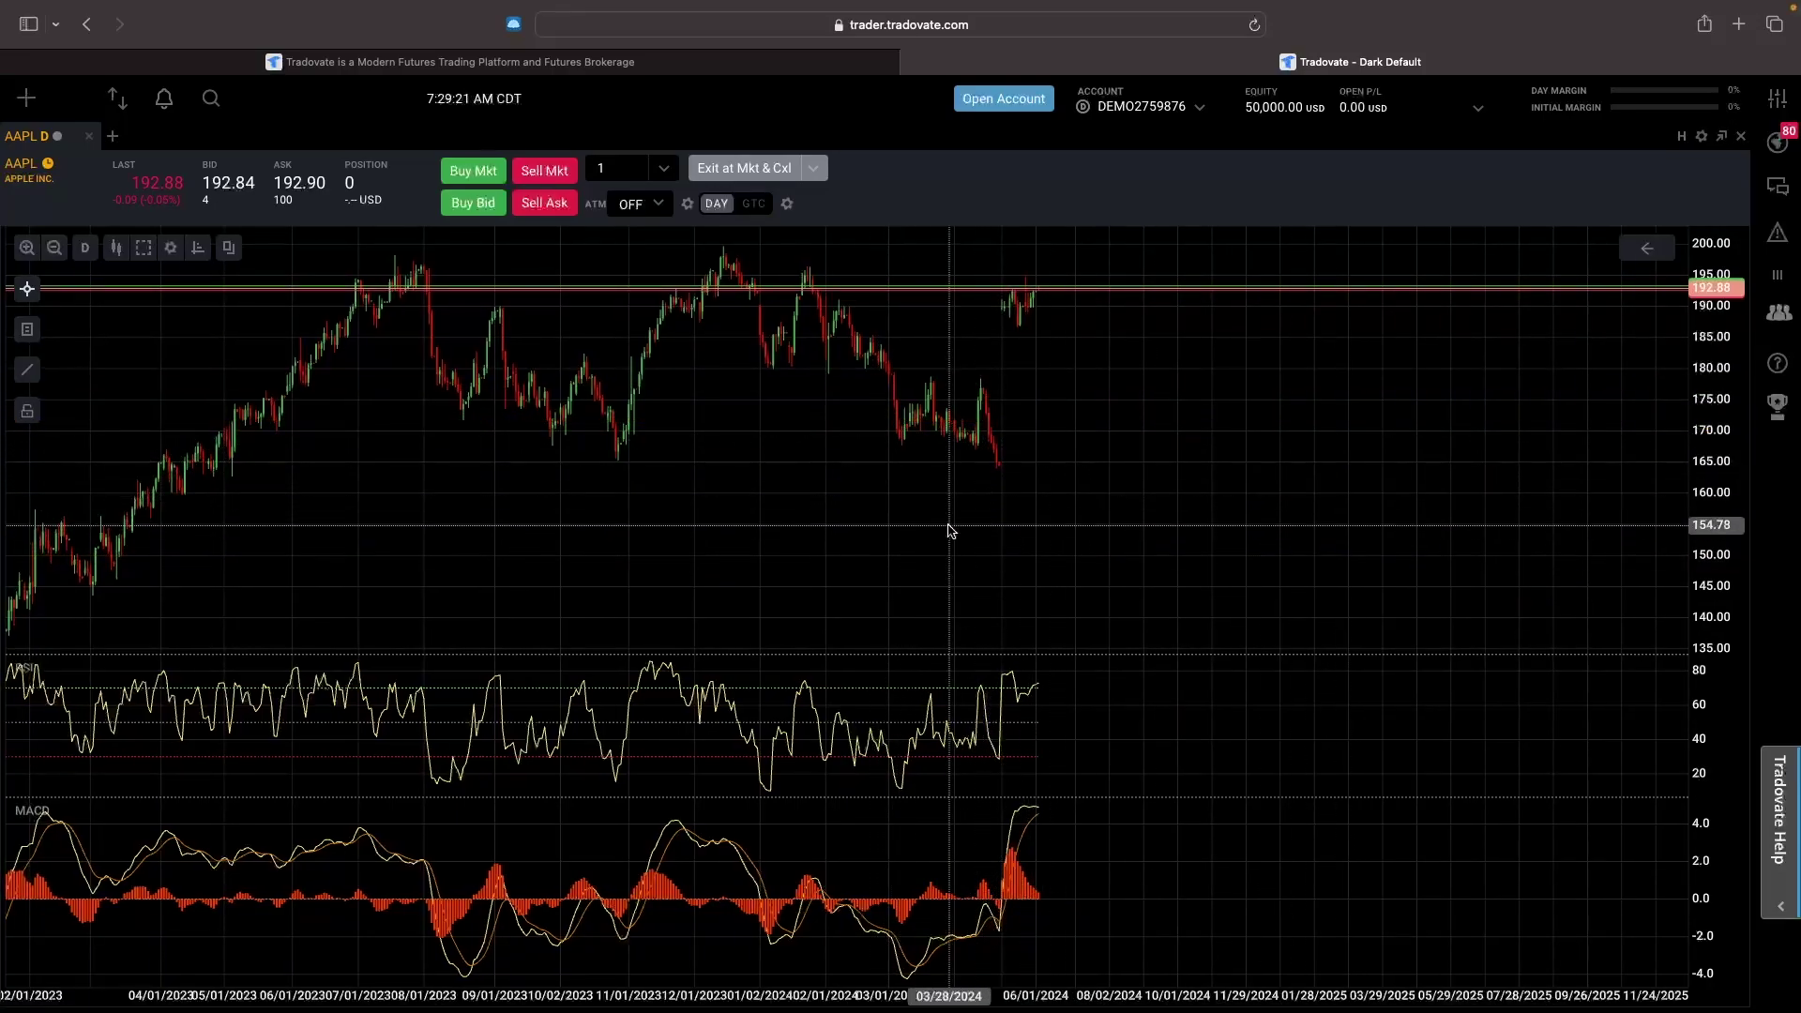
# - Turn off Trade Mode in the AAPL chart's settings
pyautogui.click(1701, 139)
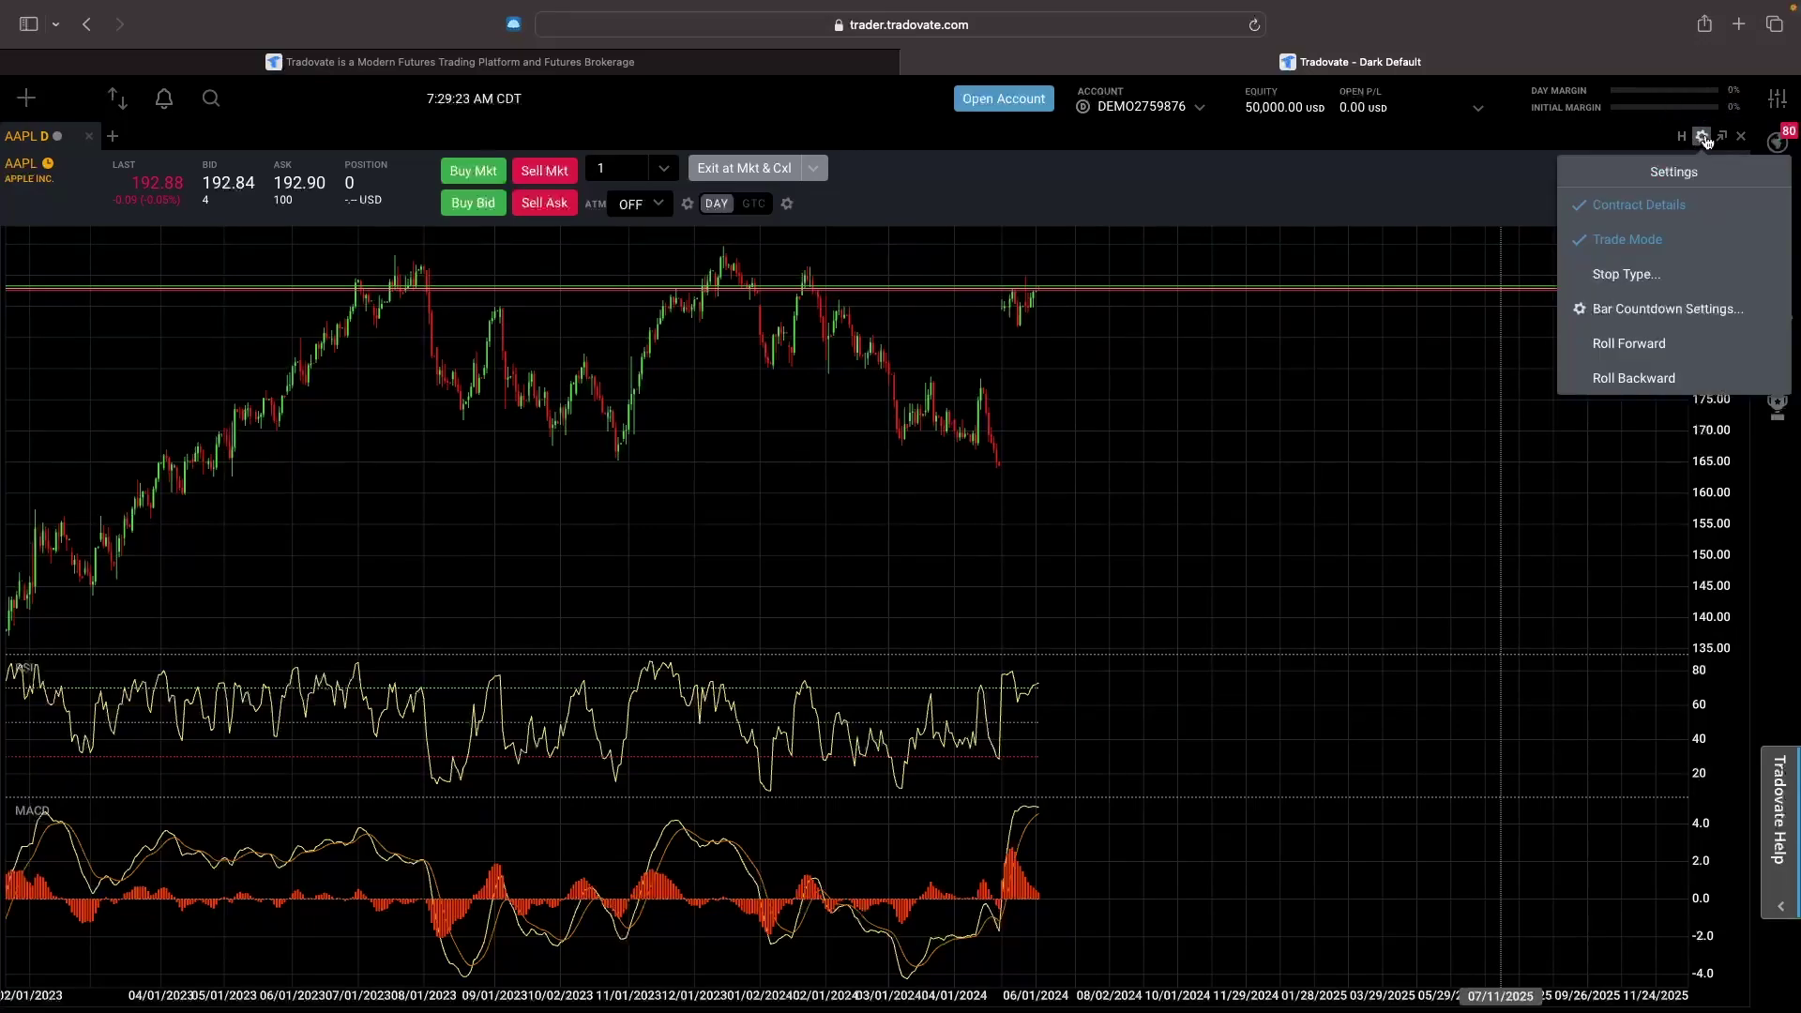
pyautogui.click(1627, 239)
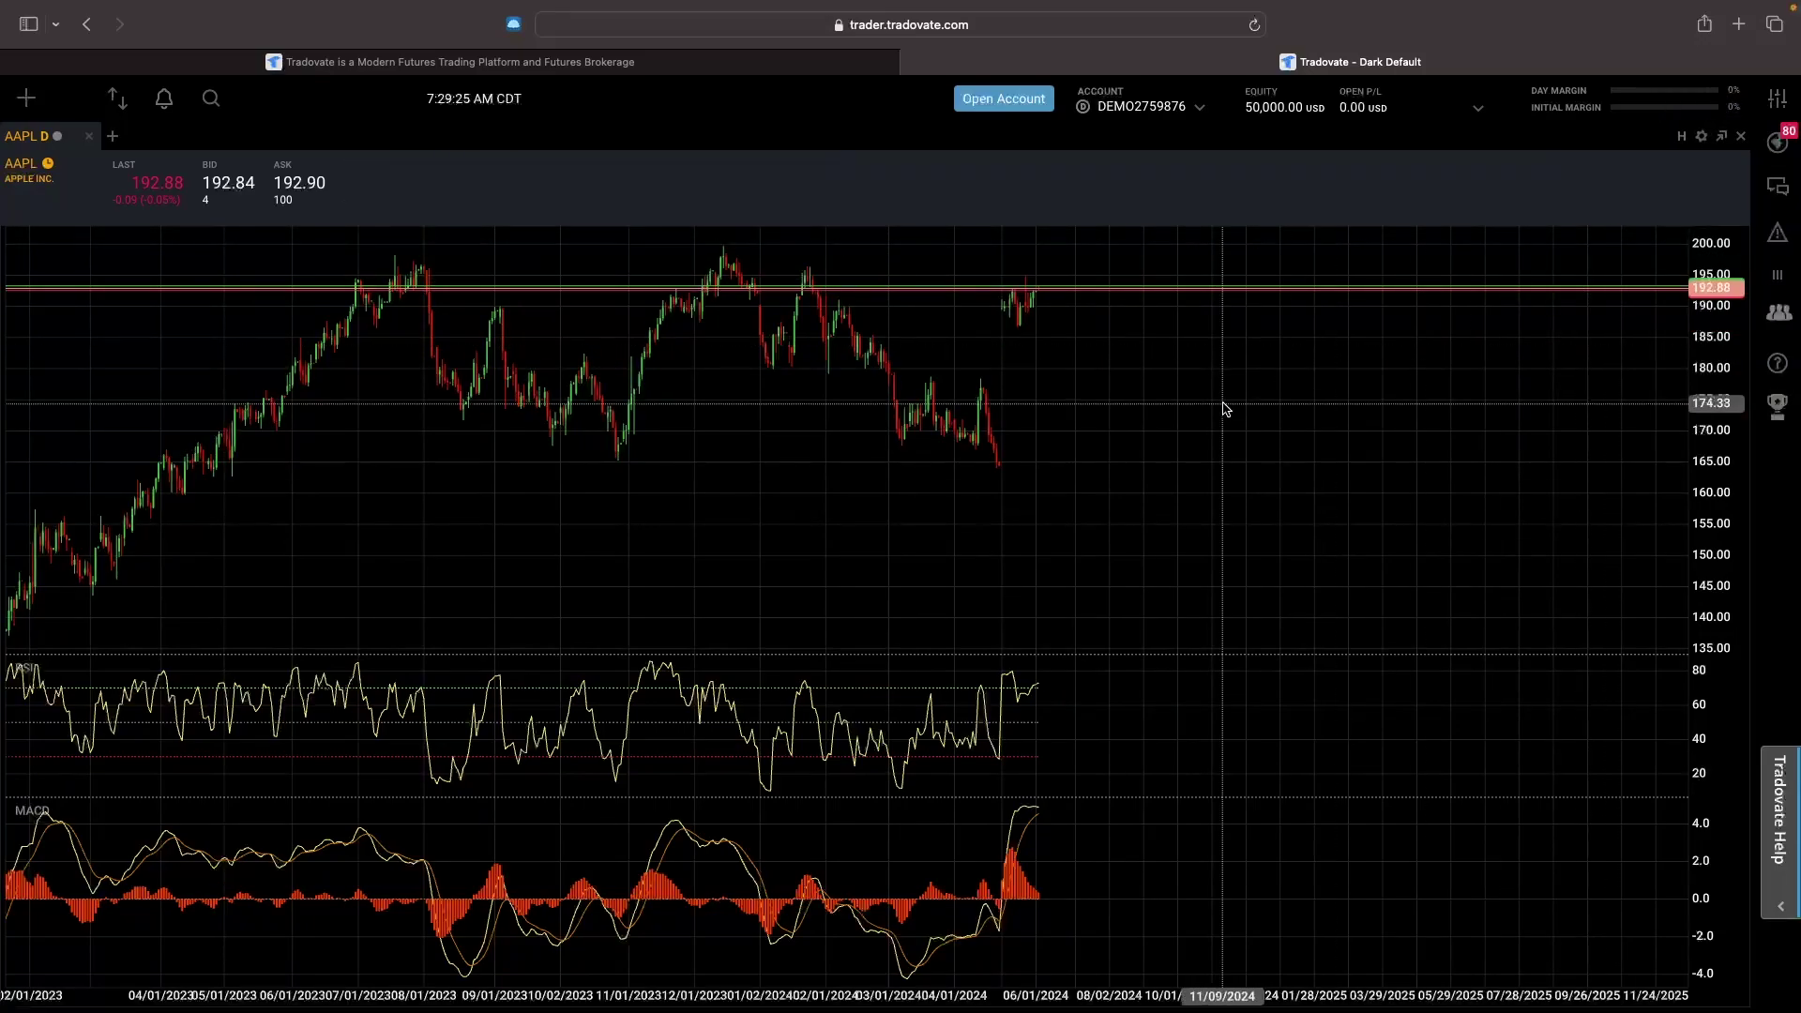
pyautogui.hscroll(-2, 1210, 403)
pyautogui.hscroll(-3, 1203, 405)
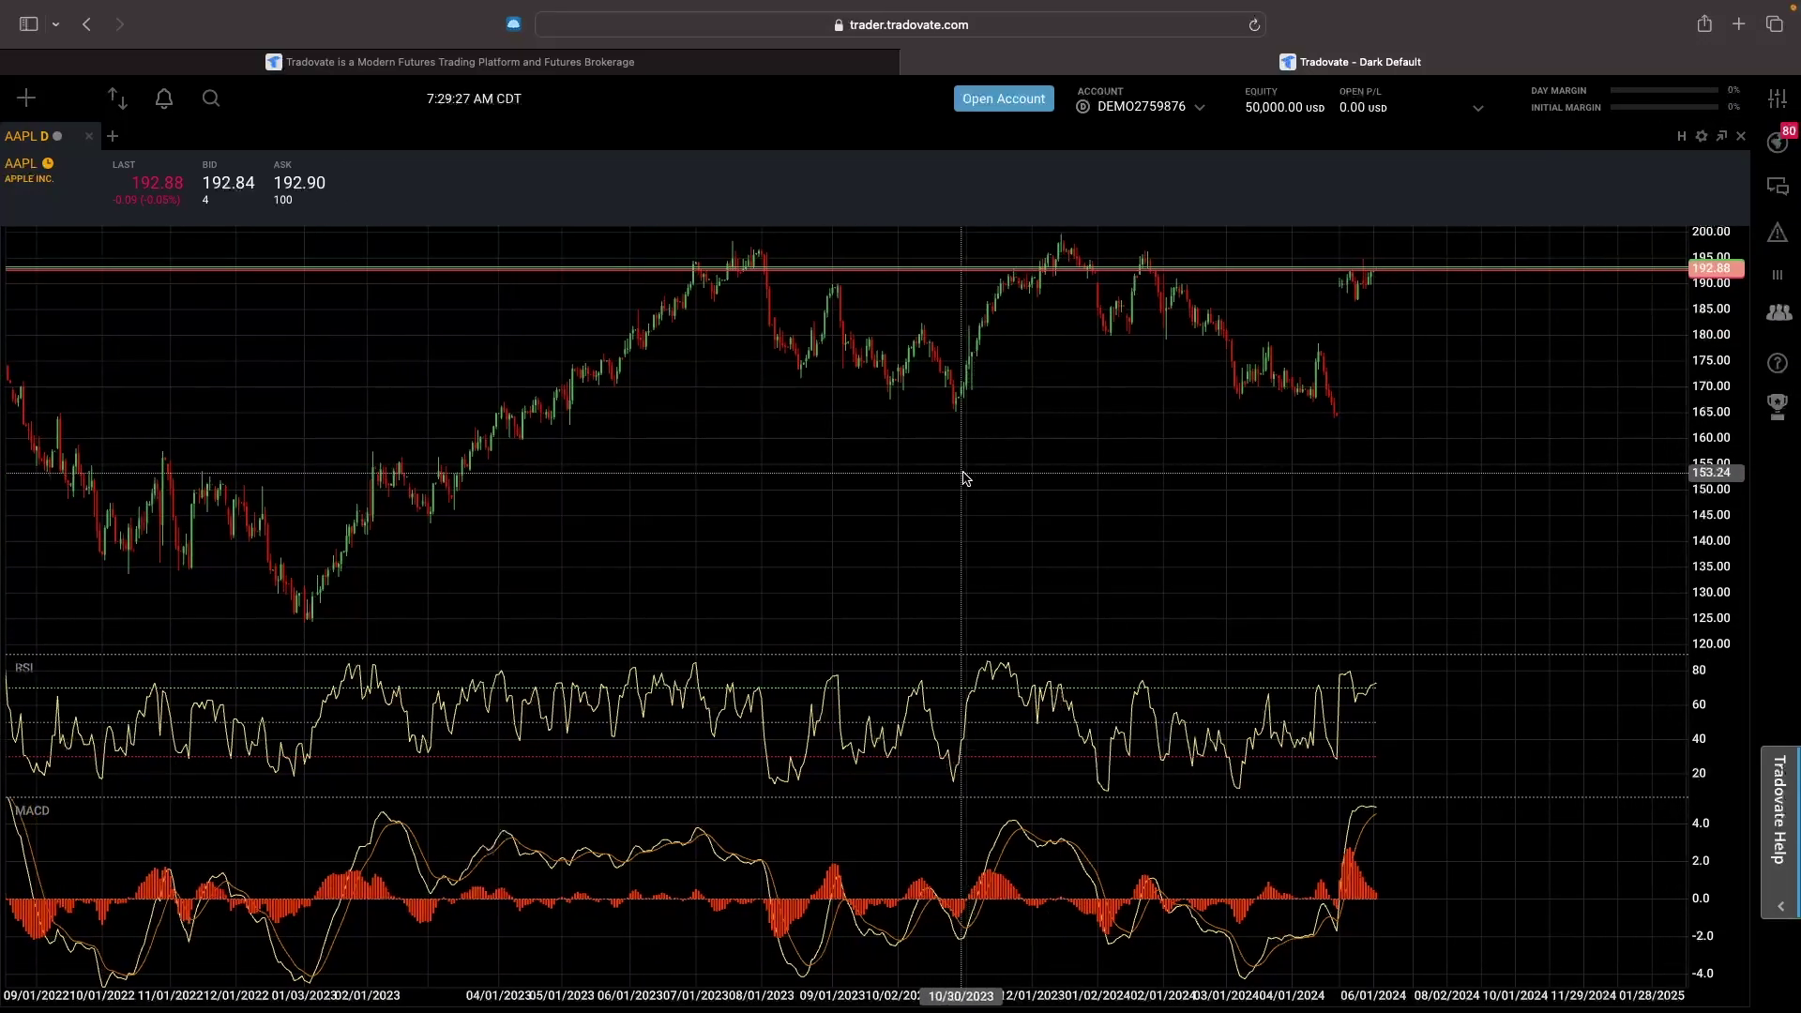
pyautogui.hscroll(3, 723, 466)
pyautogui.scroll(-1, 767, 474)
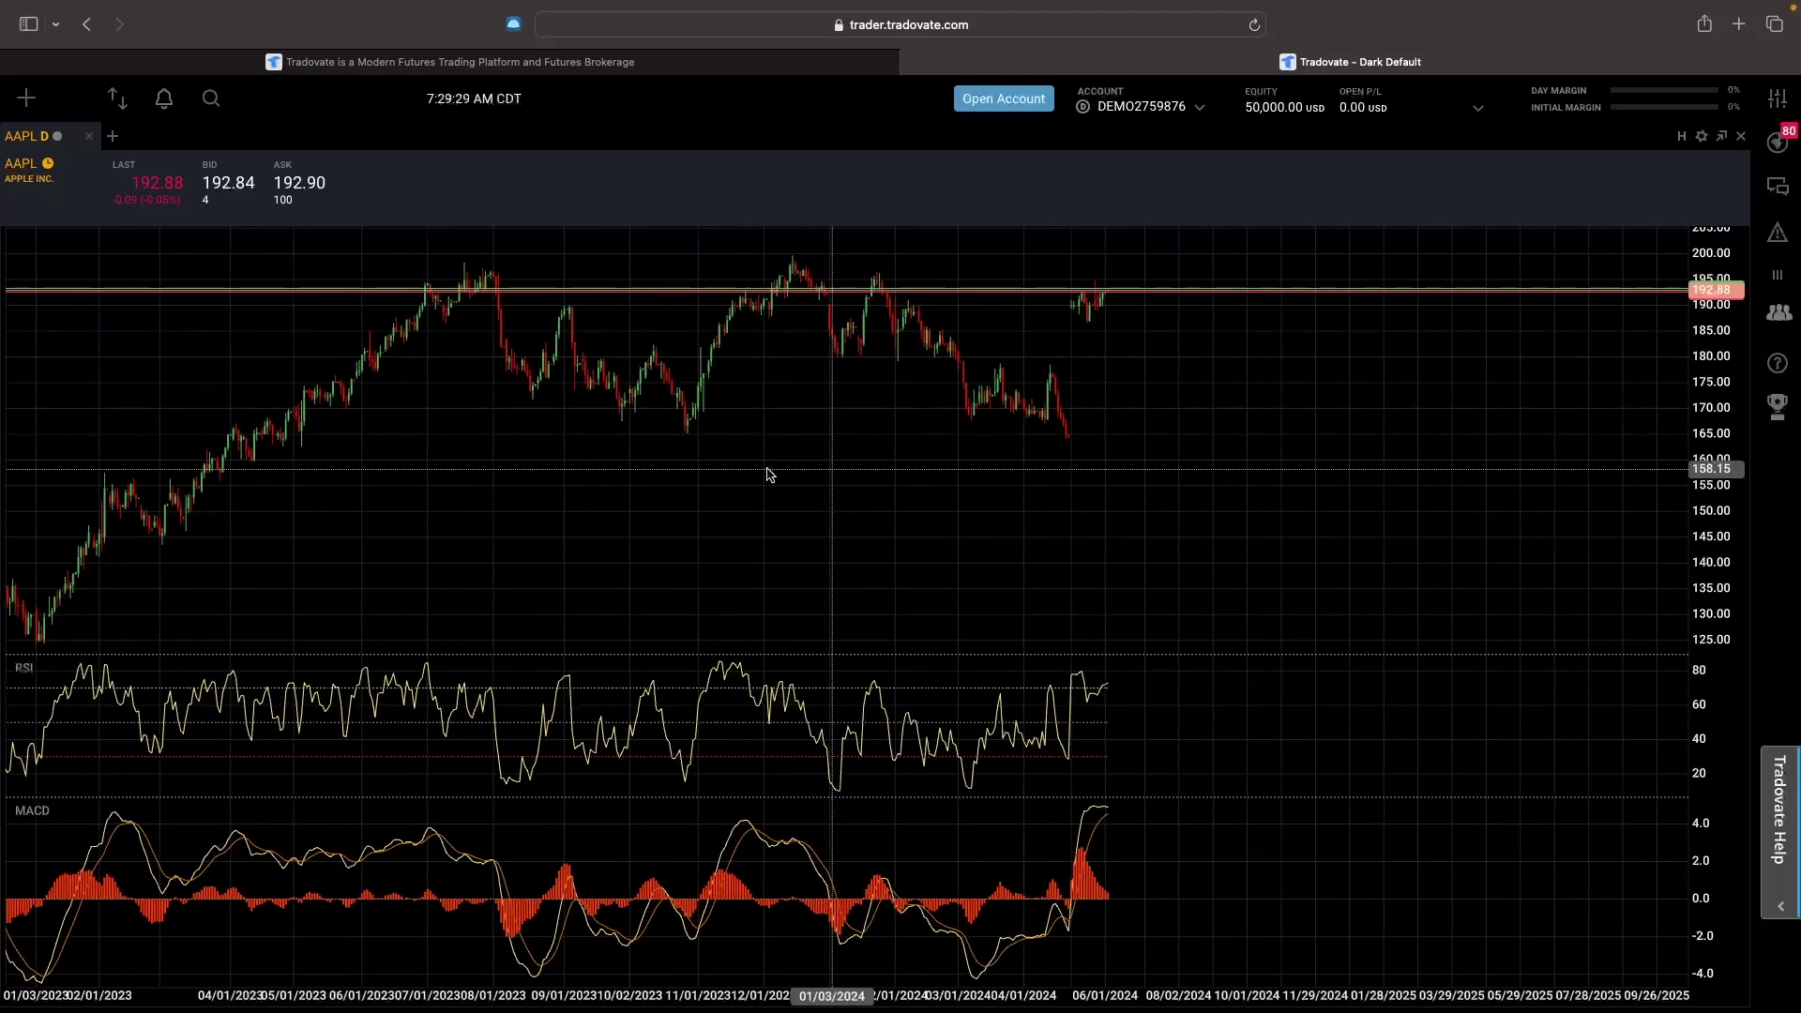
pyautogui.scroll(-4, 768, 474)
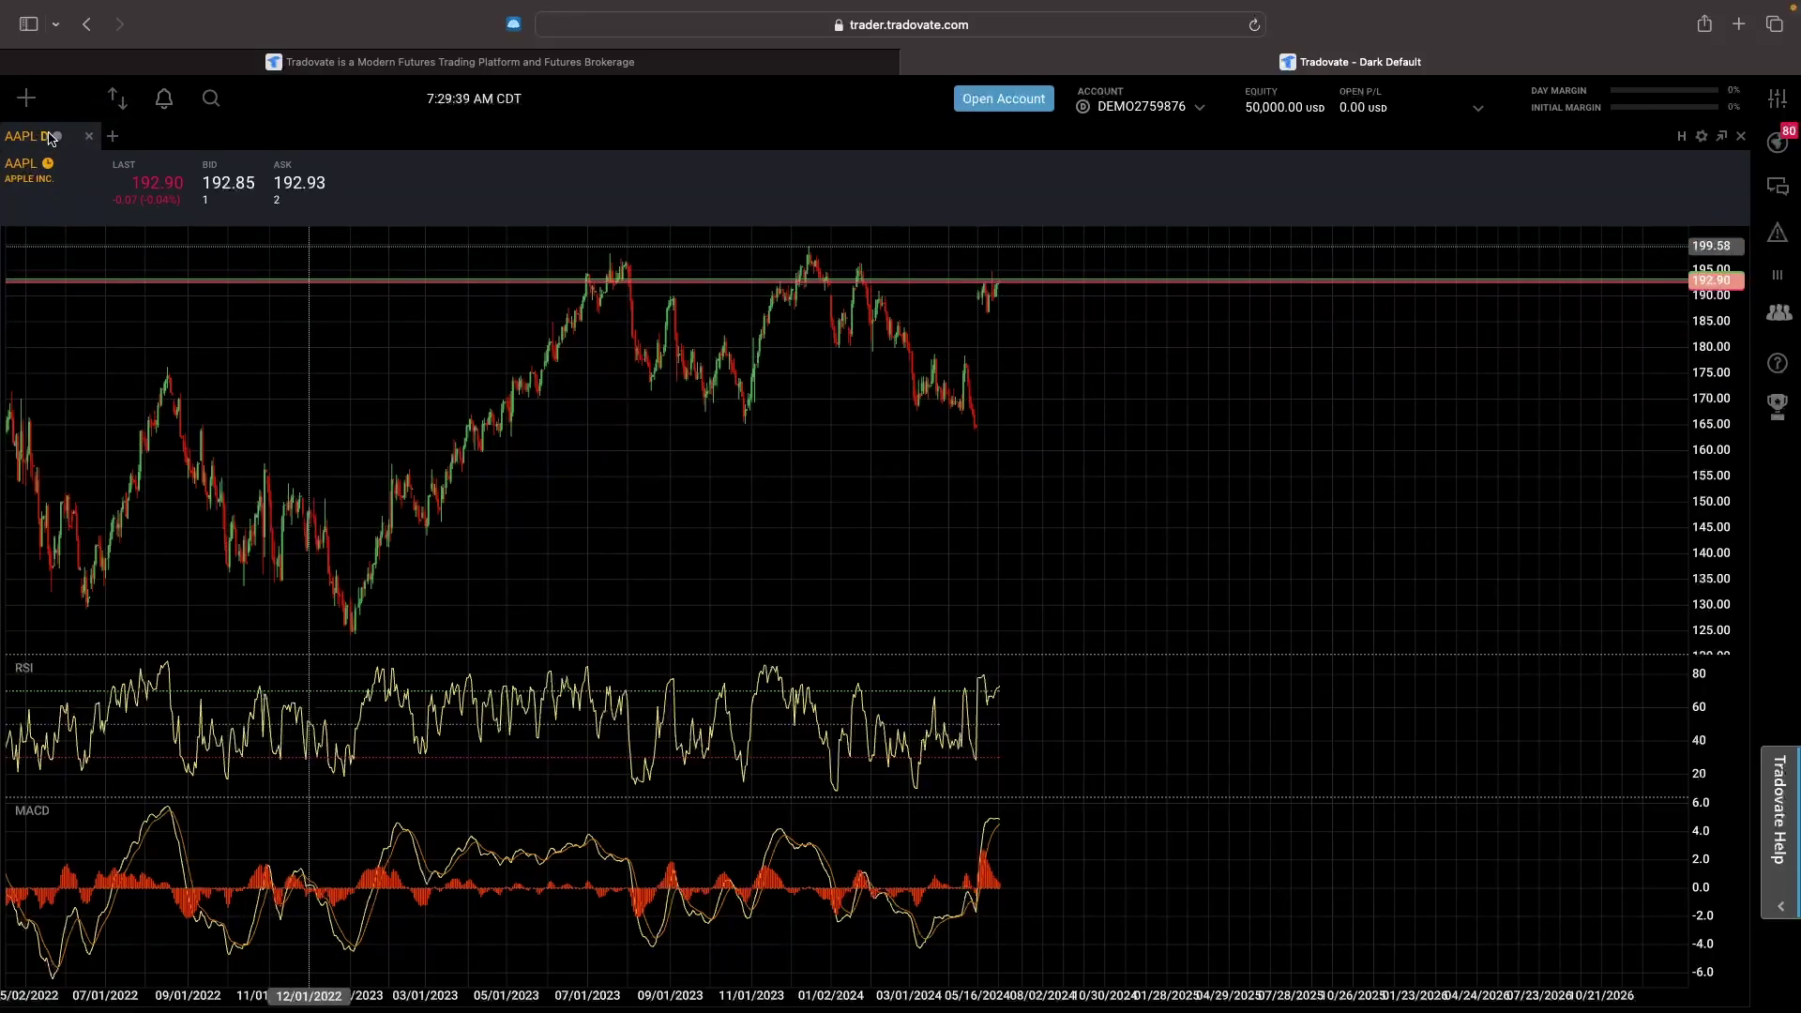
# - Open a new chart for the gold contract GCM4 alongside the AAPL chart and view its price bars
pyautogui.click(114, 138)
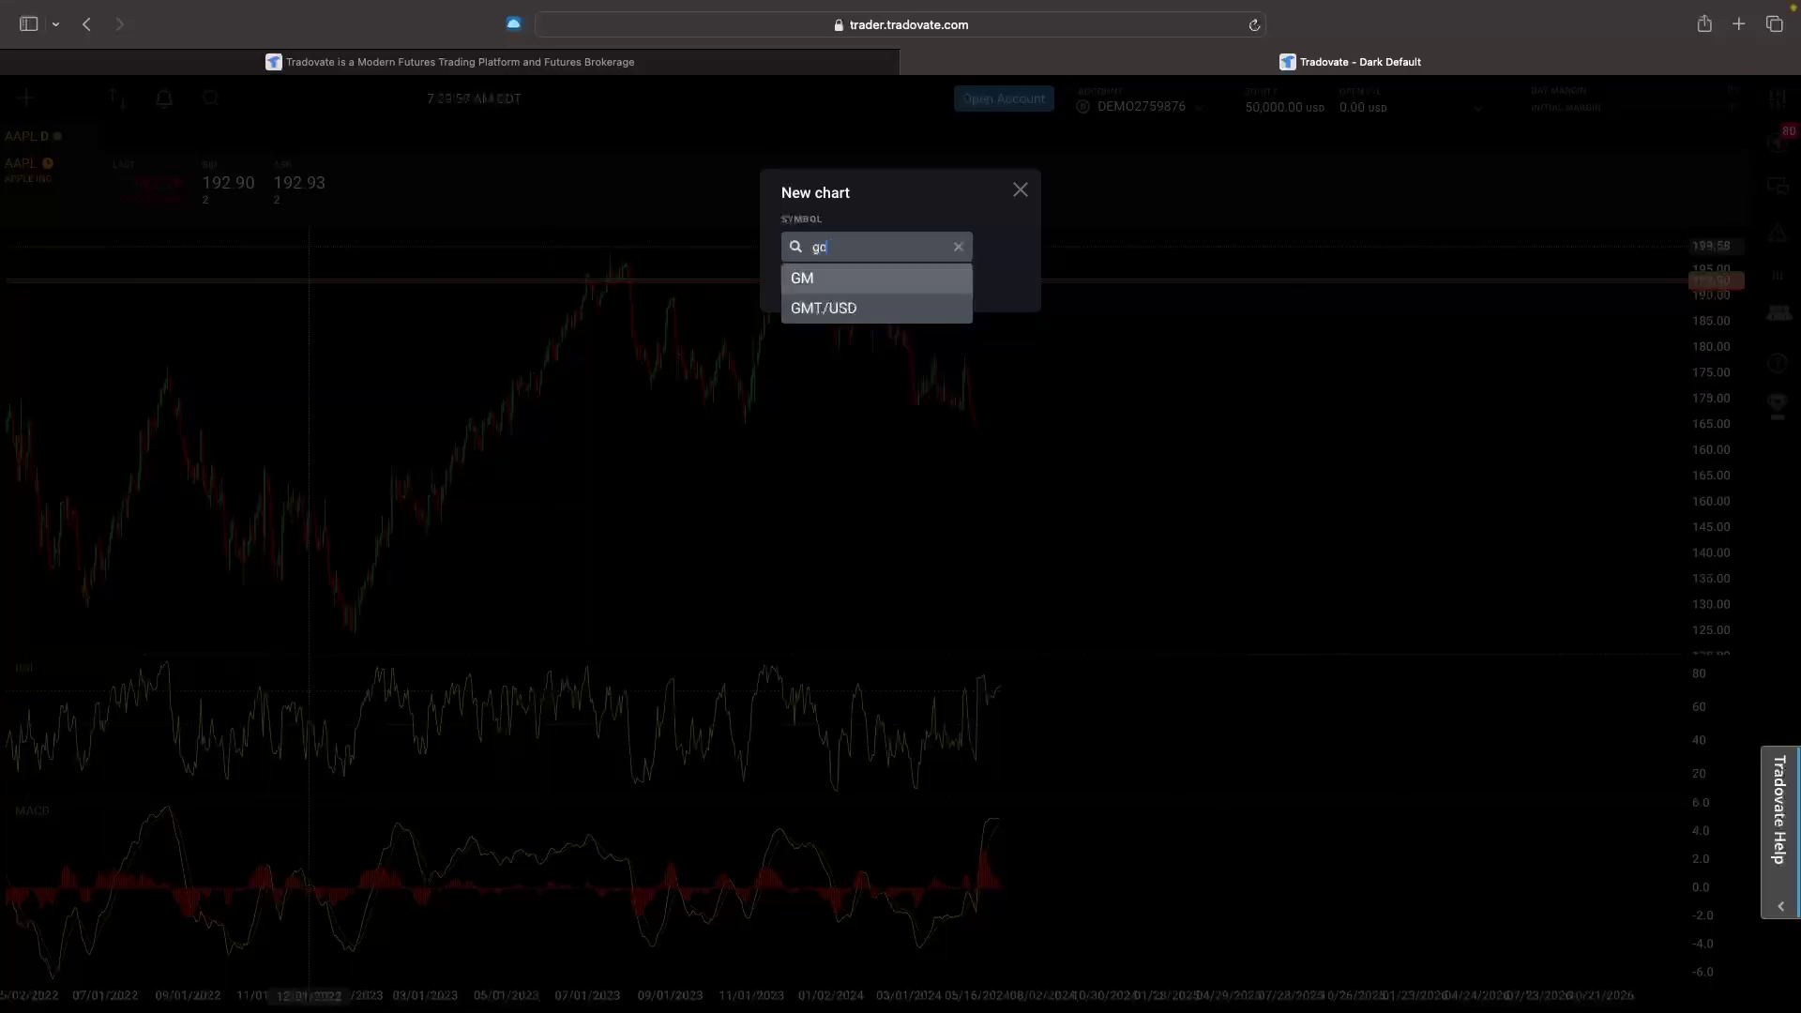
pyautogui.write('gcm4')
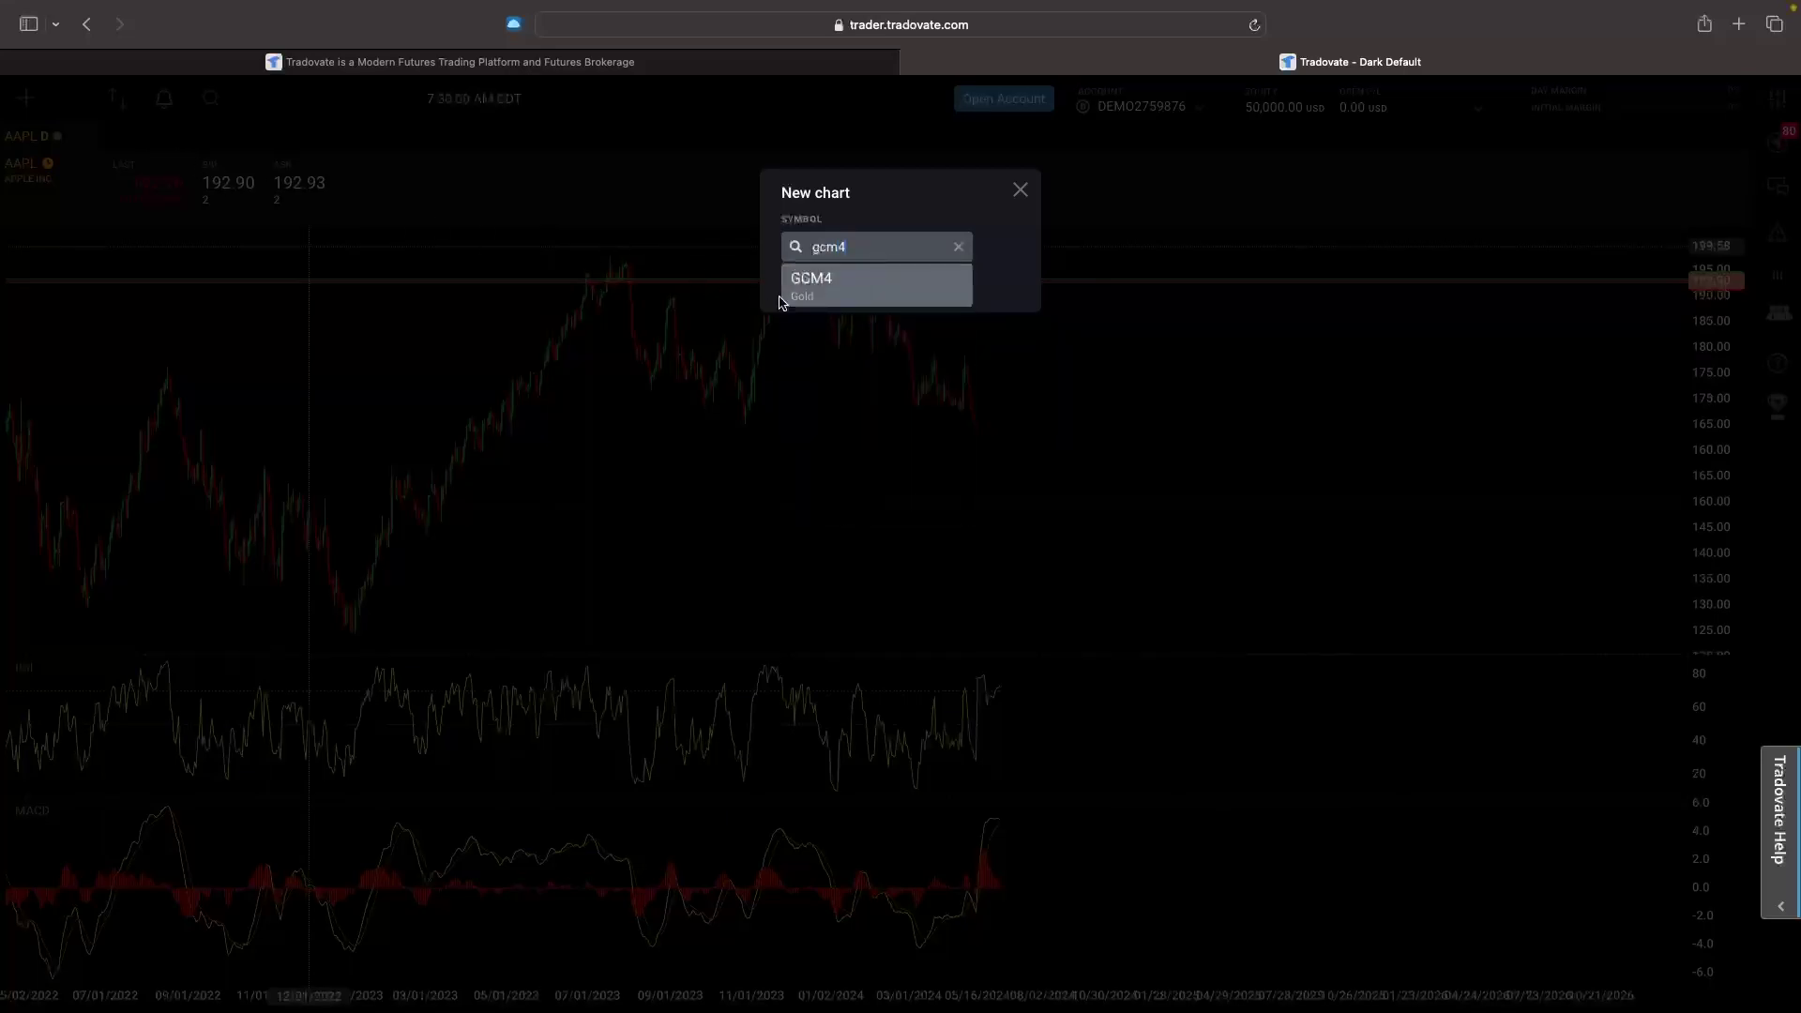
pyautogui.click(807, 287)
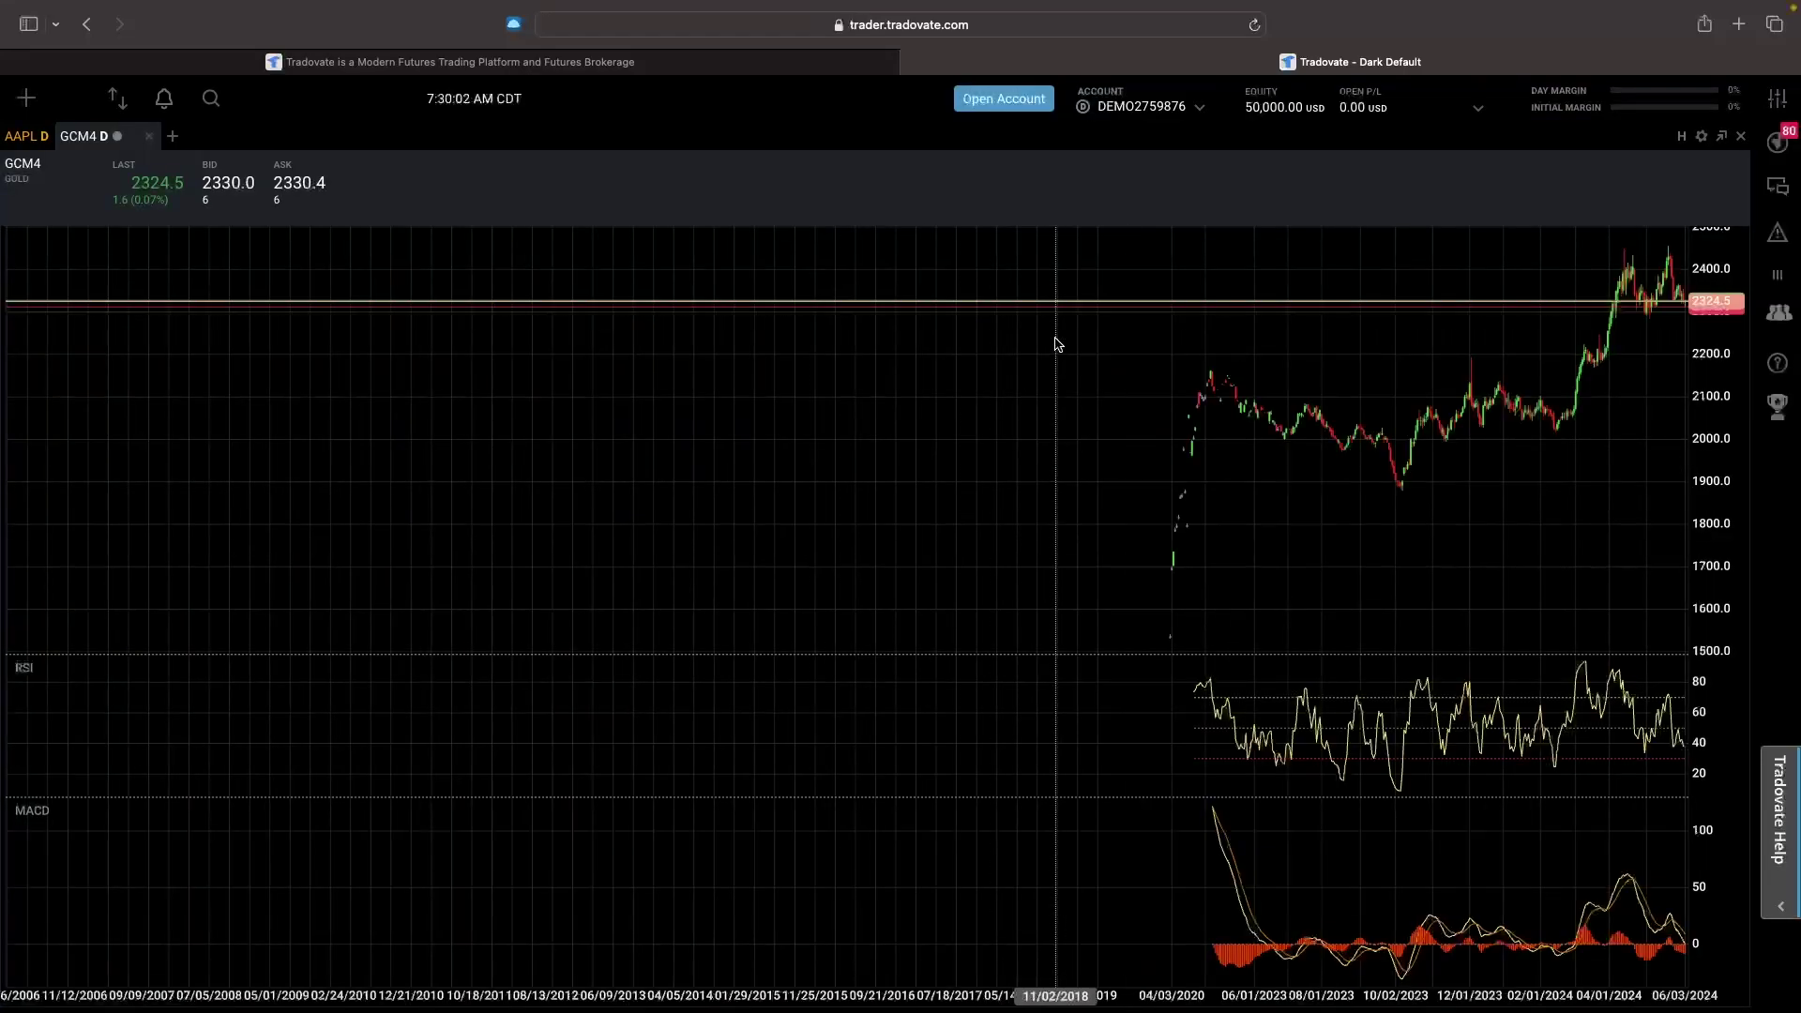
pyautogui.scroll(3, 1057, 503)
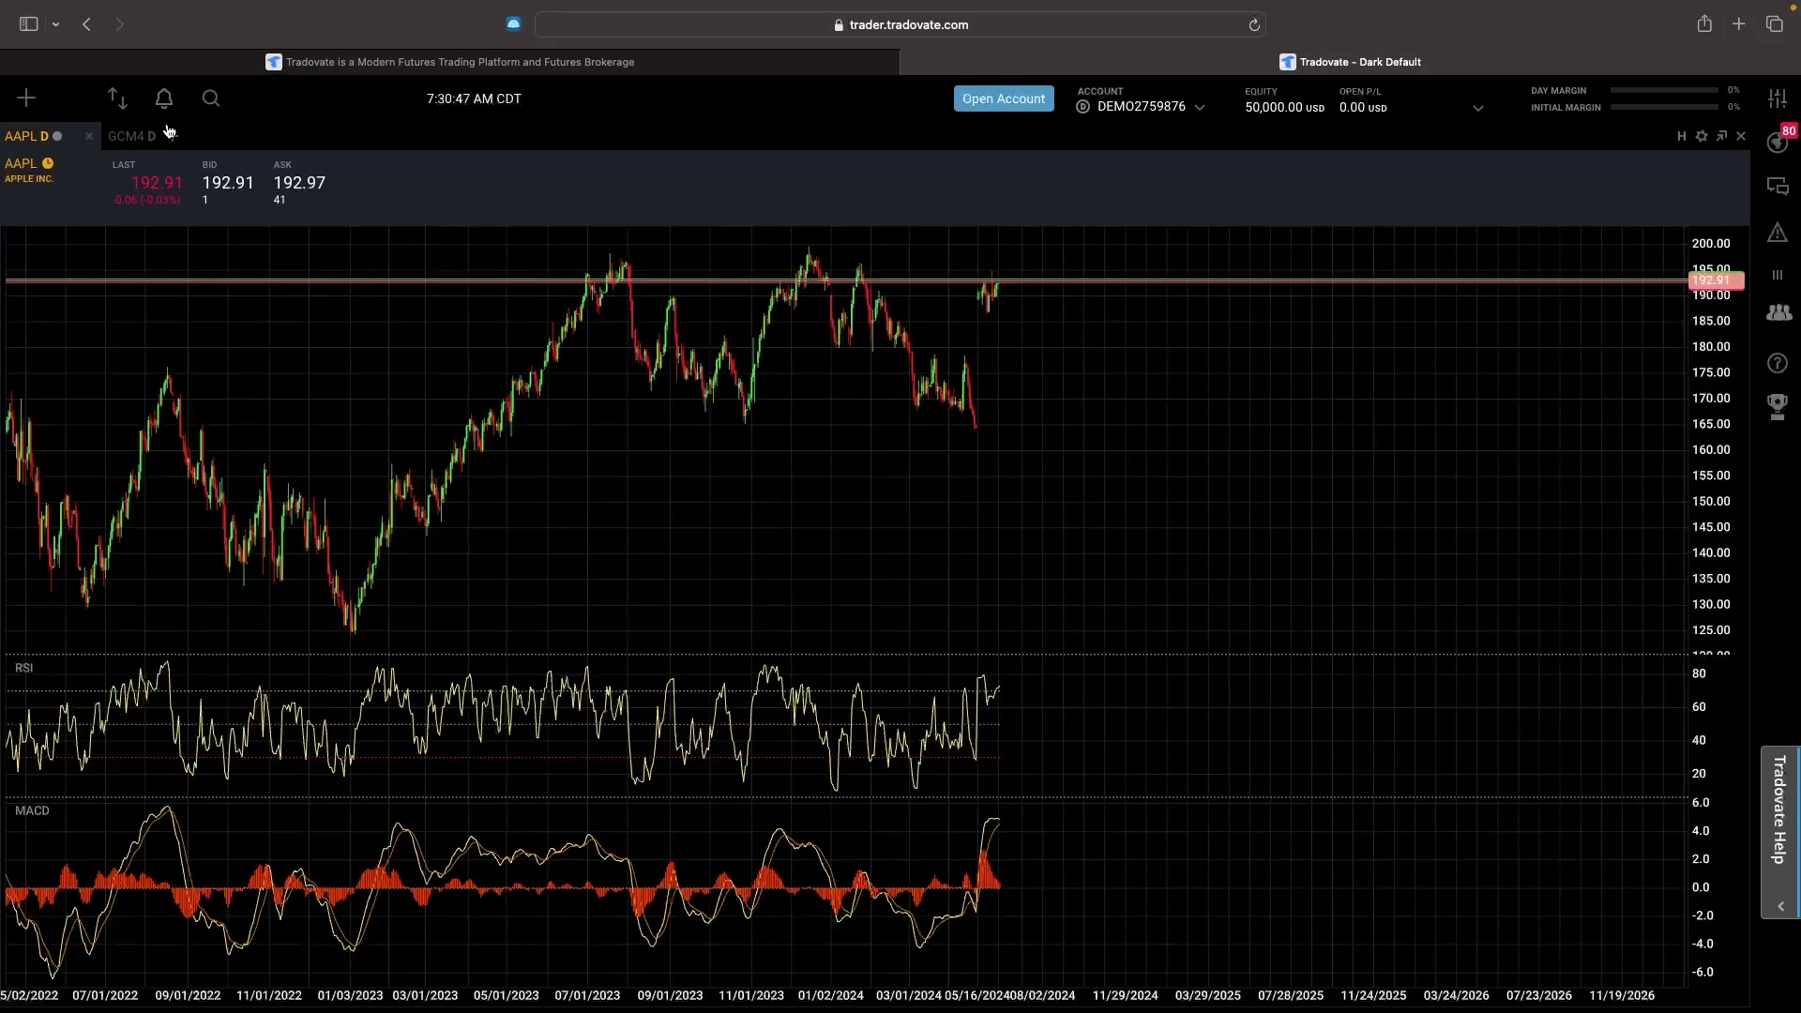
# - Open a new chart for TSLA alongside the AAPL and GCM4 charts
pyautogui.click(169, 136)
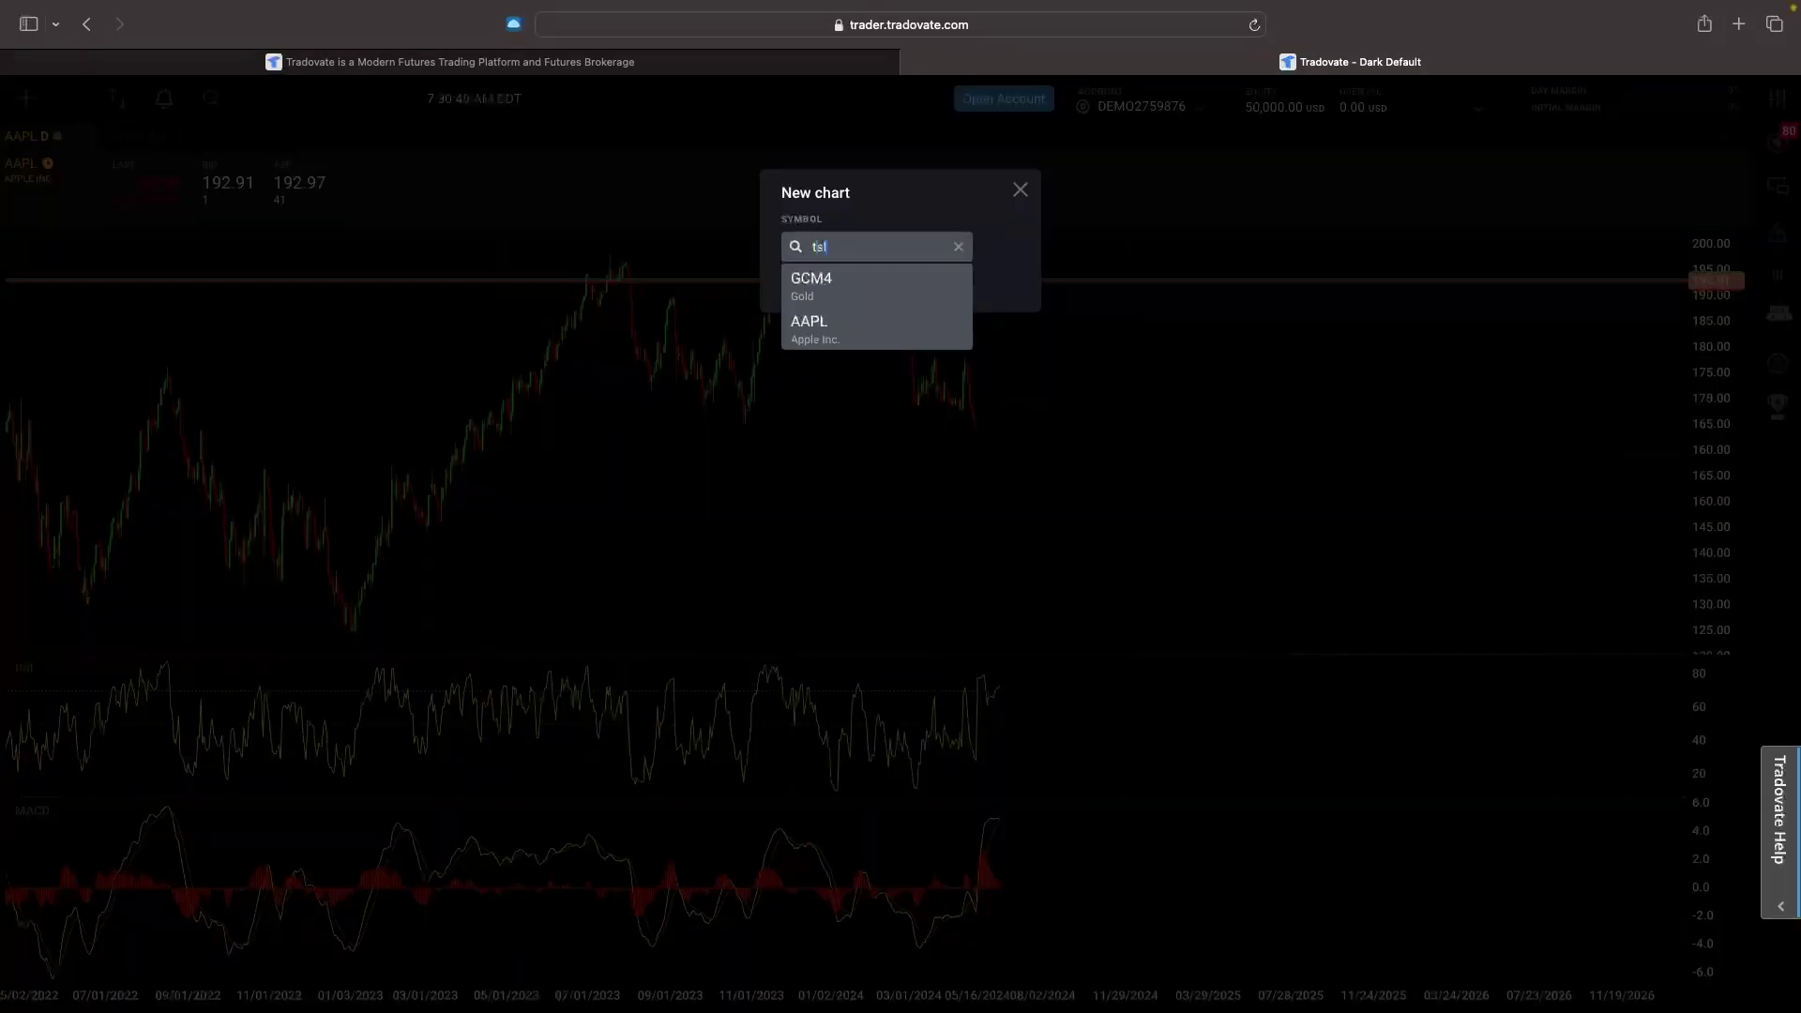
pyautogui.write('tsla')
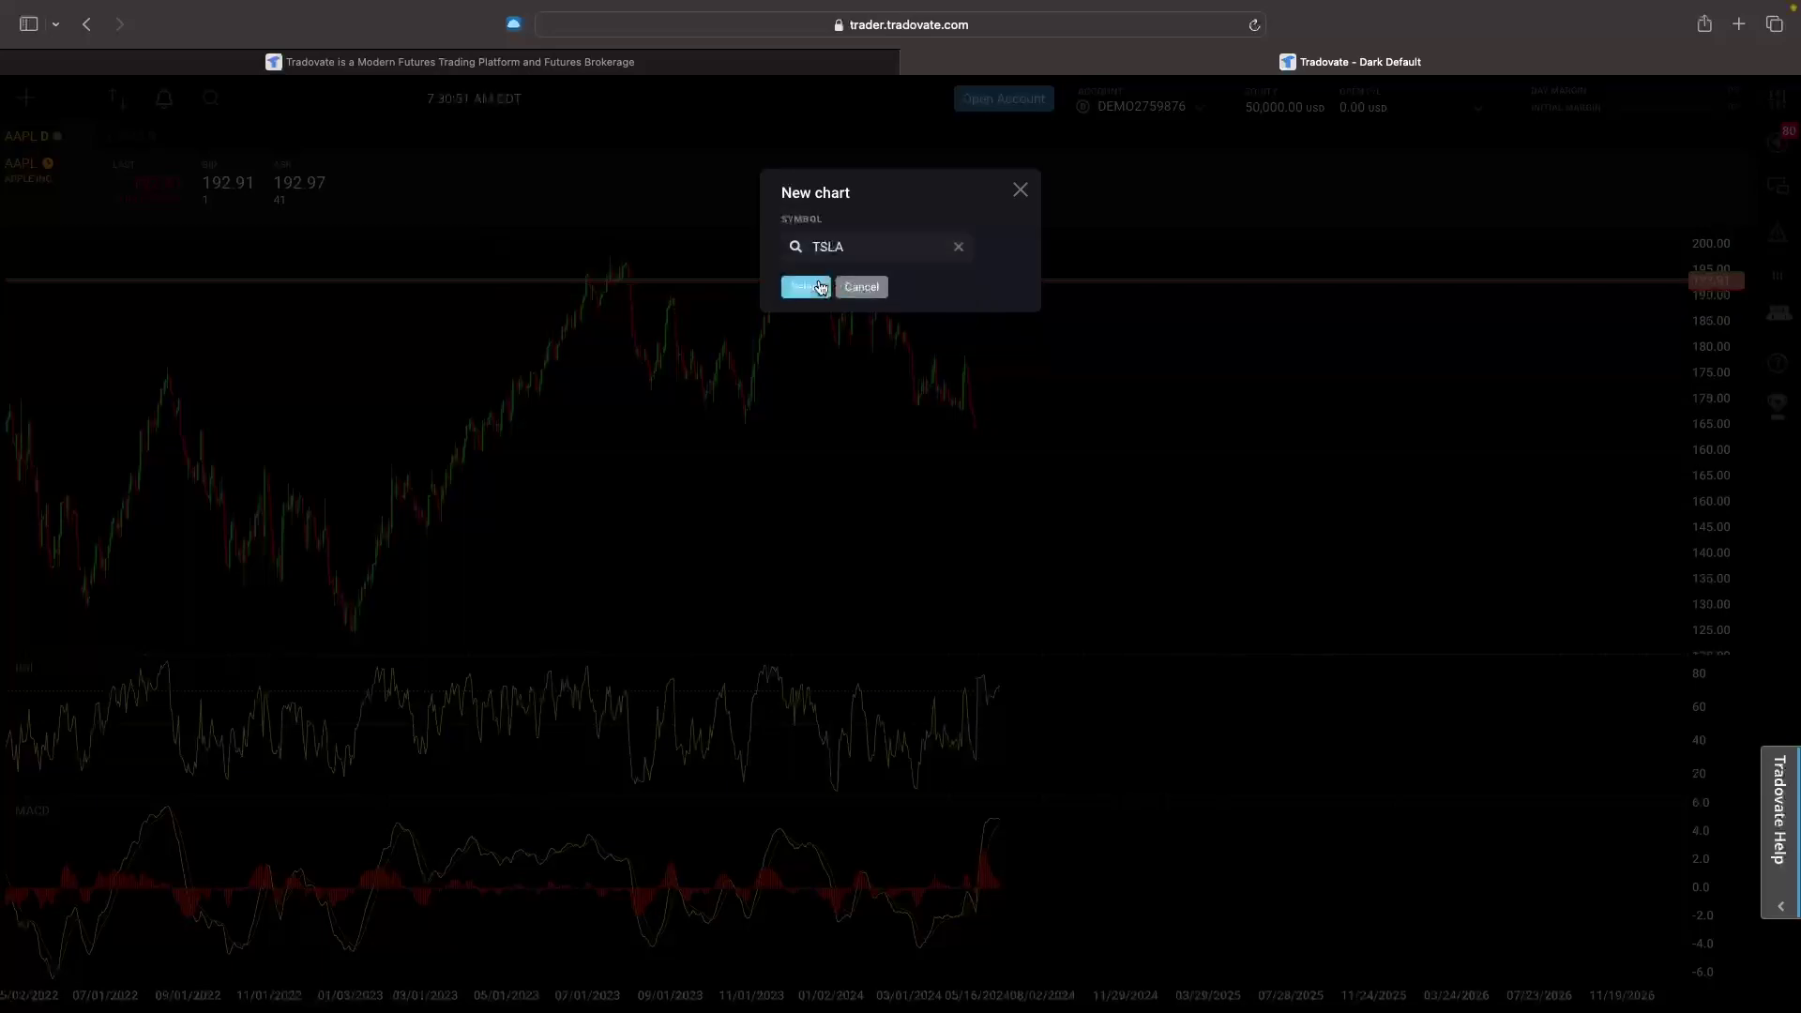
pyautogui.click(819, 287)
# - Reorder the open charts as TSLA, AAPL and GCM4, and display the GCM4 chart
pyautogui.moveTo(156, 142)
pyautogui.mouseDown()
pyautogui.moveTo(38, 141)
pyautogui.moveTo(186, 139)
pyautogui.mouseUp()
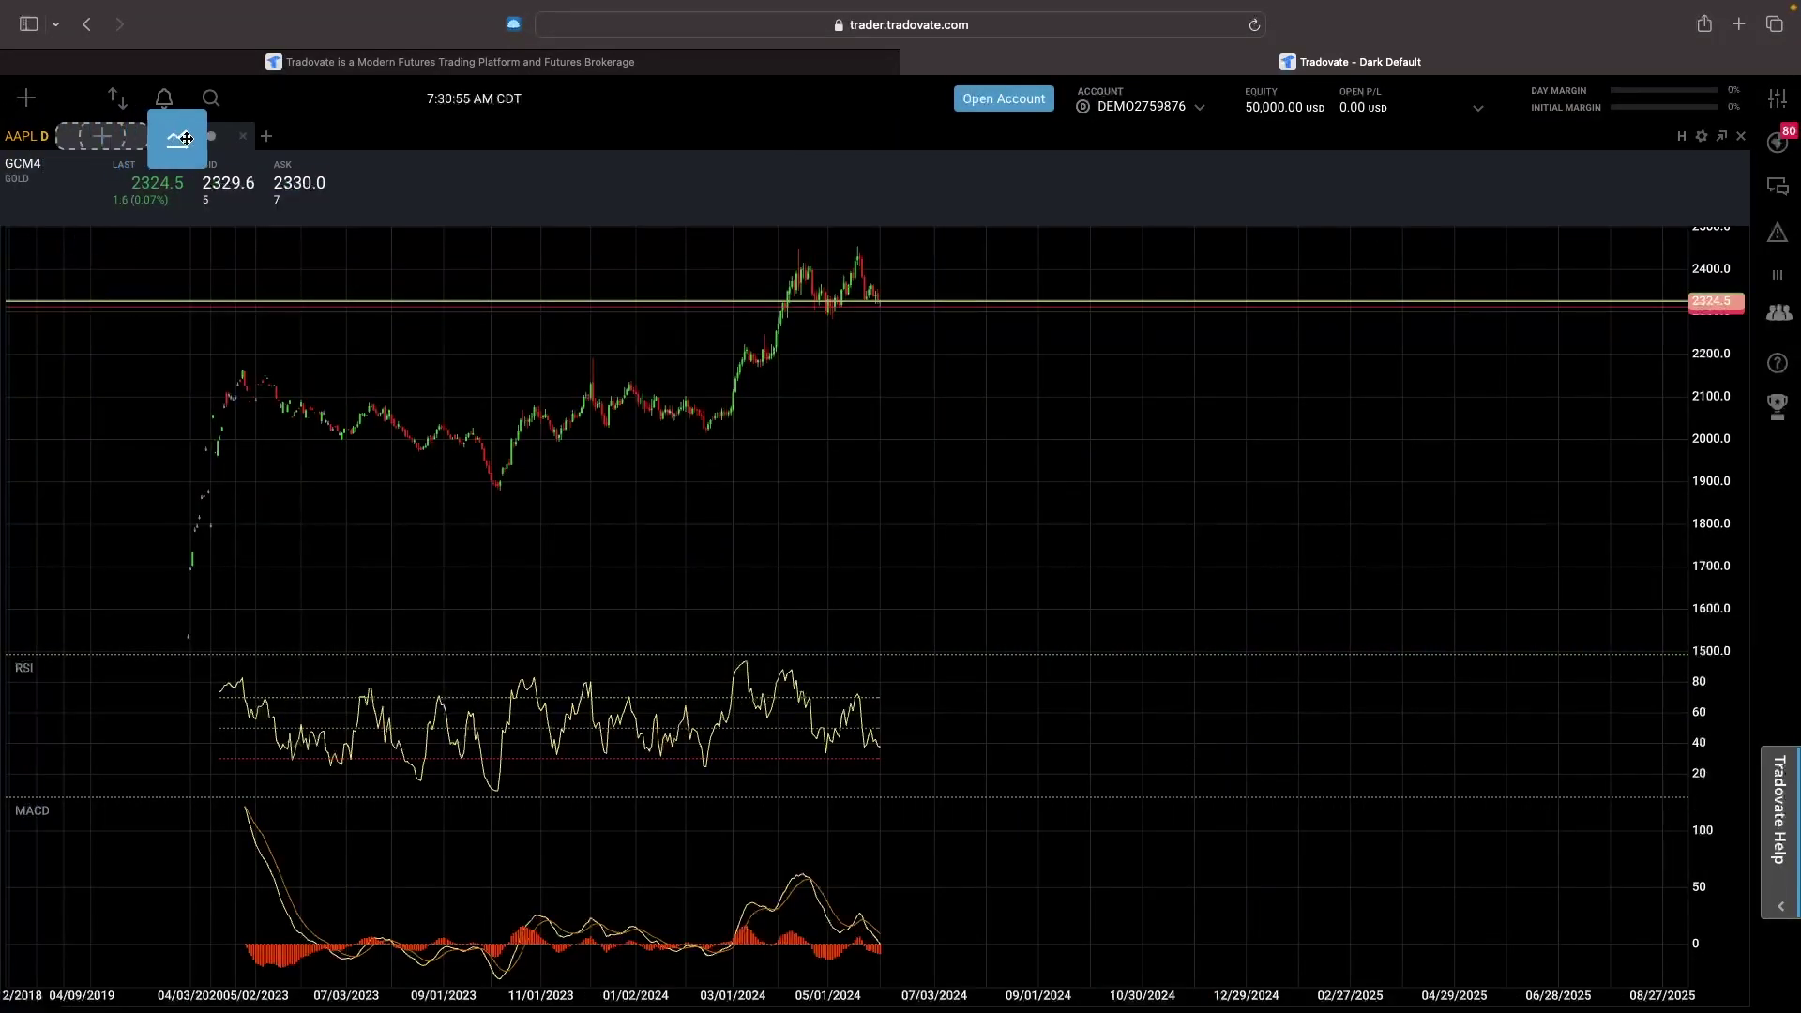
pyautogui.moveTo(300, 134); pyautogui.dragTo(294, 138)
pyautogui.moveTo(25, 136); pyautogui.dragTo(129, 140)
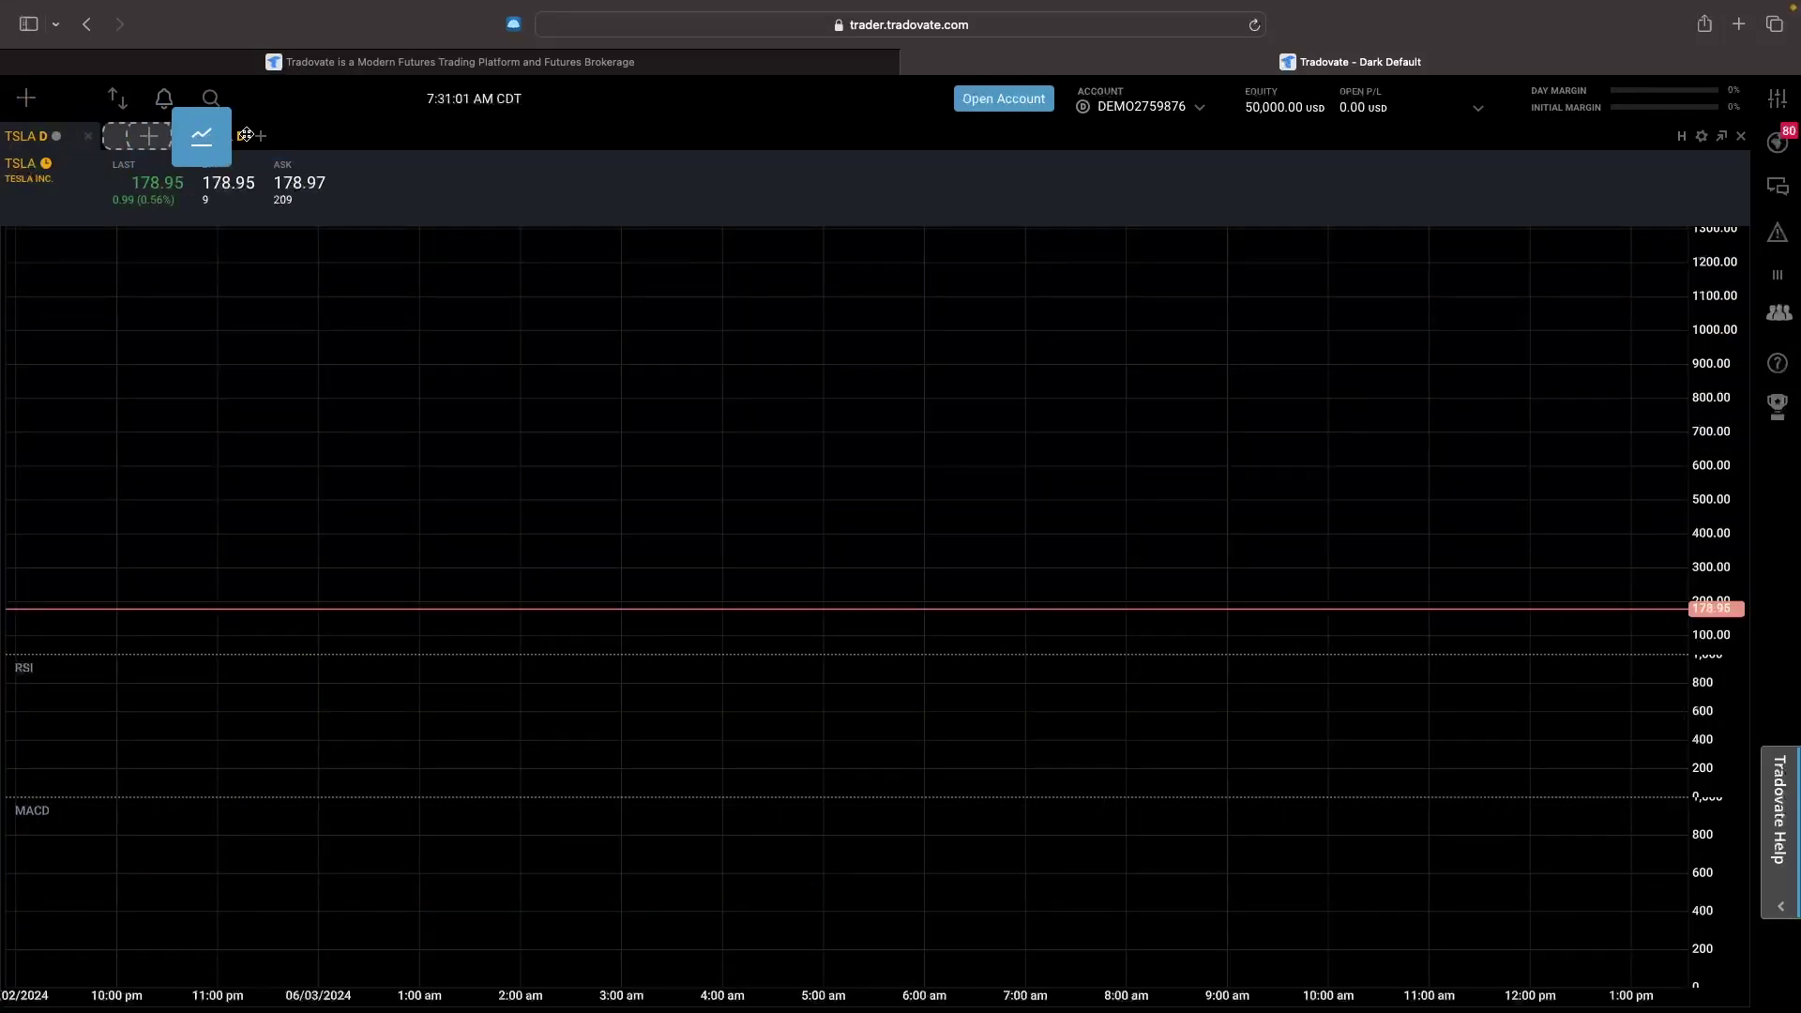
pyautogui.moveTo(246, 134); pyautogui.dragTo(156, 151)
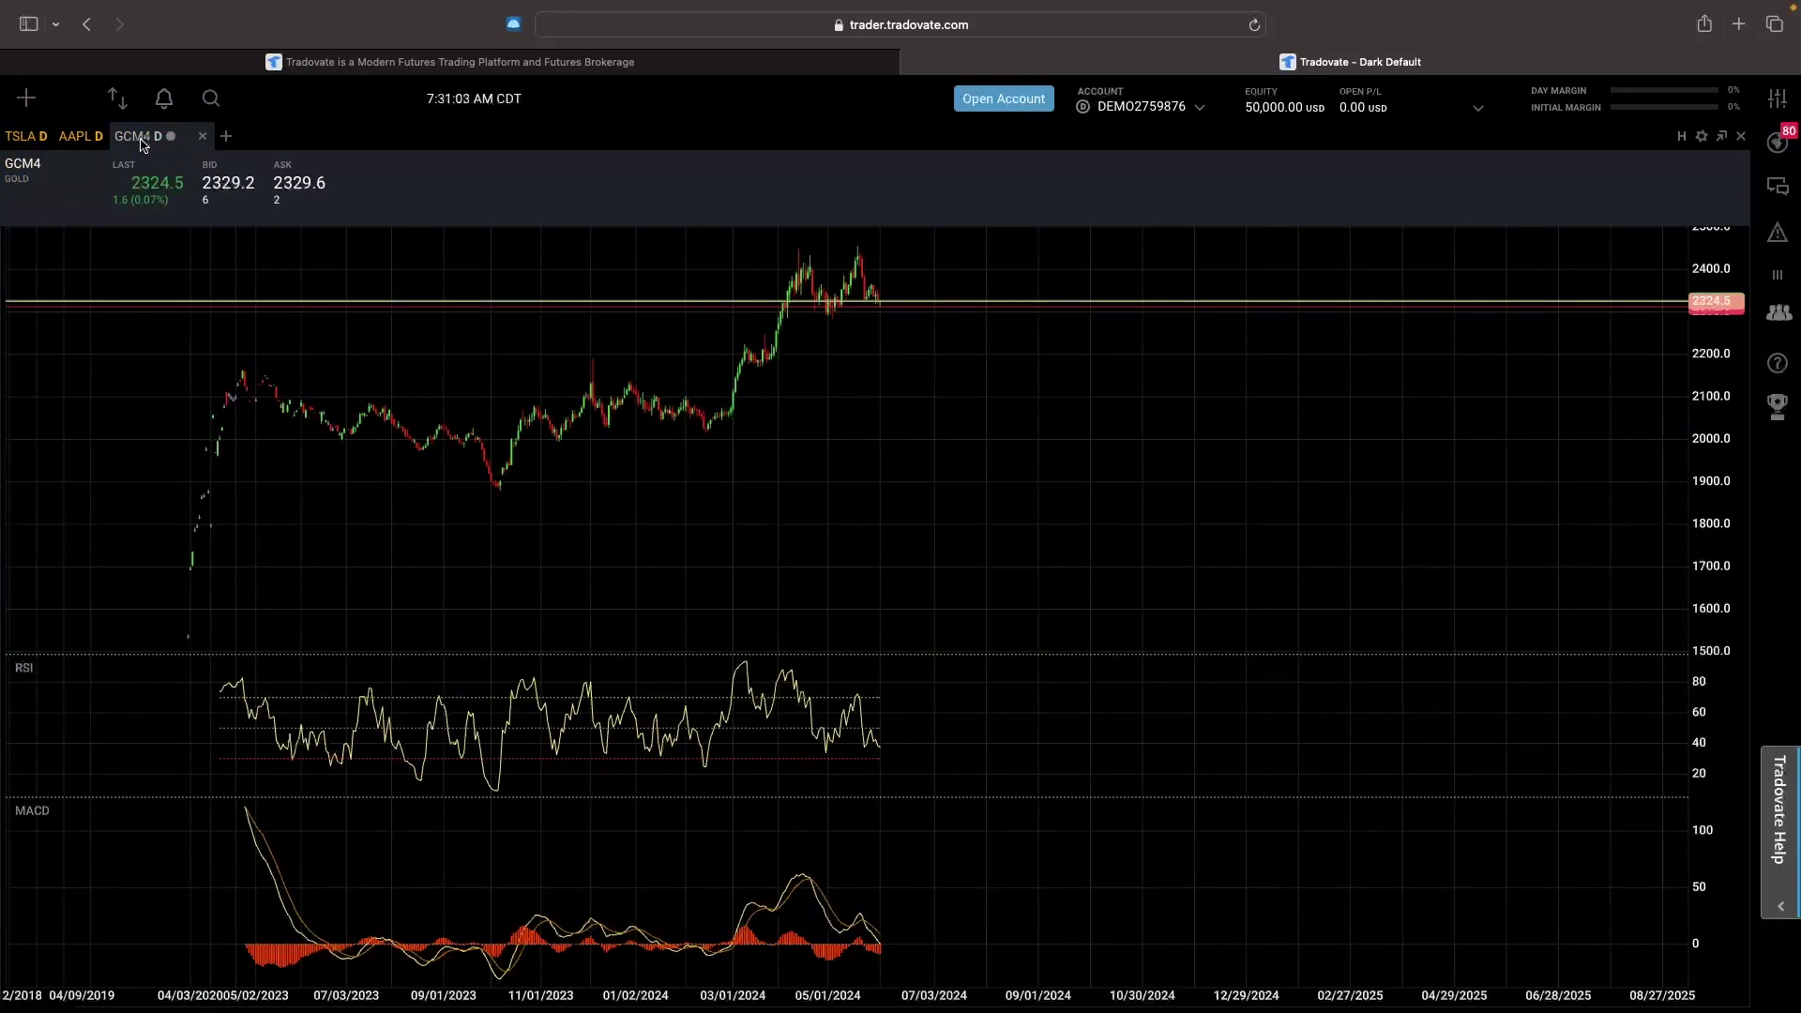
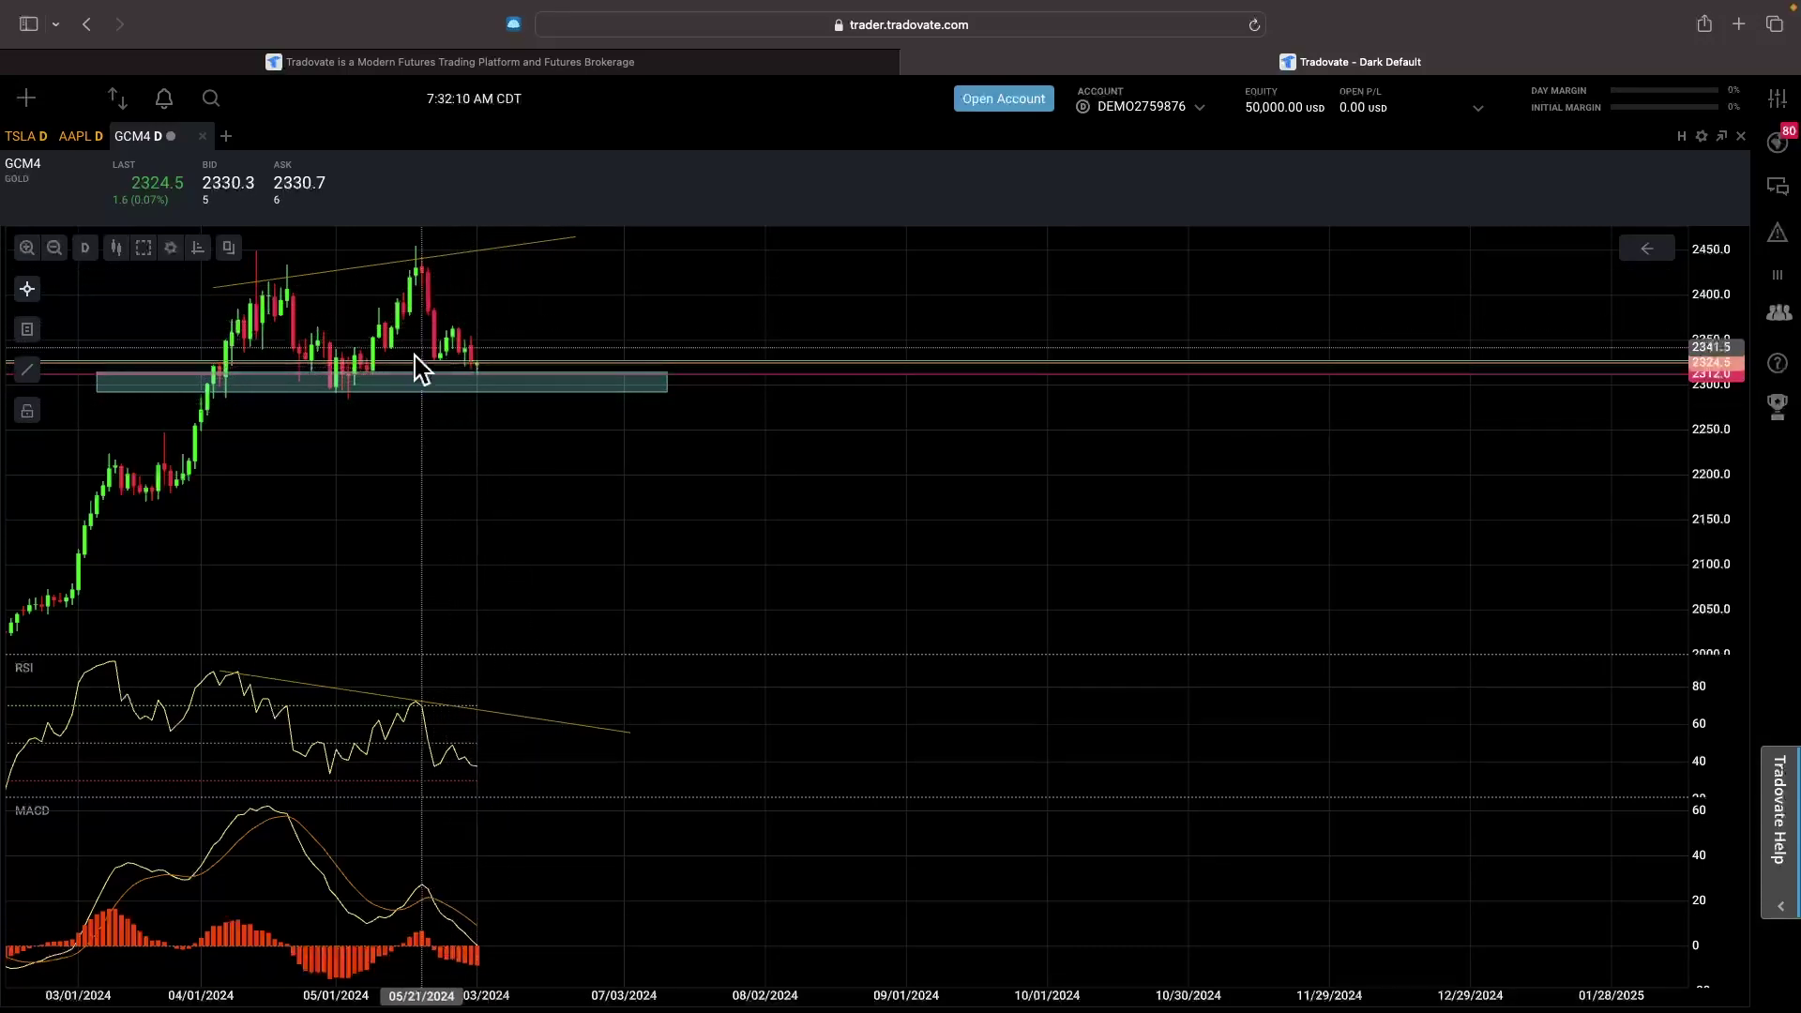
# - Turn on Trade Mode for the GCM4 chart and preview sell stop and buy limit orders at 2177.0 without placing any
pyautogui.click(1703, 137)
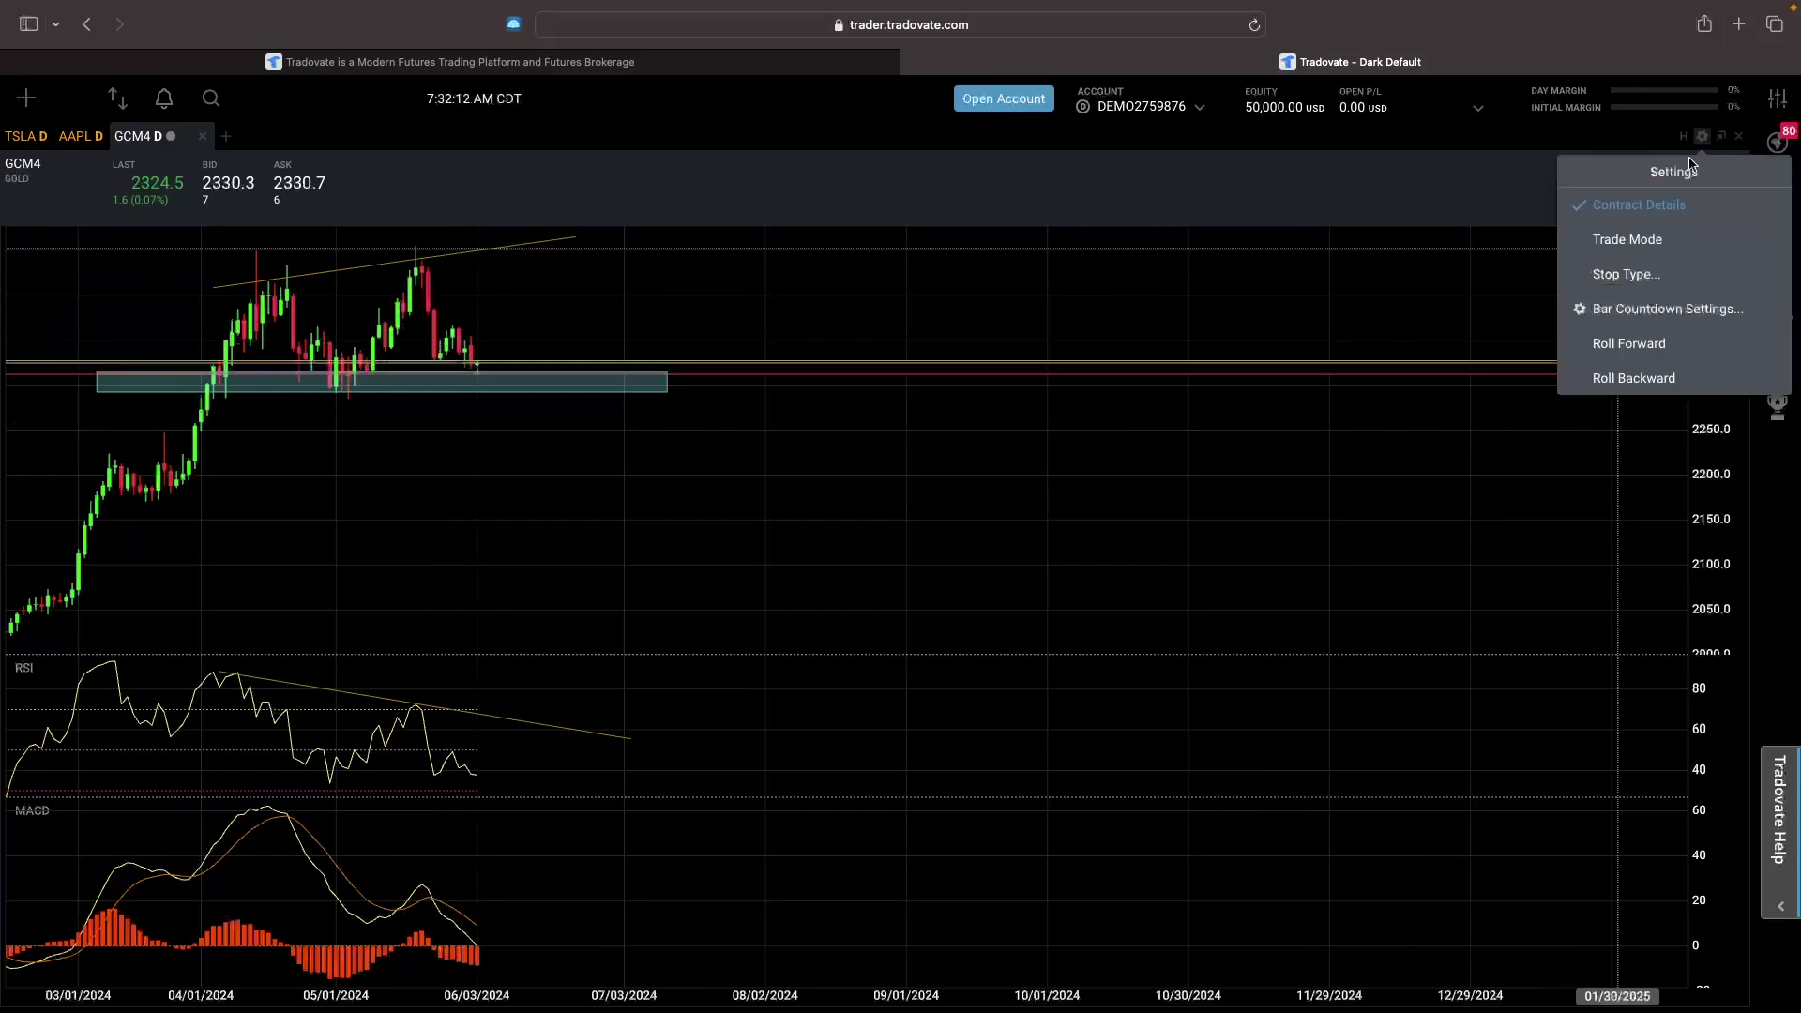
pyautogui.click(1632, 237)
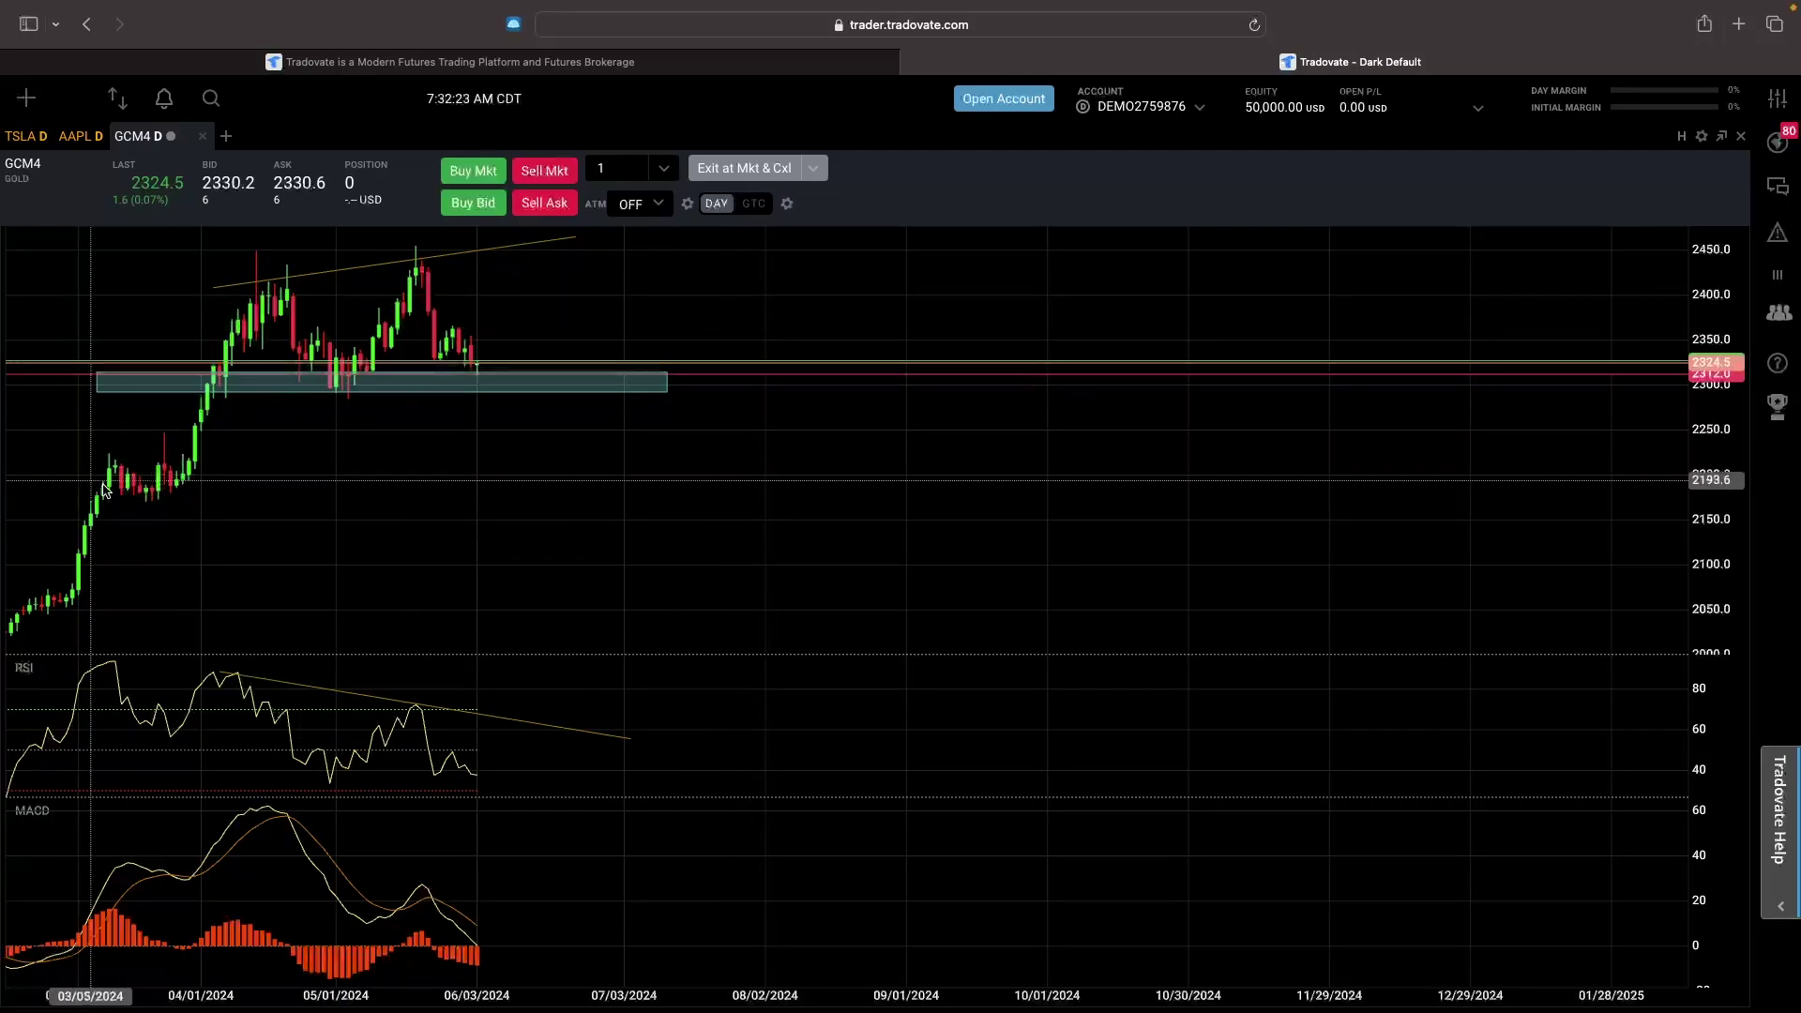
pyautogui.click(551, 497)
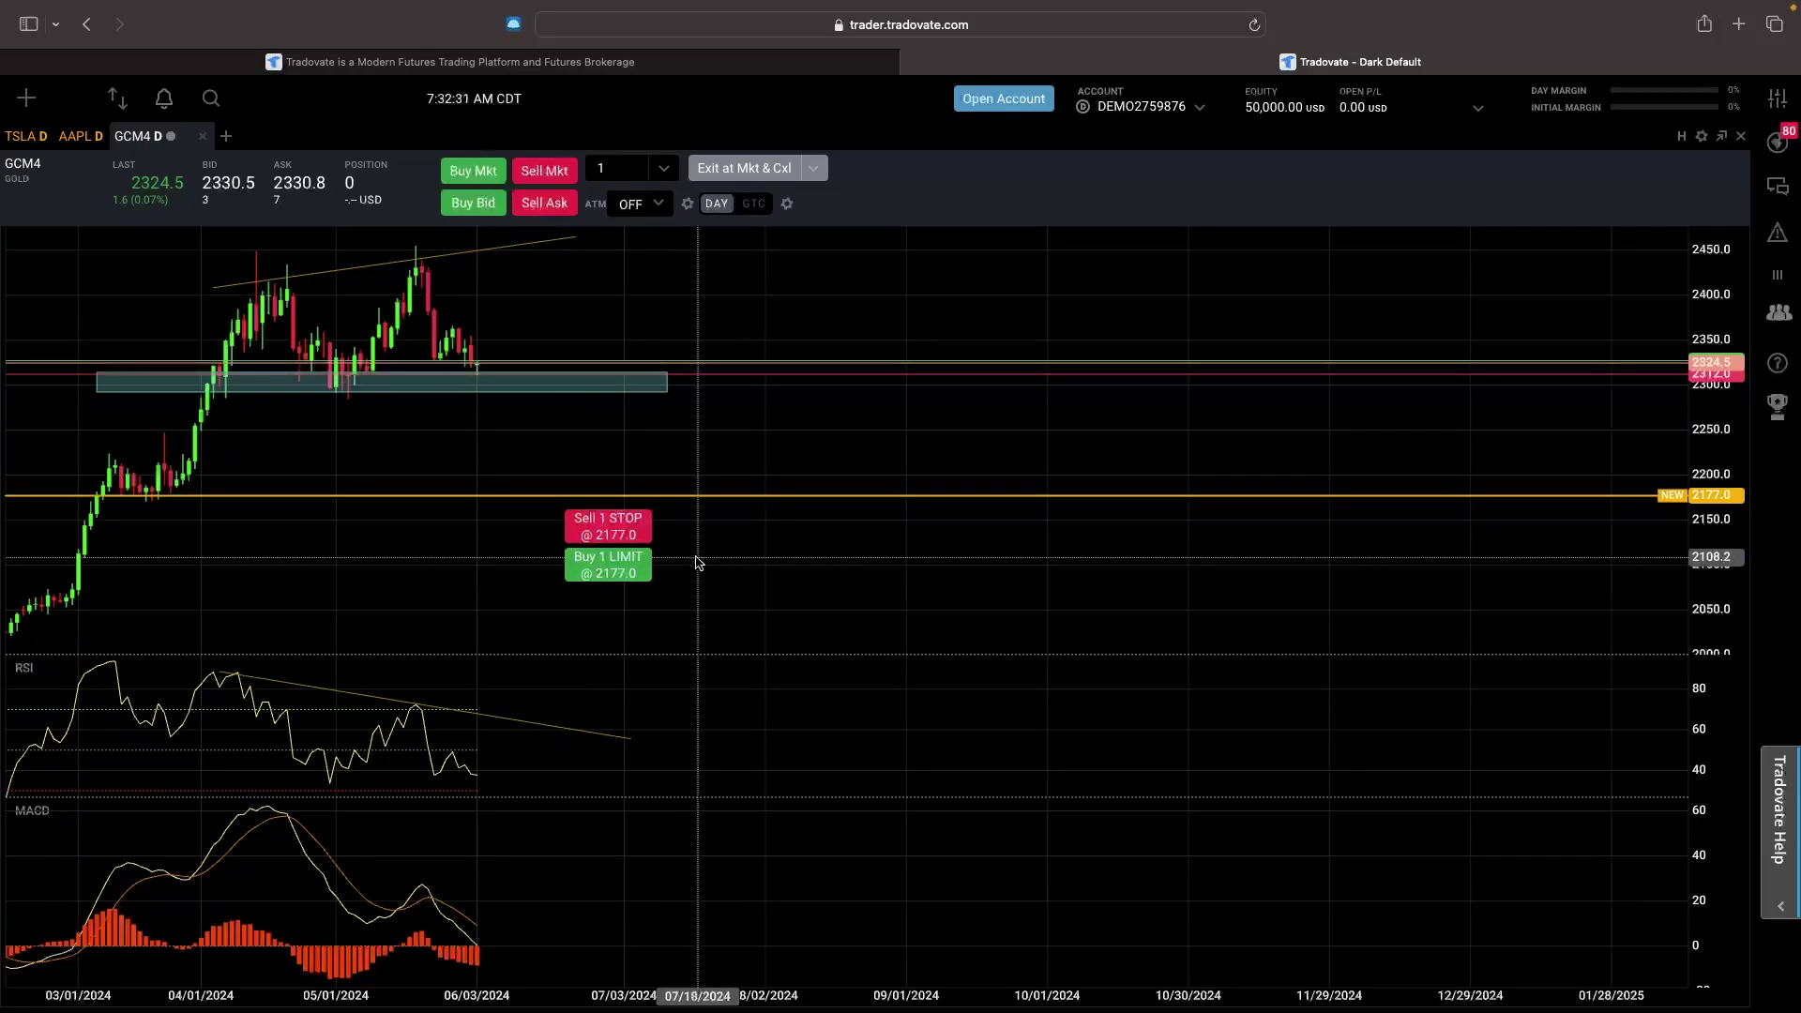
pyautogui.press('Escape')
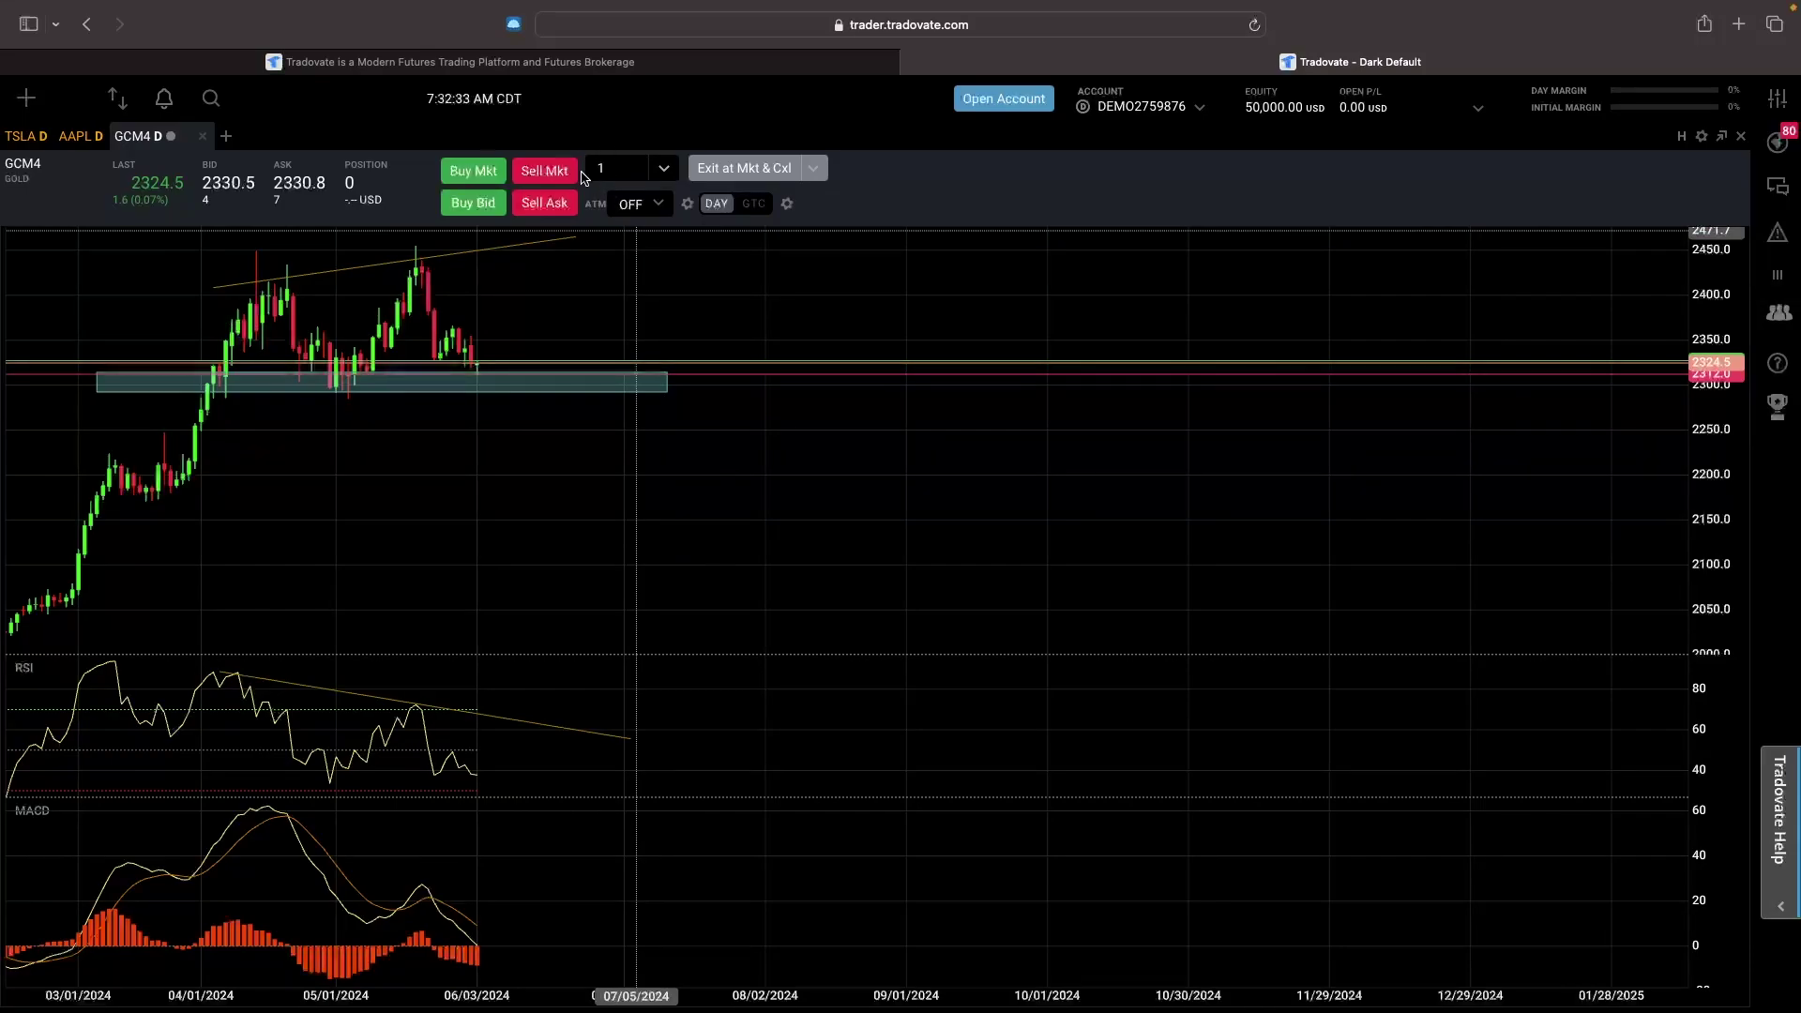
pyautogui.click(696, 483)
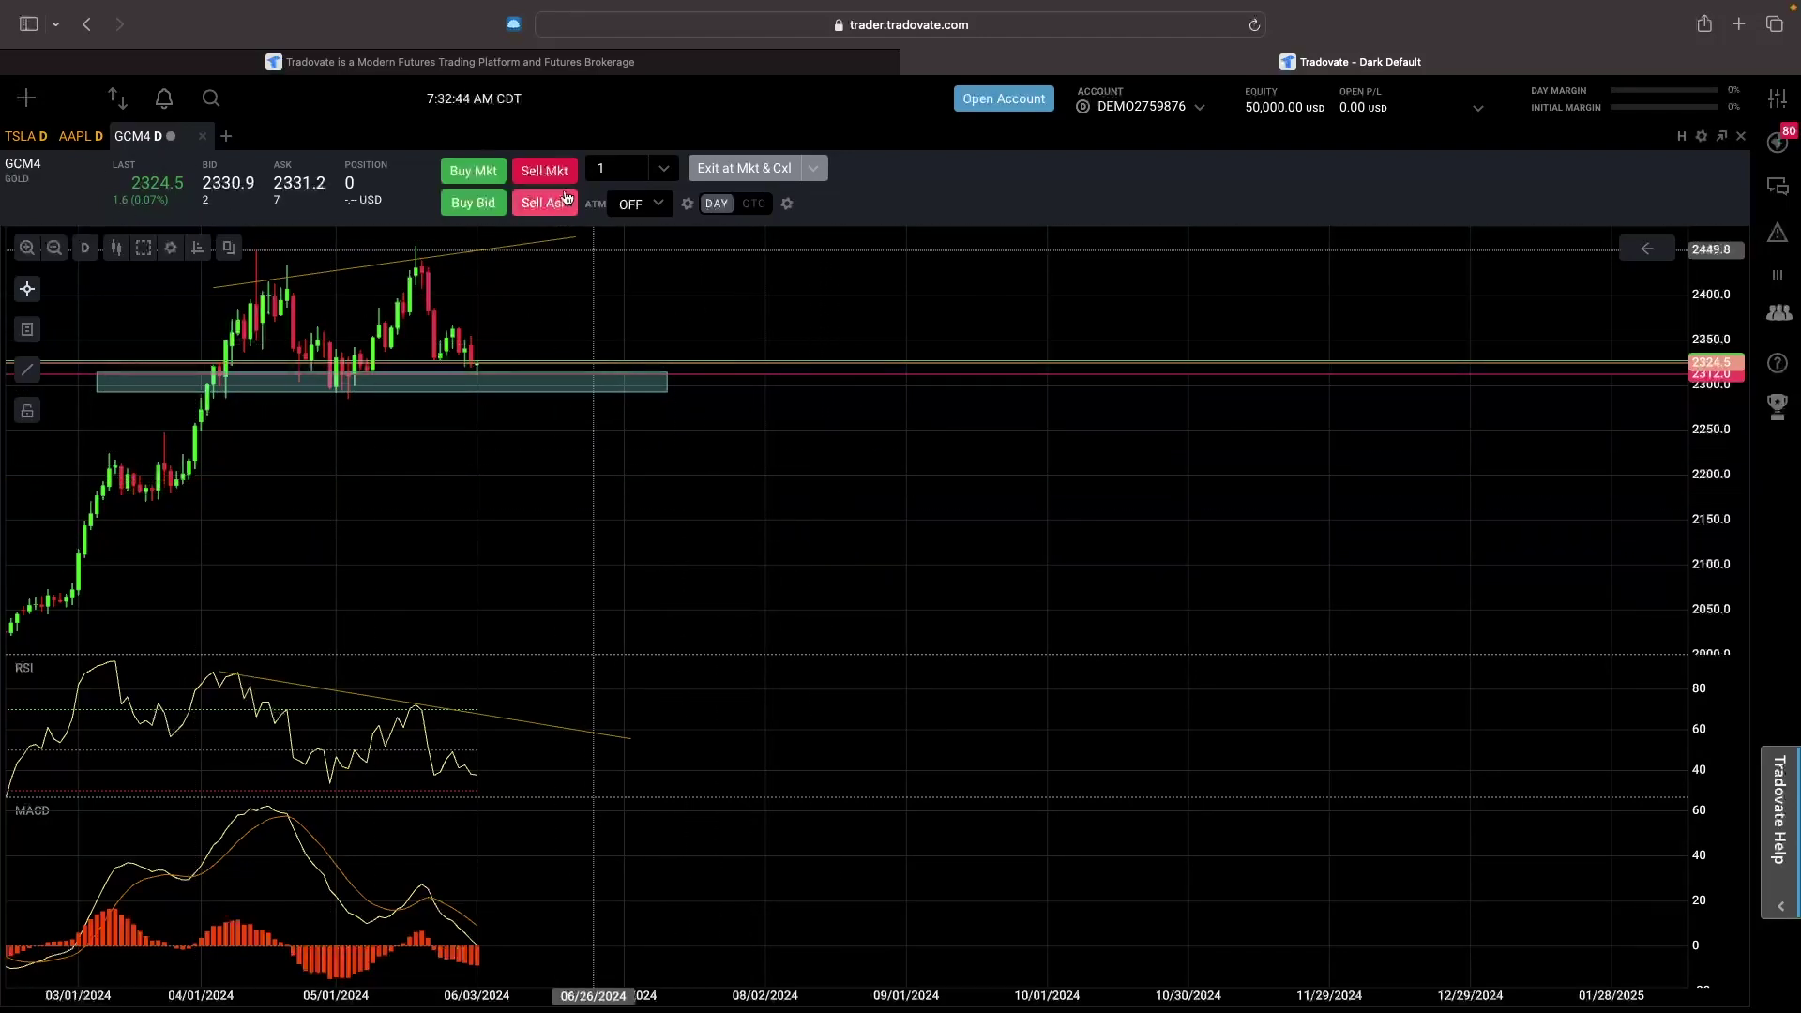
# - Set the GCM4 order quantity to 15 and preview stop and limit orders at 2184.2, dismissing them without placing any
pyautogui.press('BackSpace')
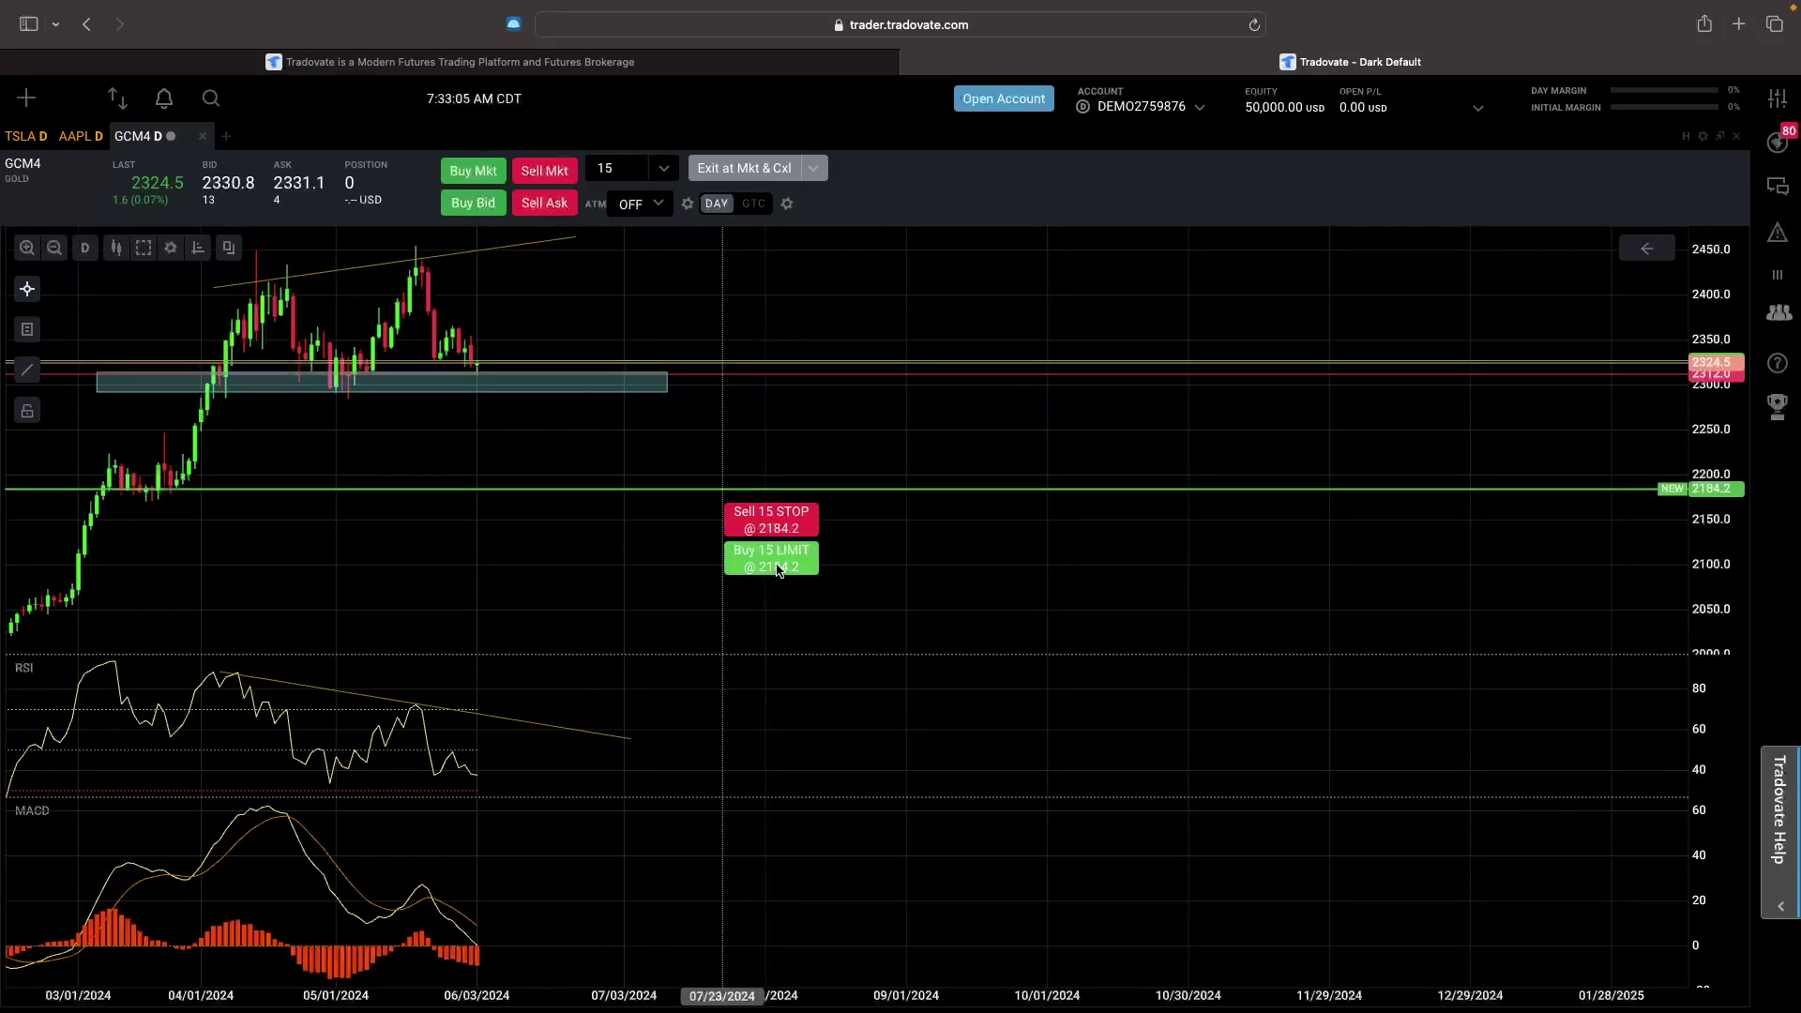
pyautogui.click(636, 491)
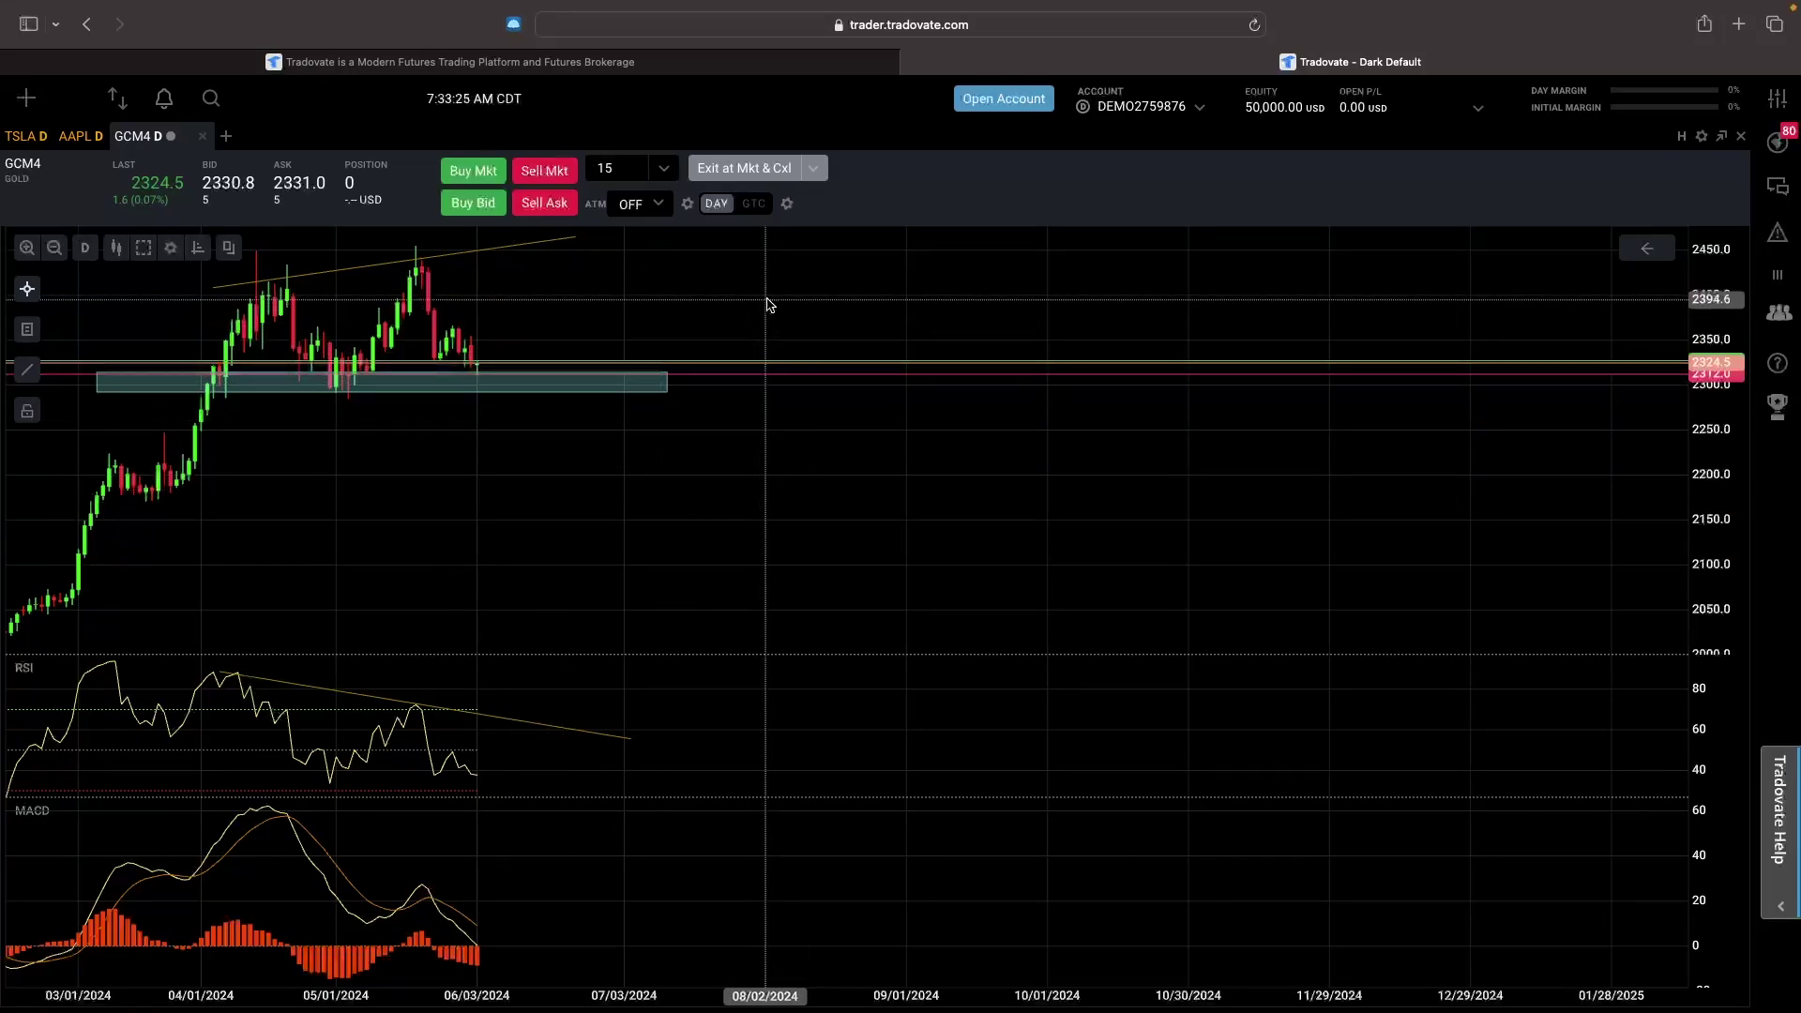
# - Create and save an ATM named SL + TP with a take profit of 10 ticks and a stop loss of 10 ticks
pyautogui.click(688, 204)
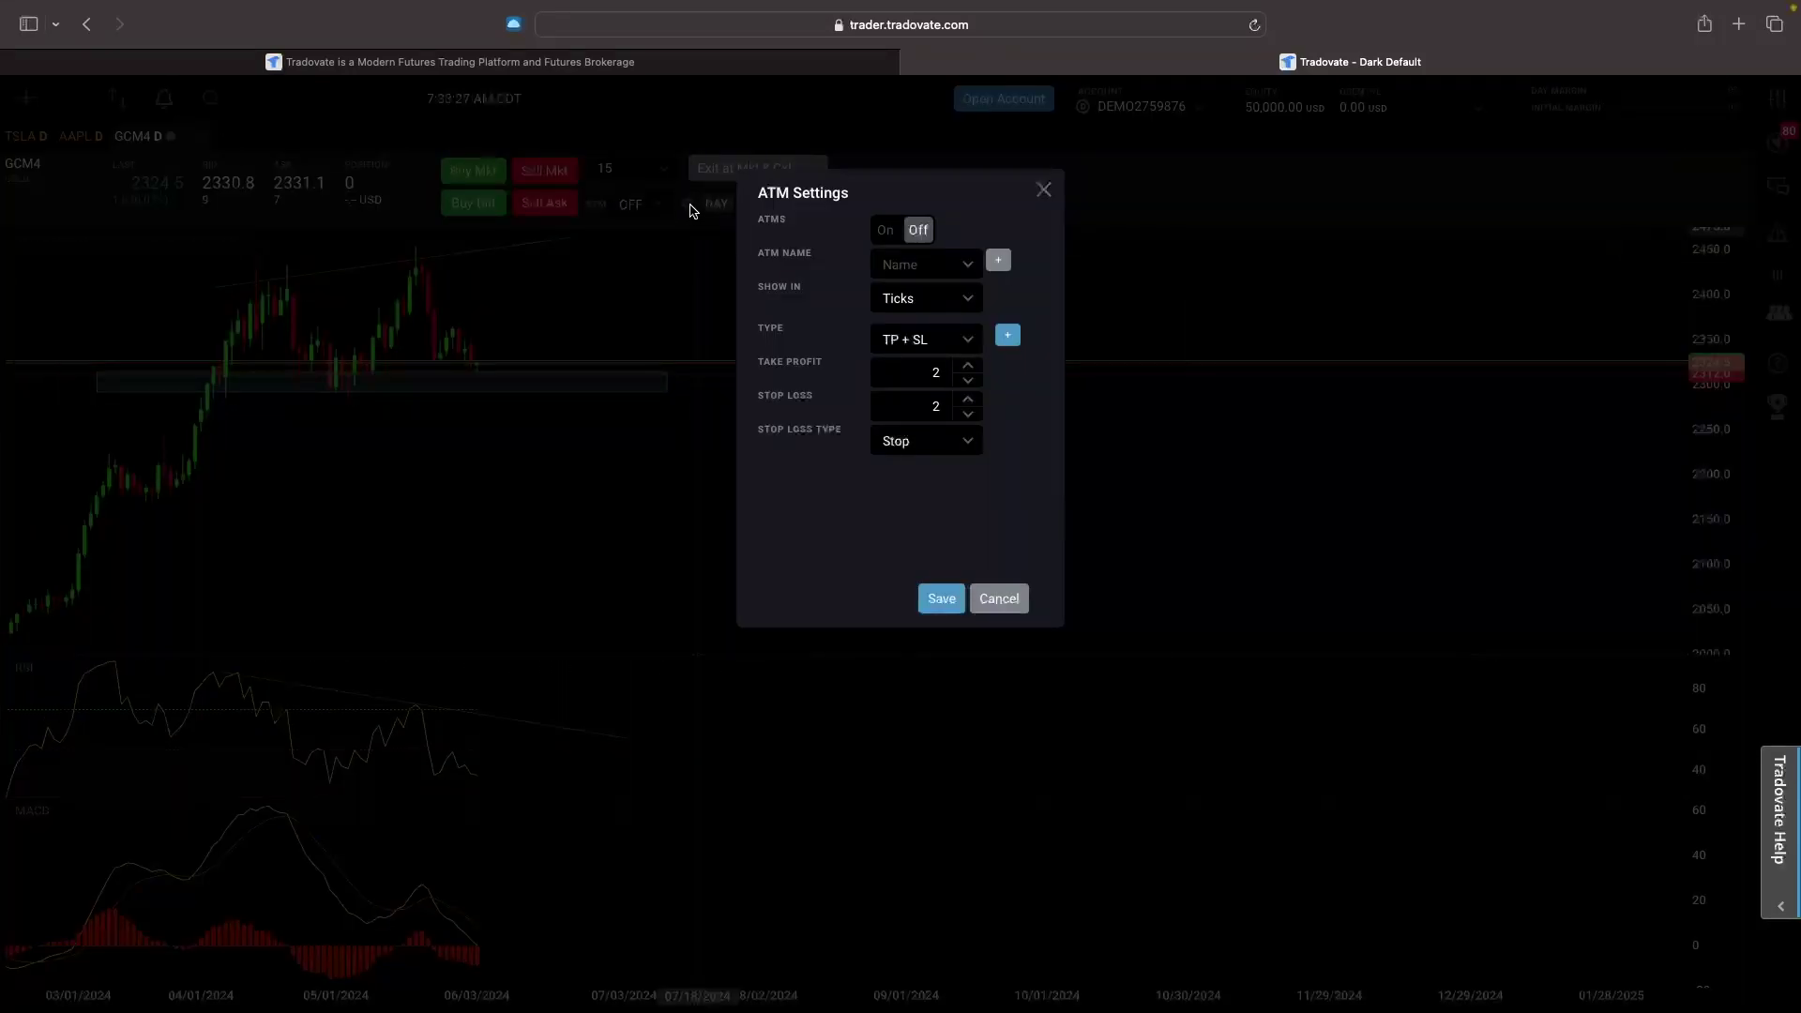
pyautogui.click(1043, 190)
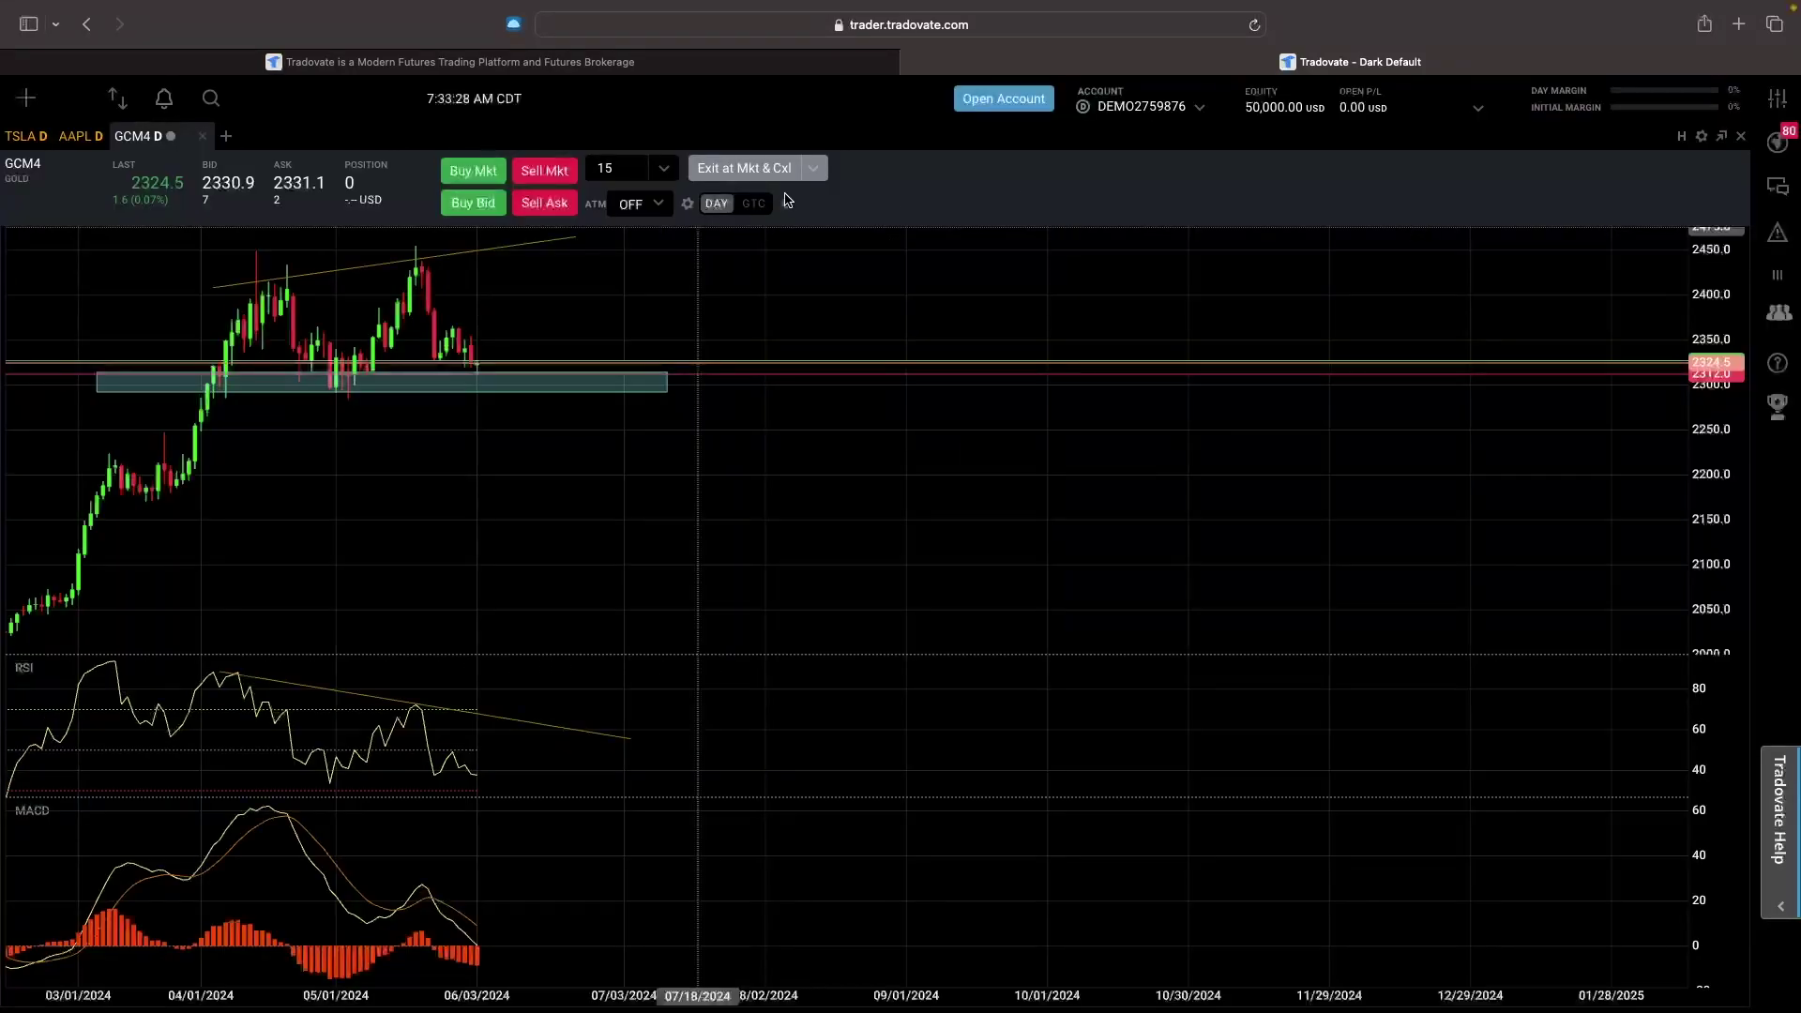
pyautogui.click(688, 209)
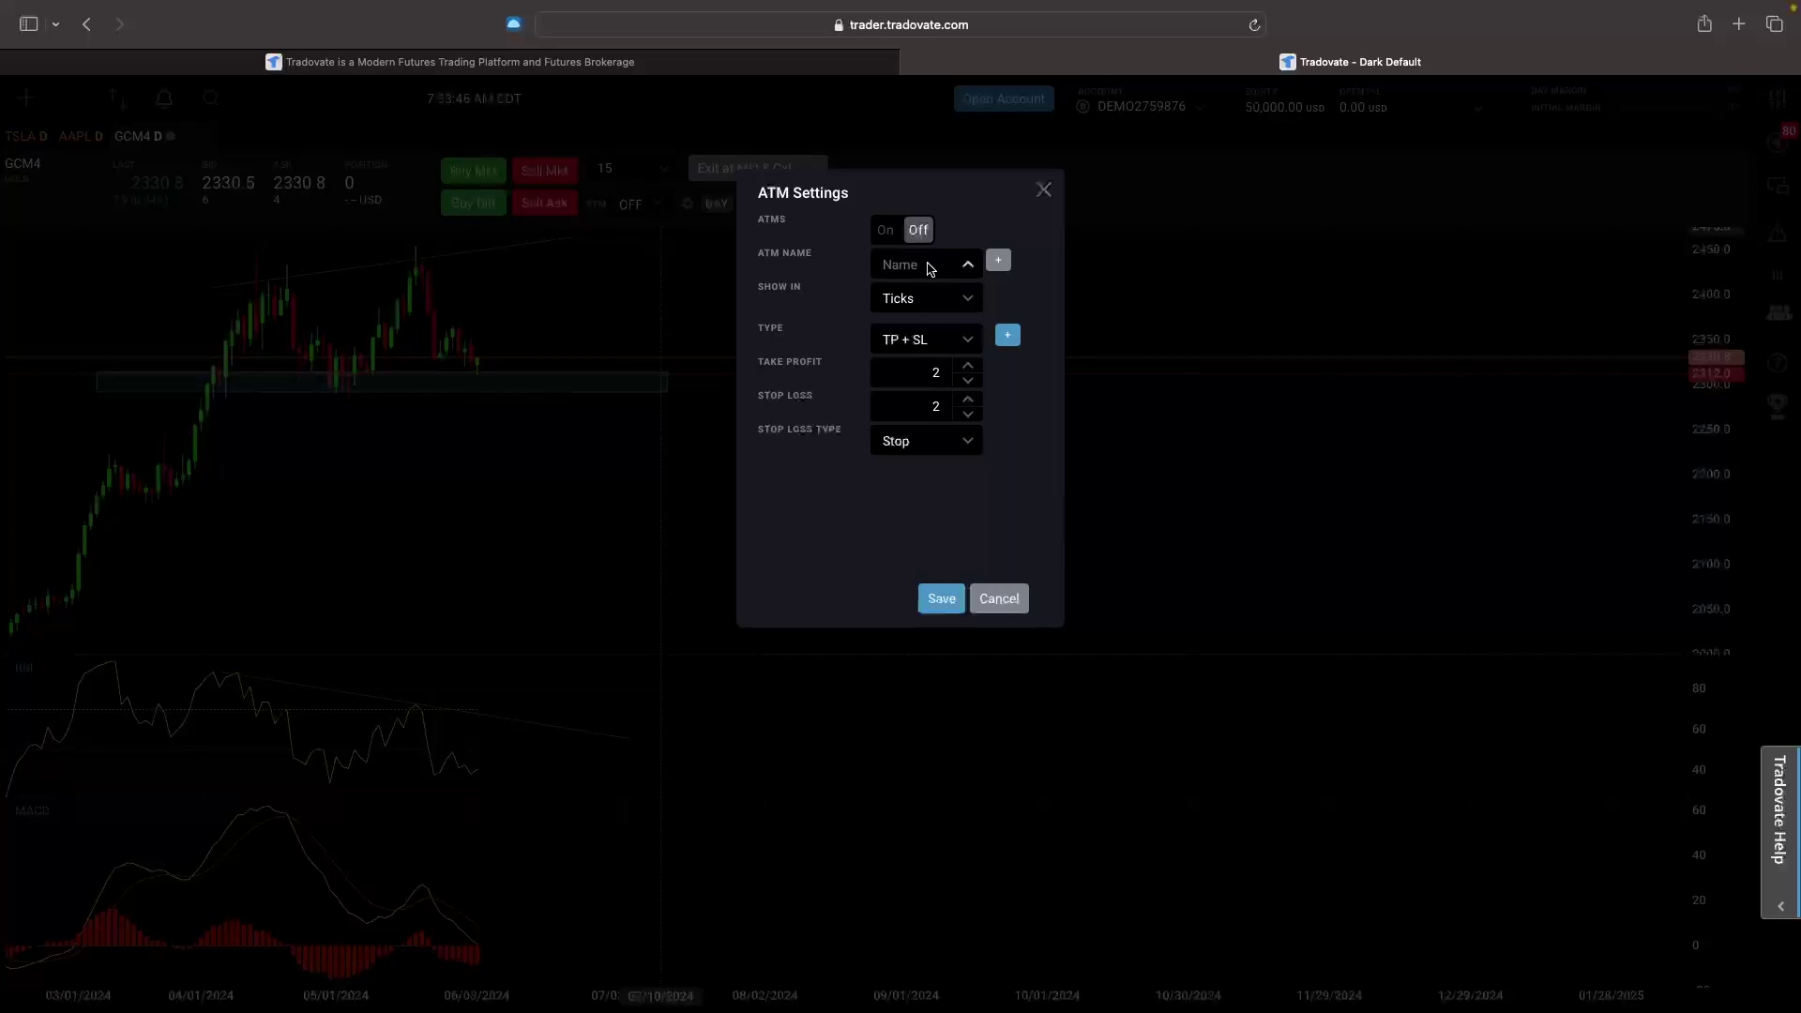
pyautogui.click(999, 263)
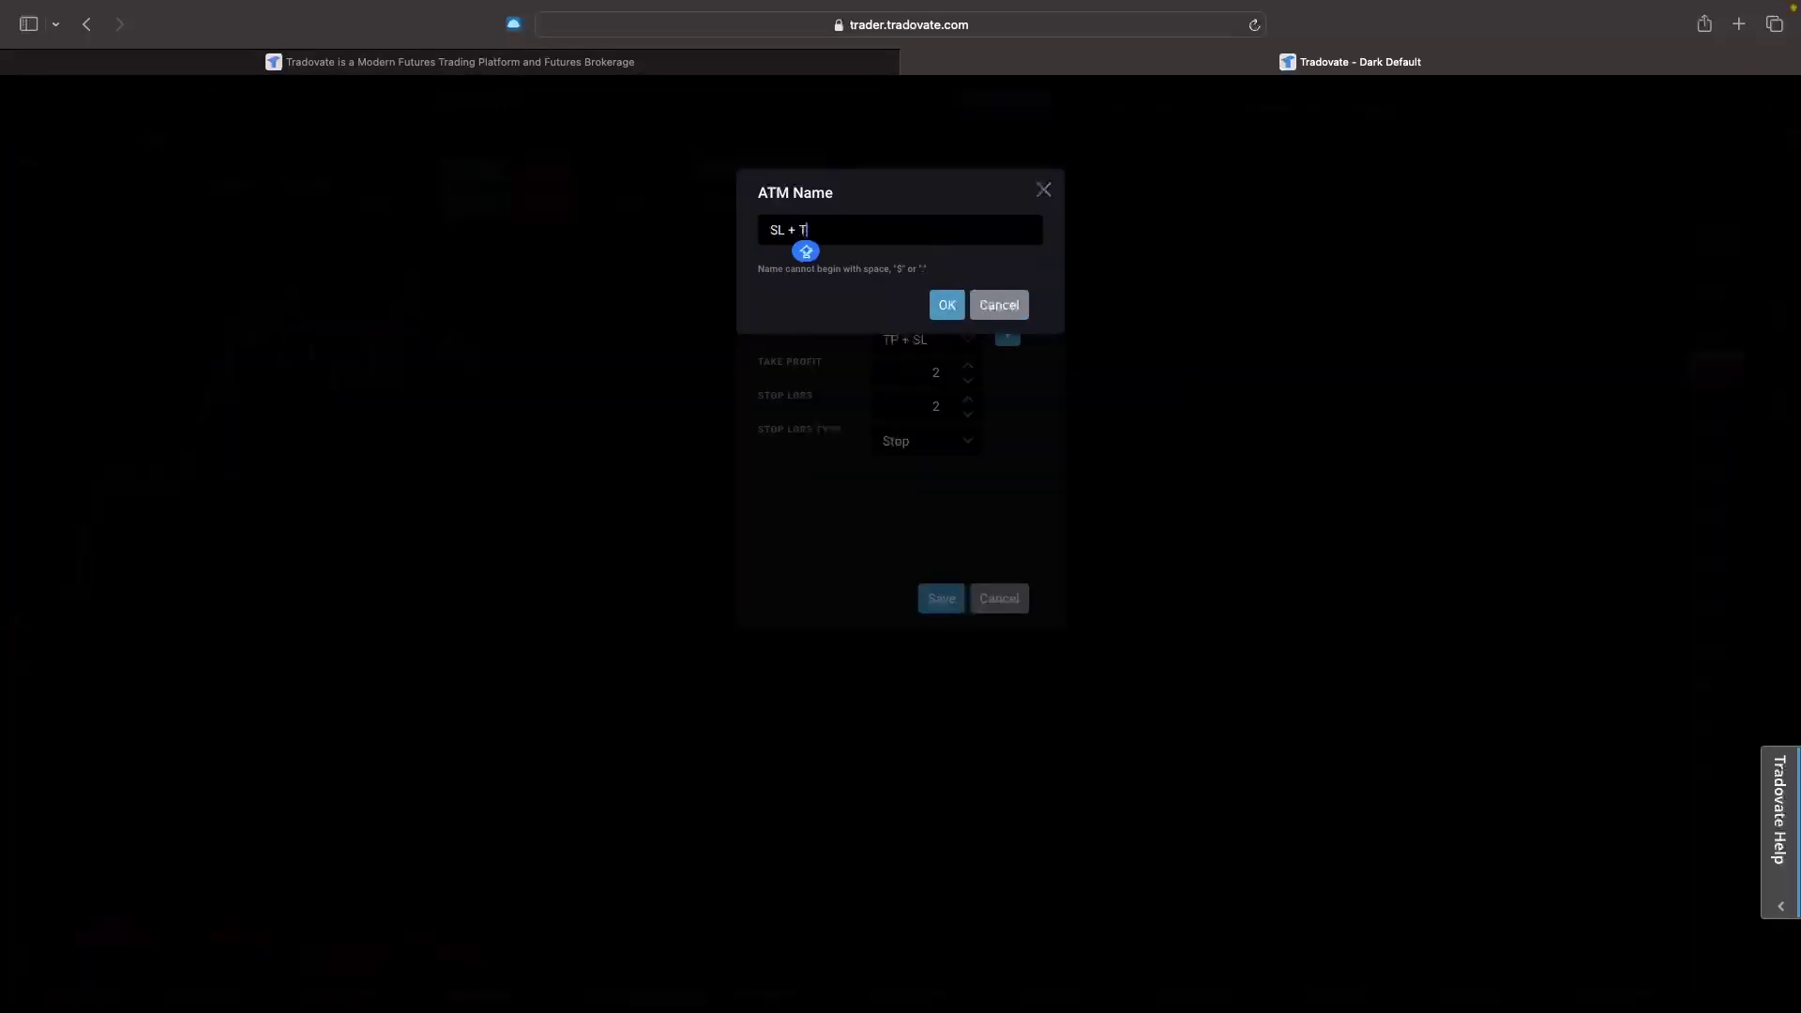
pyautogui.click(949, 309)
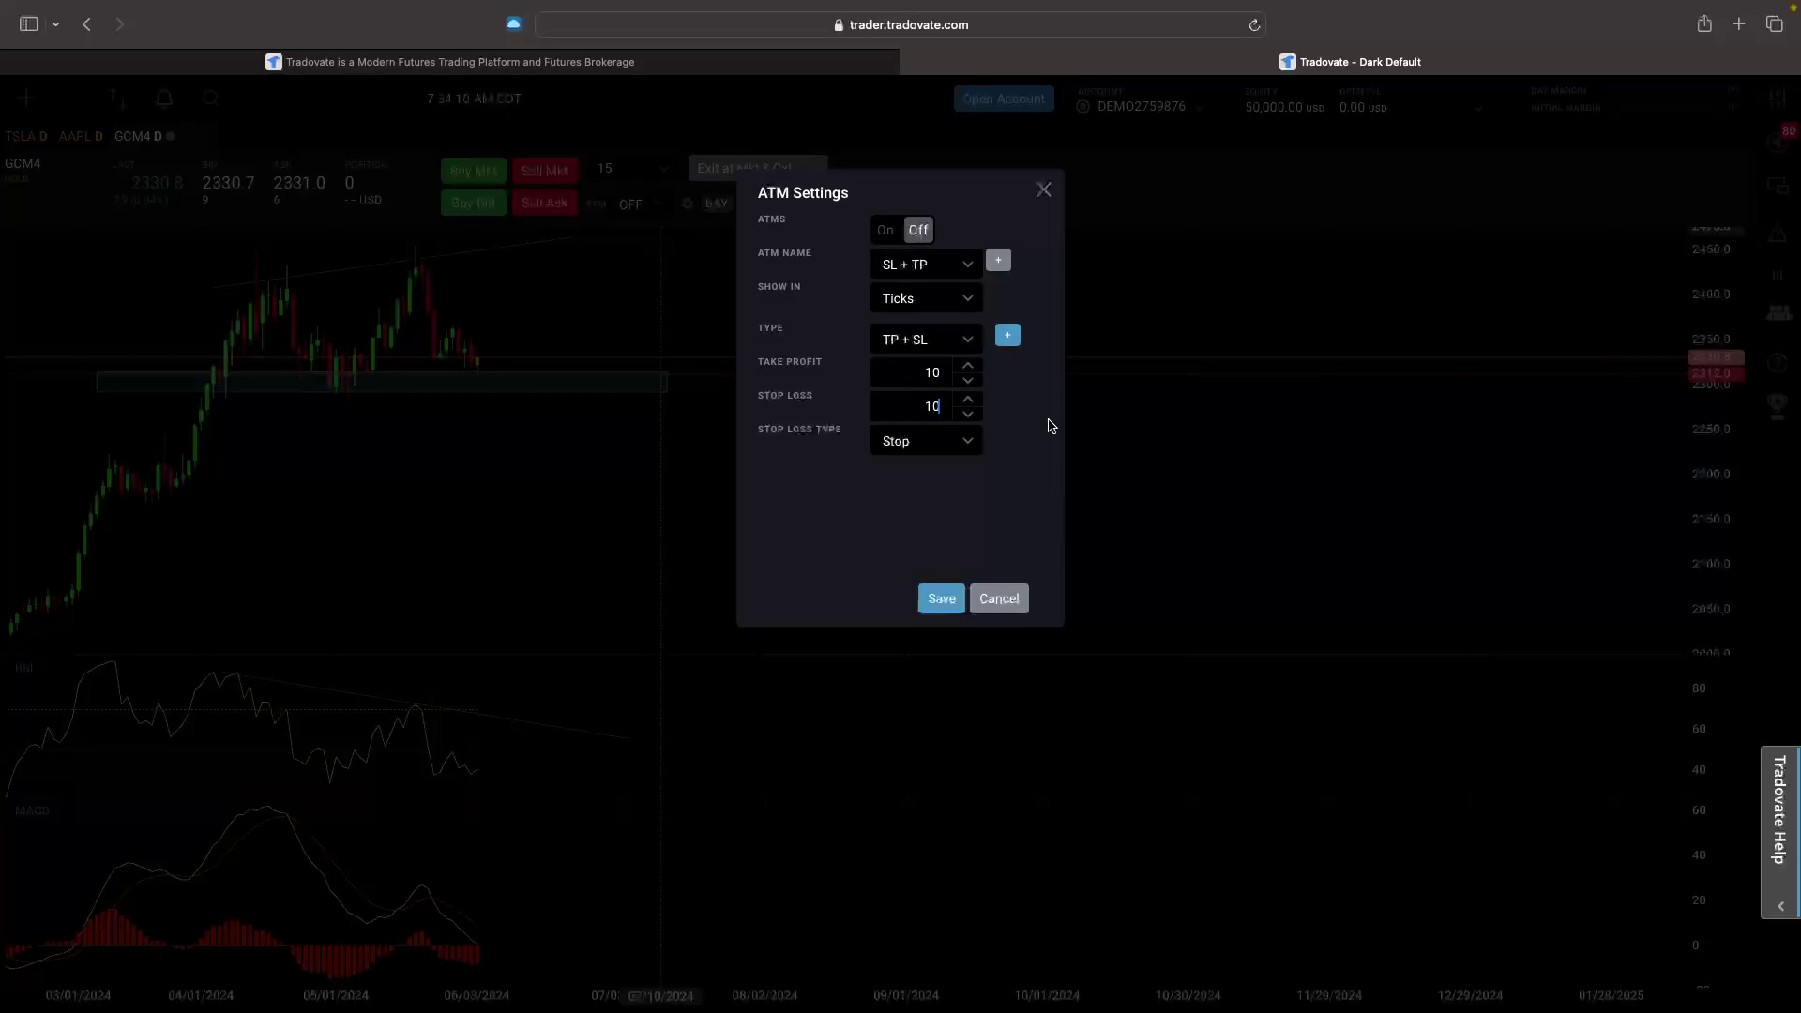
pyautogui.click(941, 600)
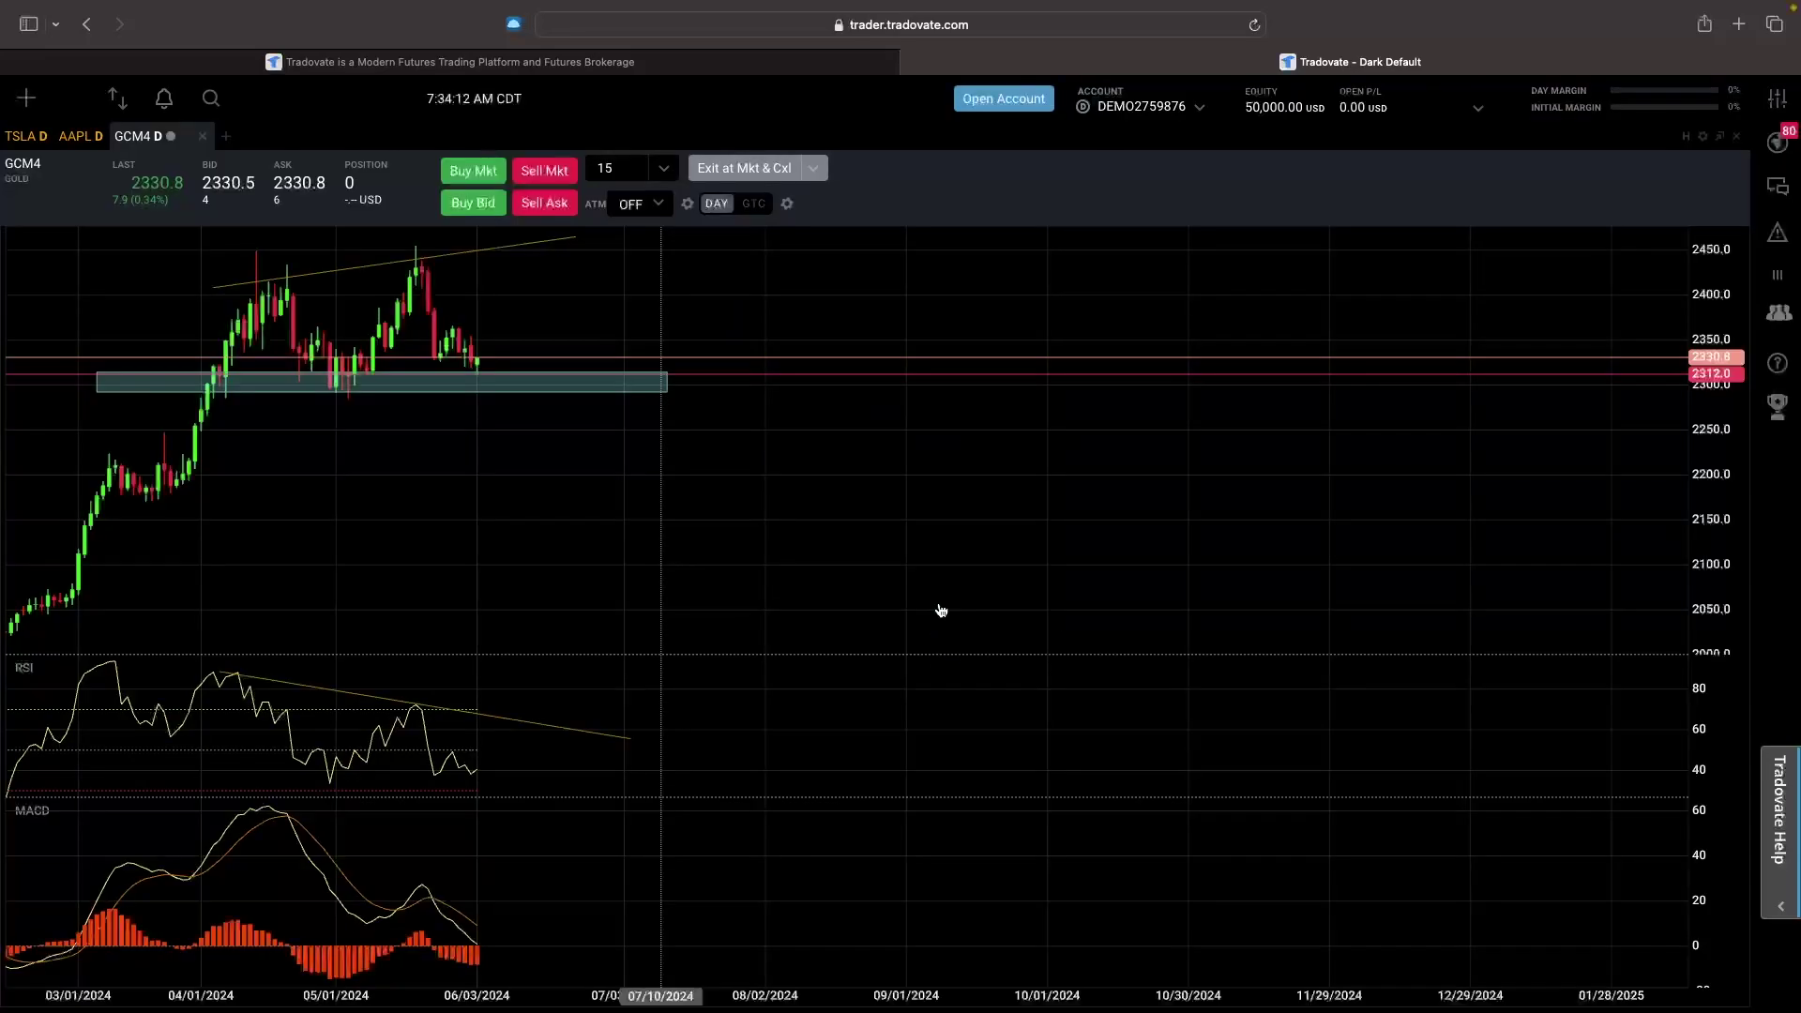
# - Apply the SL + TP ATM to GCM4, try to buy 15 contracts at market, and review the order's event details
pyautogui.click(655, 210)
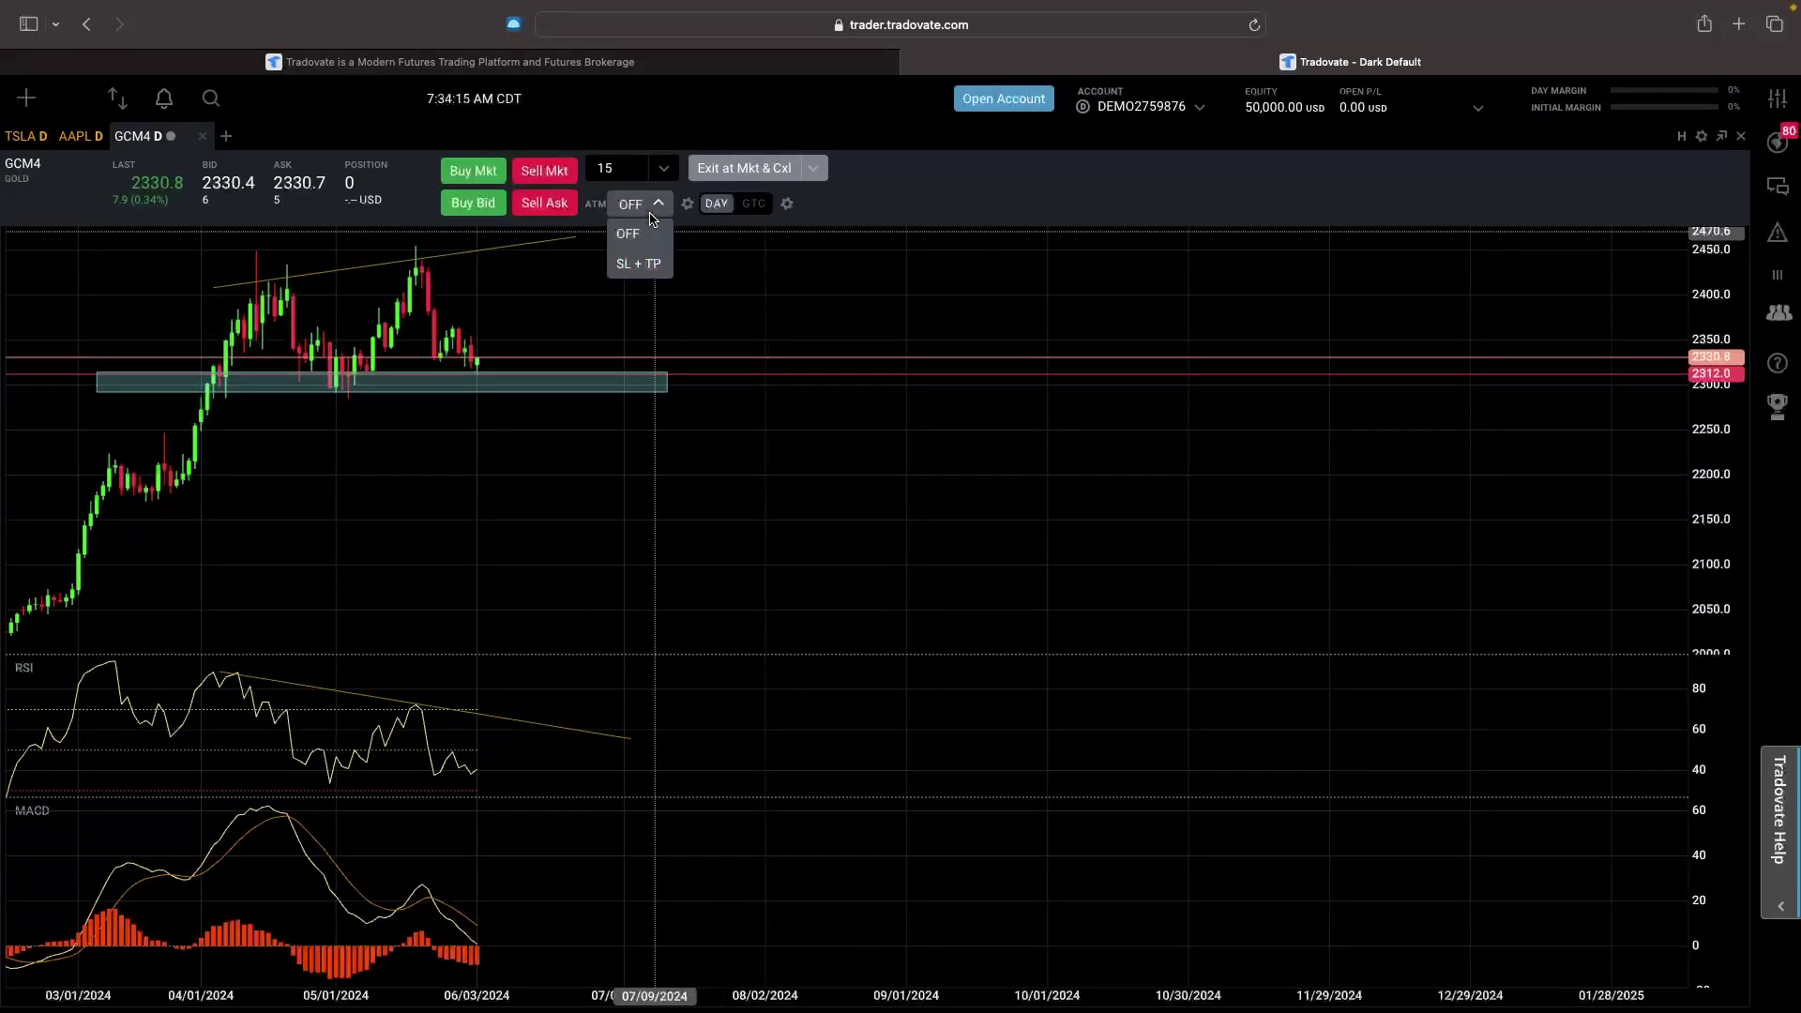
pyautogui.click(647, 266)
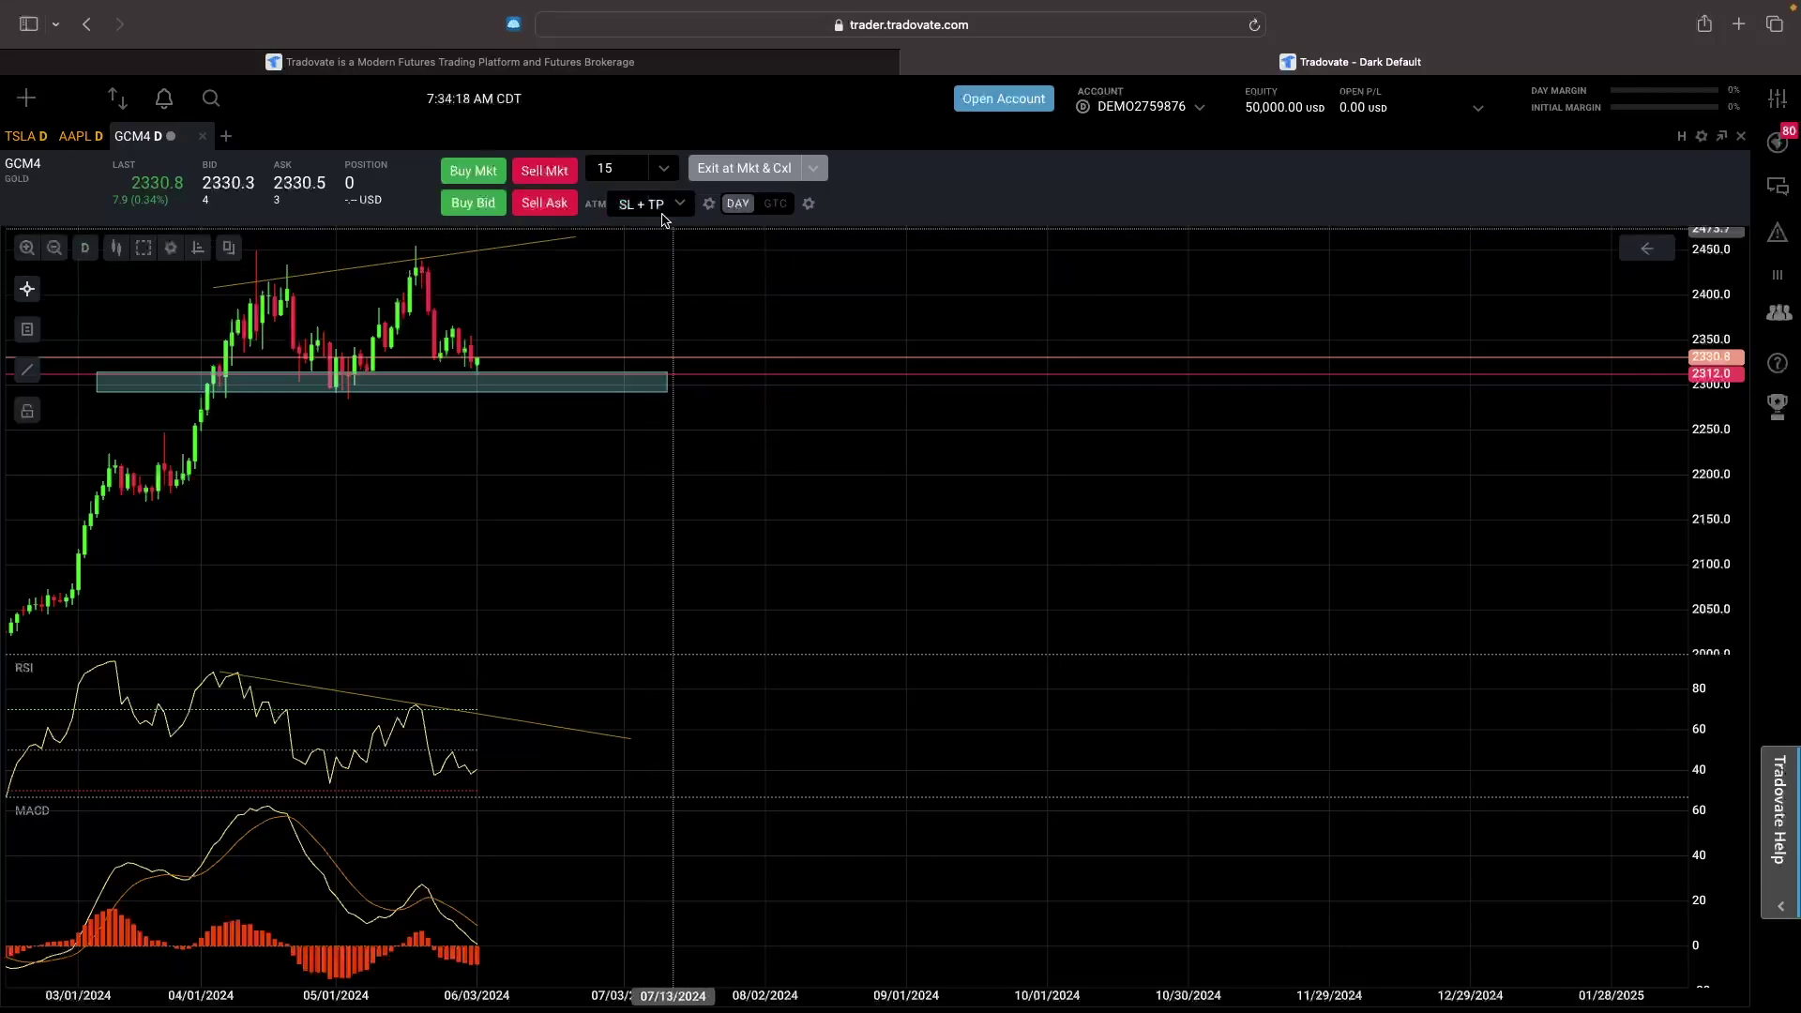
pyautogui.click(495, 182)
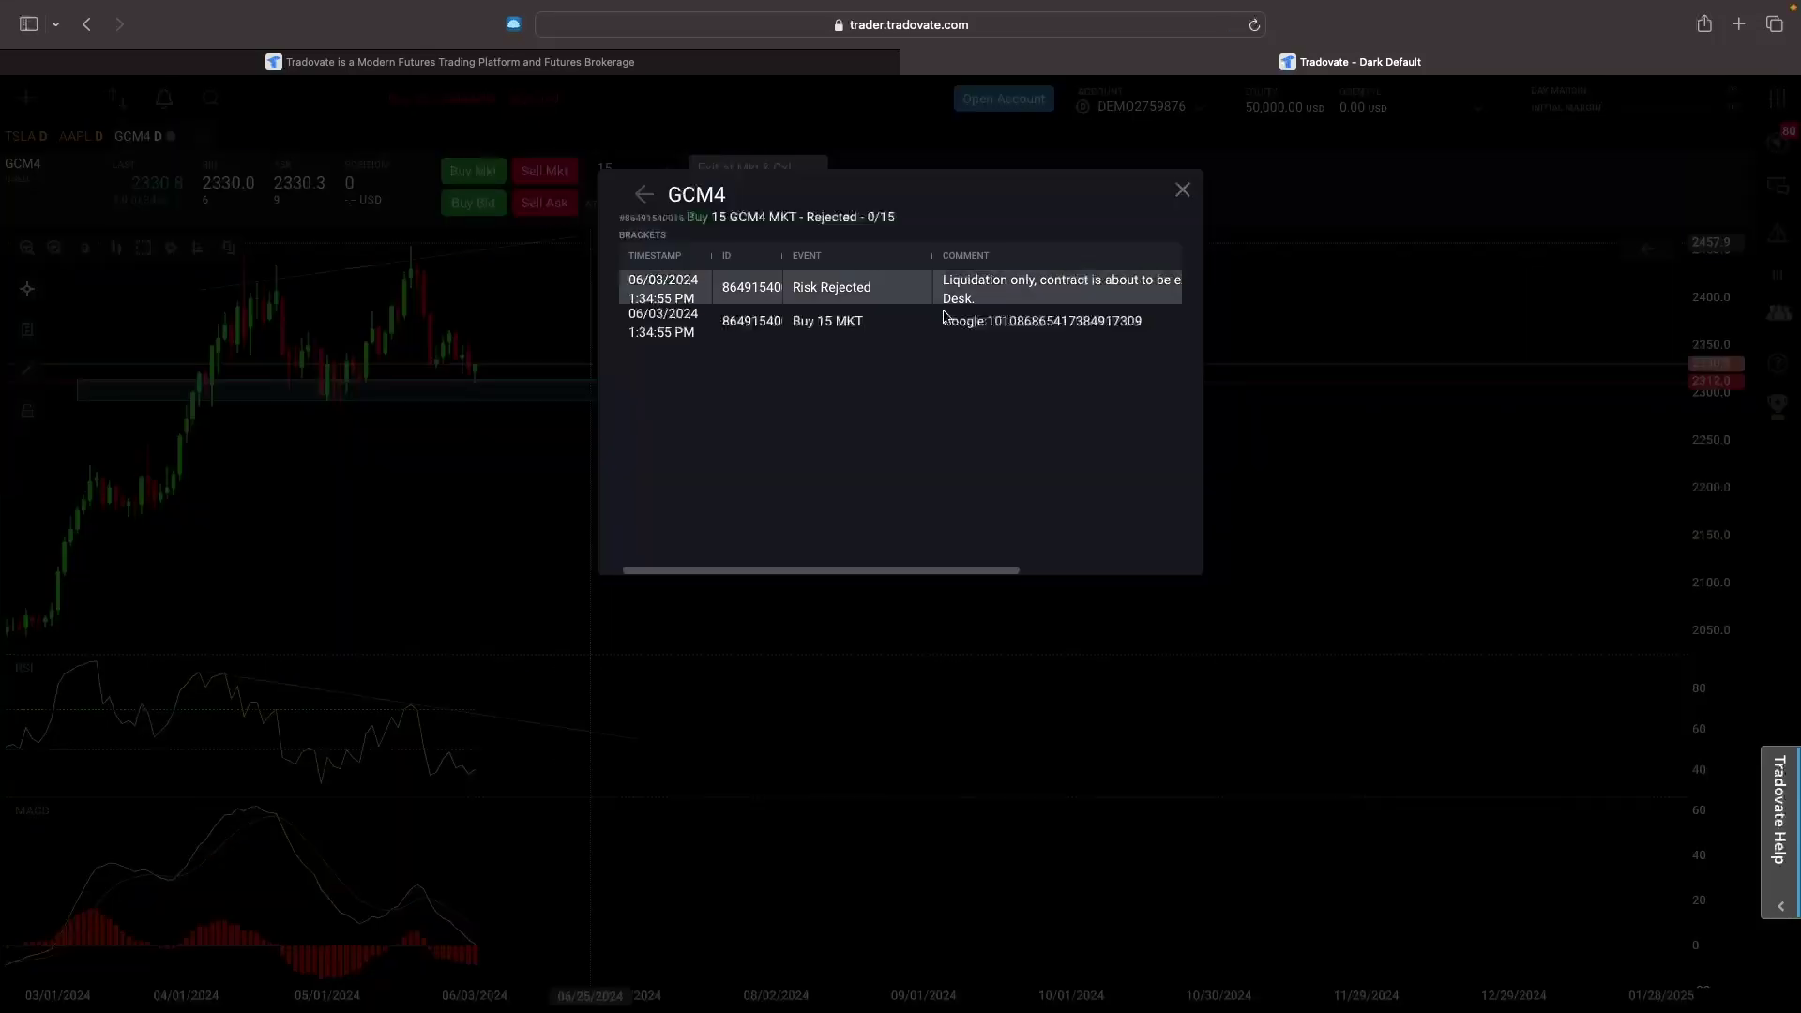
pyautogui.hscroll(5, 976, 328)
pyautogui.click(1182, 191)
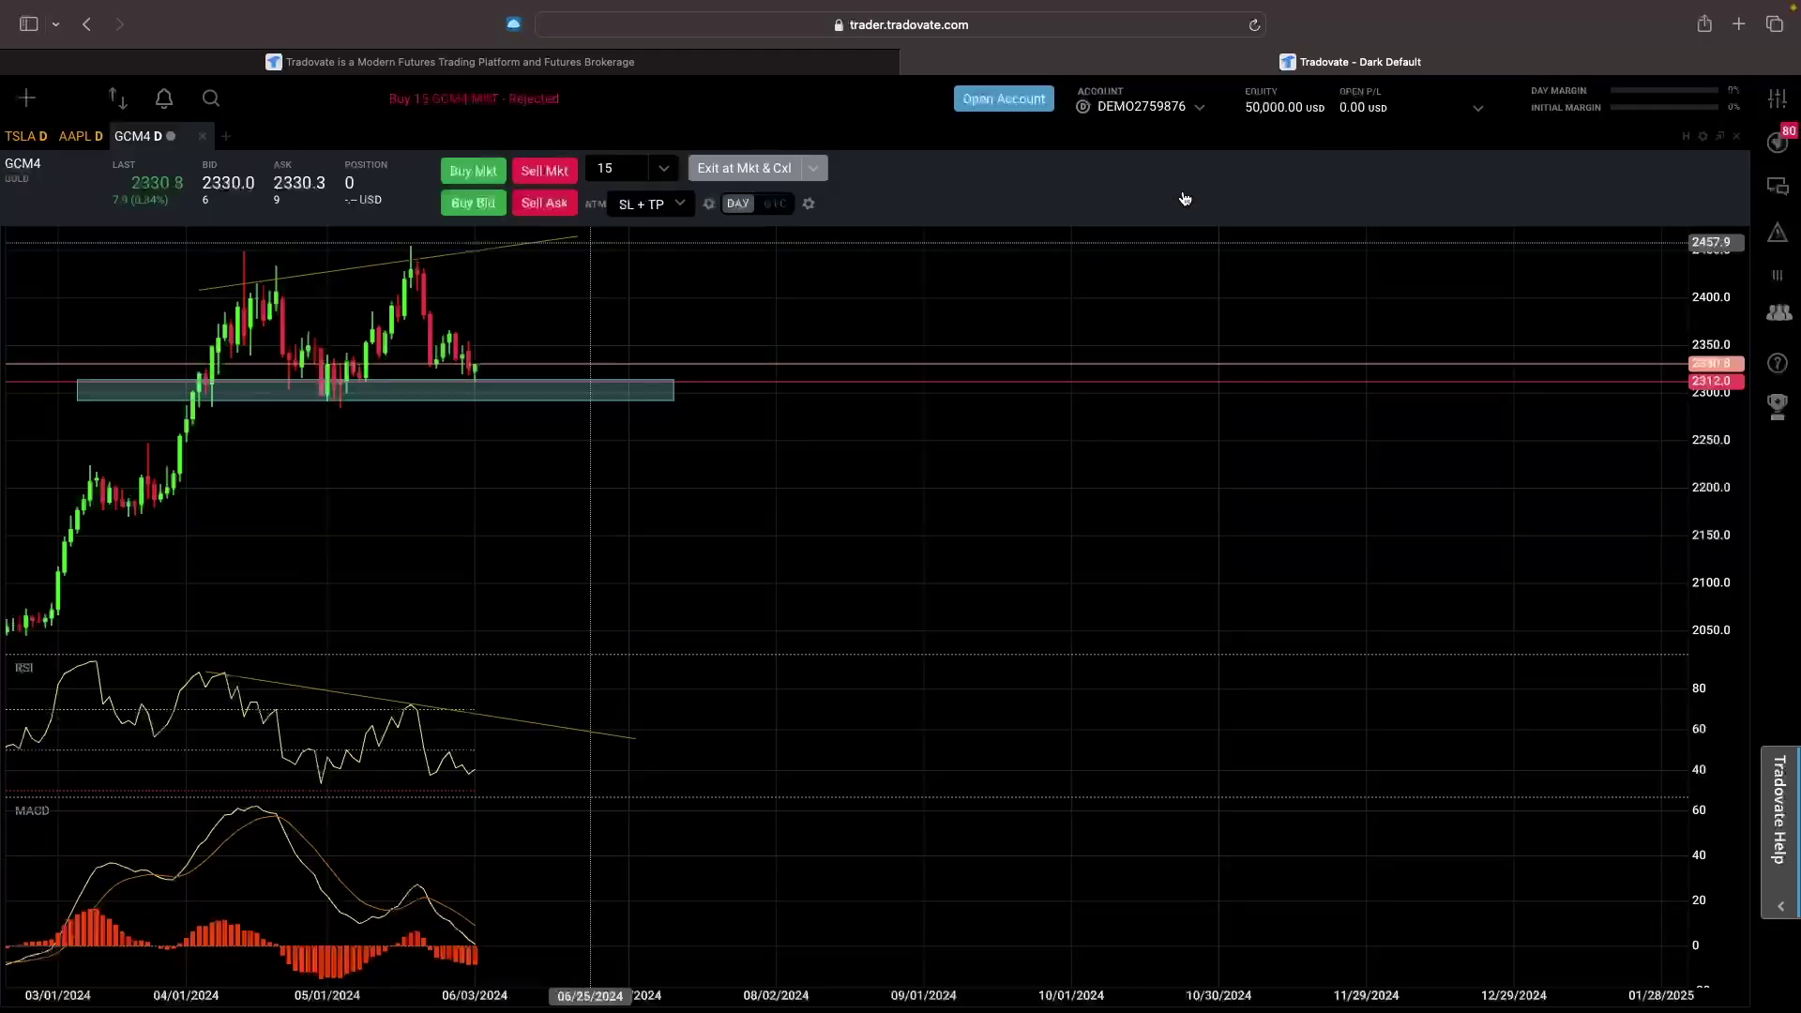
# - Open a new chart for the gold contract GCQ4 and buy 15 contracts at market with the SL + TP ATM
pyautogui.click(225, 136)
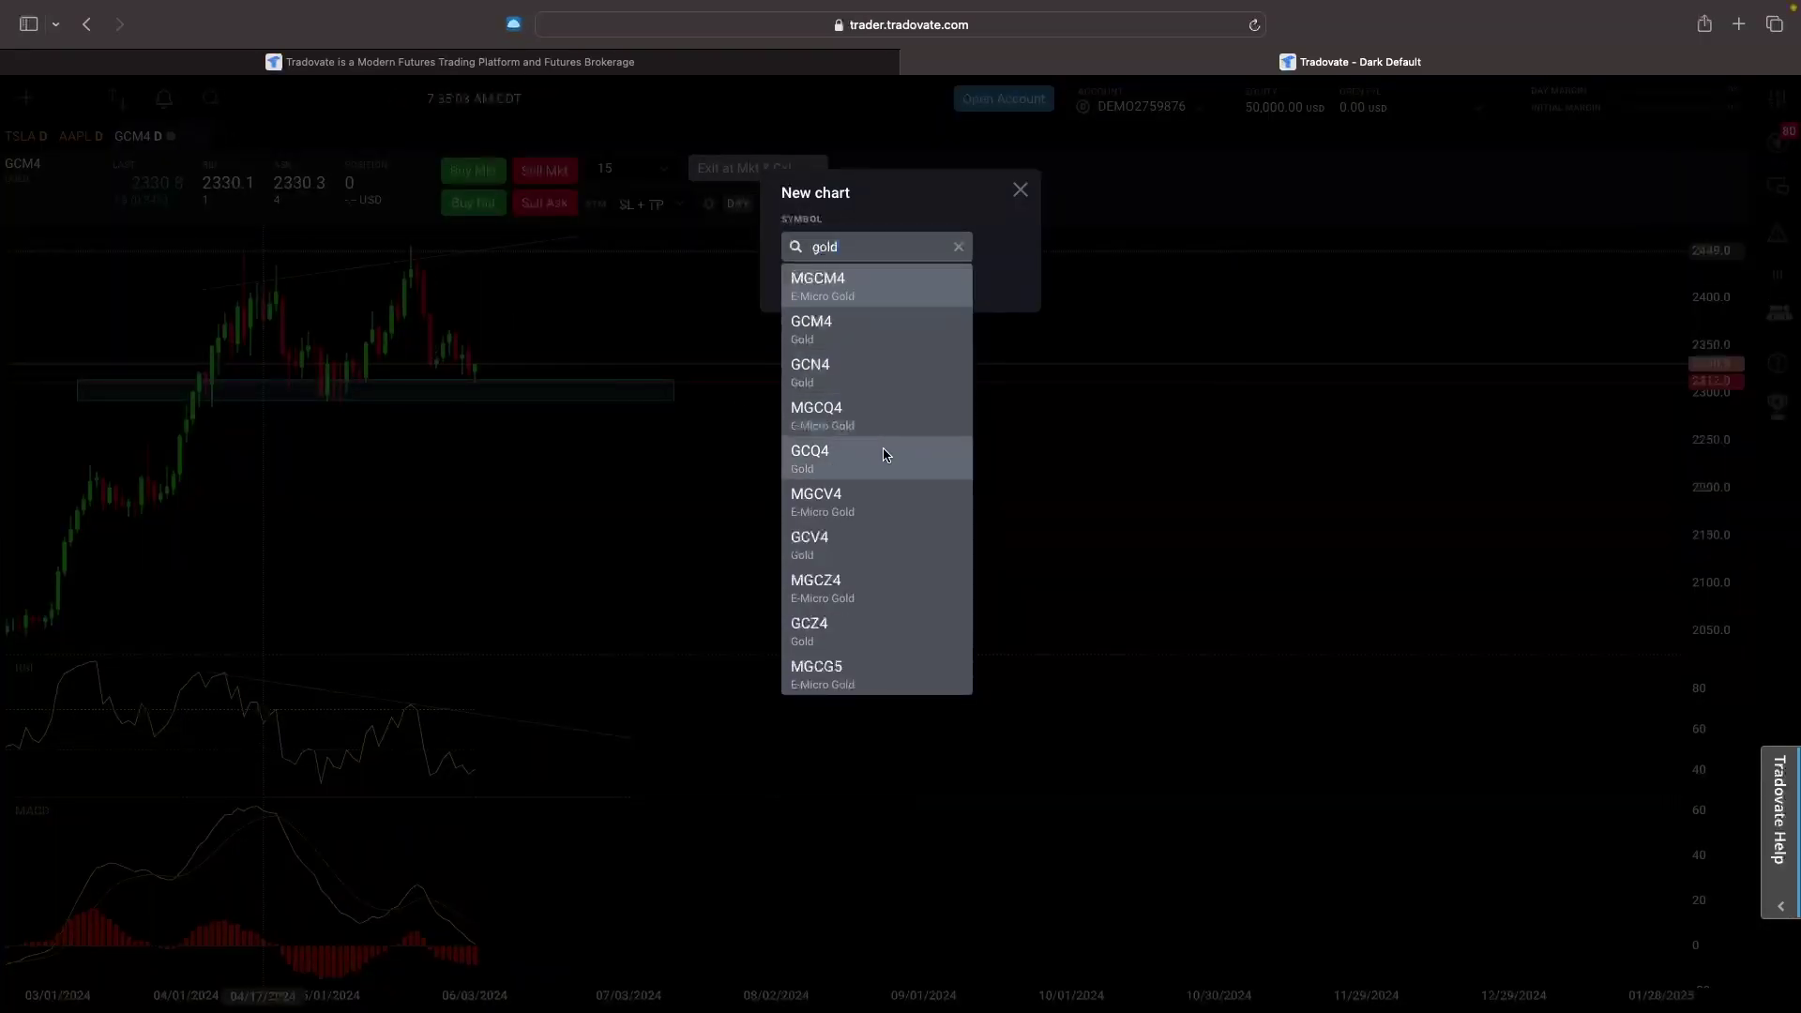
pyautogui.click(885, 456)
pyautogui.click(807, 287)
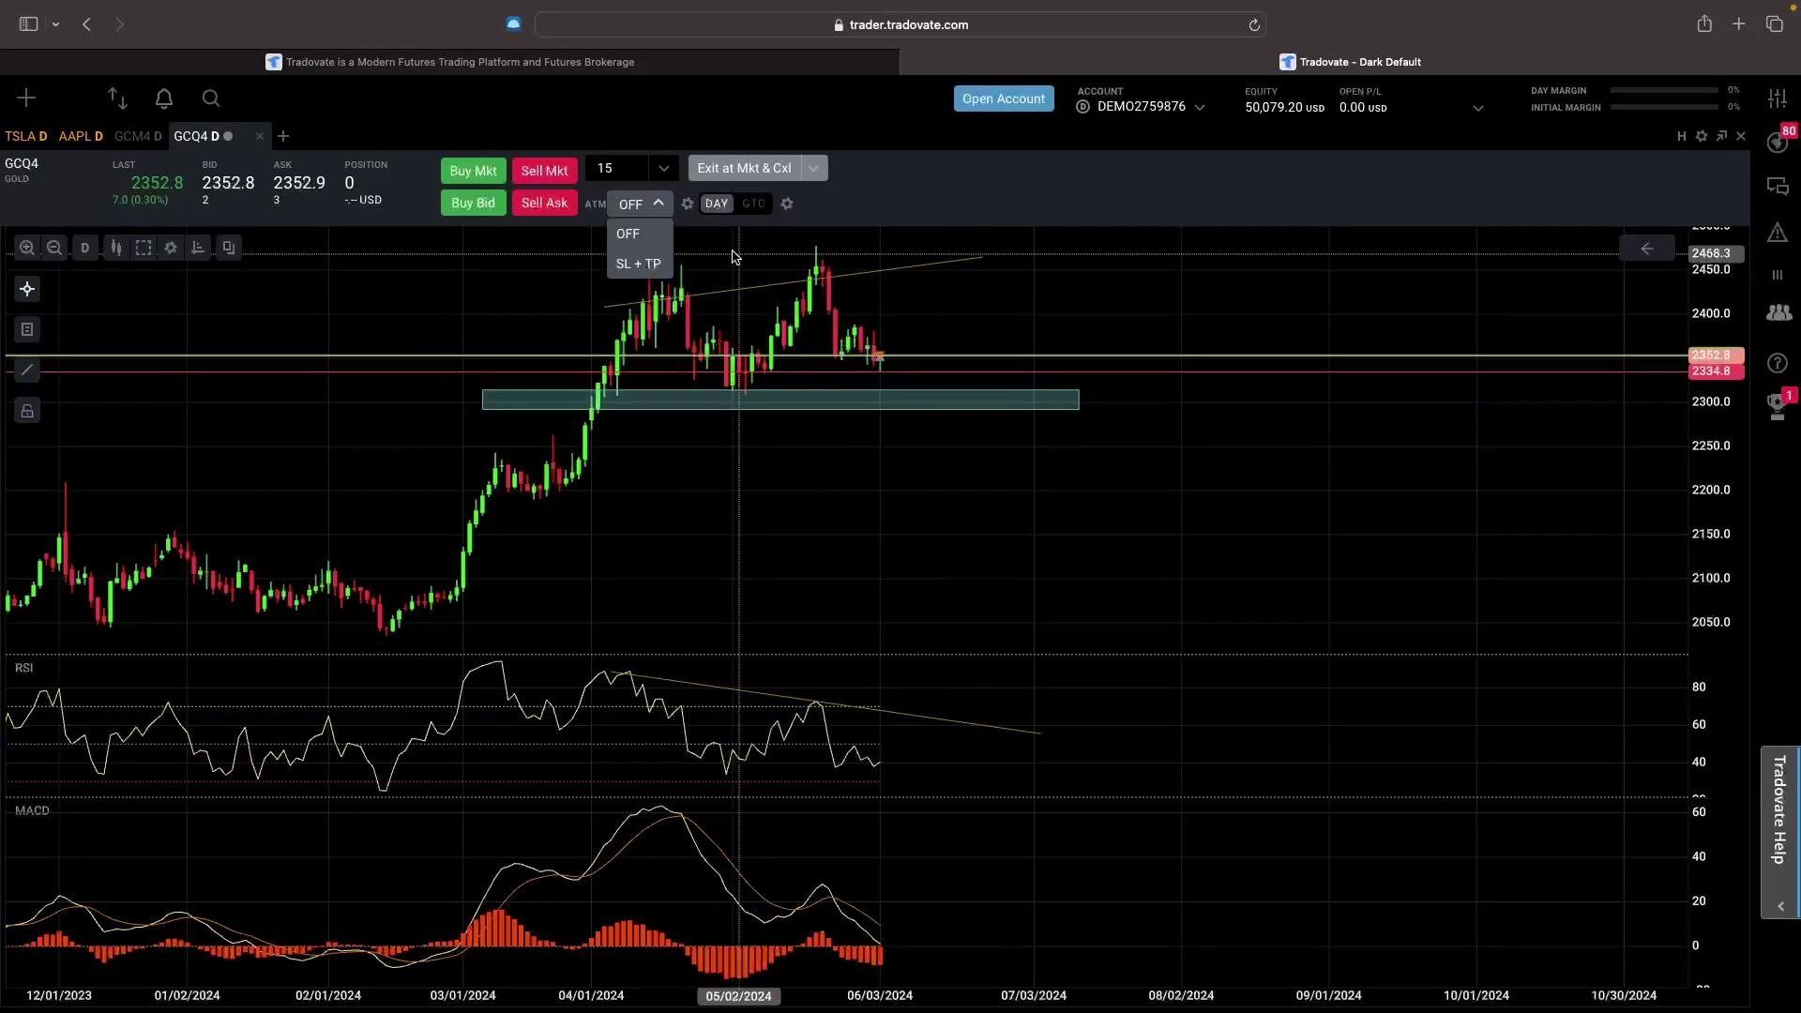
pyautogui.click(639, 267)
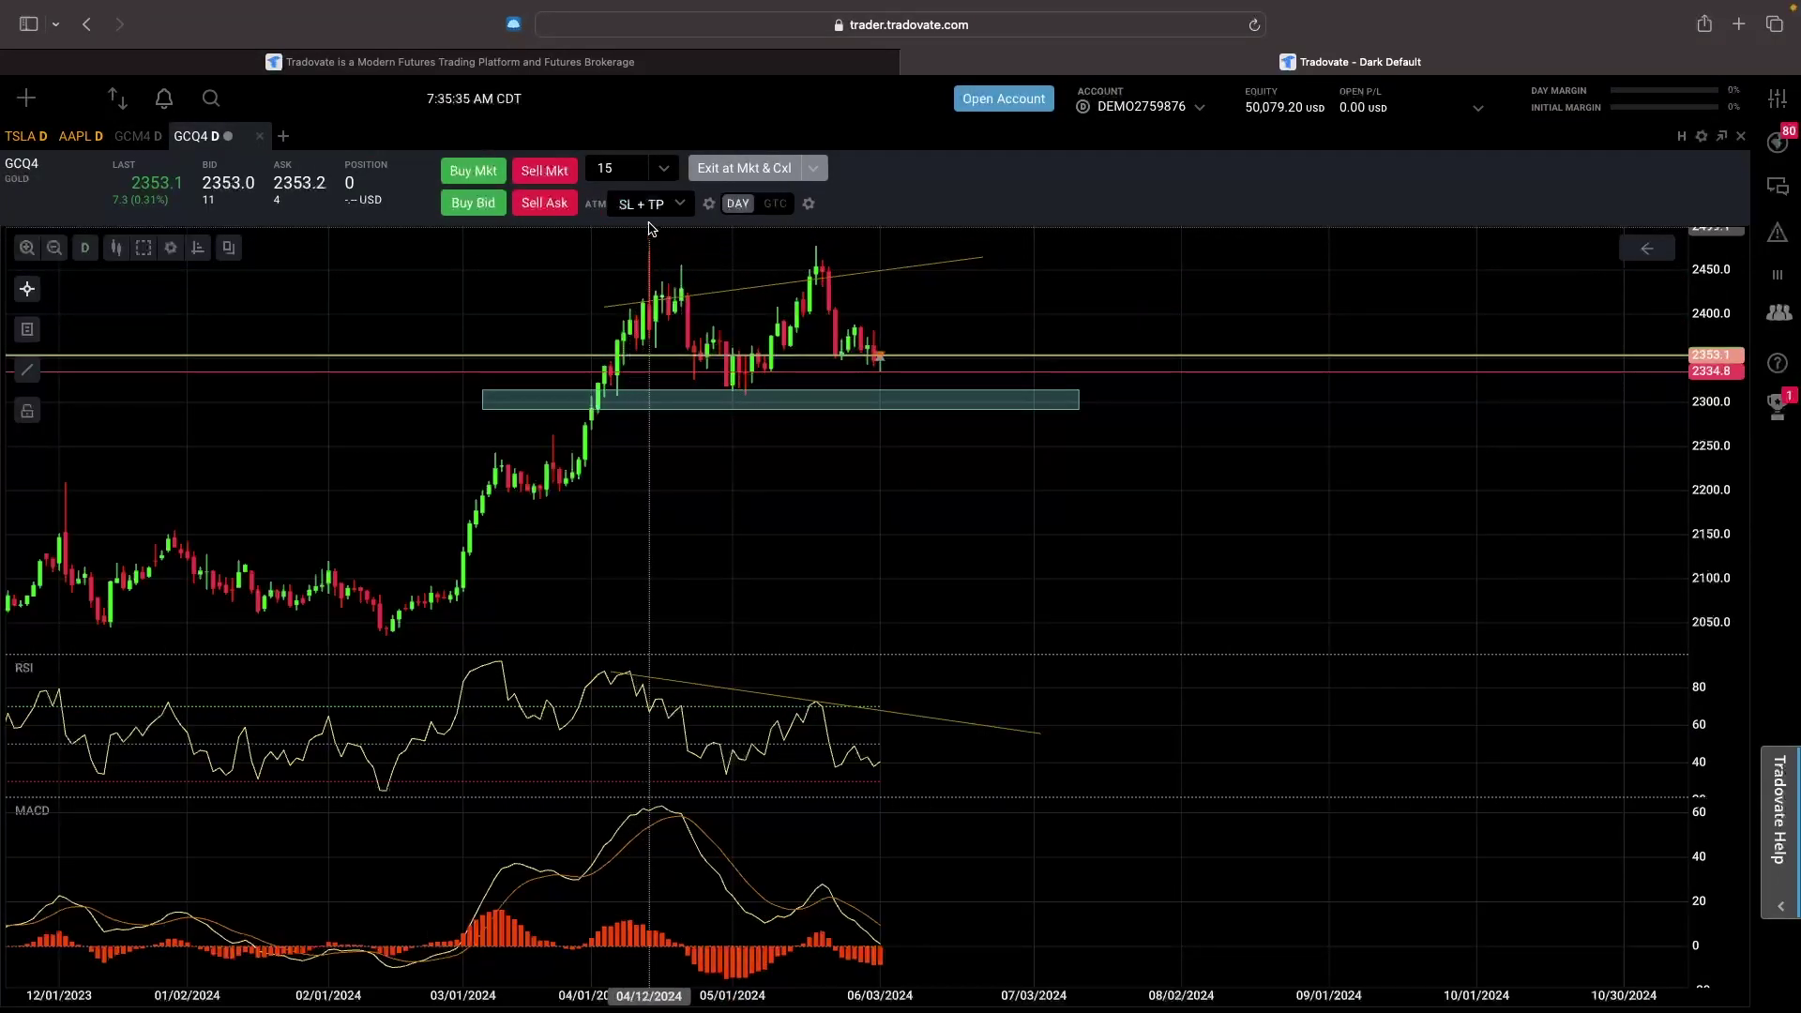
pyautogui.click(474, 171)
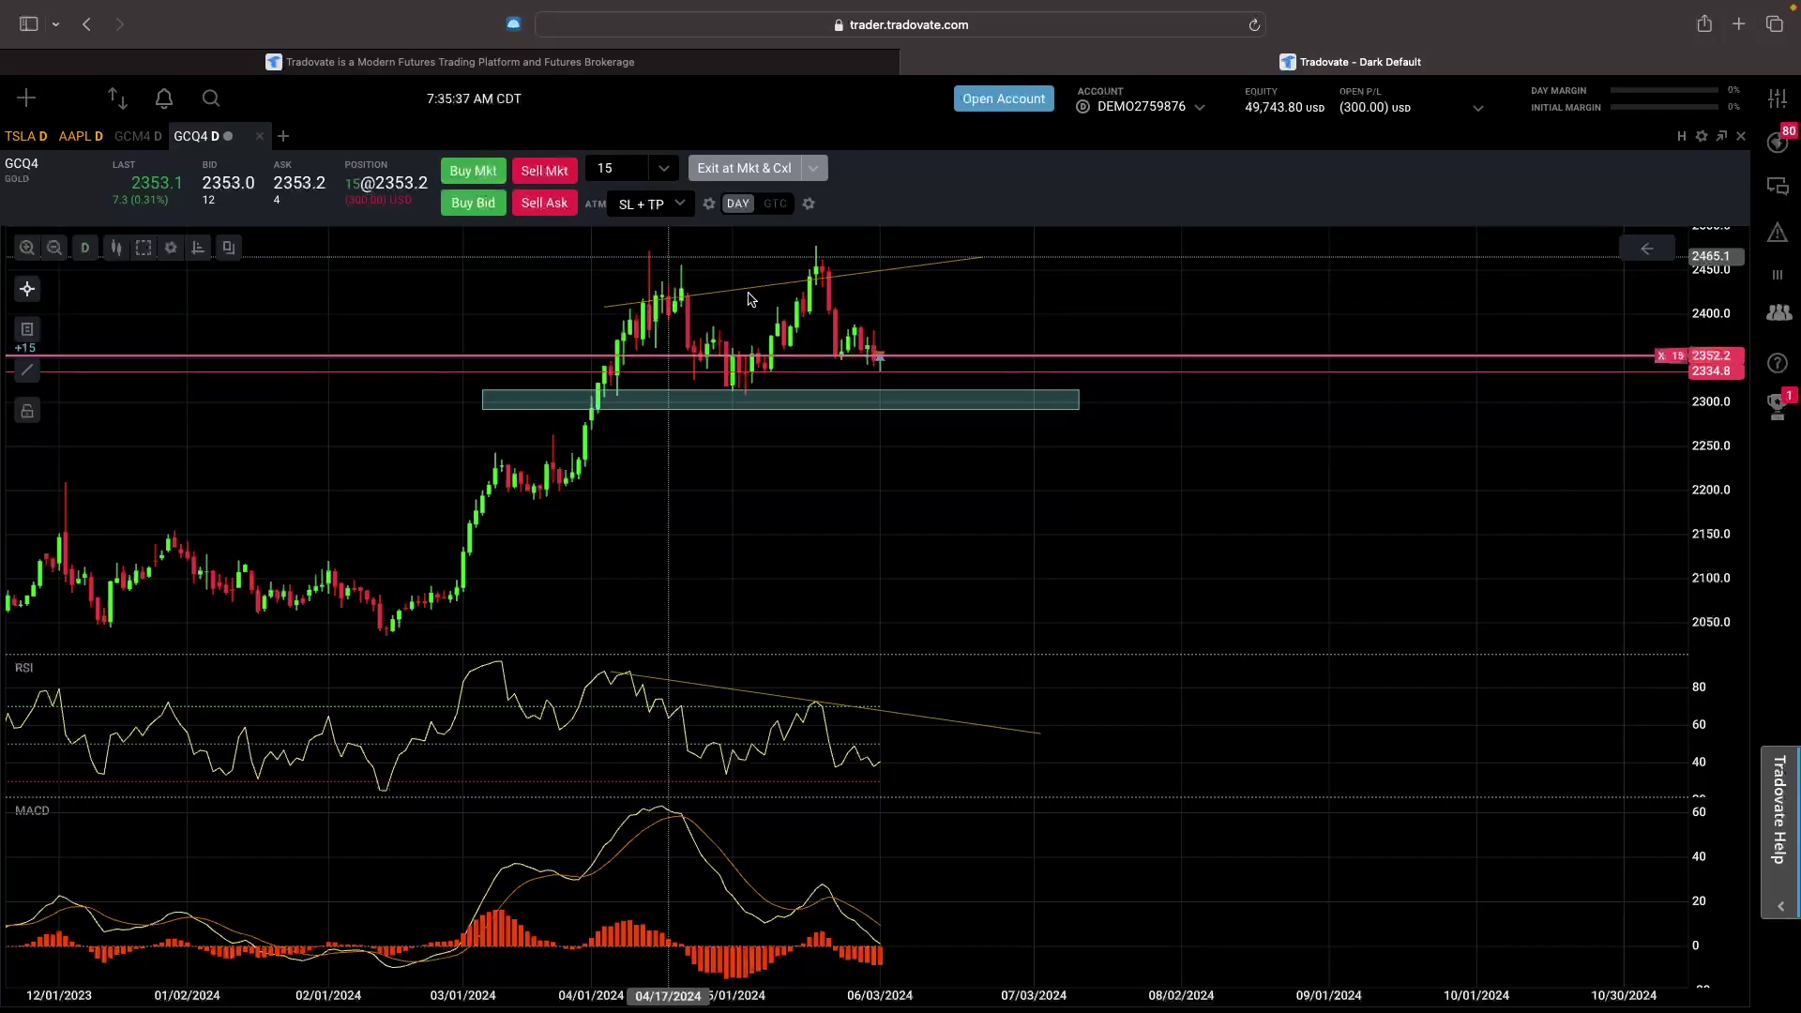
# - Move the GCQ4 position's take-profit order to 2462.8 and its stop-loss order to 2301.6 on the chart
pyautogui.moveTo(998, 390); pyautogui.dragTo(1701, 314)
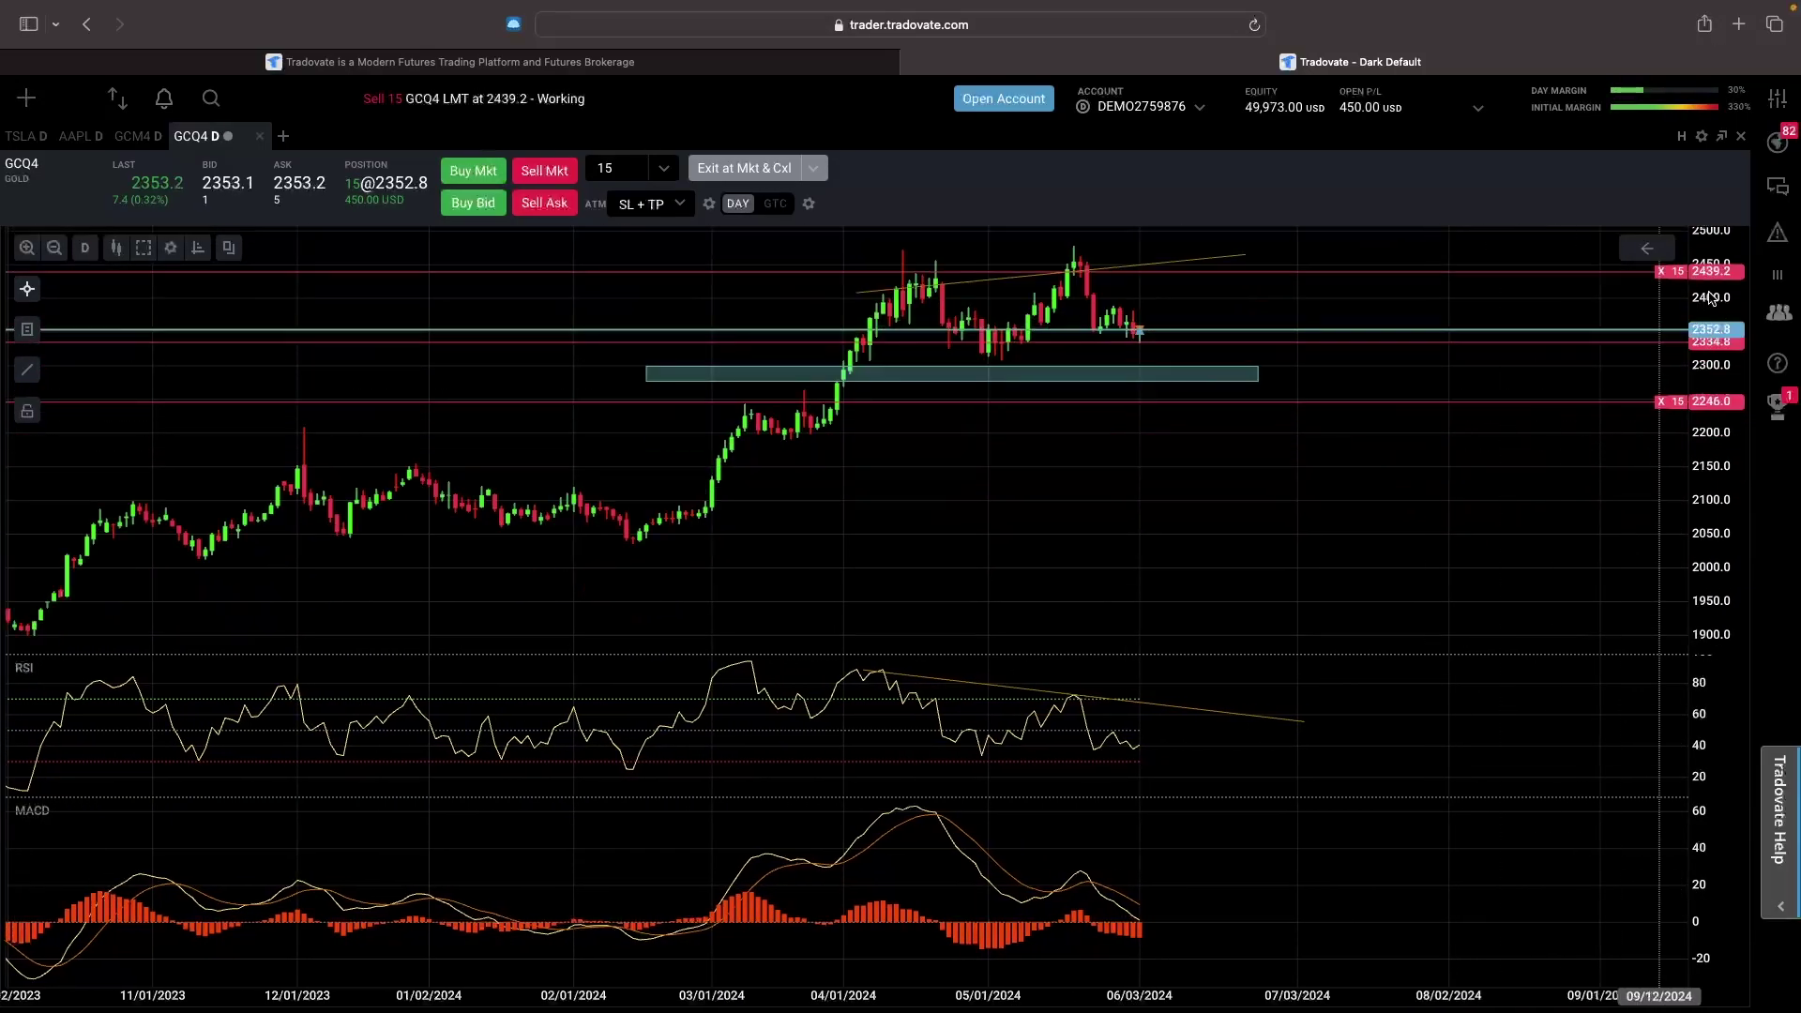
pyautogui.hscroll(2, 1491, 442)
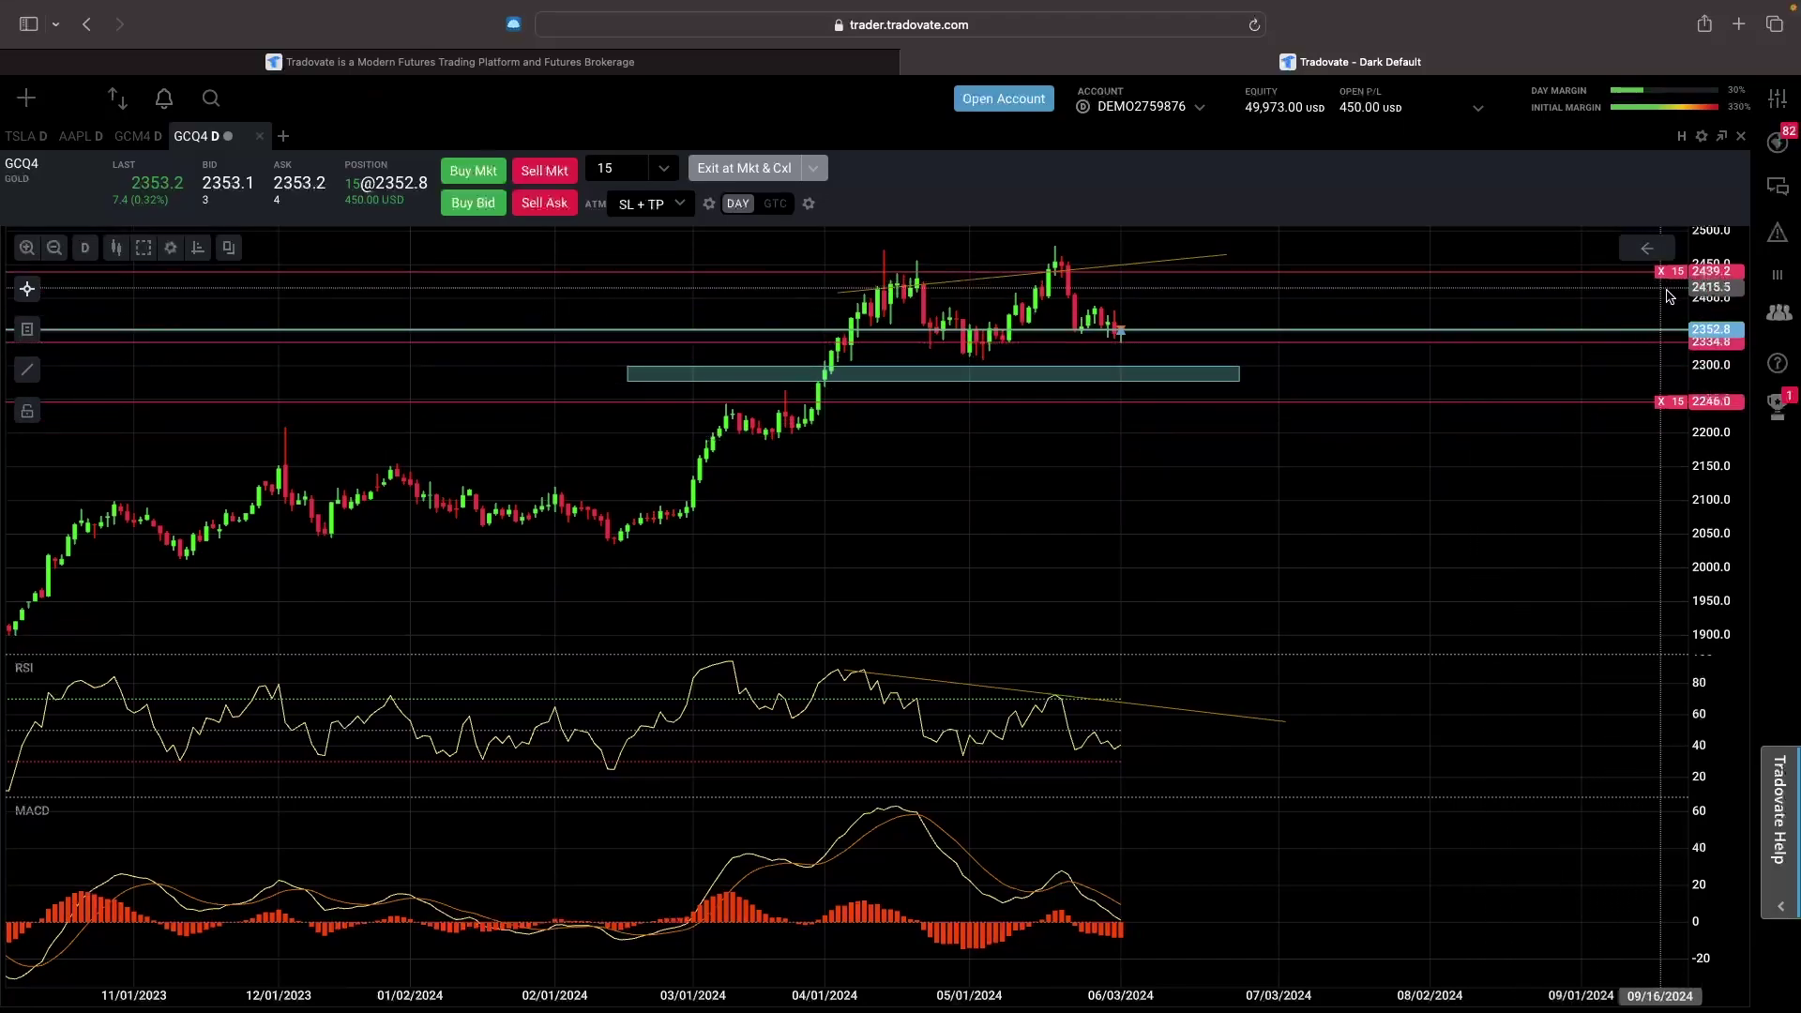
pyautogui.moveTo(1724, 271)
pyautogui.mouseDown()
pyautogui.moveTo(1728, 237)
pyautogui.moveTo(1728, 255)
pyautogui.mouseUp()
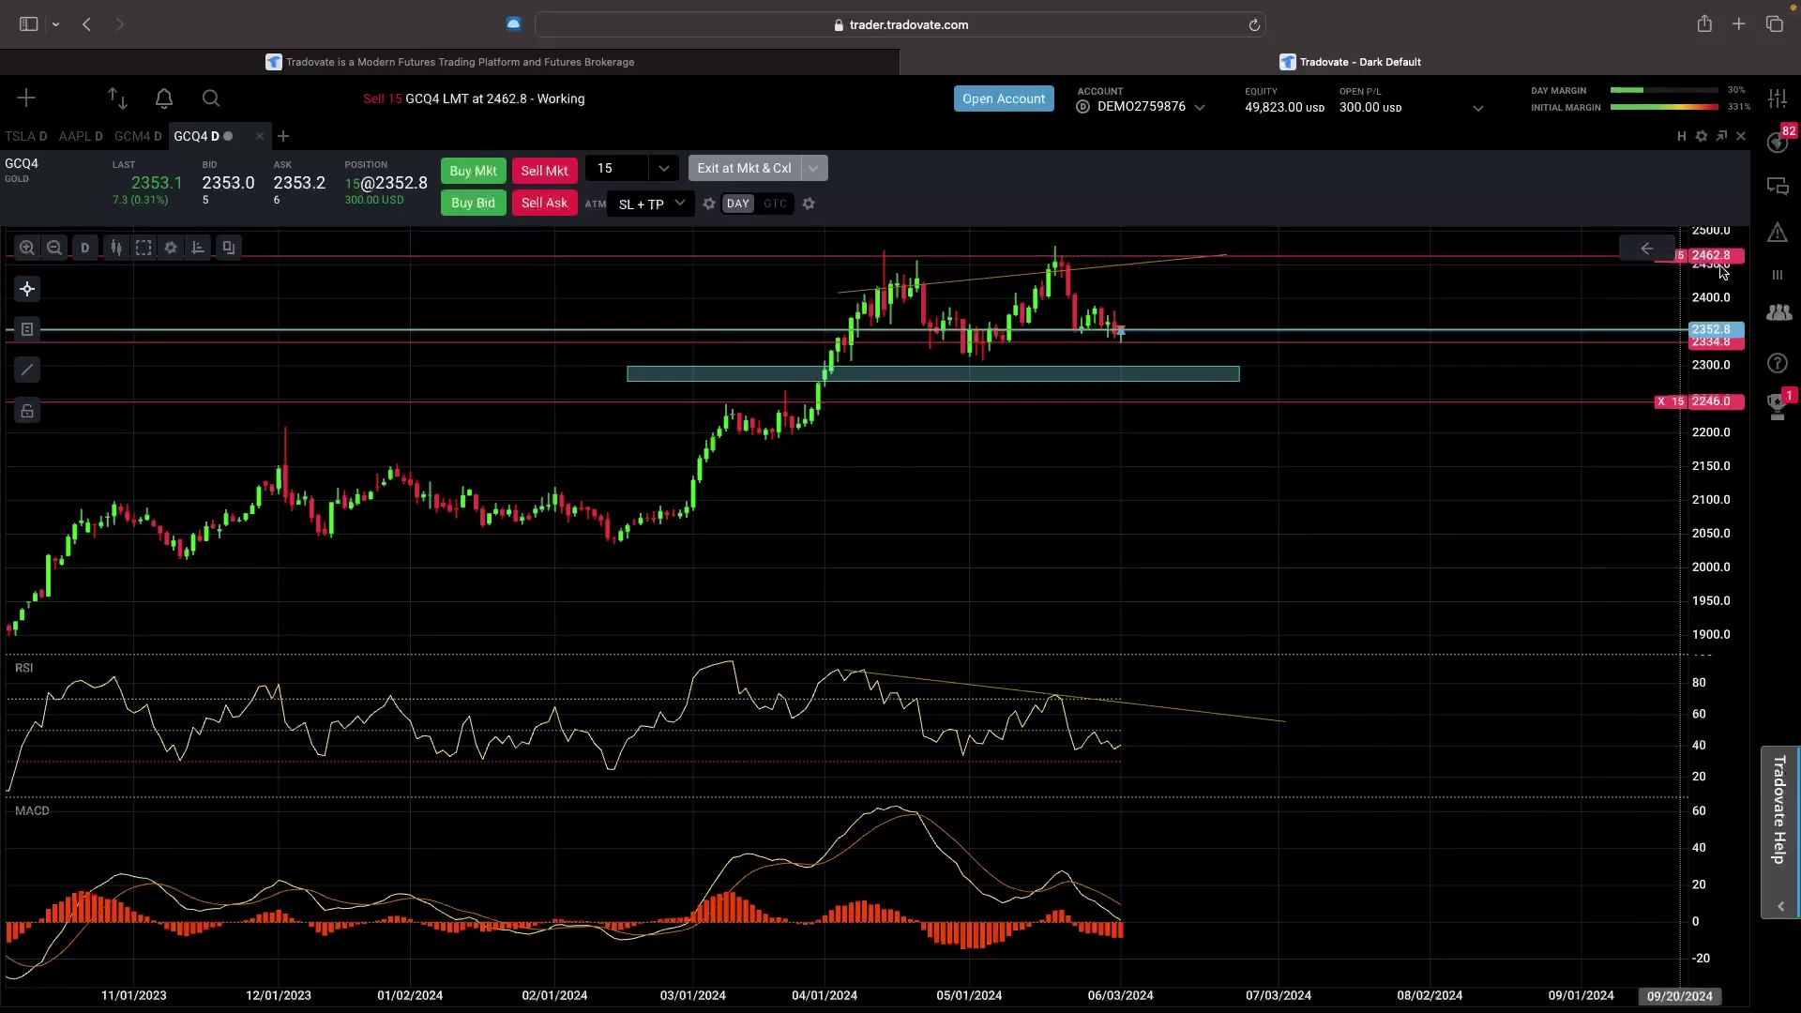
pyautogui.moveTo(1689, 401); pyautogui.dragTo(1720, 363)
pyautogui.hscroll(5, 1378, 459)
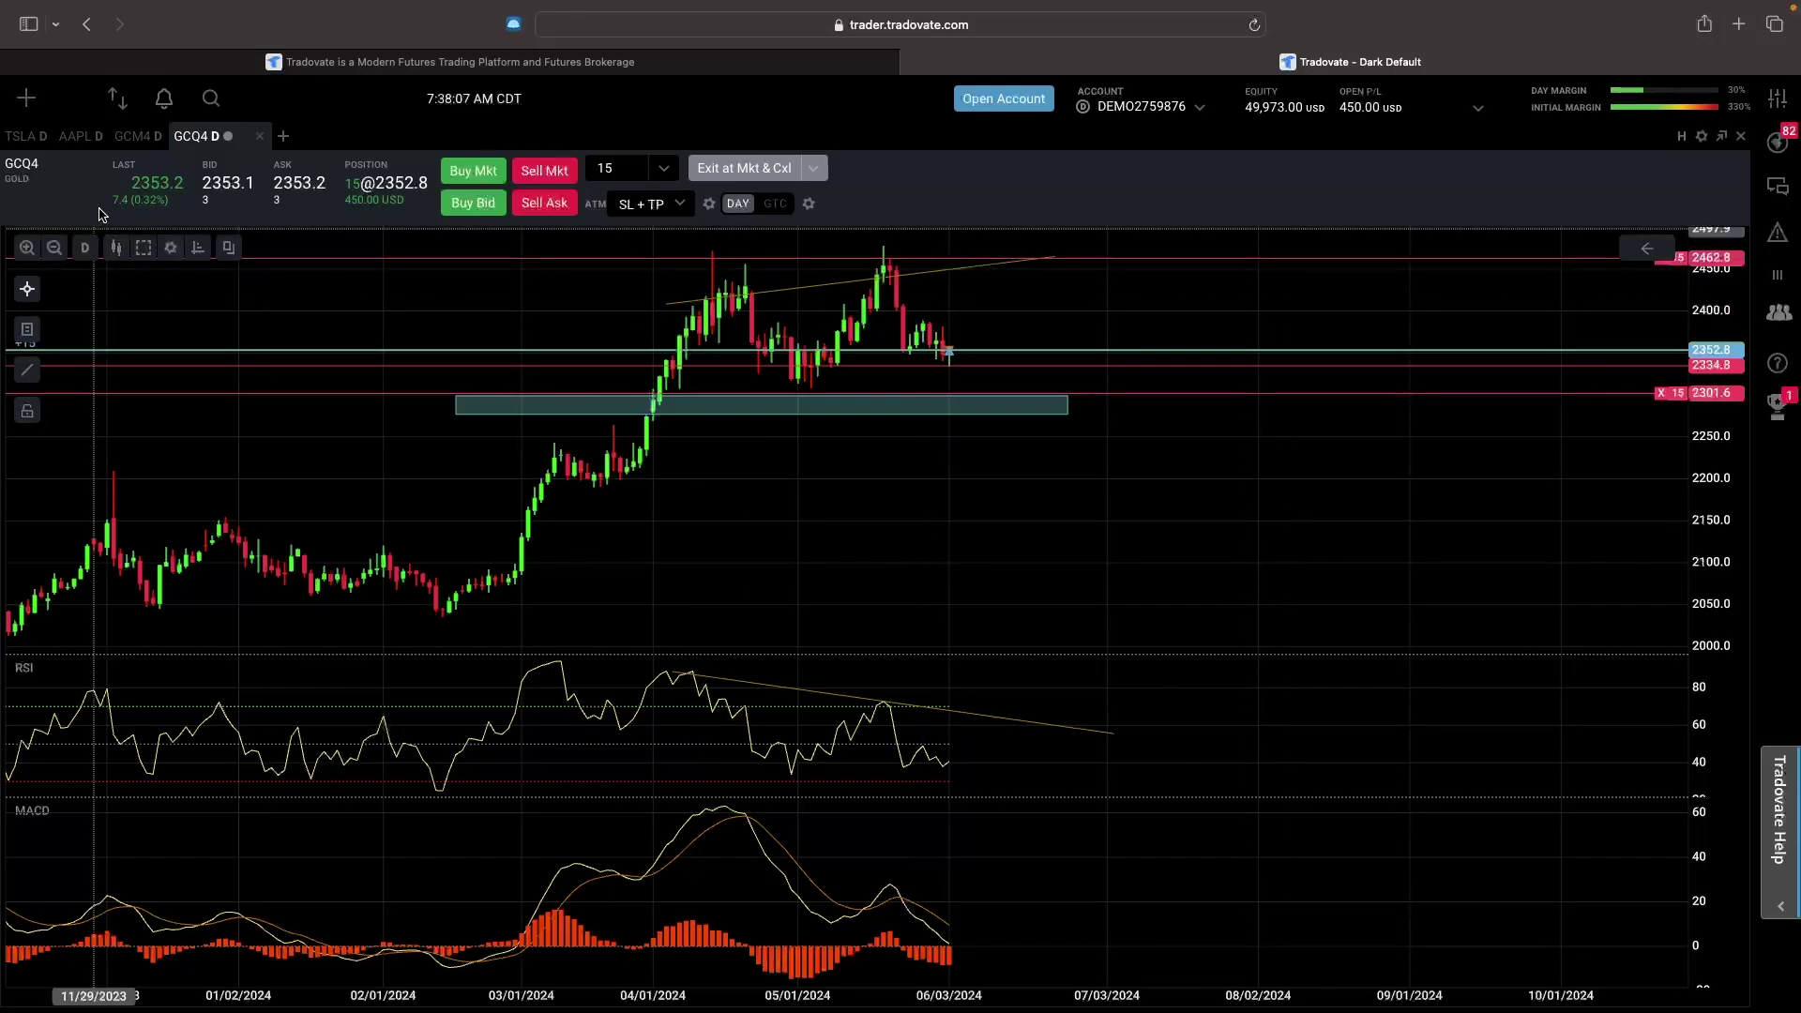
# - Place a Positions module beside the GCQ4 chart and narrow it to about a quarter of the workspace width
pyautogui.click(25, 101)
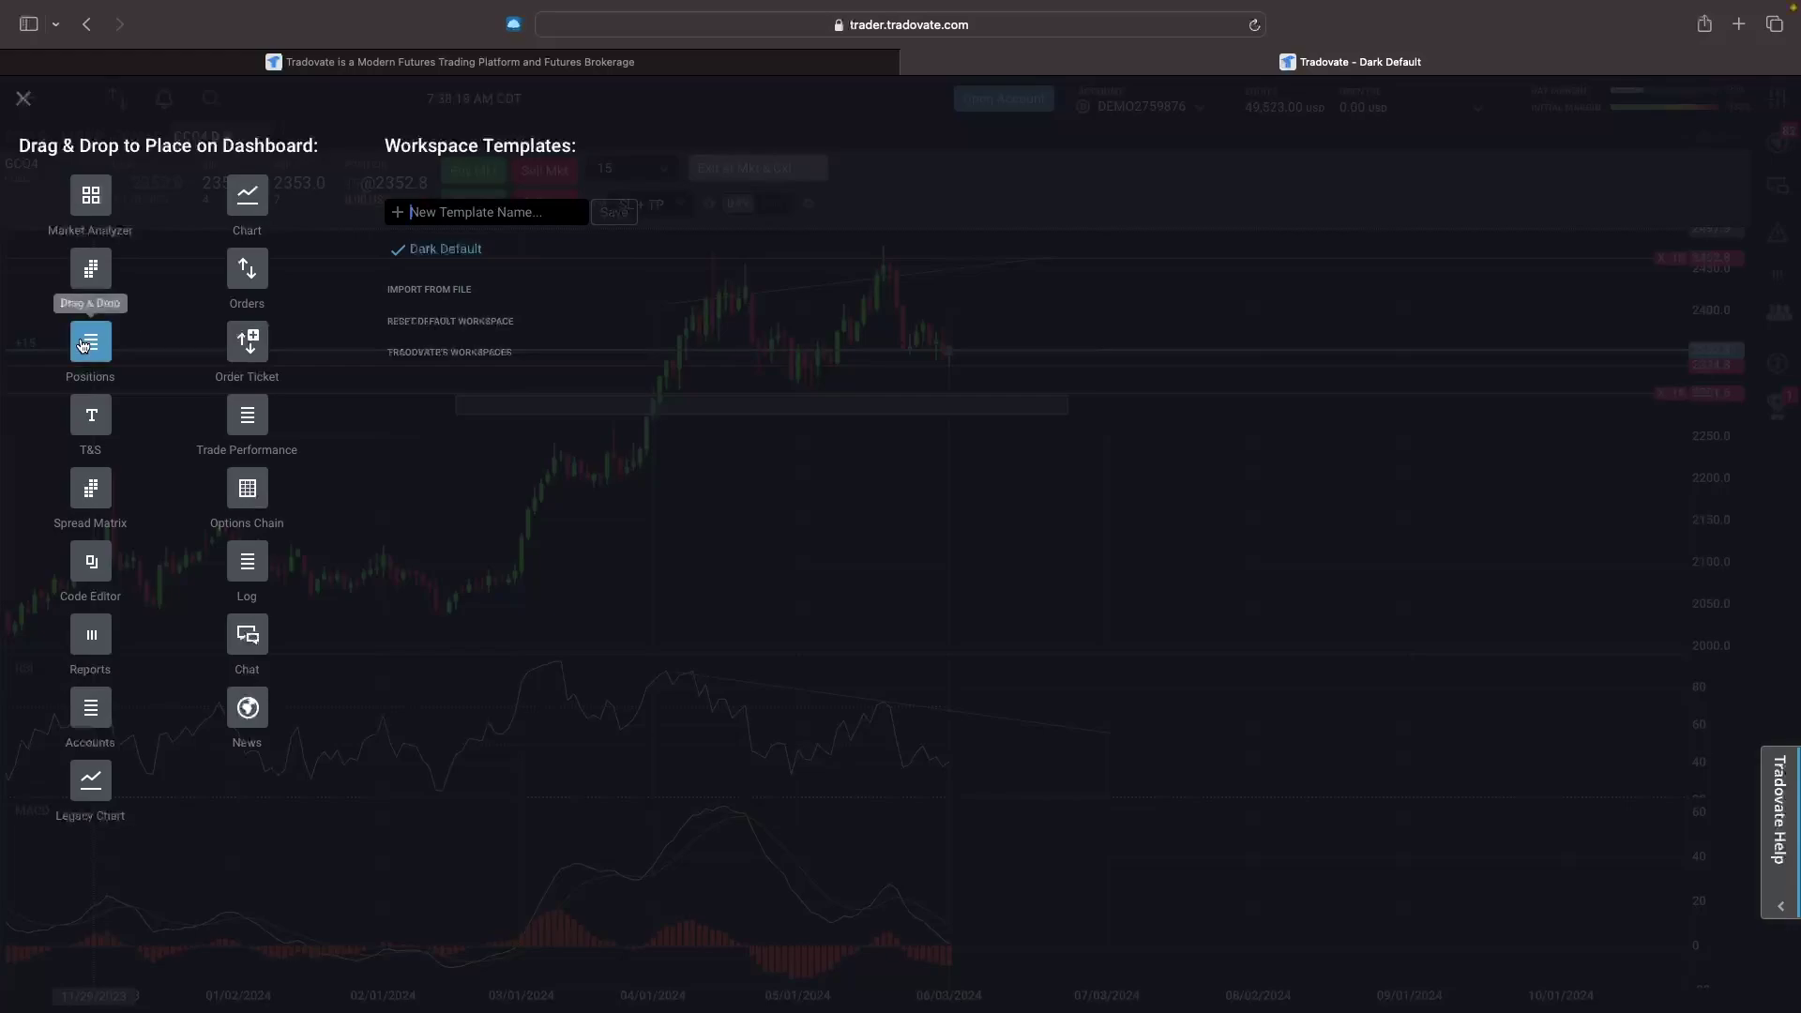
pyautogui.moveTo(90, 341); pyautogui.dragTo(1556, 428)
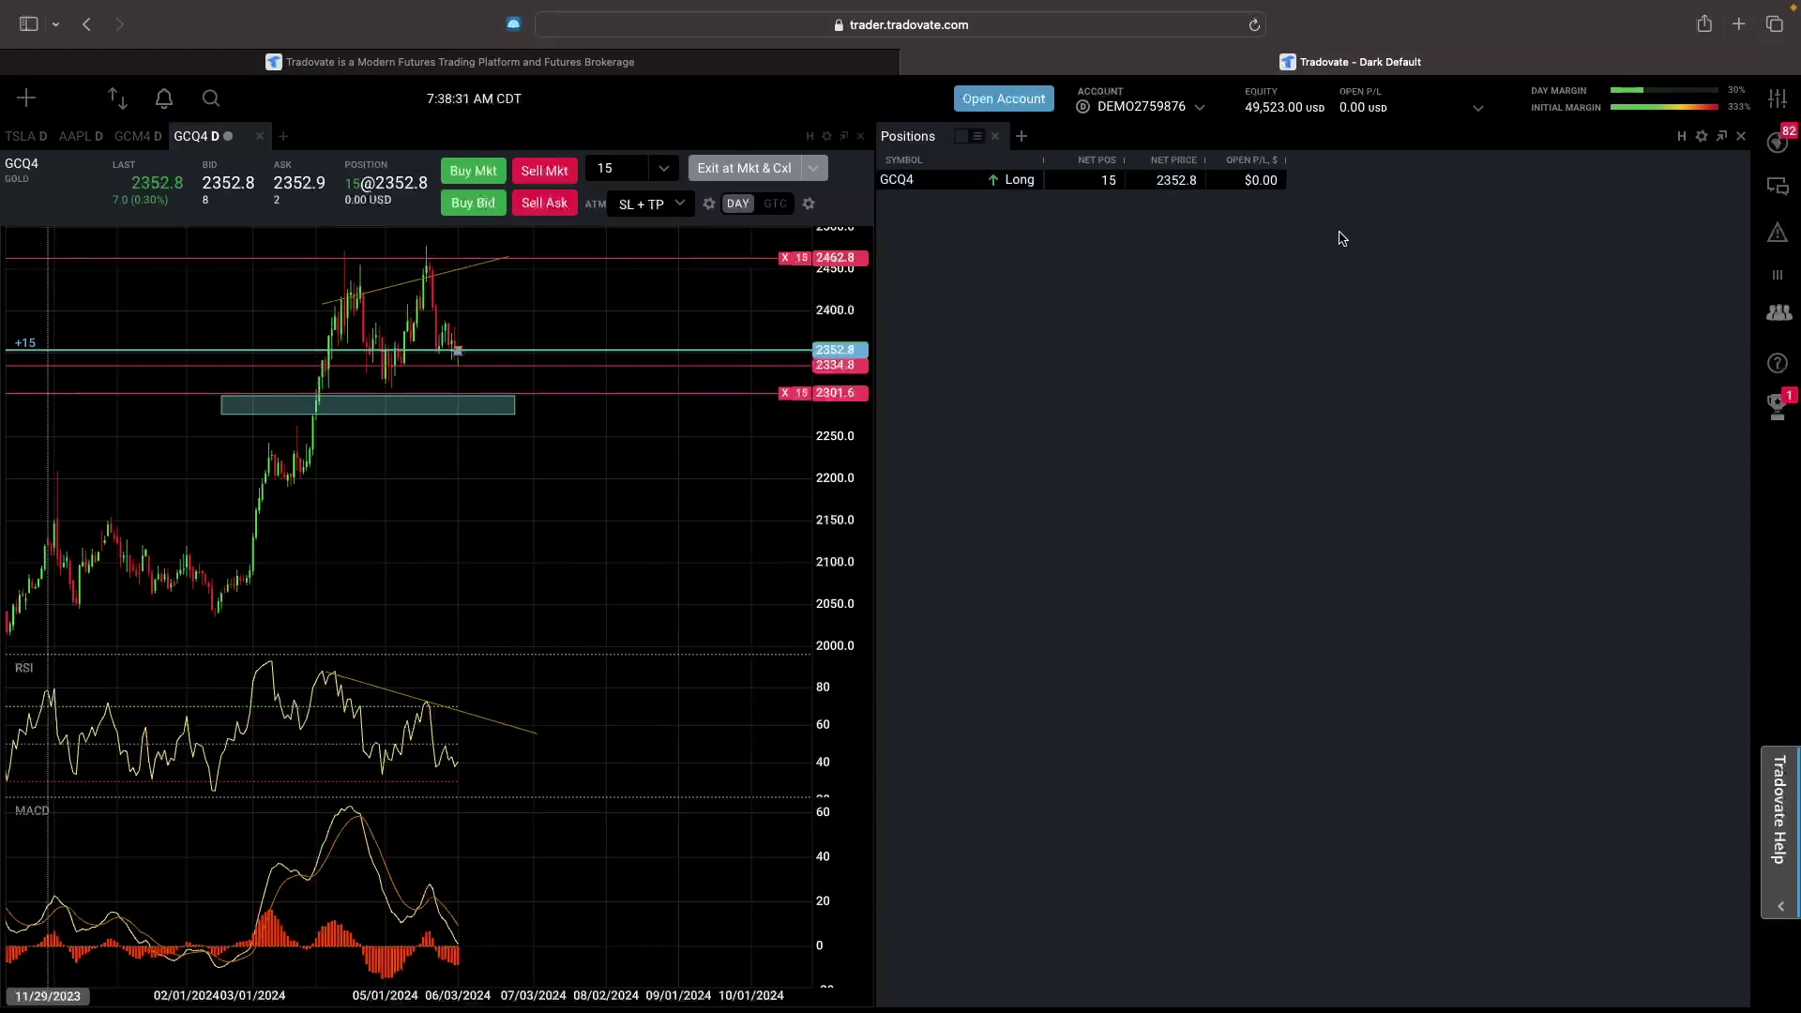
pyautogui.moveTo(872, 429); pyautogui.dragTo(1315, 413)
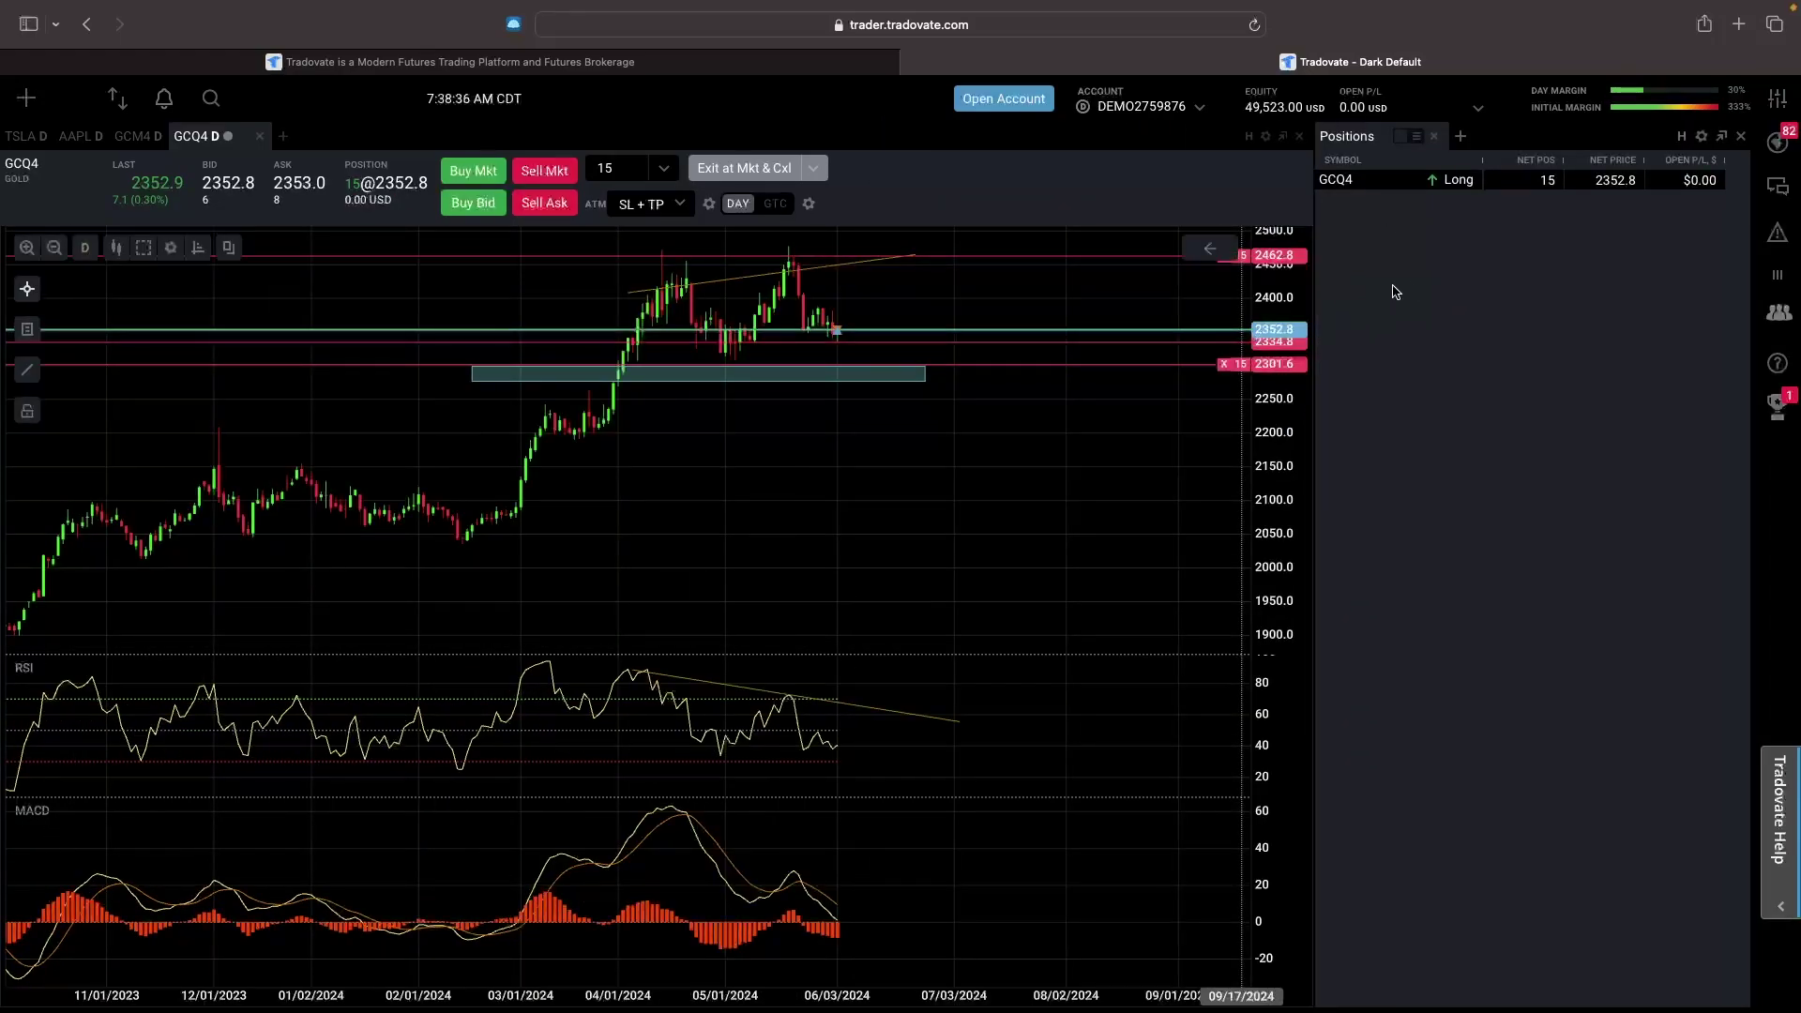
# - Place a SuperDOM module below the GCQ4 chart, shrink its height, and load the GCQ4 contract in it
pyautogui.click(27, 98)
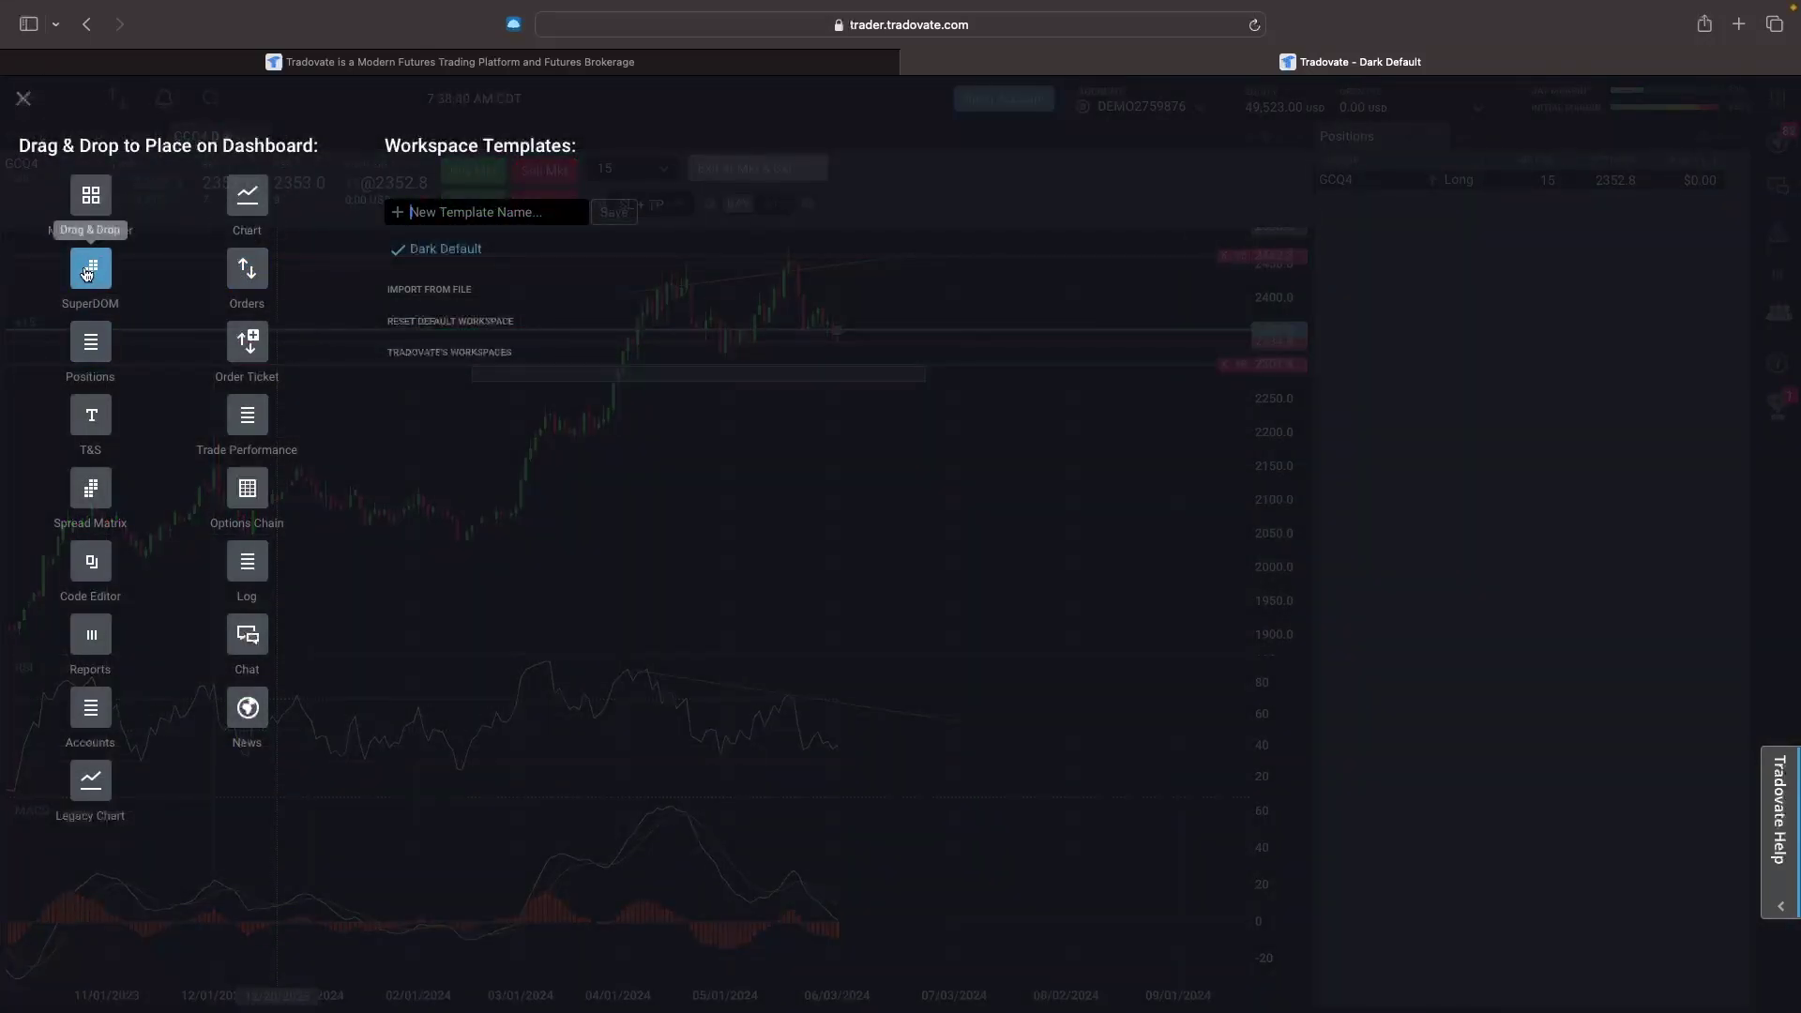
pyautogui.moveTo(87, 272); pyautogui.dragTo(741, 858)
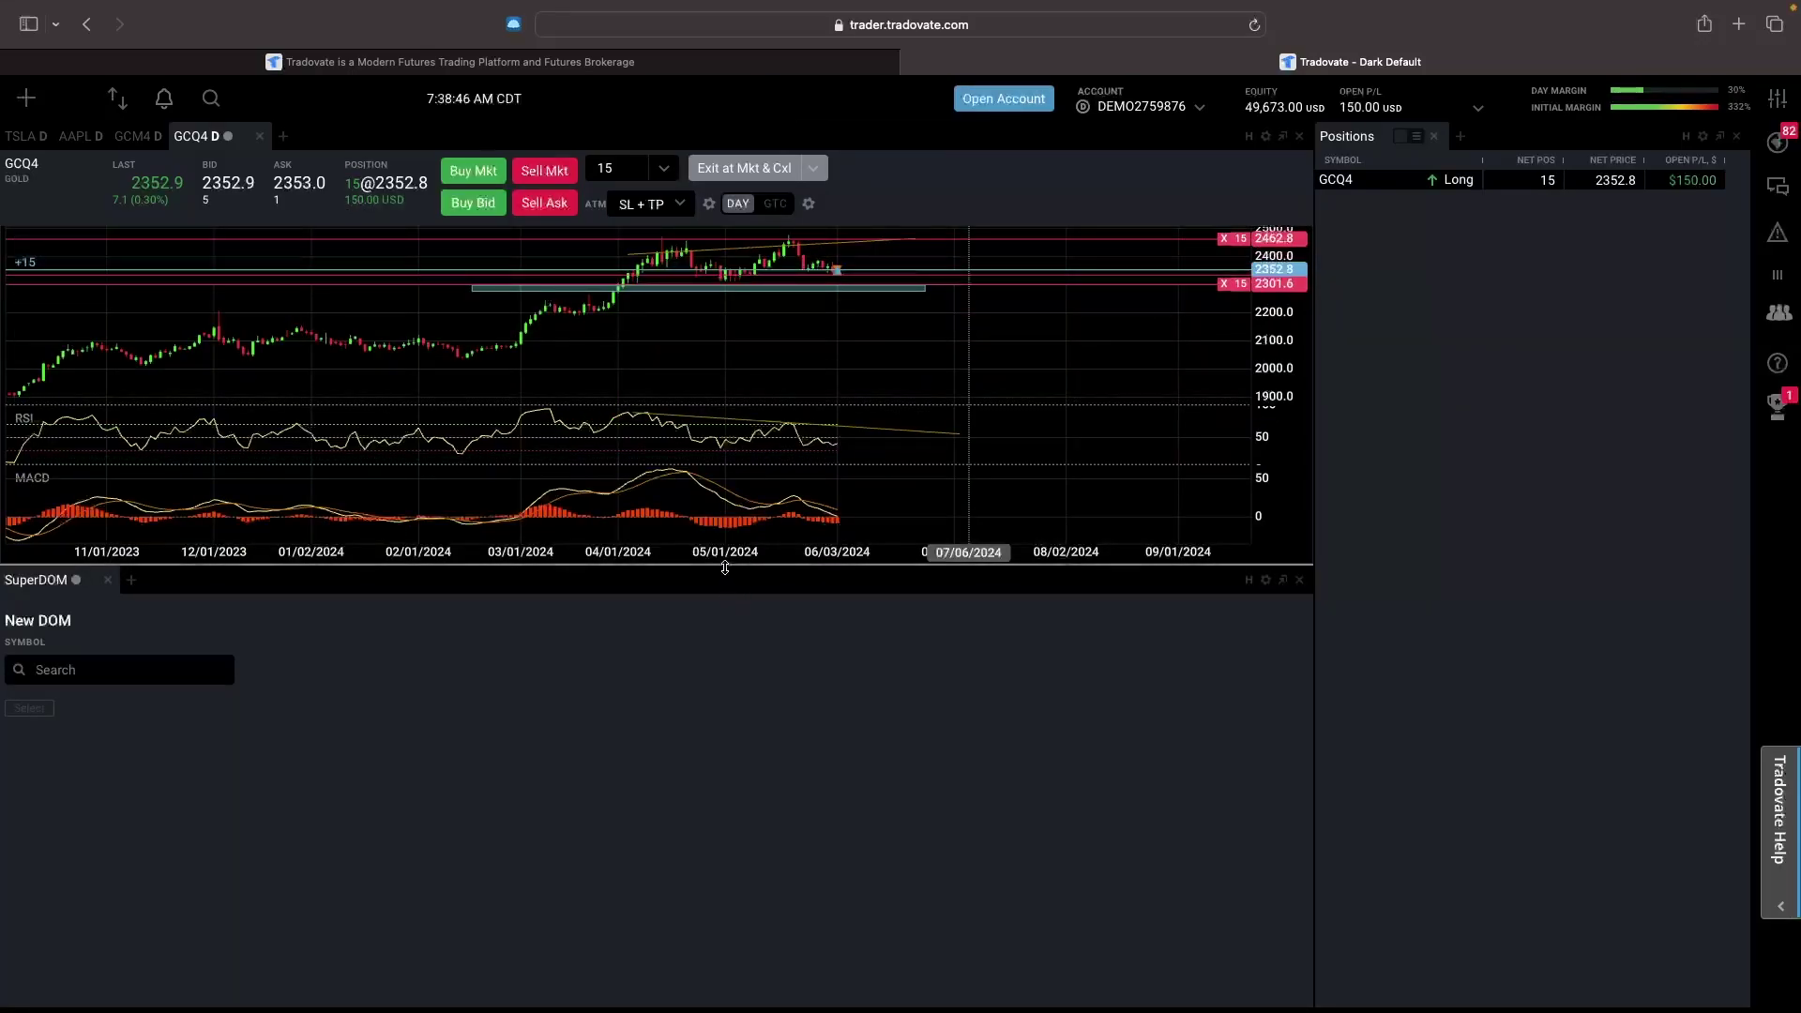
pyautogui.moveTo(727, 567); pyautogui.dragTo(727, 775)
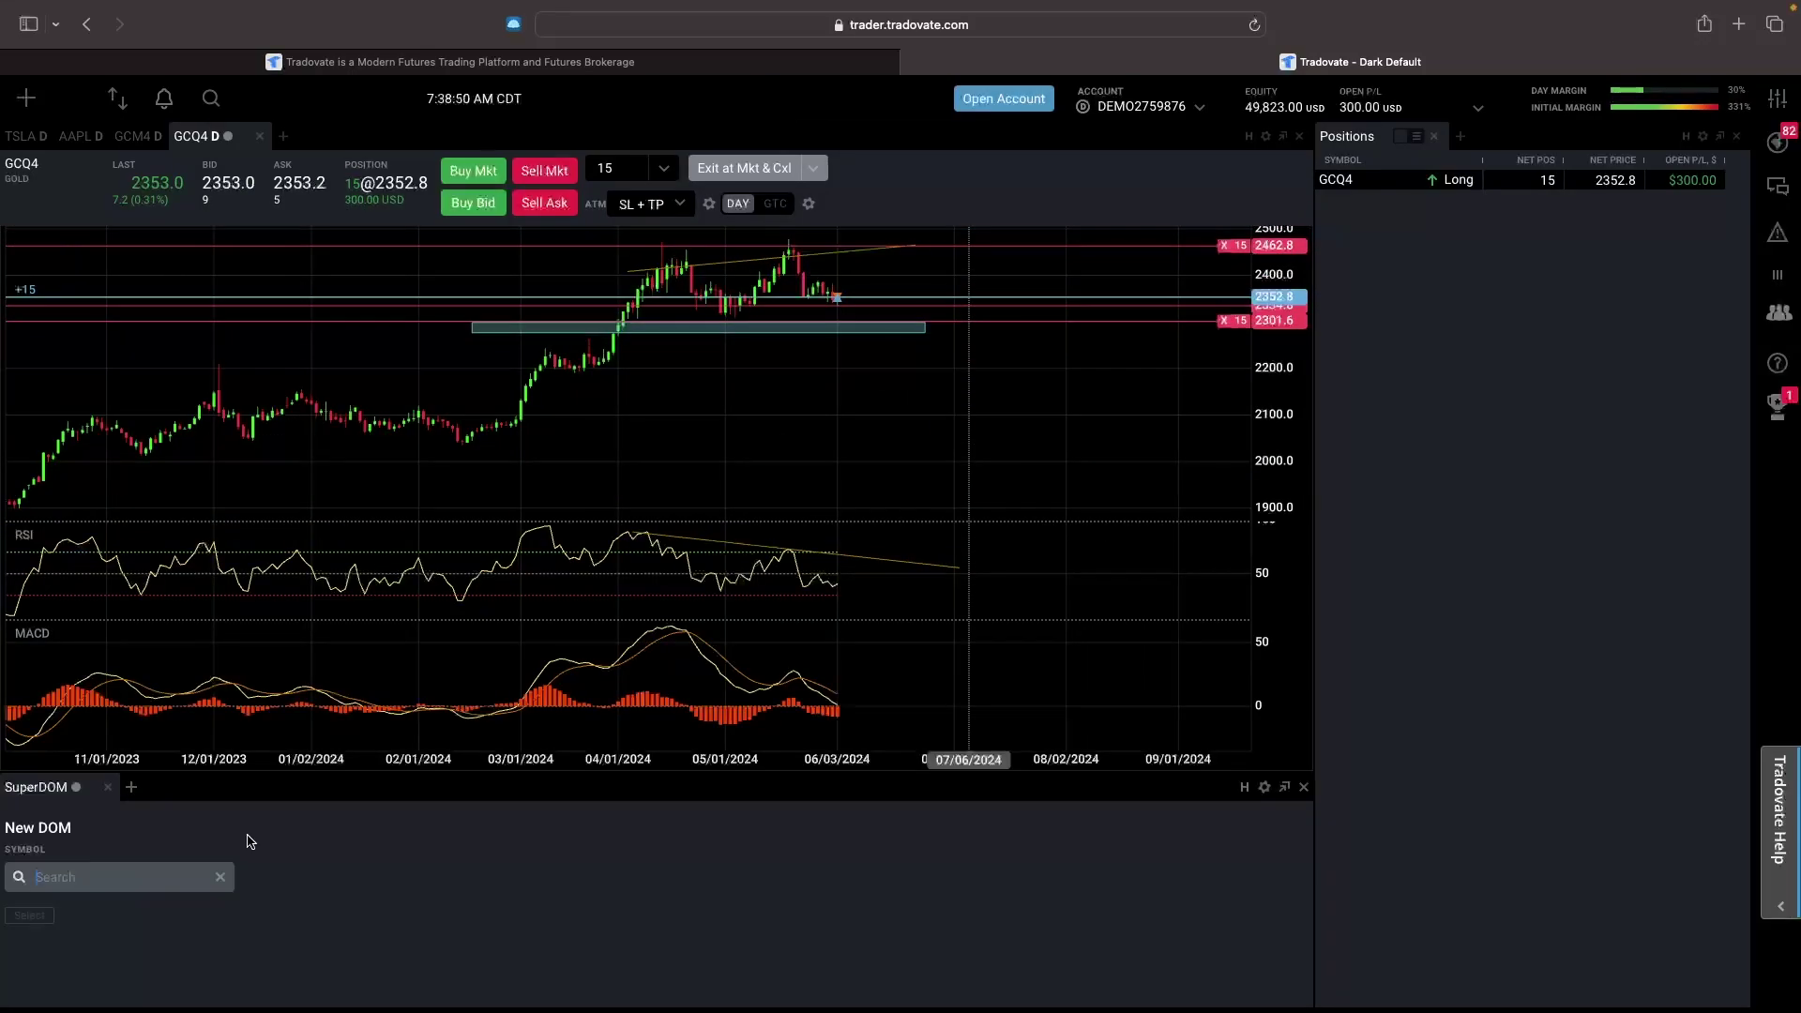
pyautogui.write('gcq4')
pyautogui.press('Return')
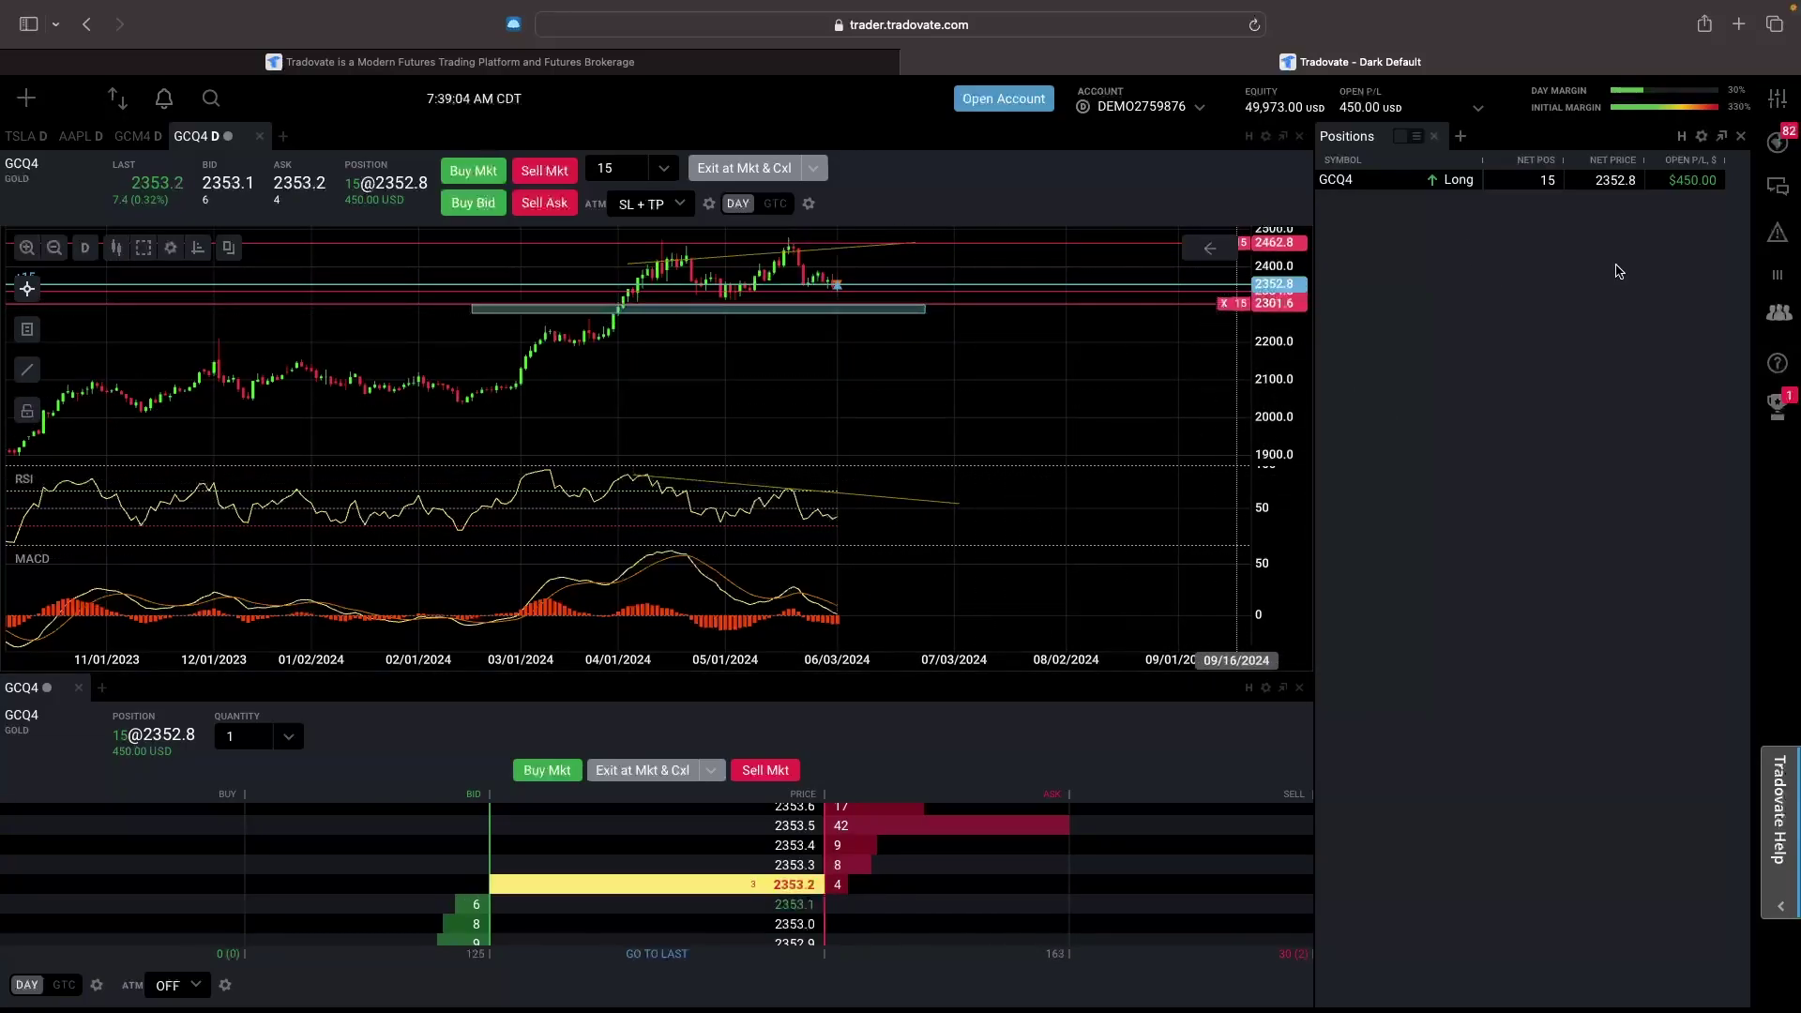
# - Exit the open GCQ4 position at market and cancel its working orders from the chart
pyautogui.click(31, 115)
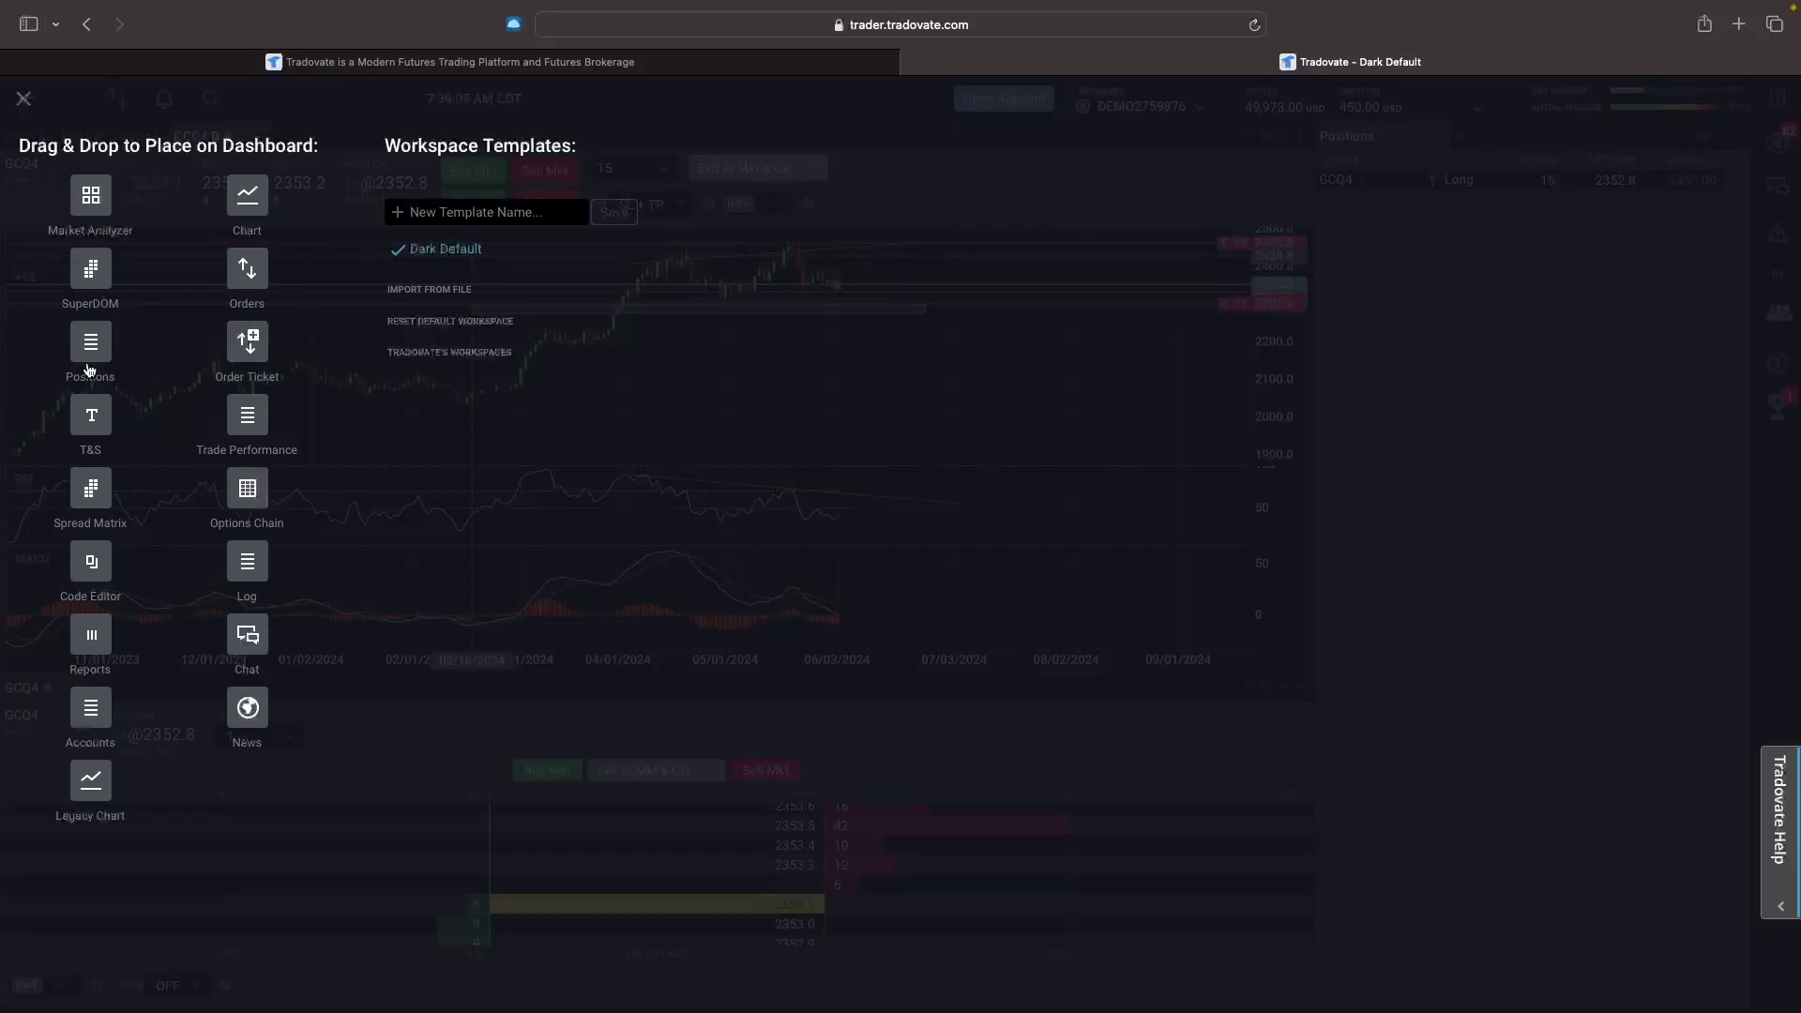
pyautogui.click(24, 97)
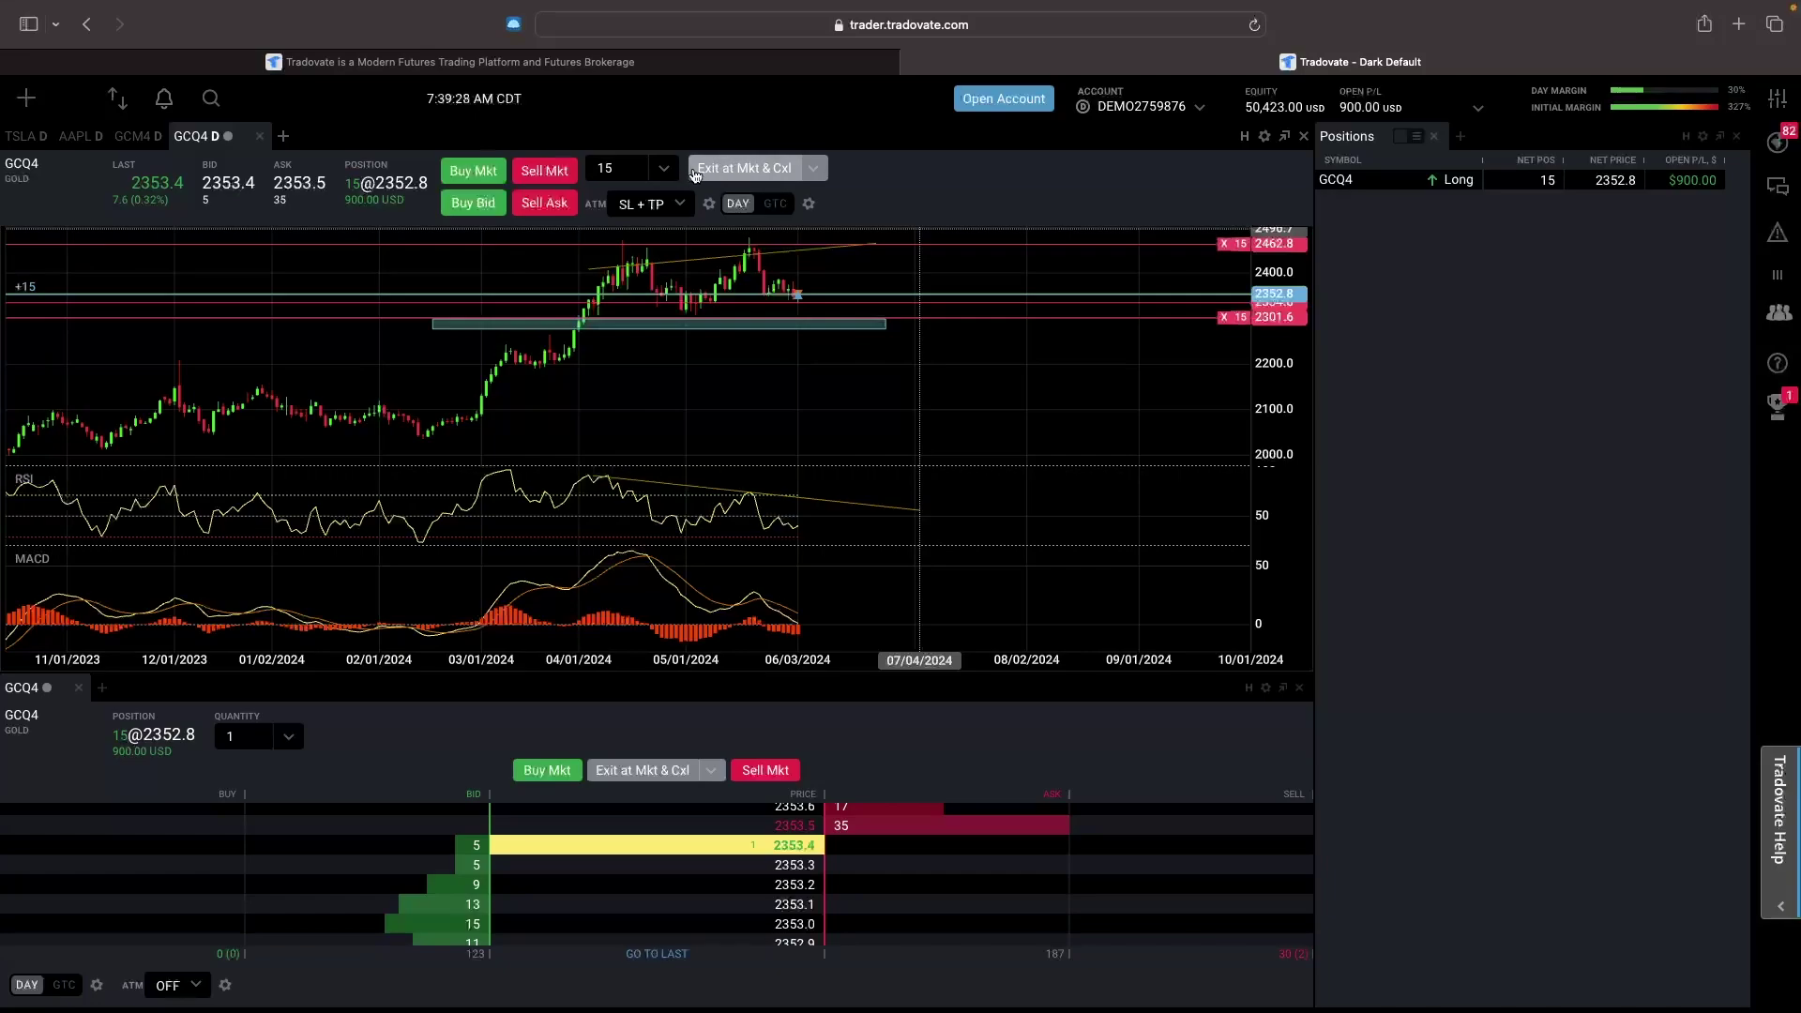
pyautogui.click(817, 169)
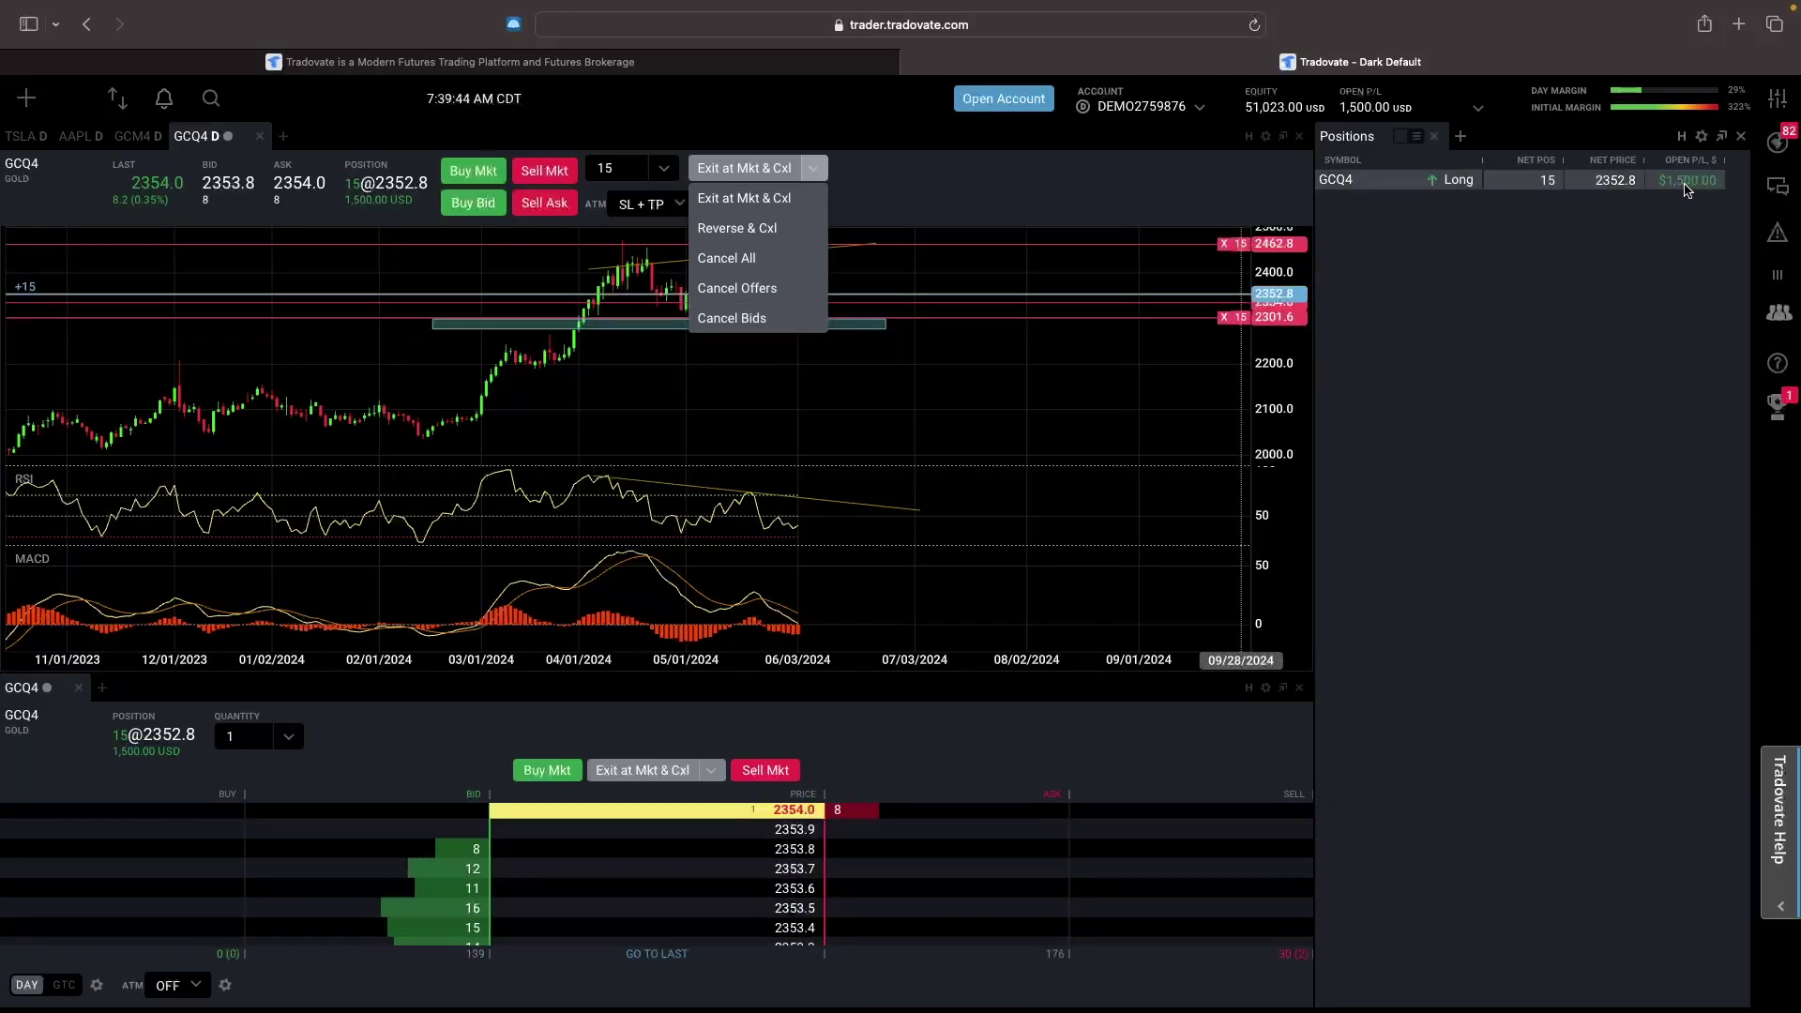
pyautogui.click(777, 198)
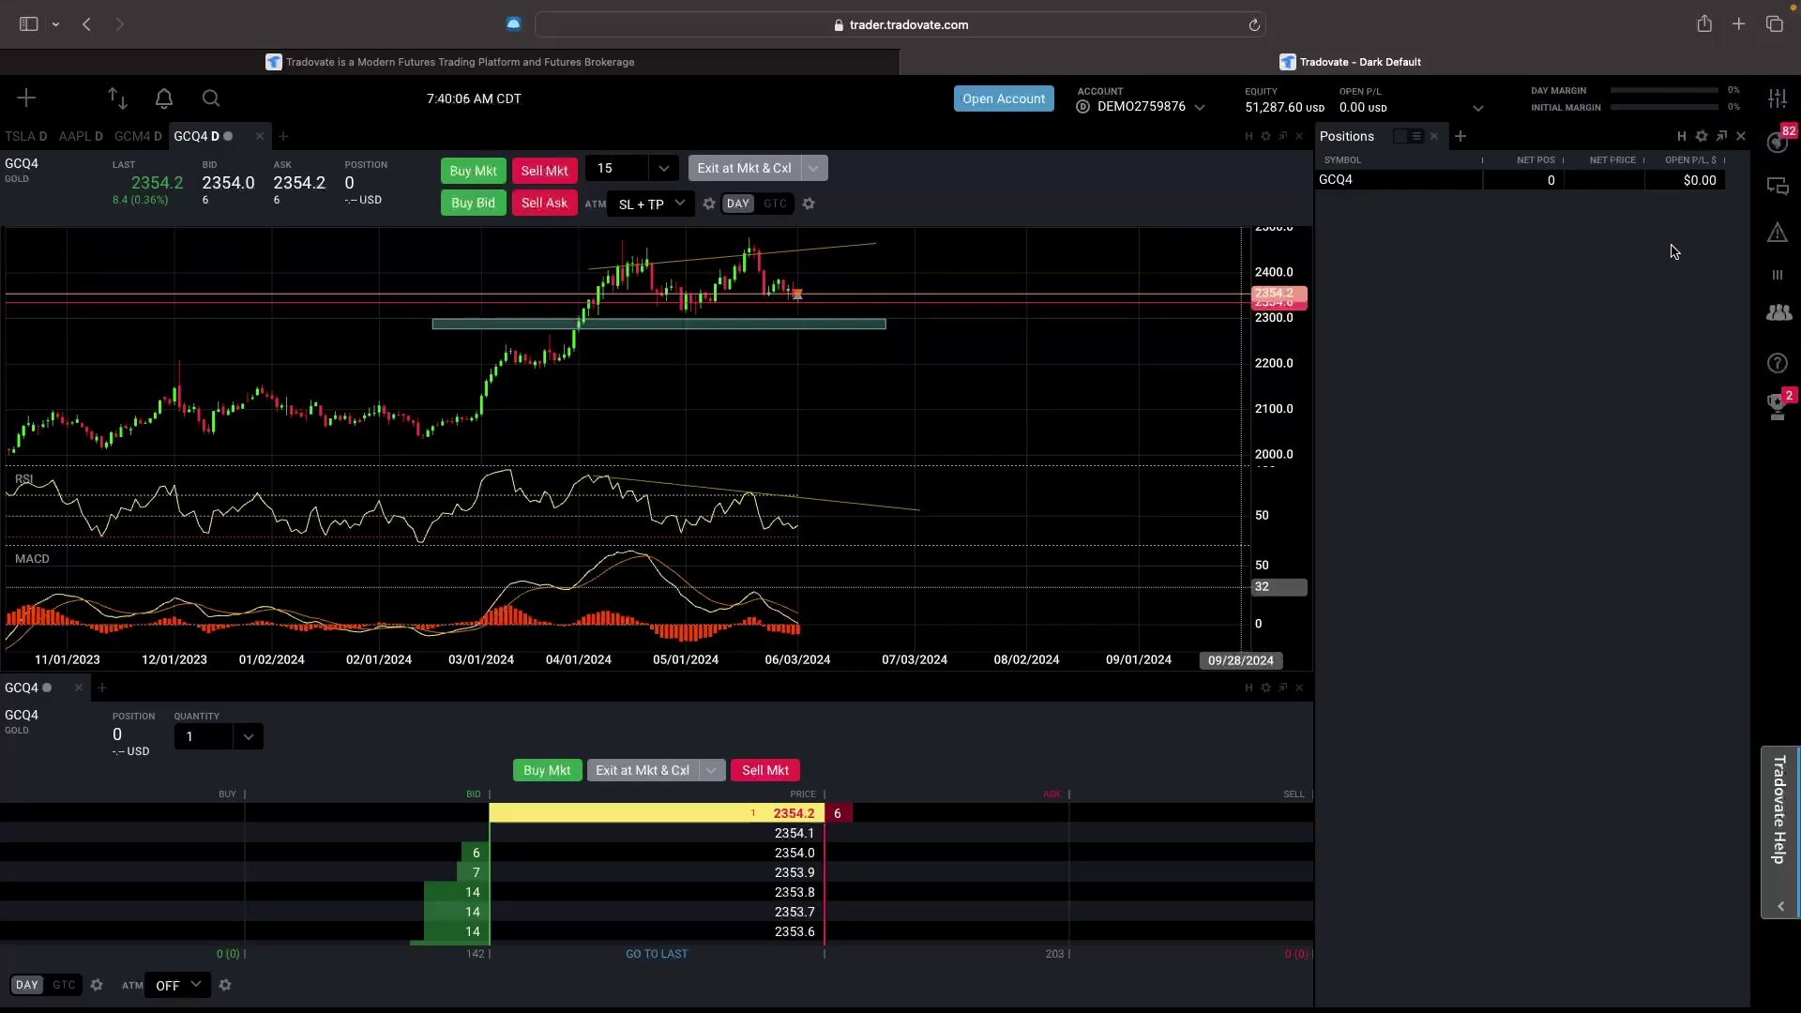
# - Enable Max Position Size in the demo account's risk settings with a limit of 7000 and save
pyautogui.click(1777, 98)
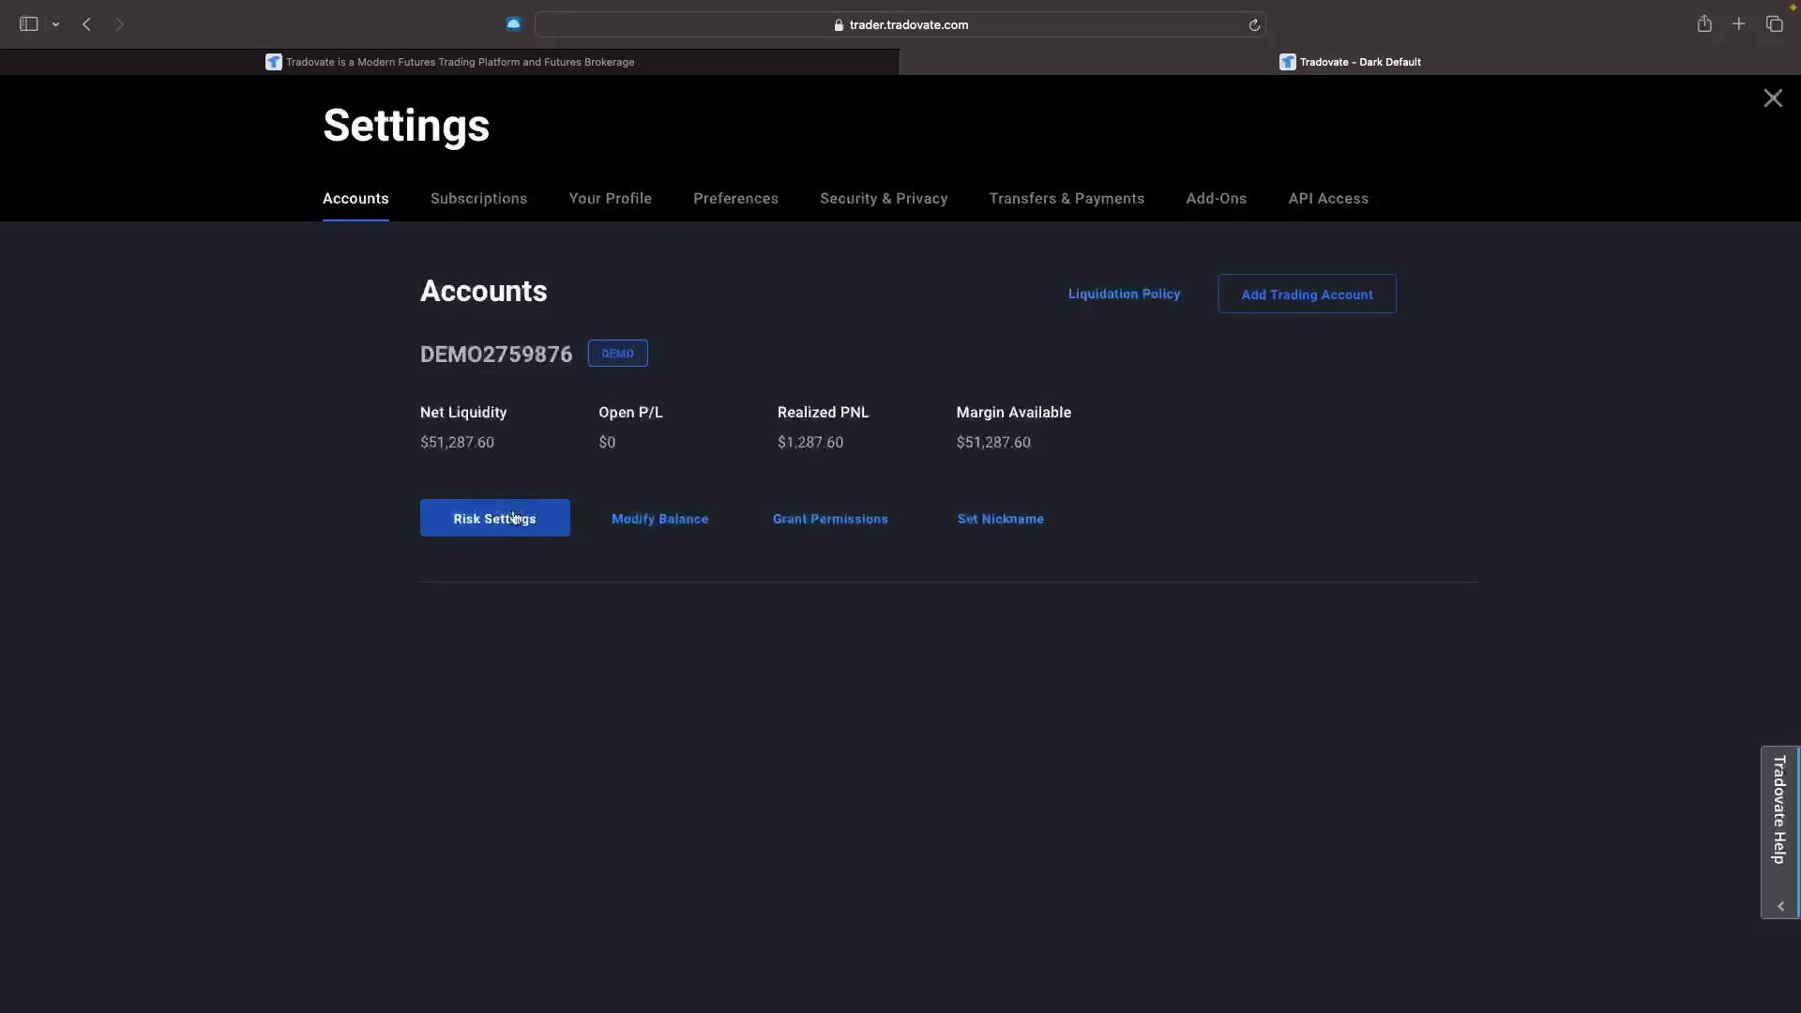
pyautogui.click(476, 526)
pyautogui.scroll(-3, 721, 466)
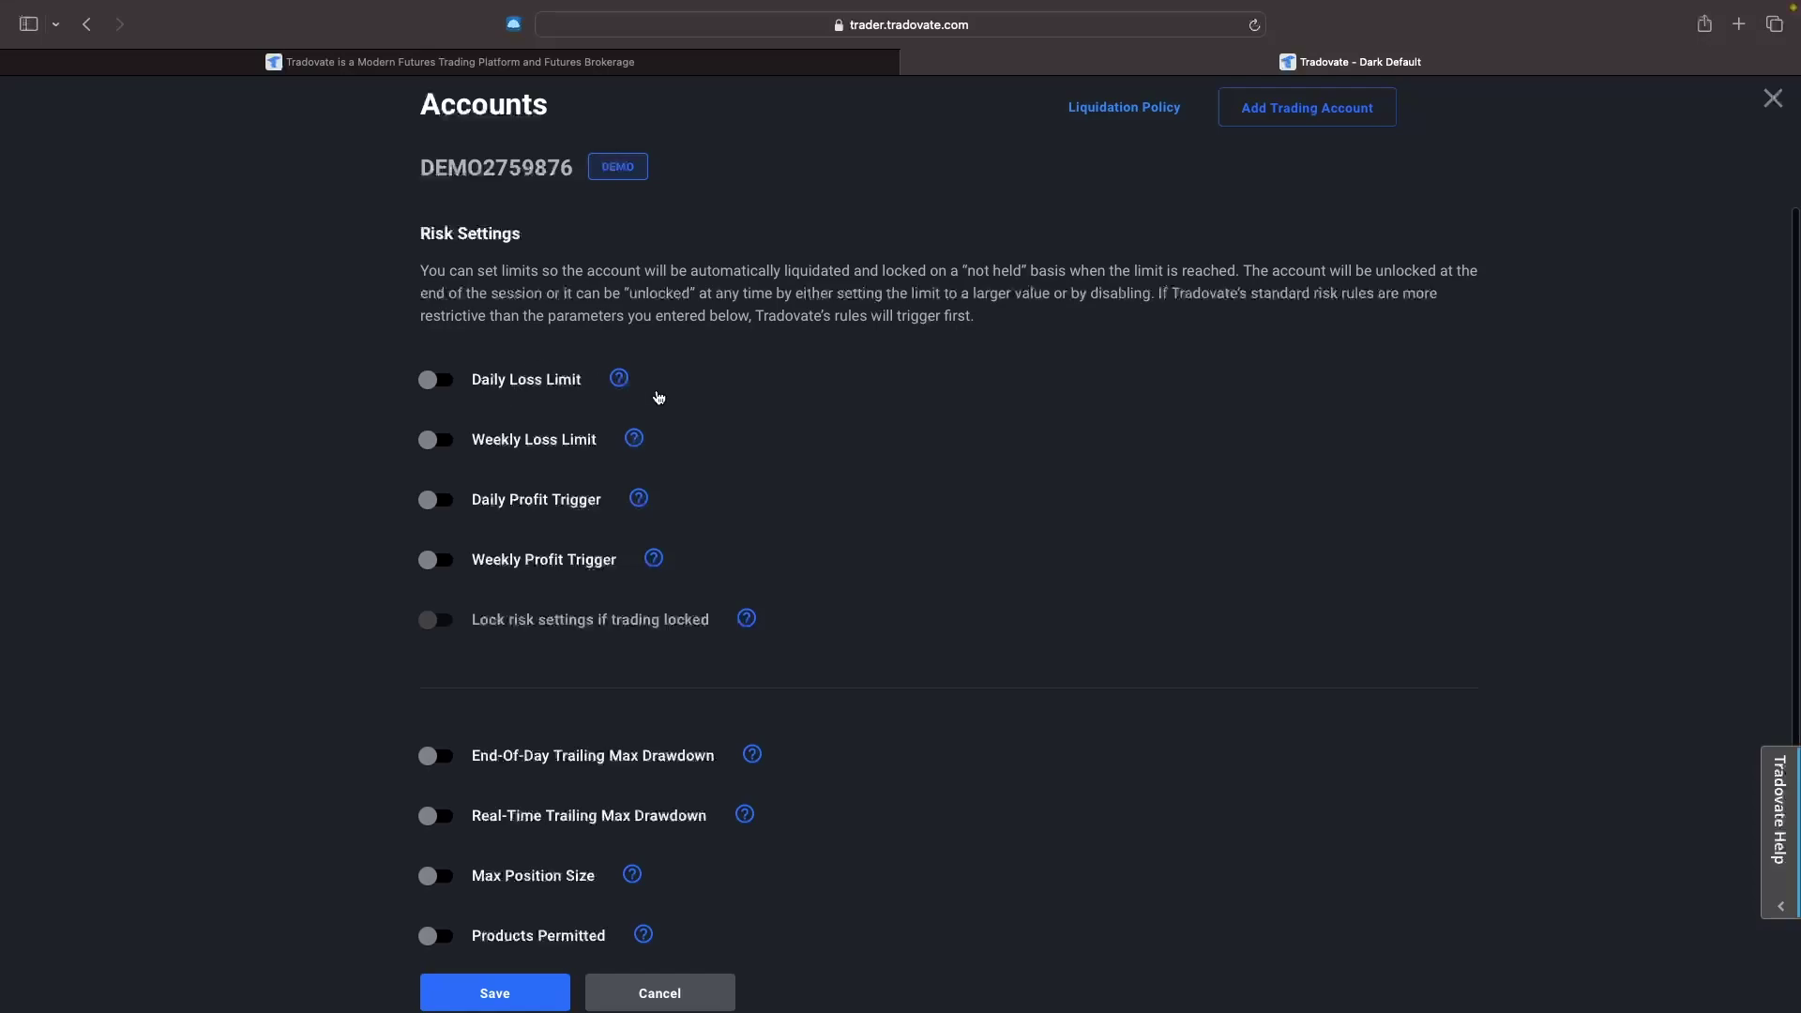
pyautogui.scroll(-2, 658, 397)
pyautogui.scroll(-3, 677, 397)
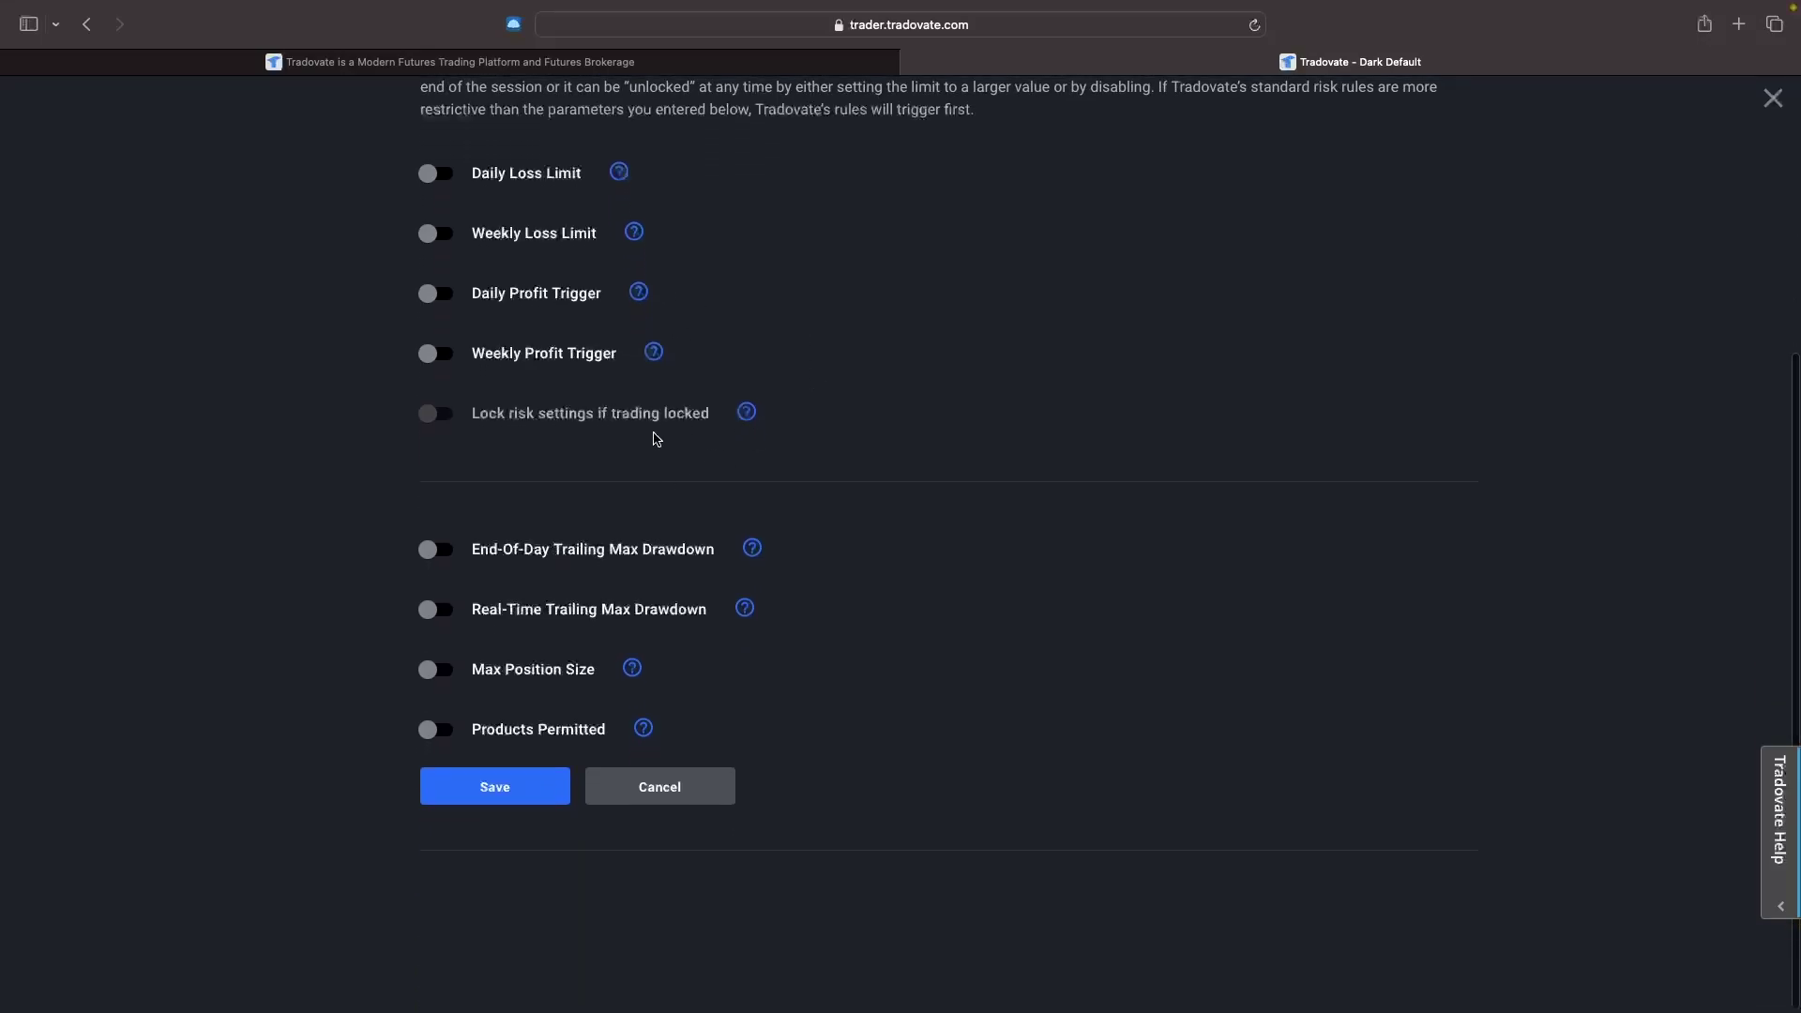
pyautogui.scroll(1, 927, 528)
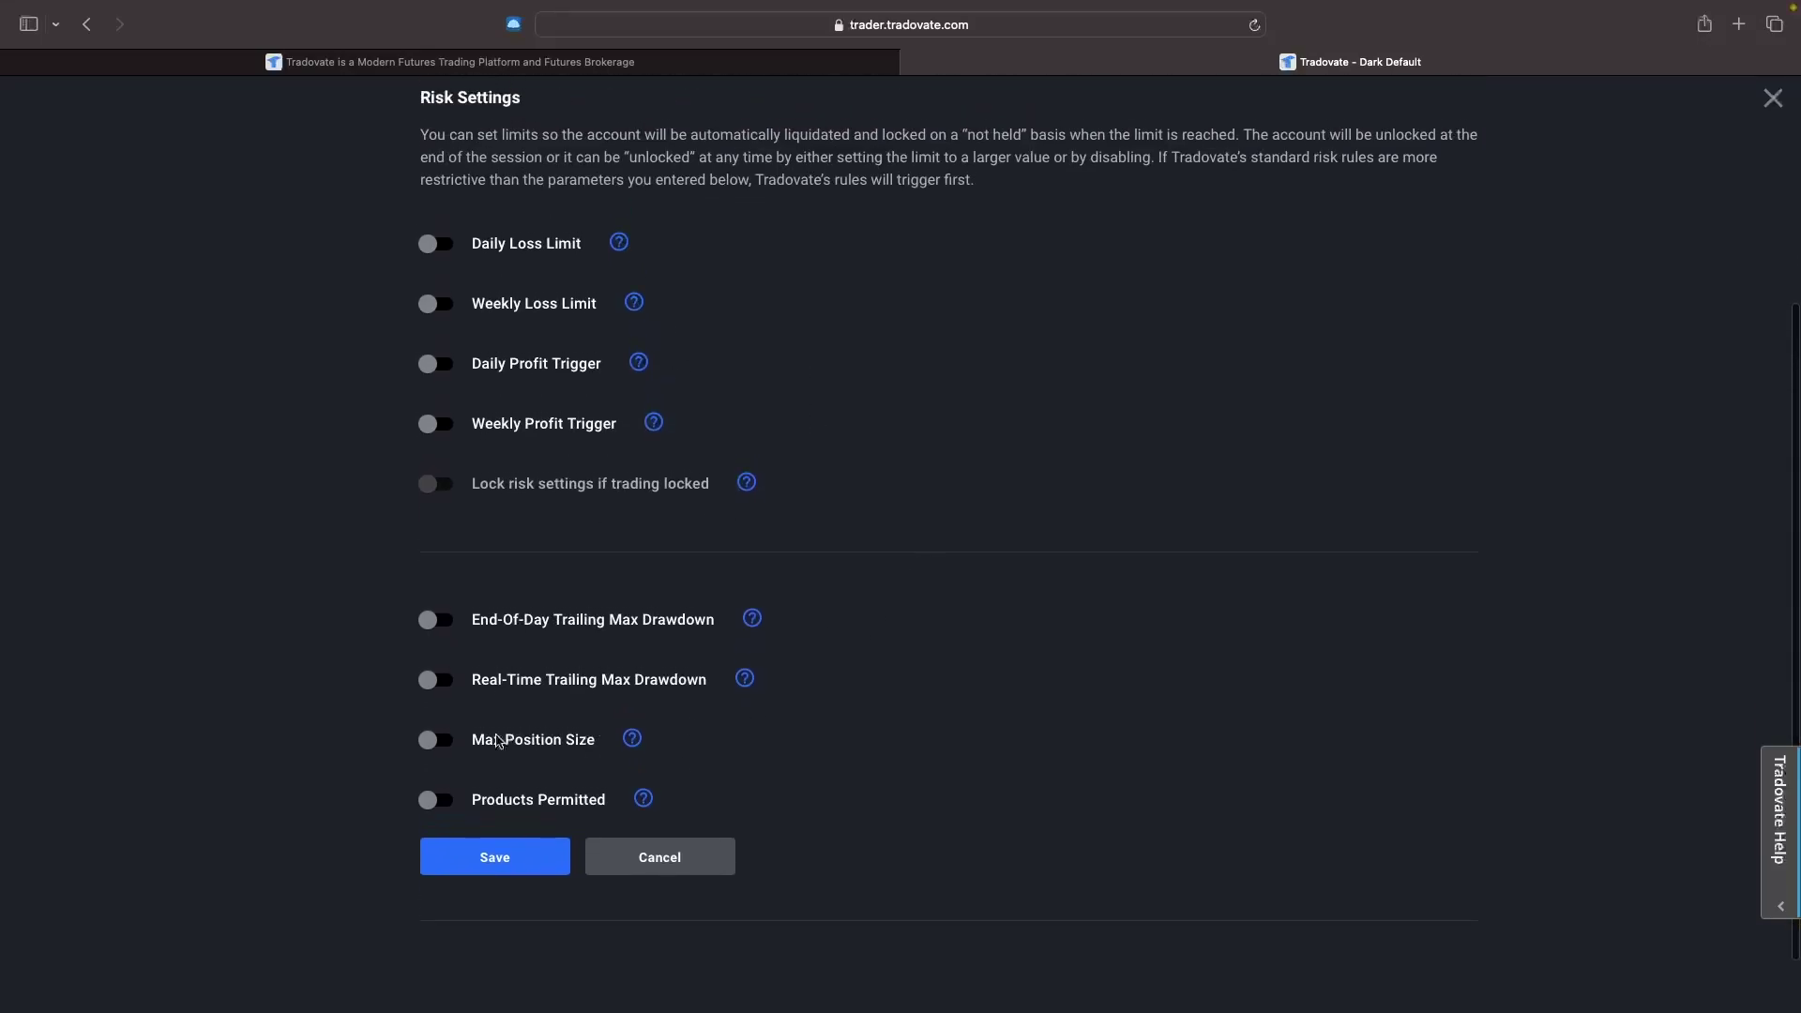
pyautogui.scroll(2, 417, 750)
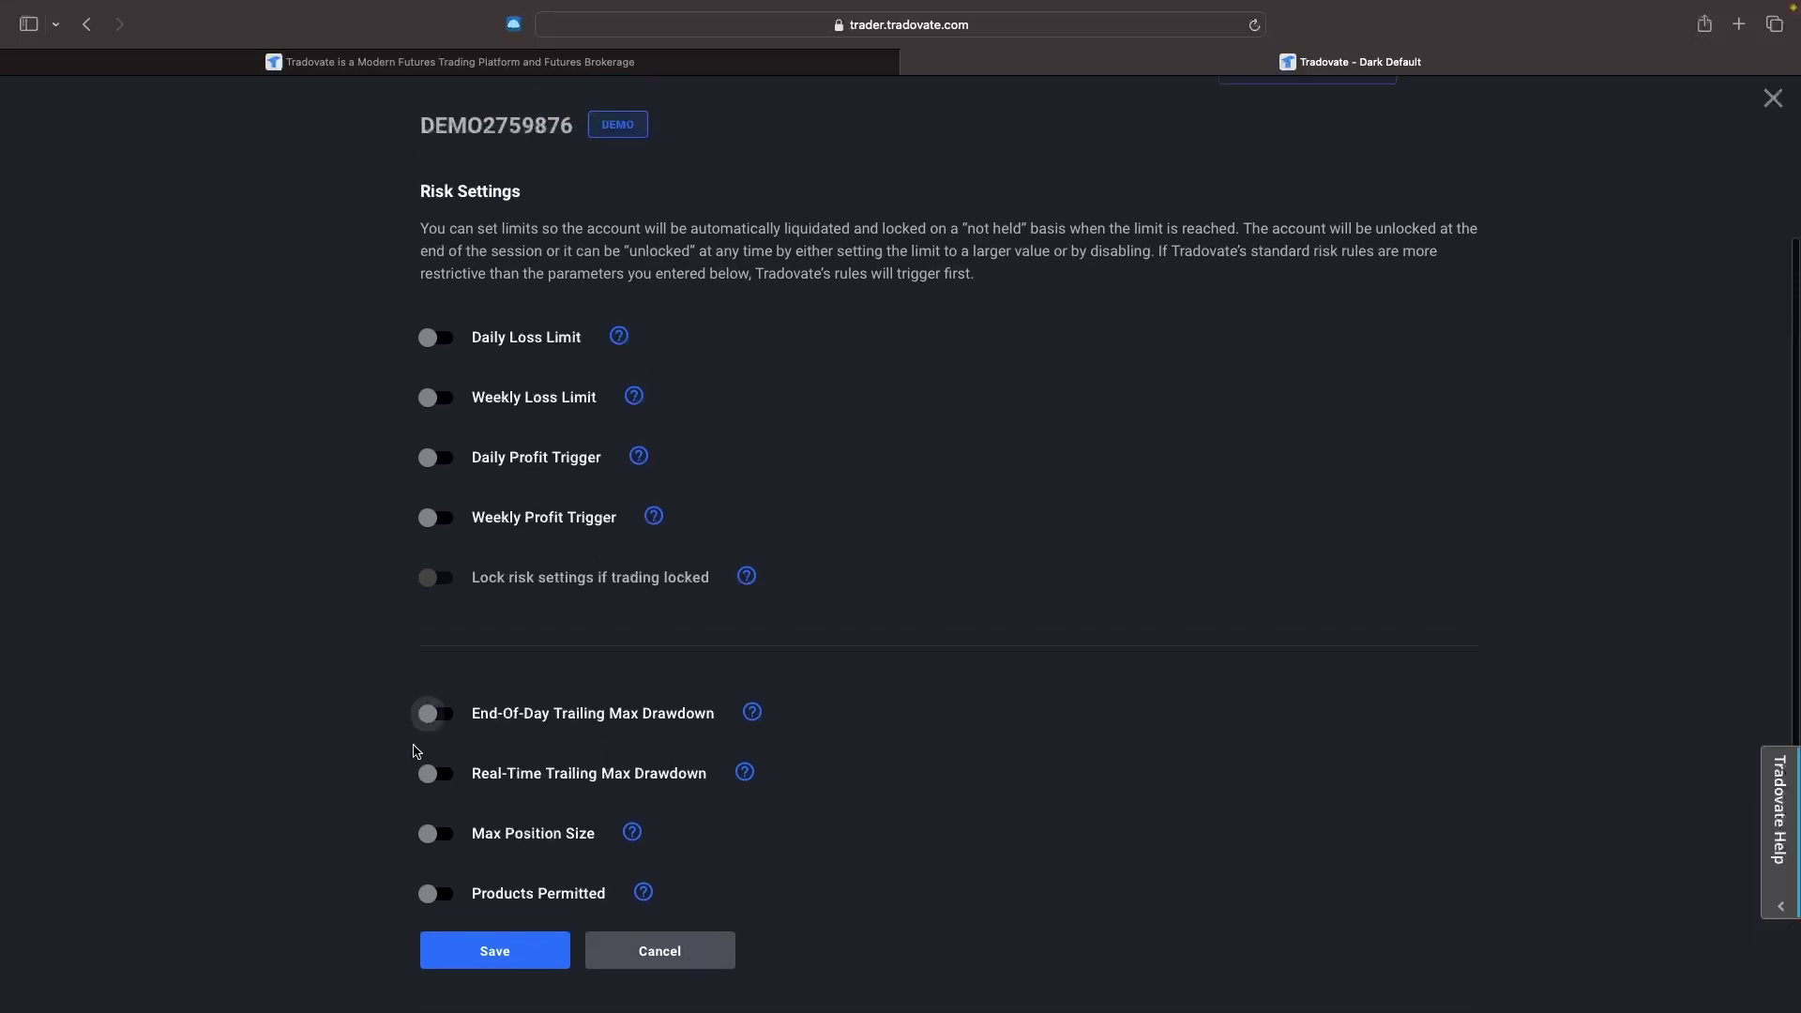
pyautogui.click(454, 834)
pyautogui.scroll(-5, 497, 751)
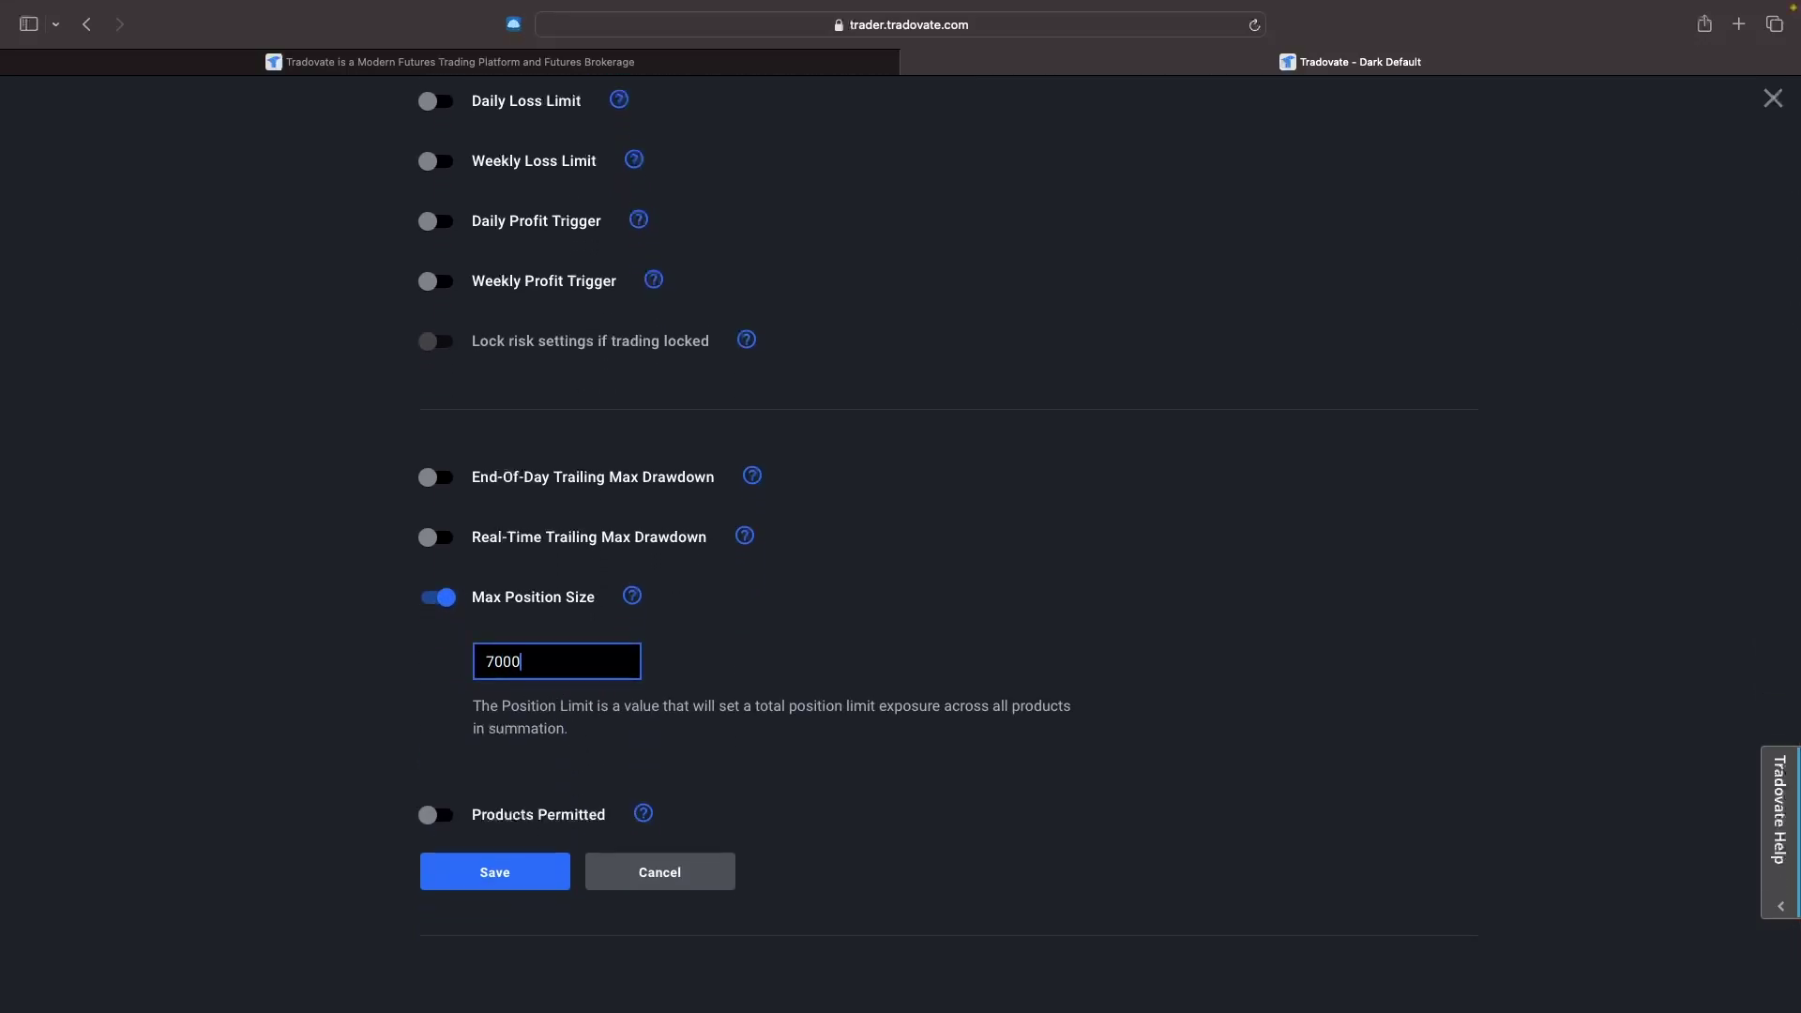
pyautogui.click(488, 877)
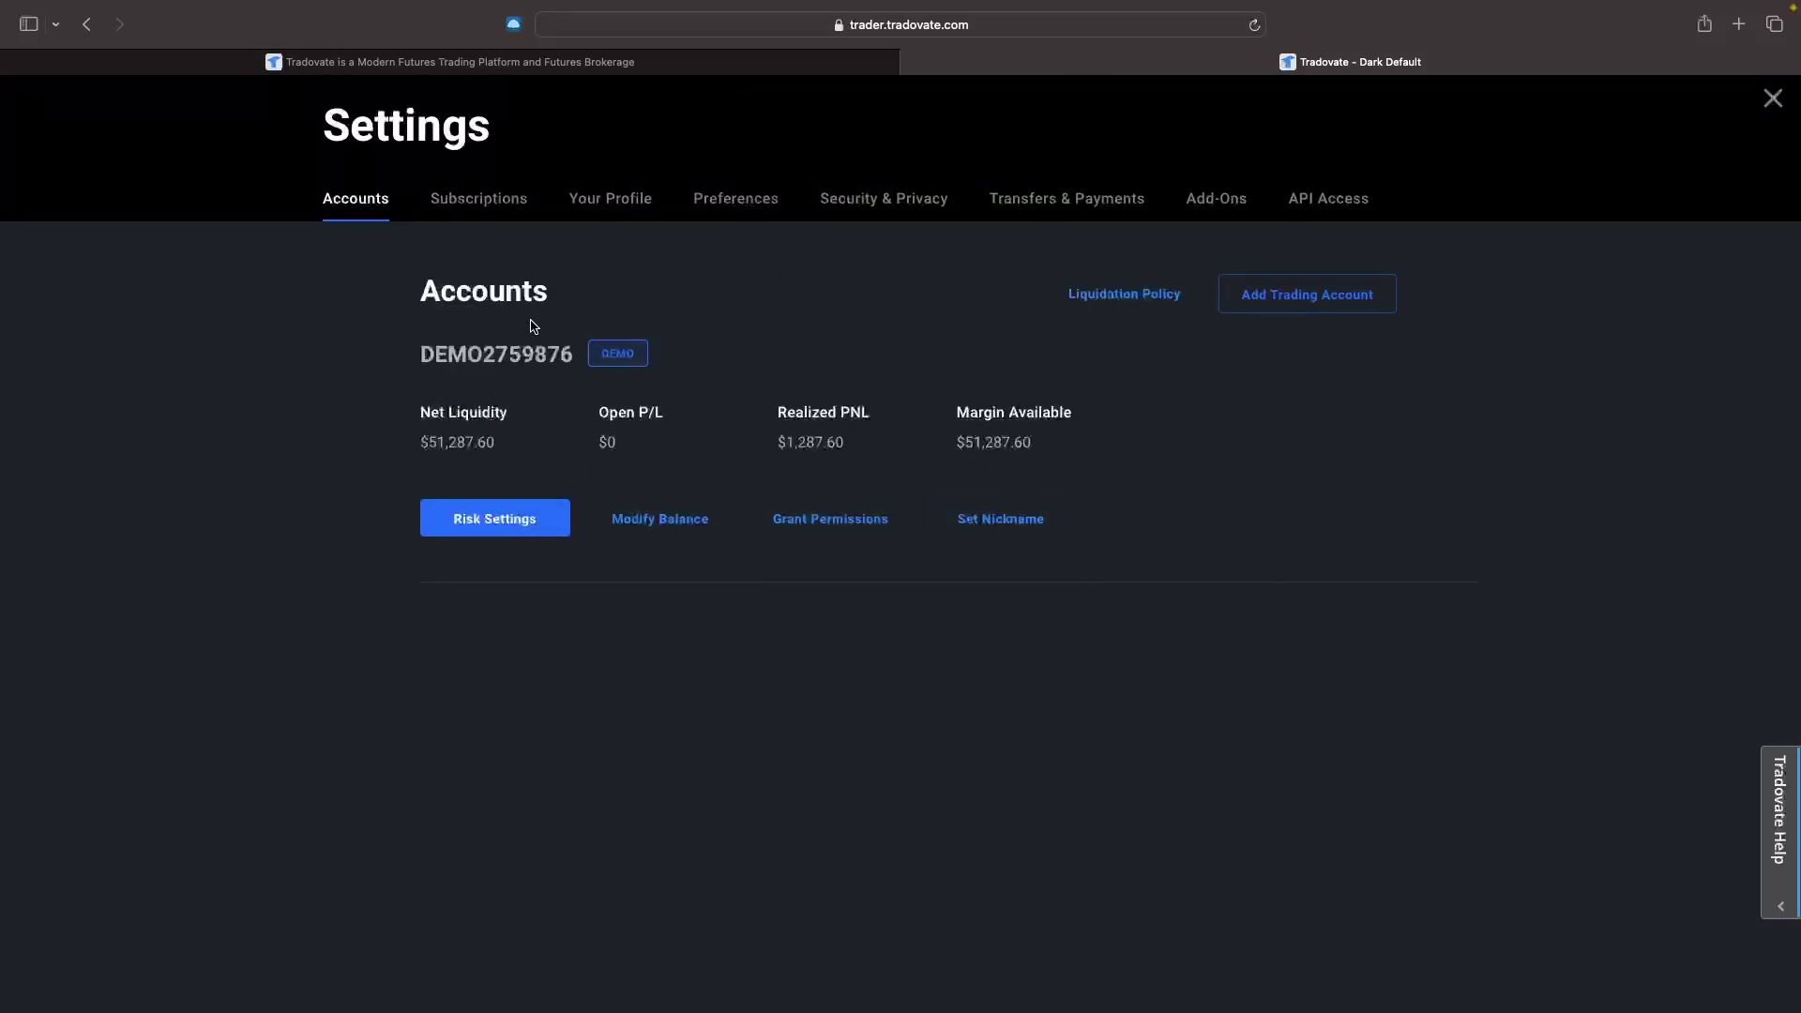
# - Review the membership and market data subscriptions and the profile information in the settings
pyautogui.click(476, 202)
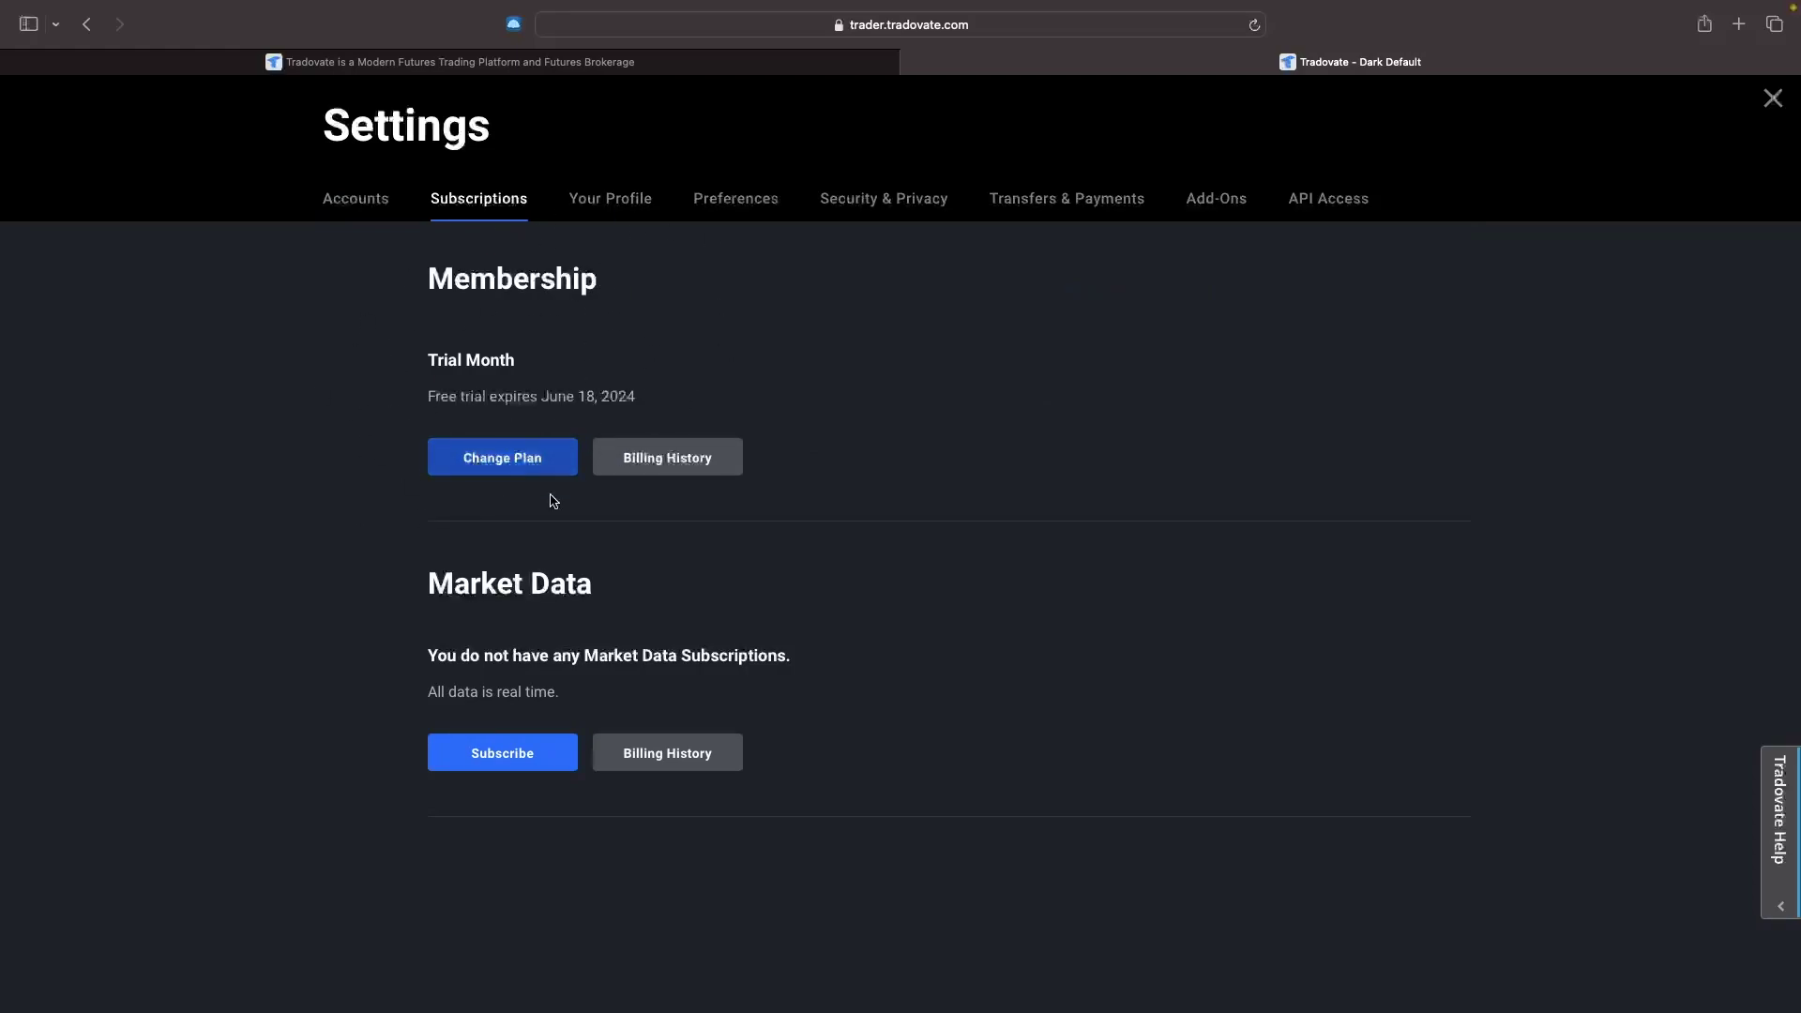
pyautogui.click(624, 194)
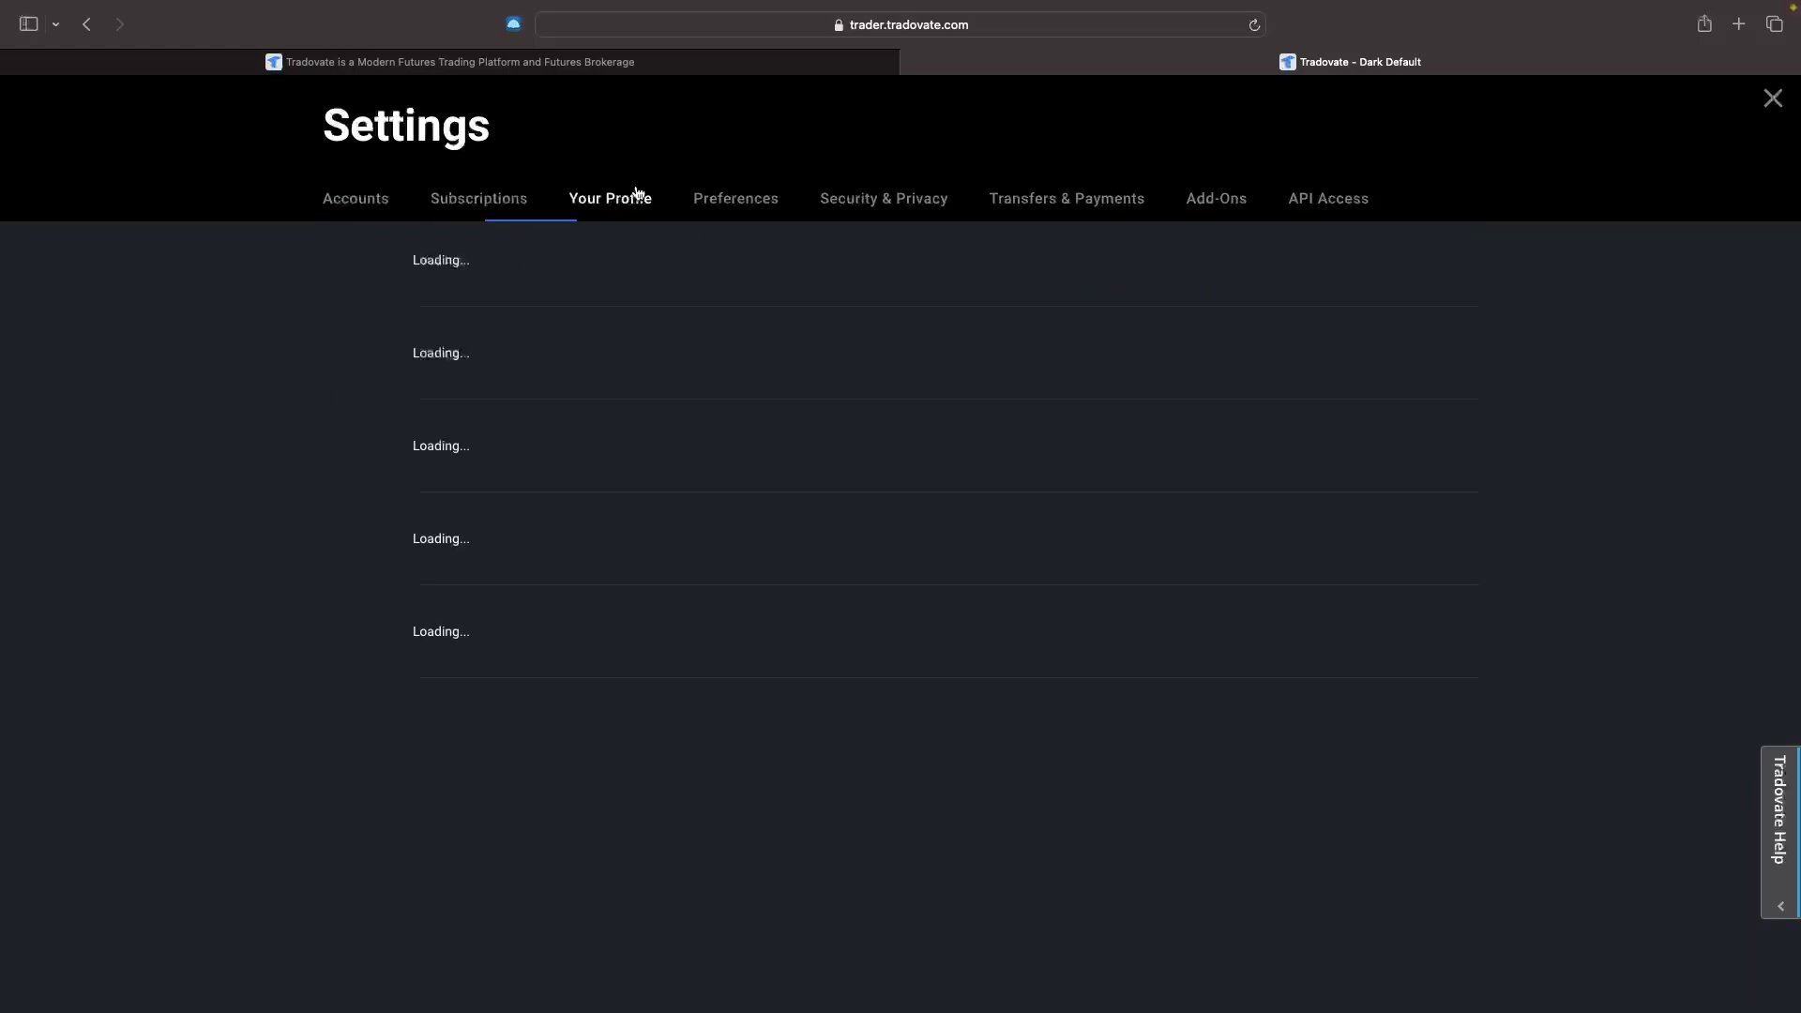
pyautogui.scroll(-2, 627, 300)
pyautogui.scroll(-5, 627, 300)
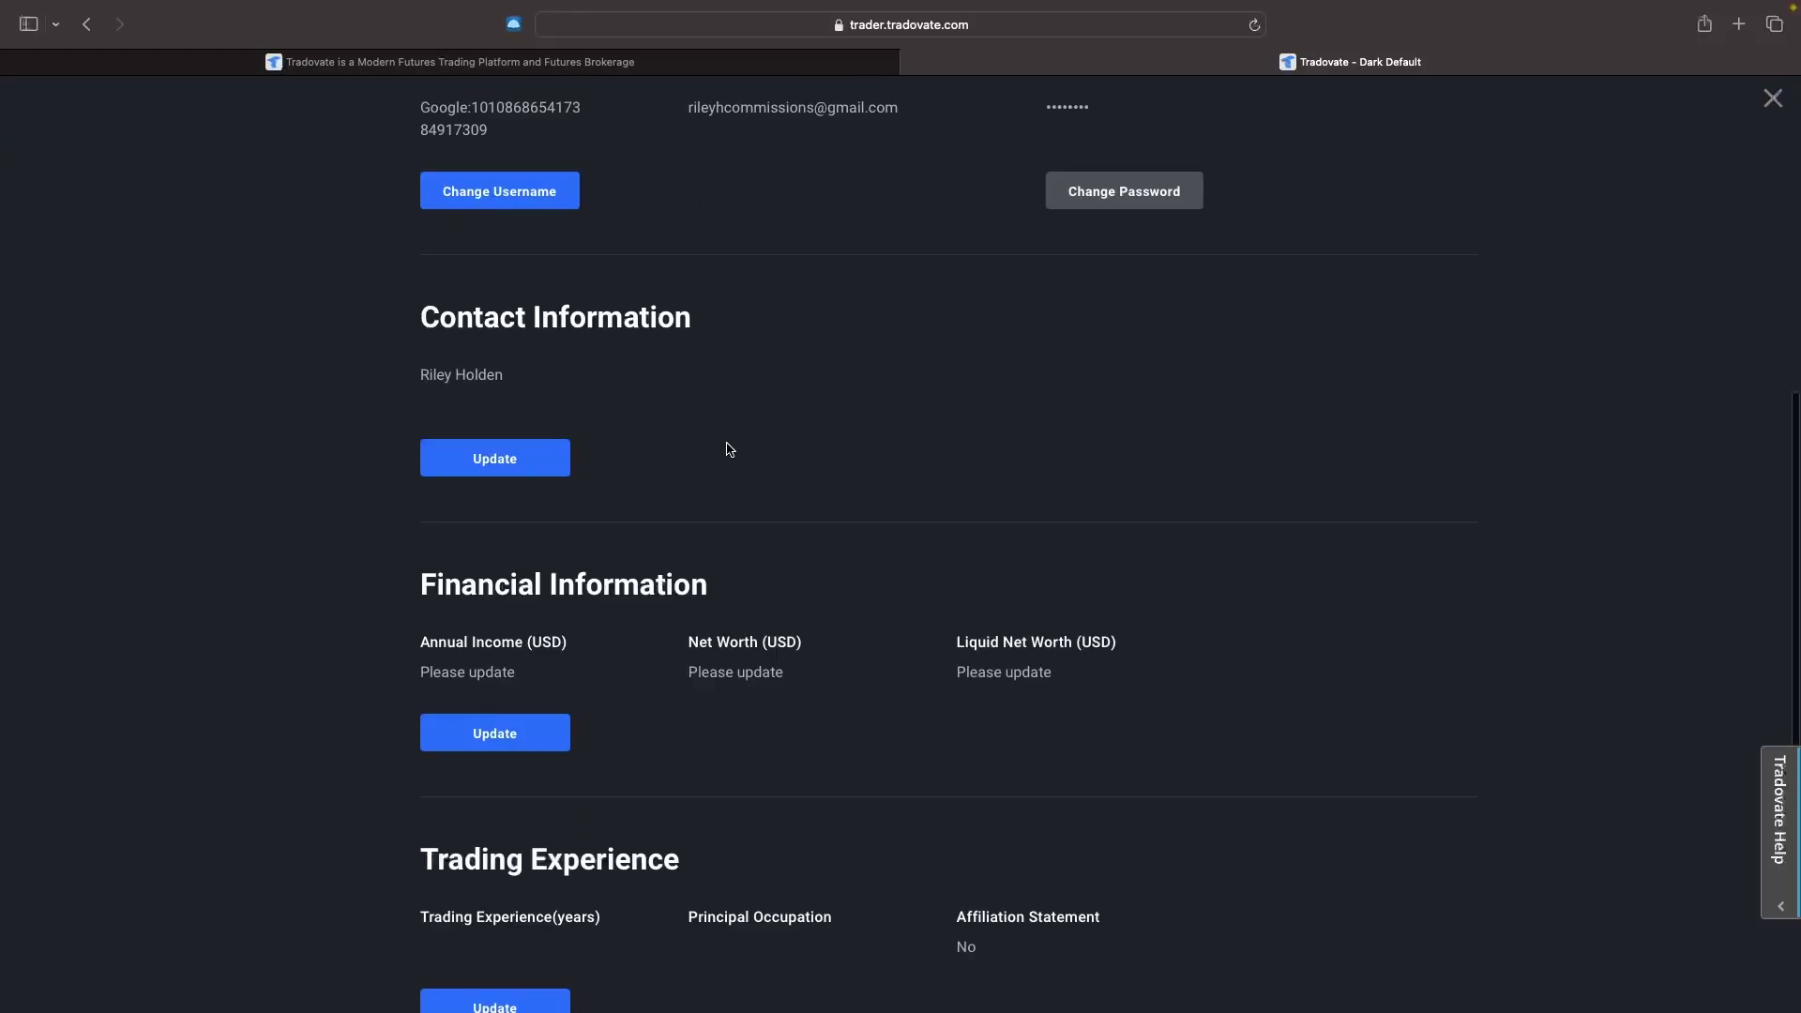
pyautogui.scroll(6, 723, 447)
# - Switch the platform's appearance to Light and view the GCQ4 chart in that theme
pyautogui.click(755, 203)
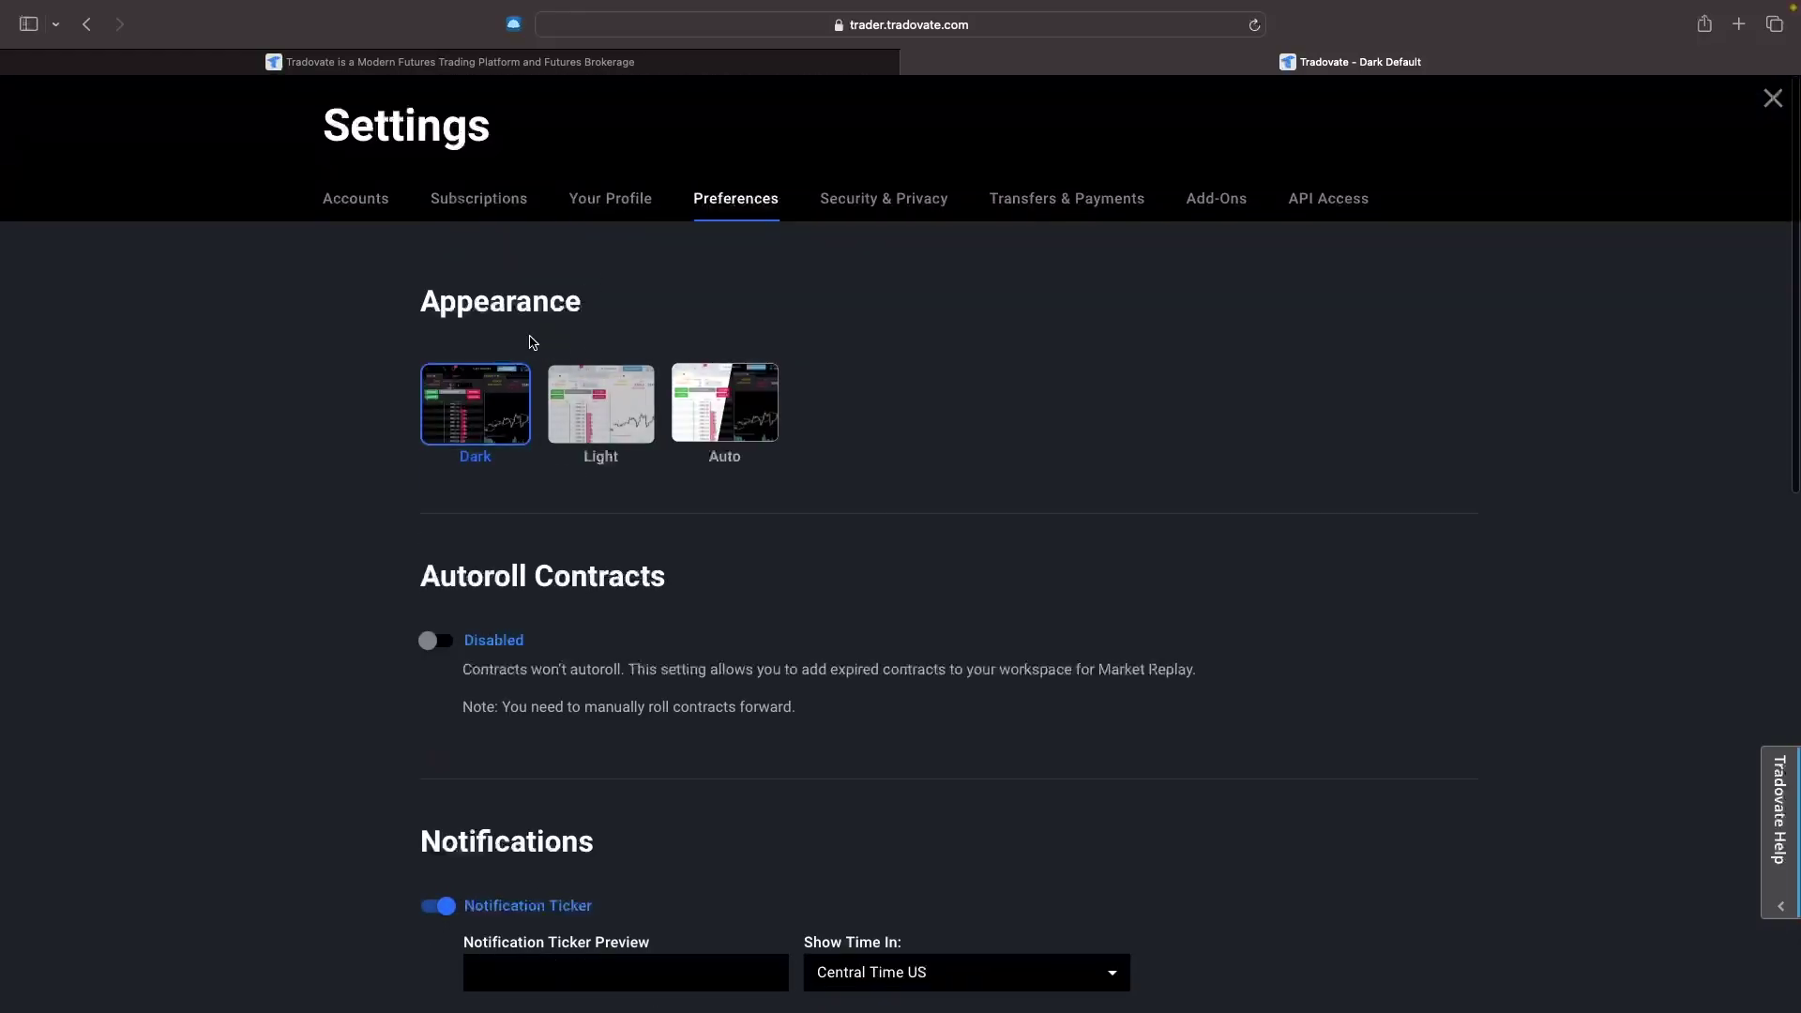
pyautogui.click(568, 420)
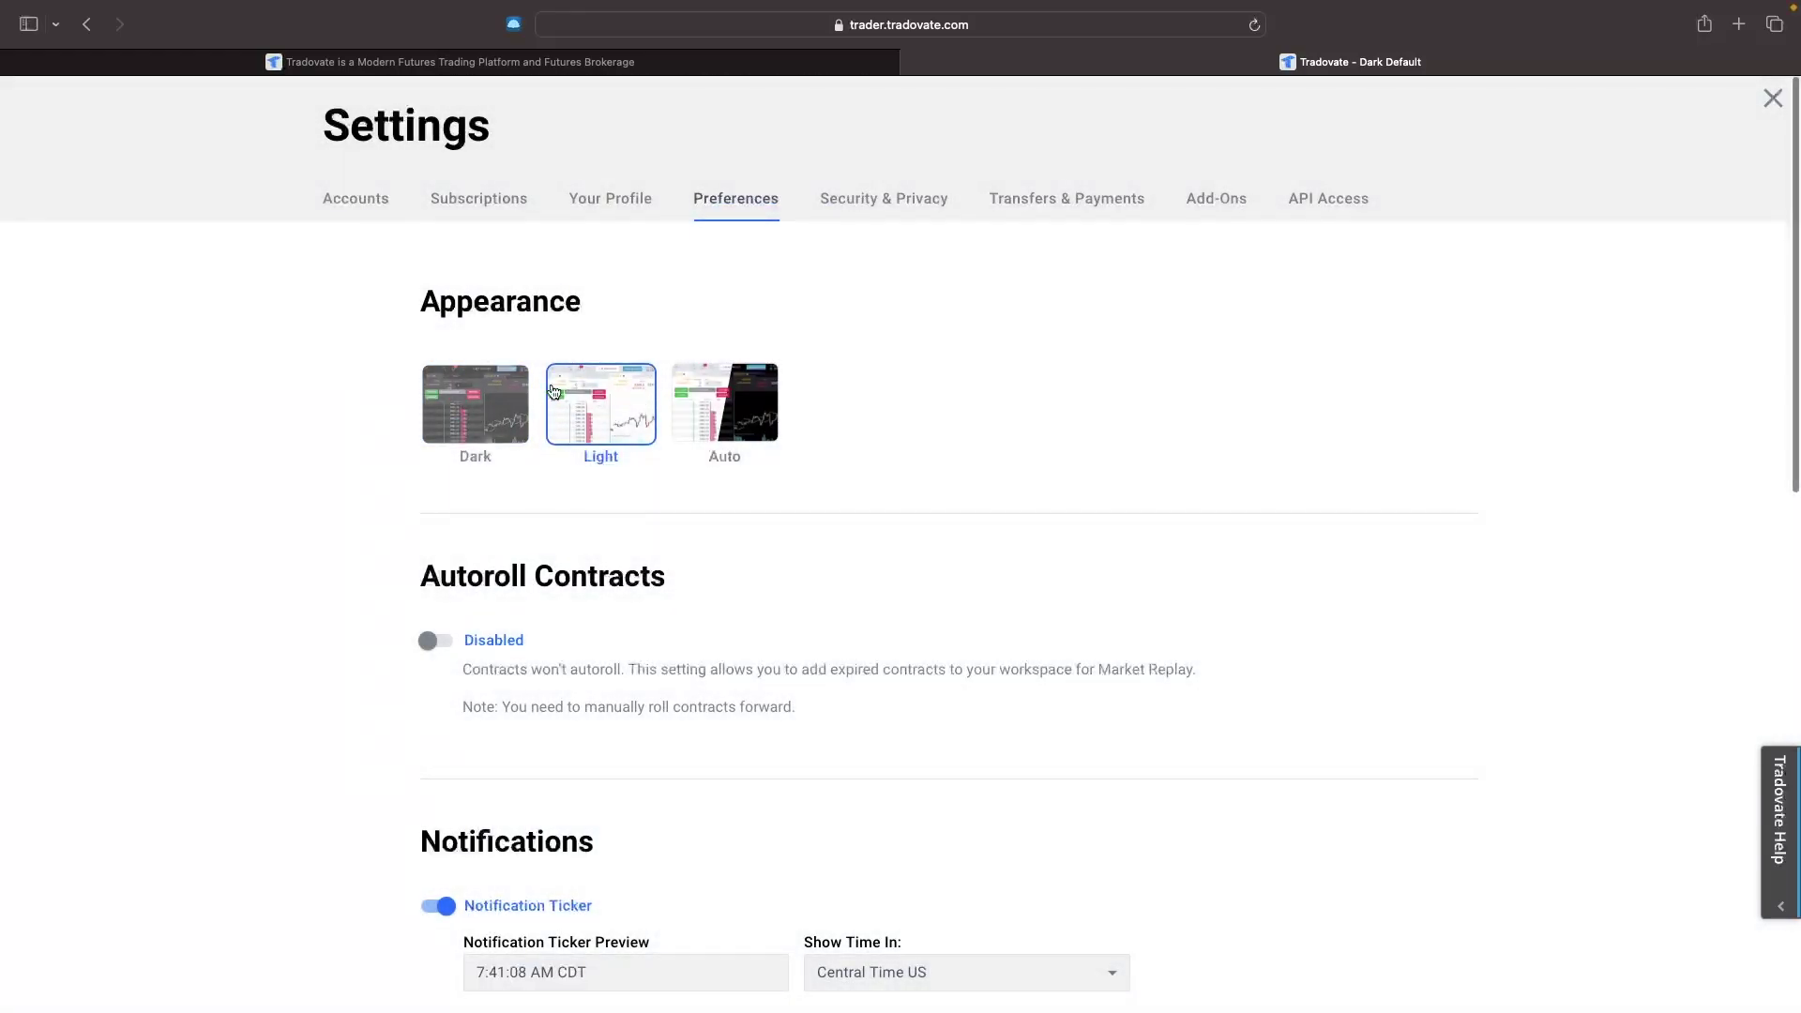
pyautogui.press('Escape')
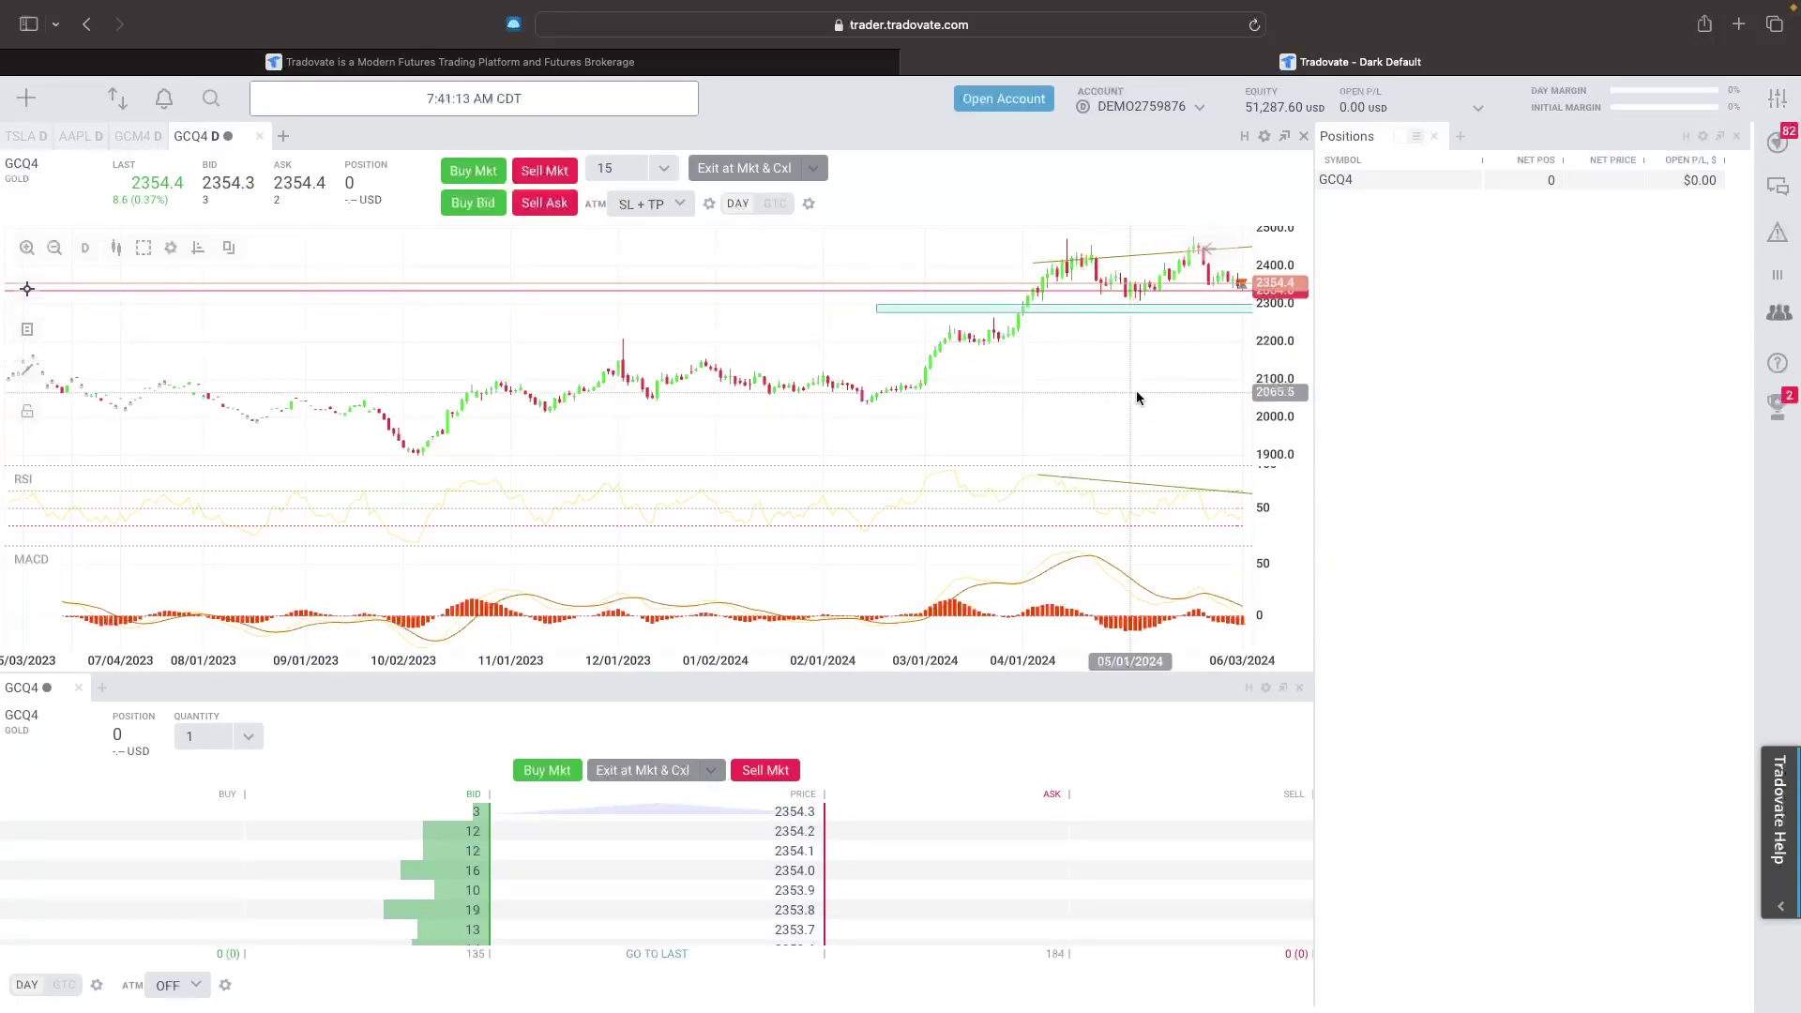
pyautogui.hscroll(5, 1137, 390)
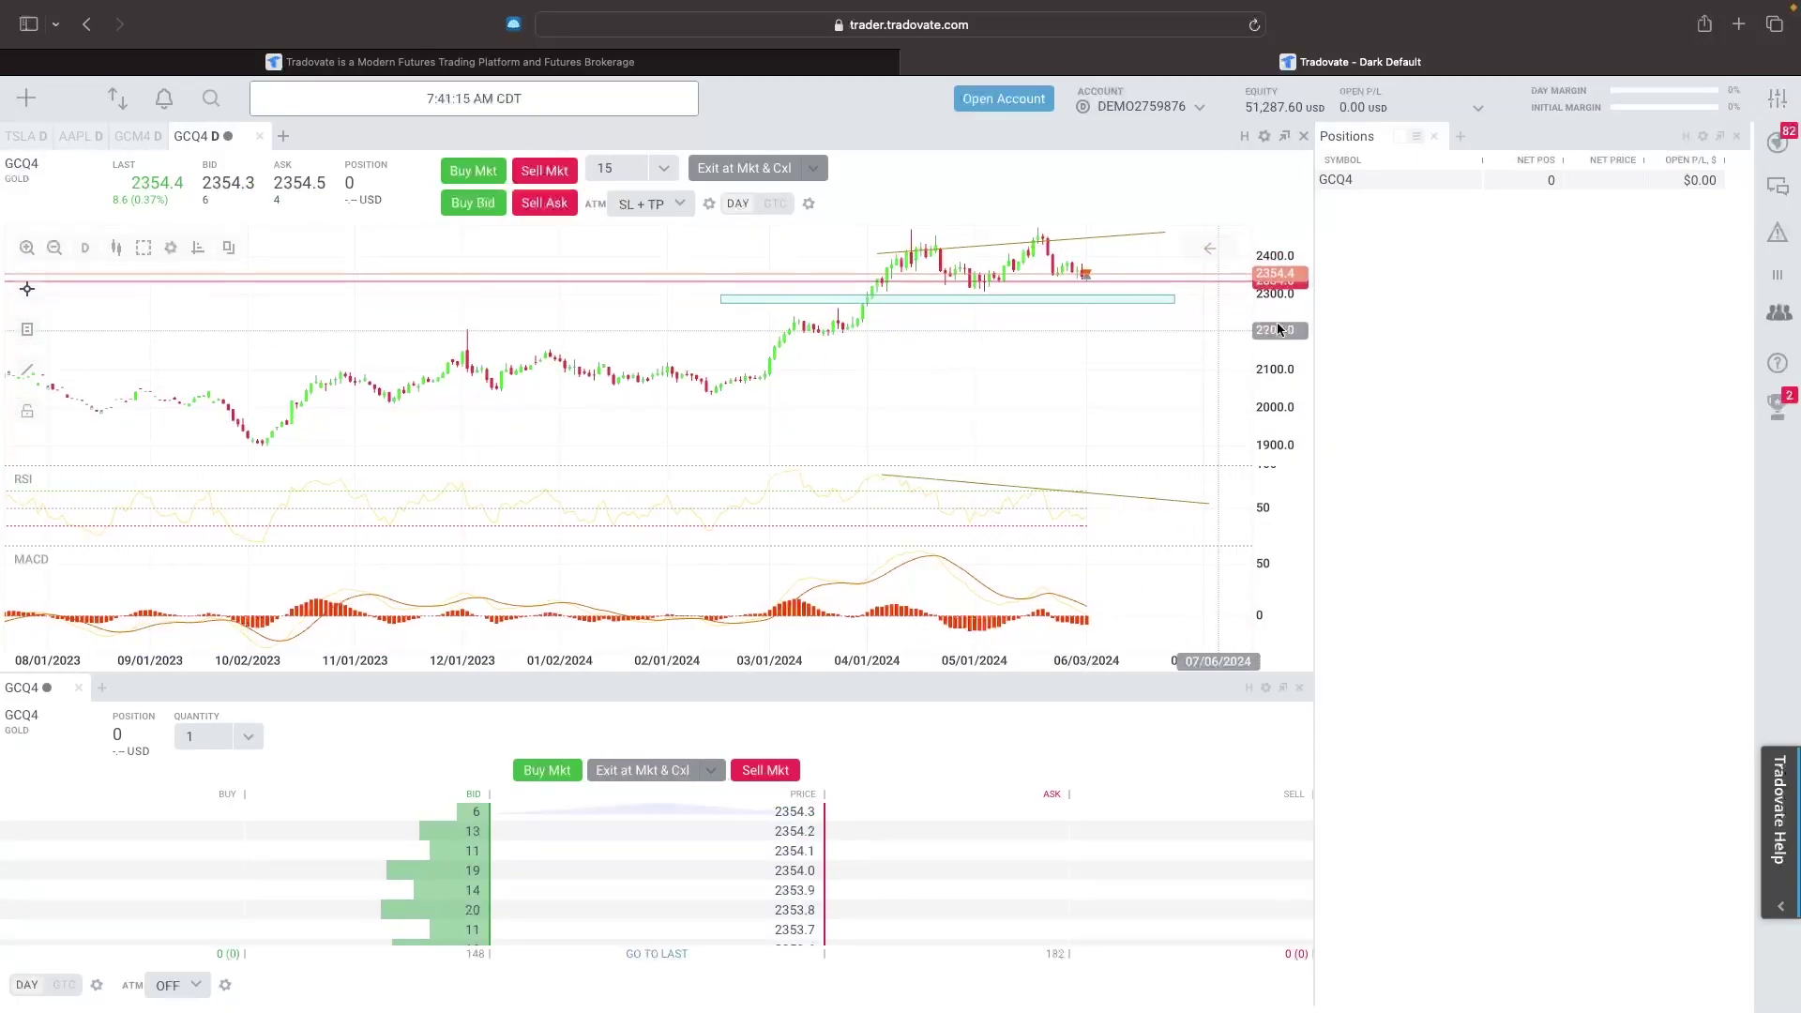
# - Set the platform's appearance back to Dark in the preferences
pyautogui.click(1780, 97)
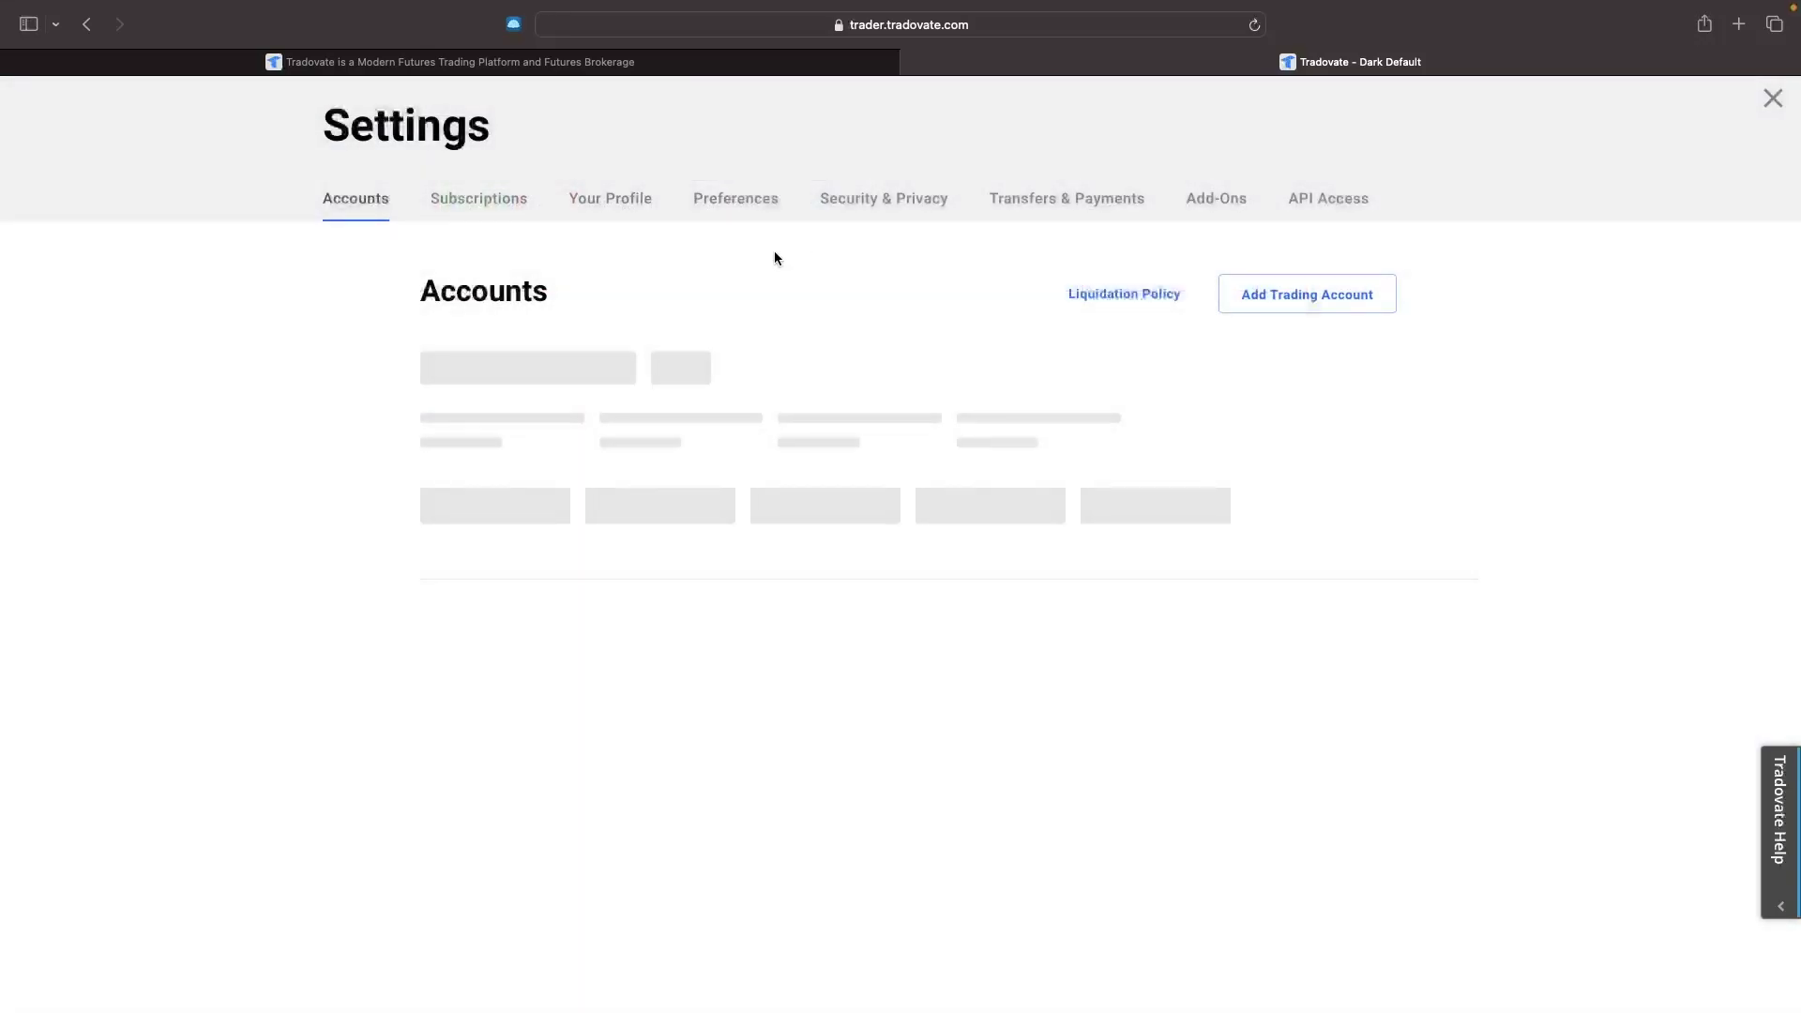
pyautogui.click(510, 205)
pyautogui.click(603, 198)
pyautogui.click(735, 206)
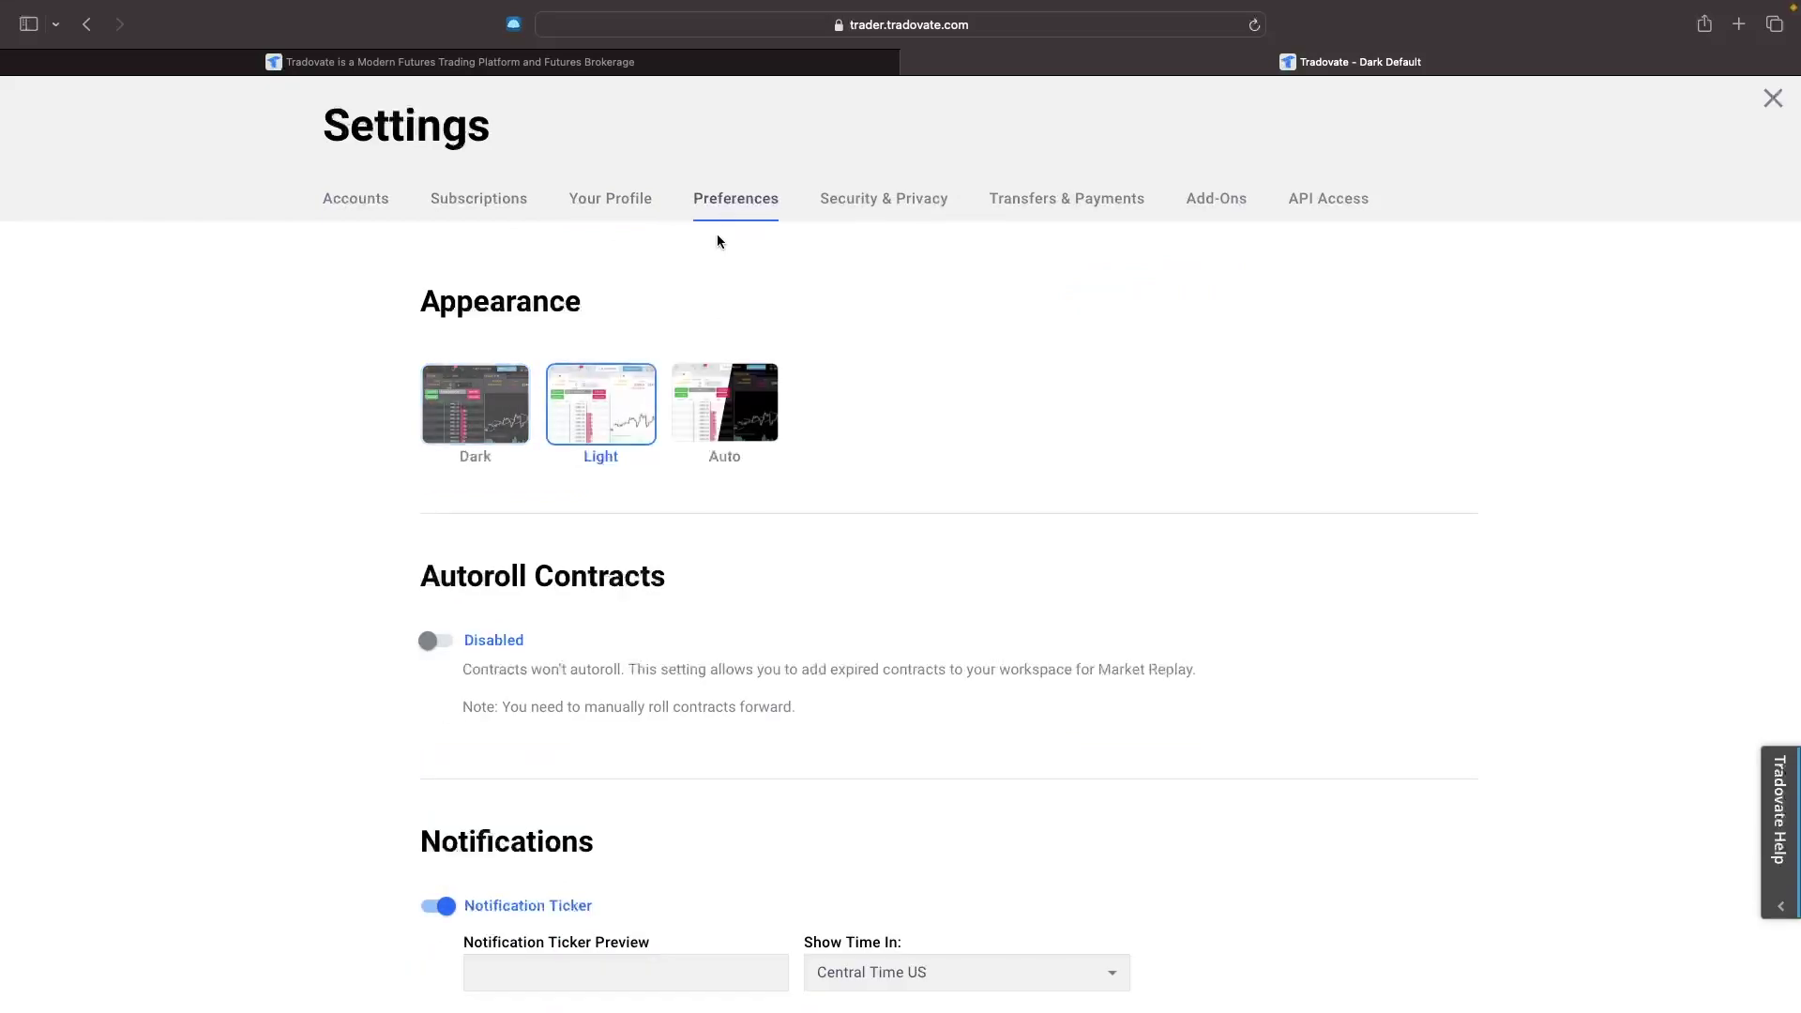
pyautogui.click(500, 467)
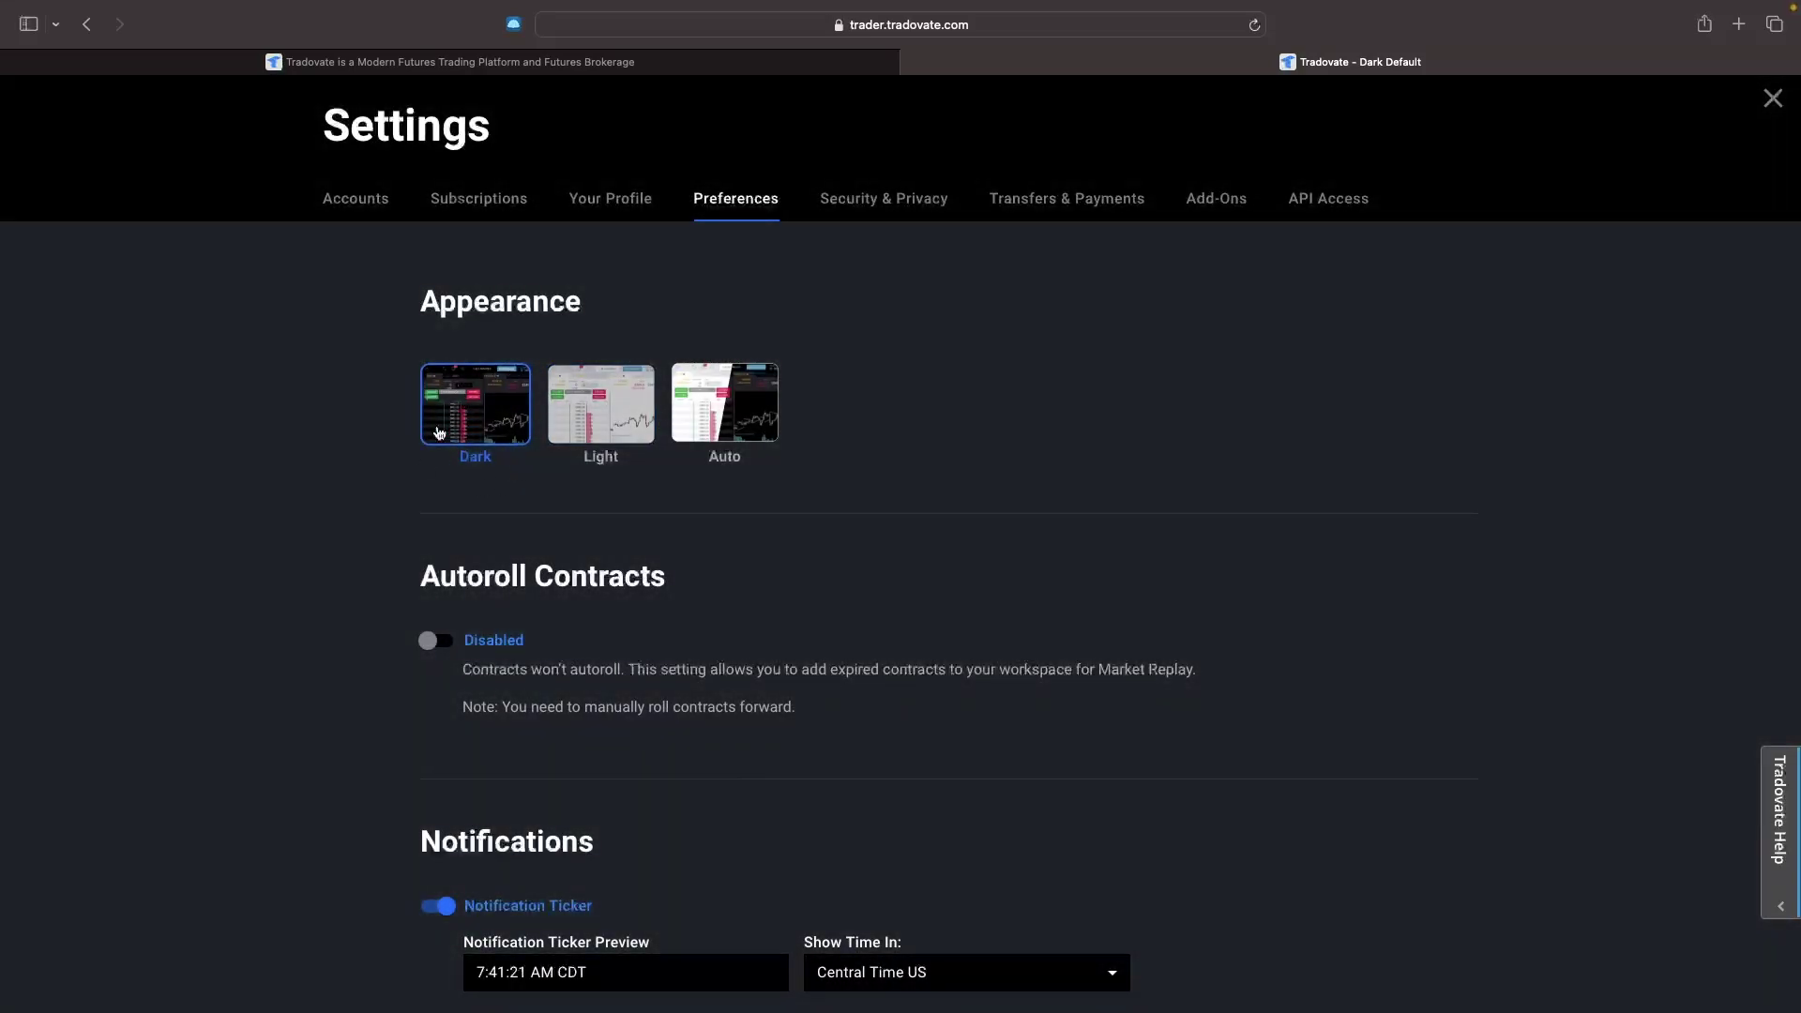
# - Review the notification preferences, and bring up and dismiss the prompt for enabling 2-Factor Authentication
pyautogui.scroll(-7, 888, 406)
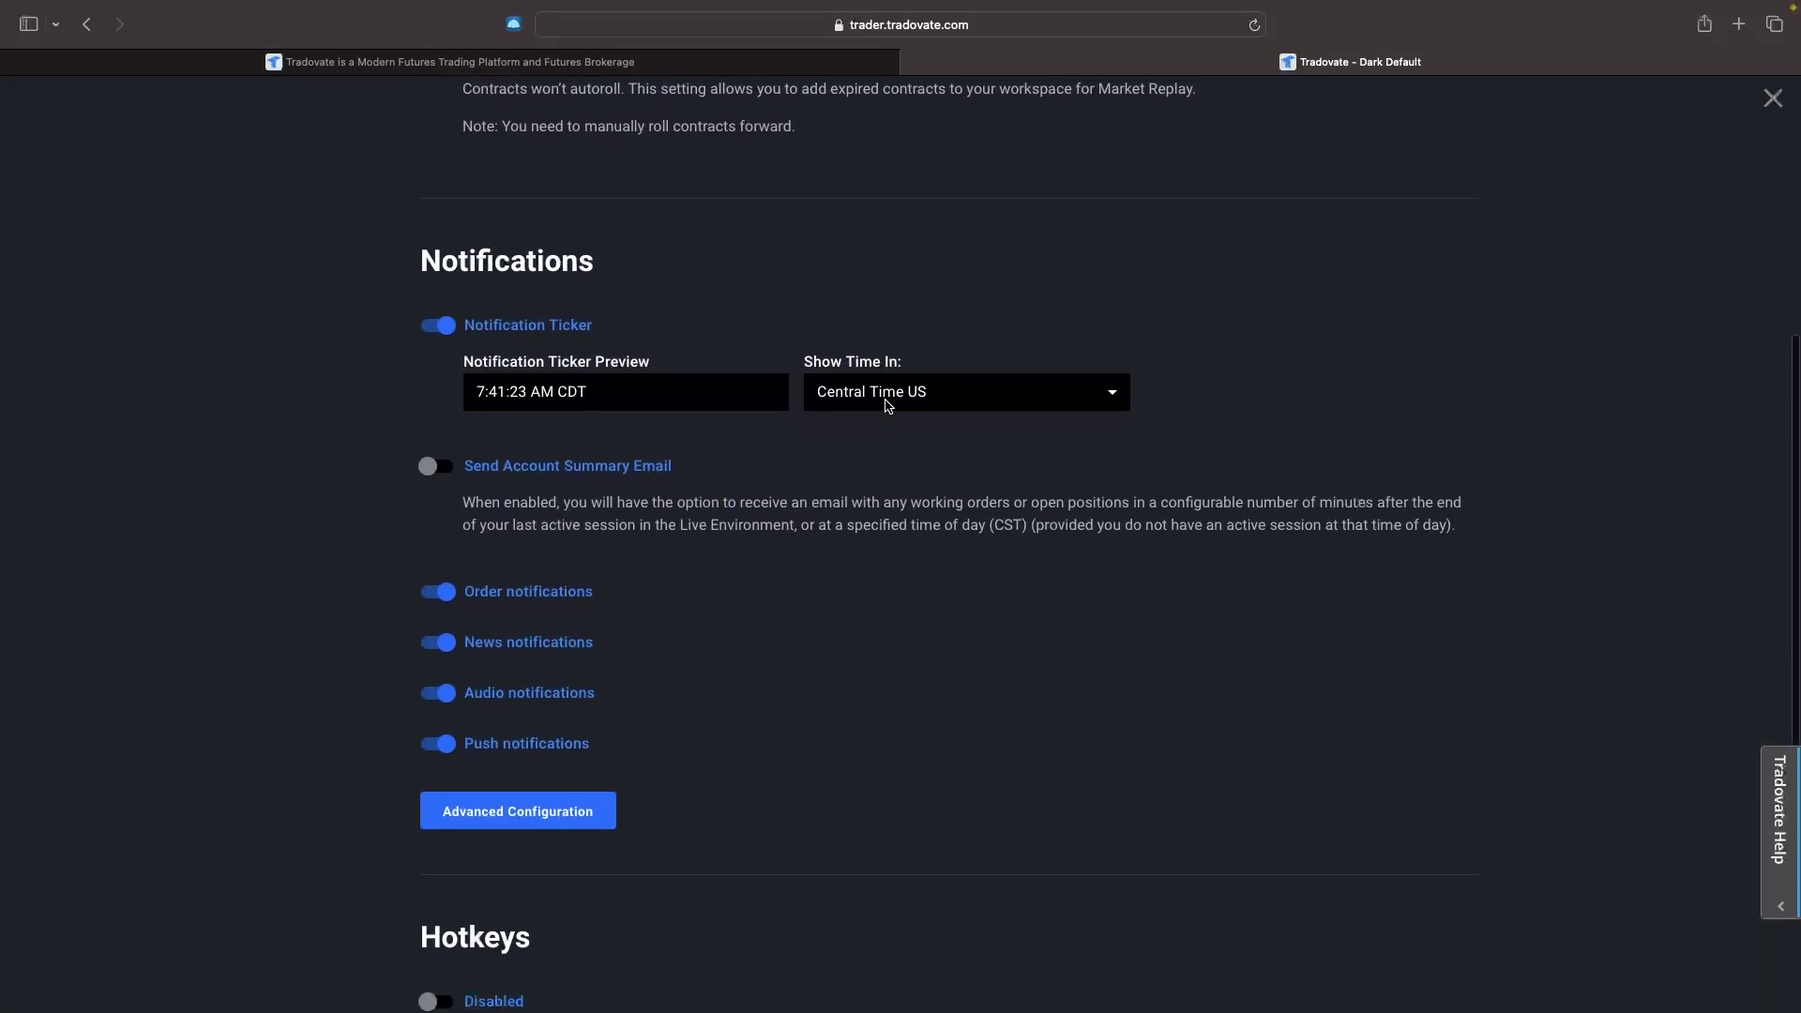
pyautogui.scroll(7, 734, 521)
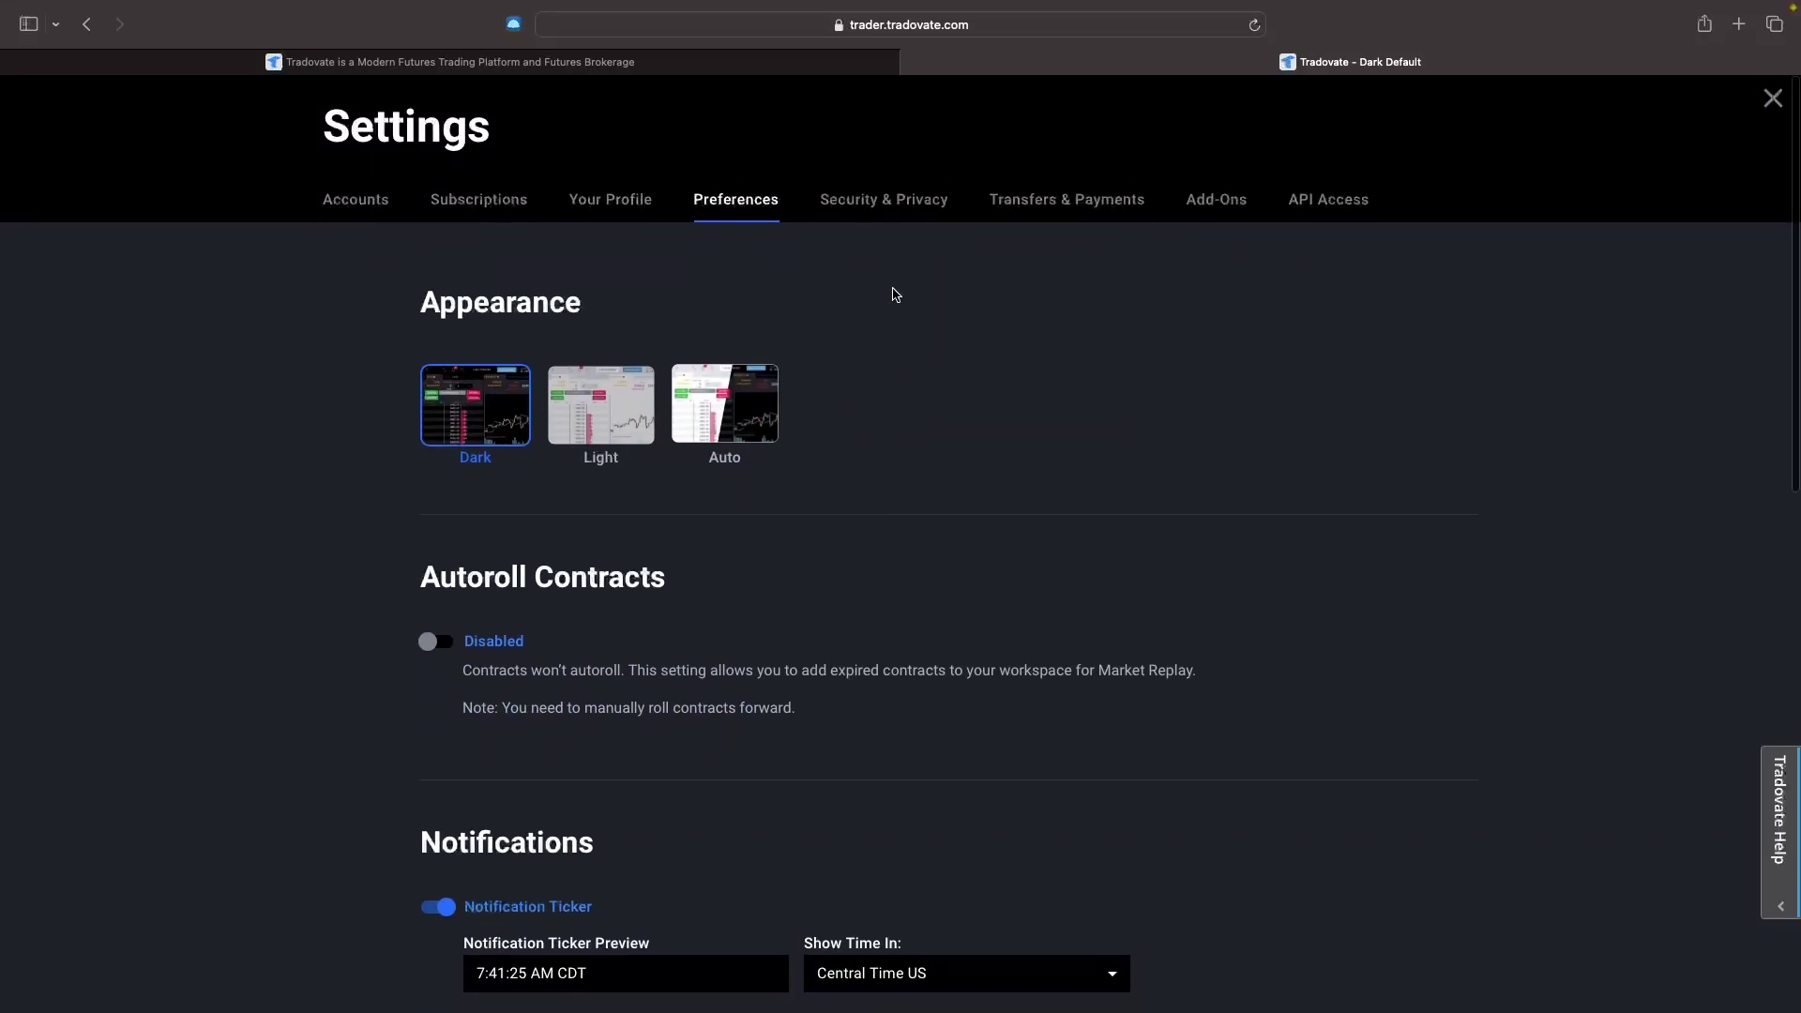
pyautogui.click(894, 199)
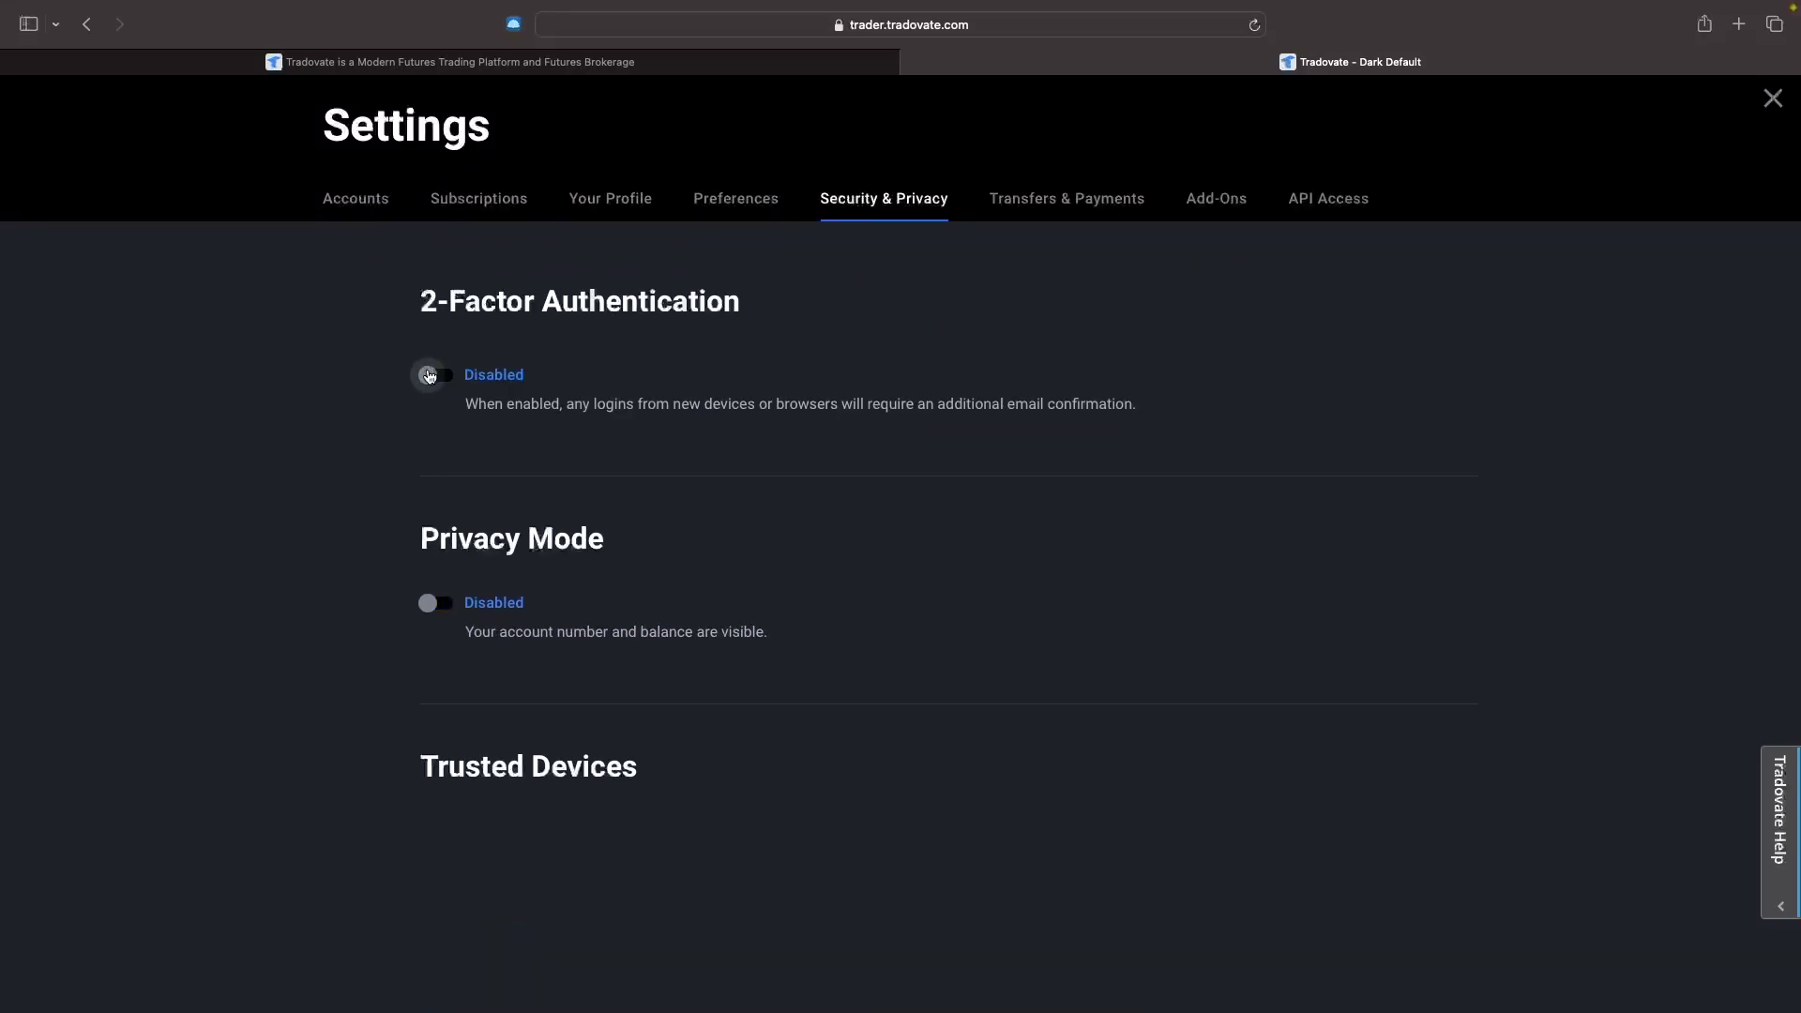
pyautogui.click(430, 377)
pyautogui.click(406, 377)
pyautogui.click(428, 376)
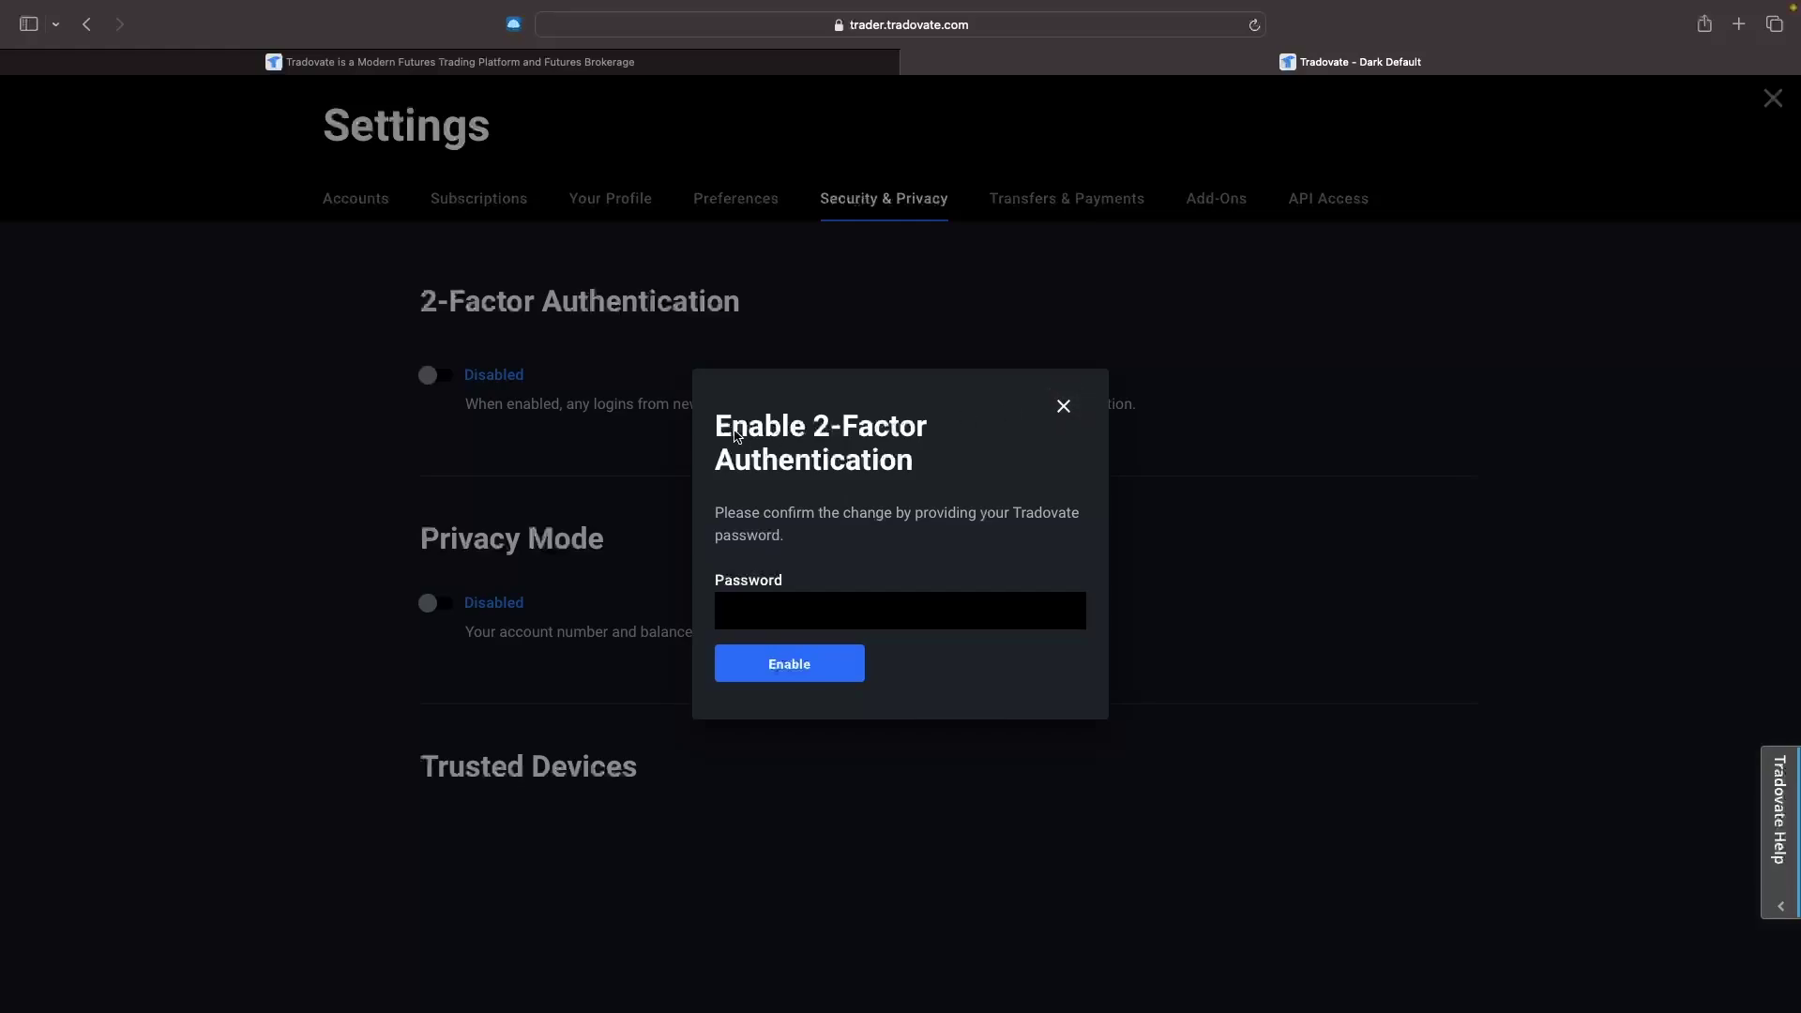
pyautogui.click(1063, 406)
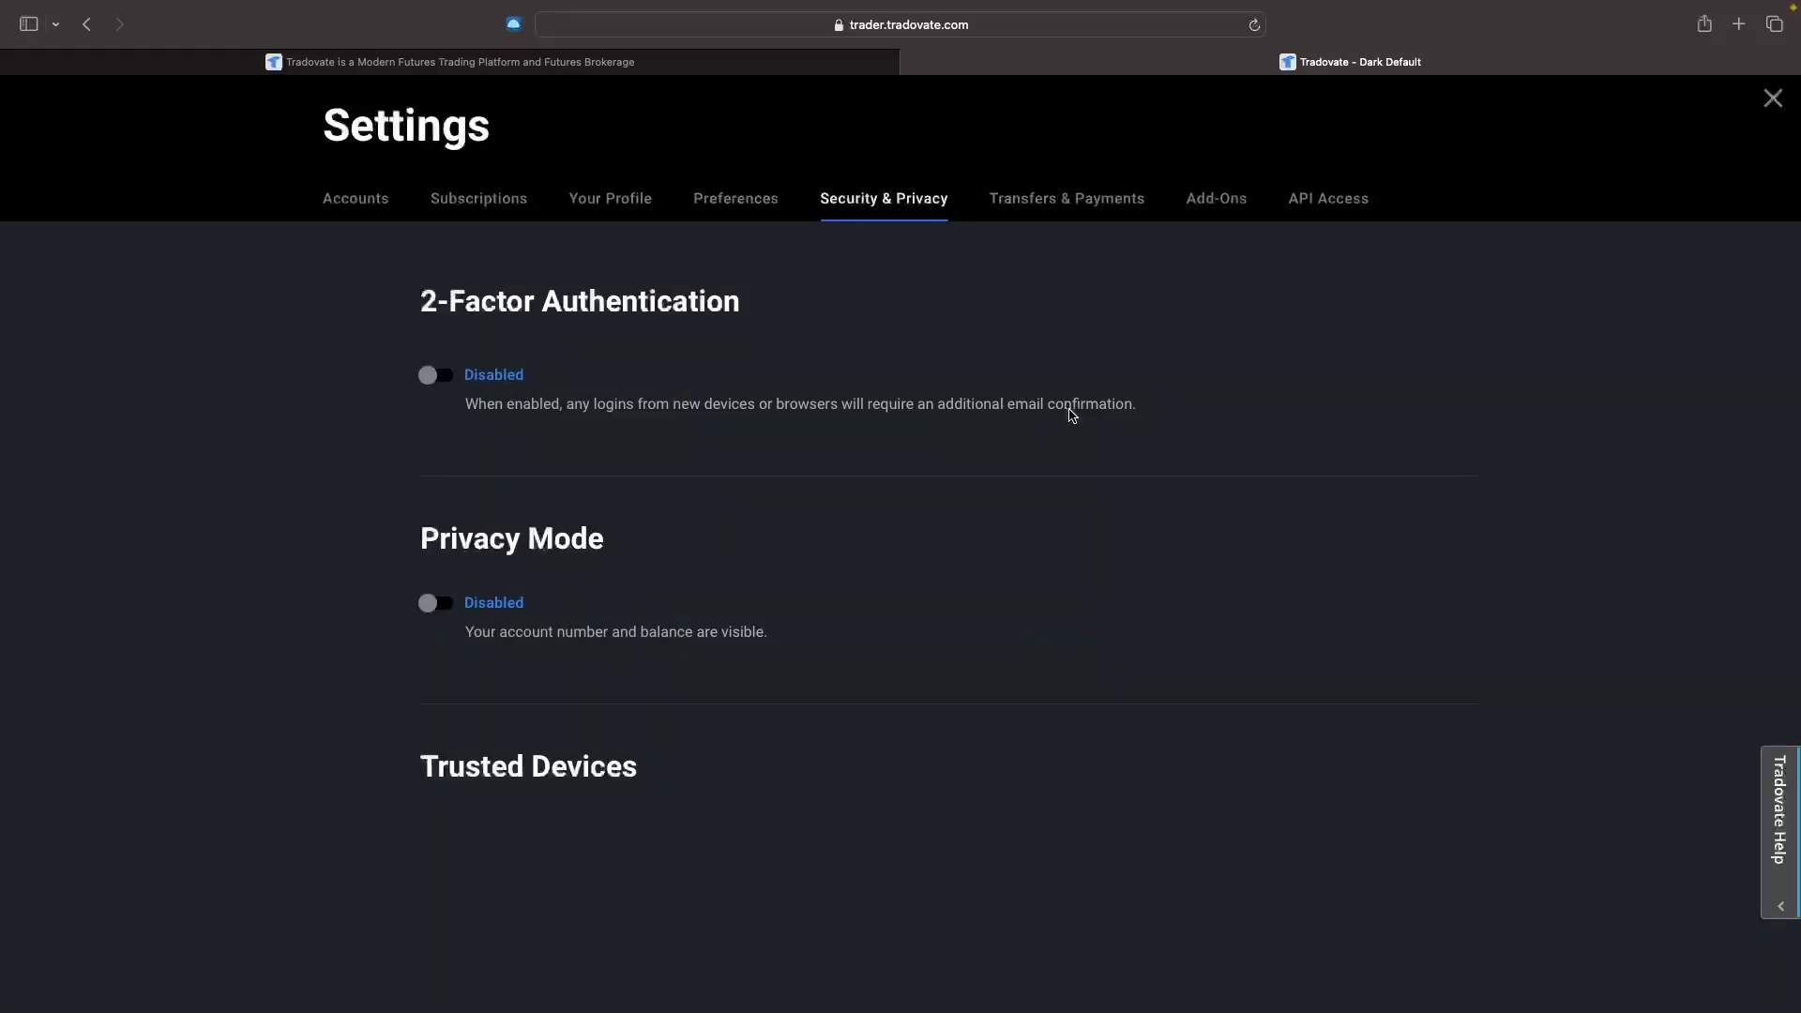
# - Review the Transfers & Payments settings and return to the GCQ4 chart
pyautogui.click(1059, 206)
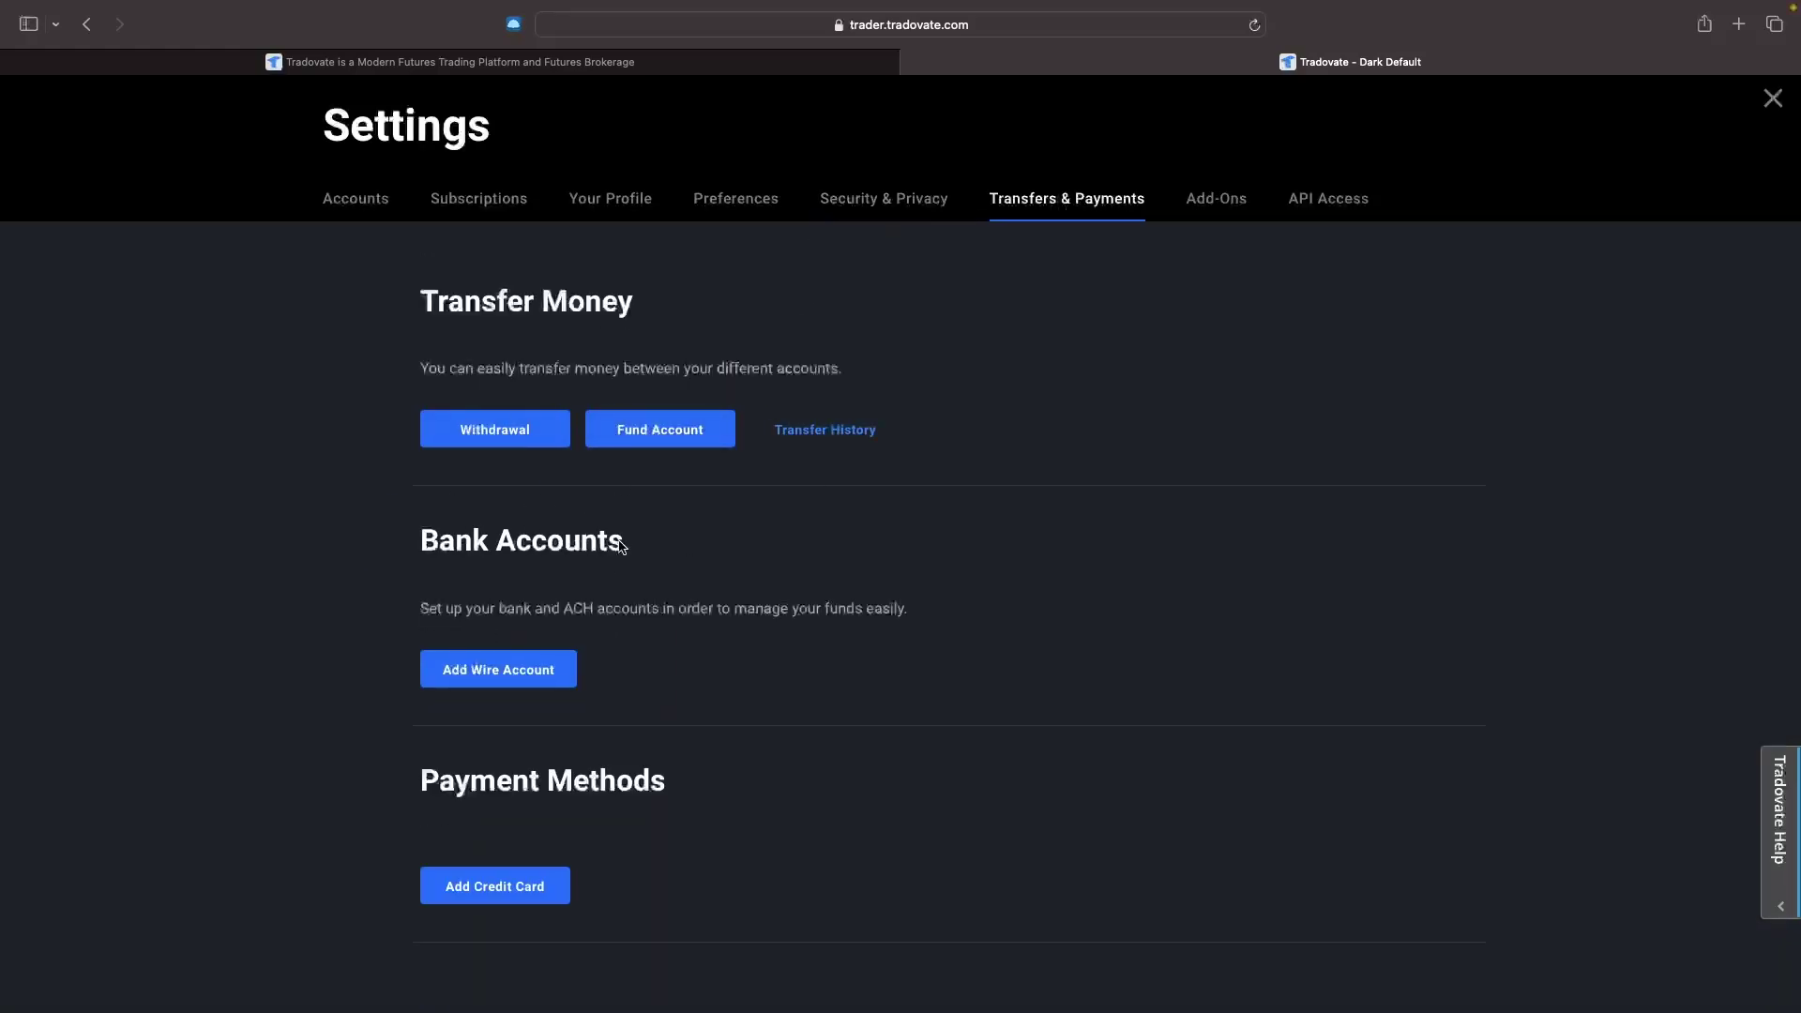
pyautogui.click(1773, 97)
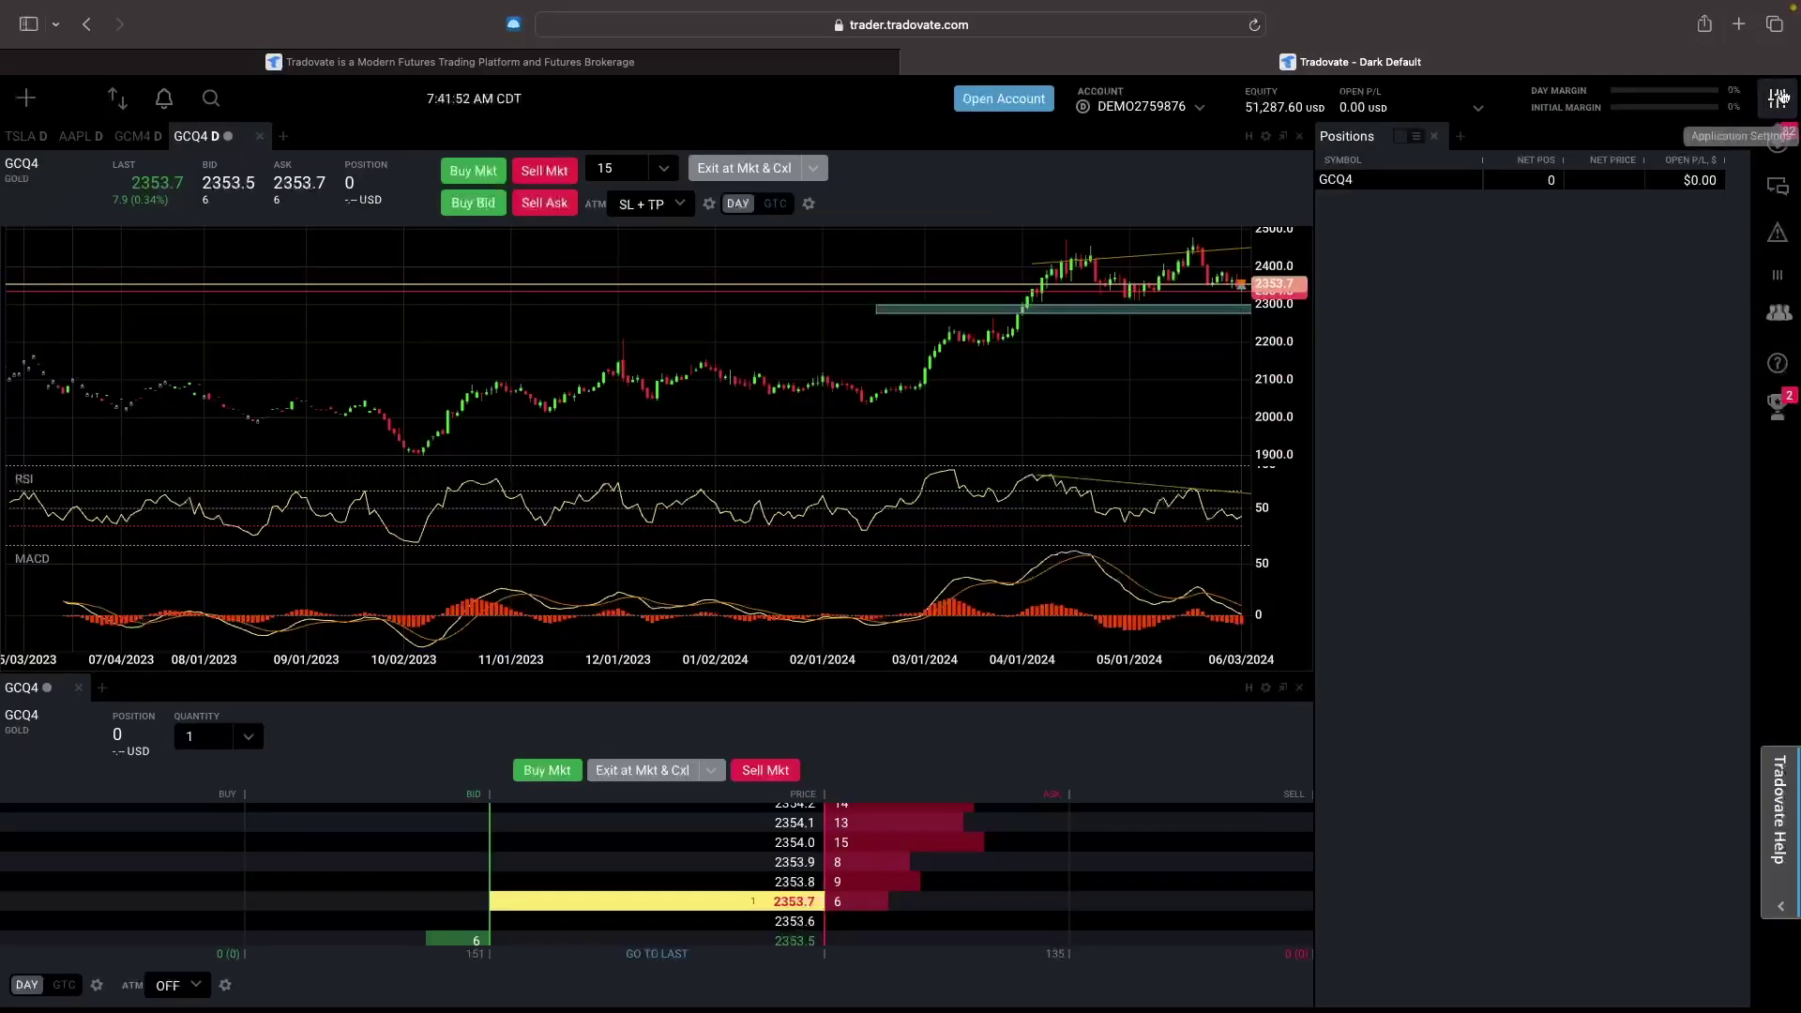
pyautogui.moveTo(1100, 361); pyautogui.dragTo(1009, 365)
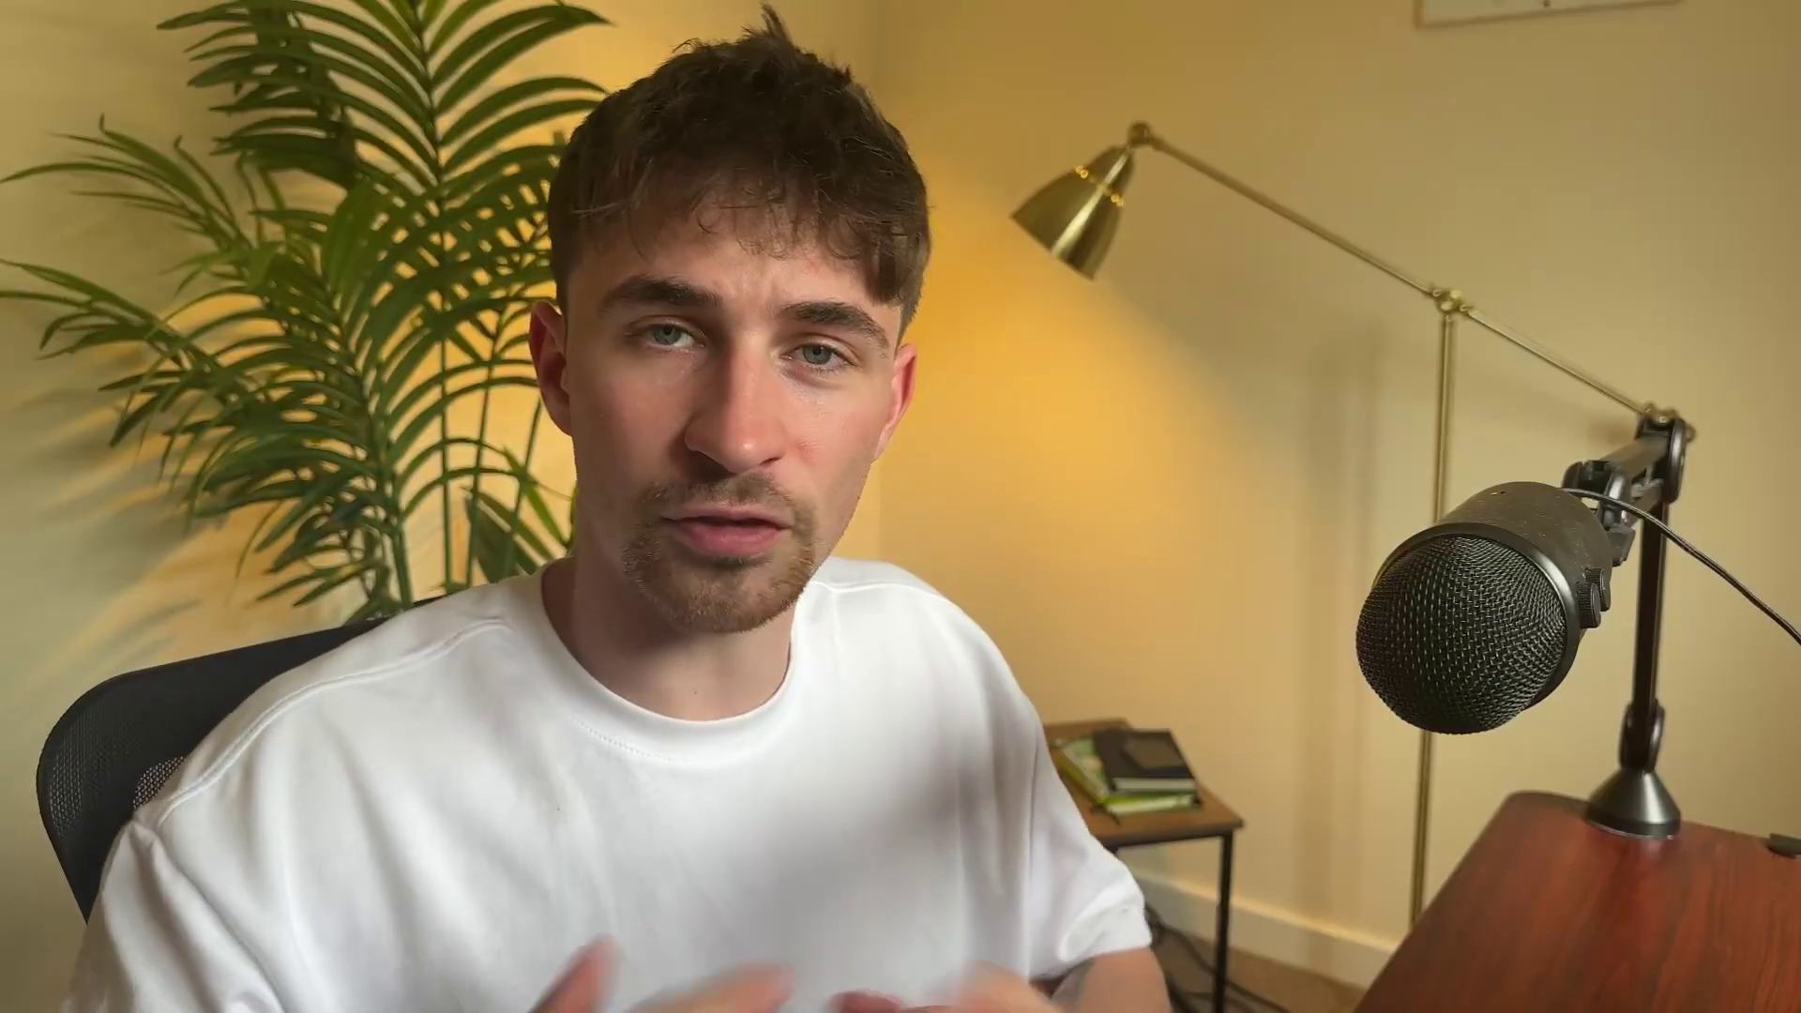